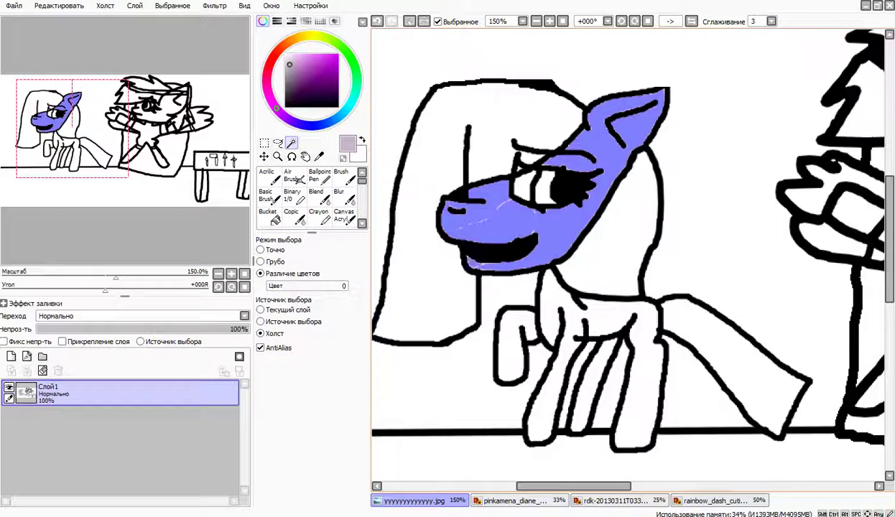
Select the left pony's head, body and near legs, fill them with pale mauve using the Binary brush at size 100, and deselect
click(606, 317)
click(512, 345)
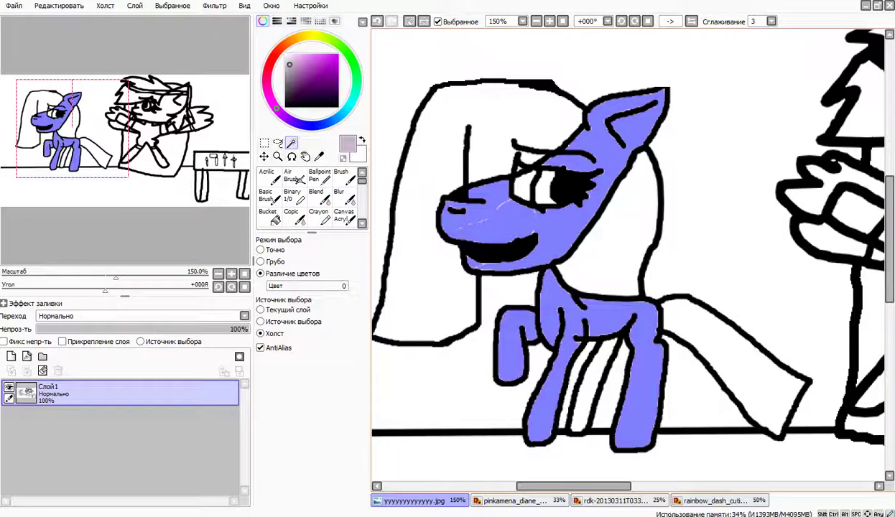
key(ctrl+z)
click(294, 196)
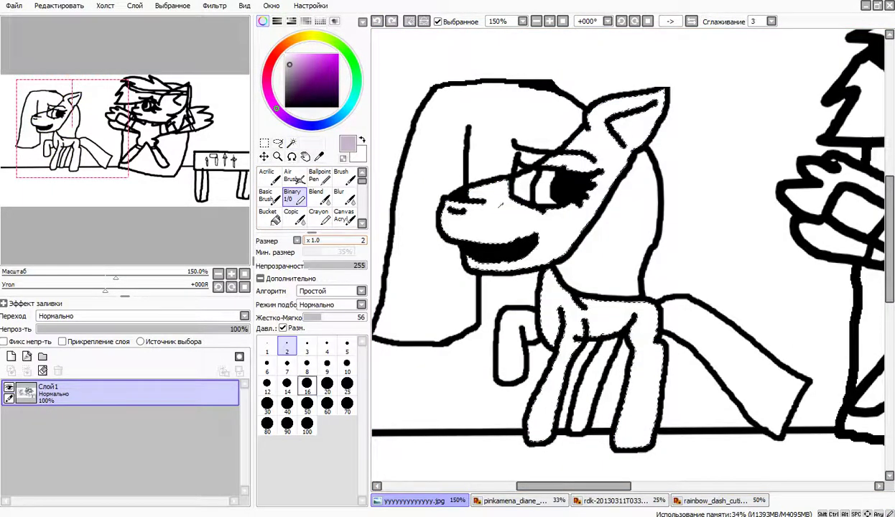
click(306, 424)
mouse_move(503, 216)
mouse_down()
mouse_move(409, 240)
mouse_move(710, 150)
mouse_move(740, 329)
mouse_move(546, 449)
mouse_up()
key(ctrl+d)
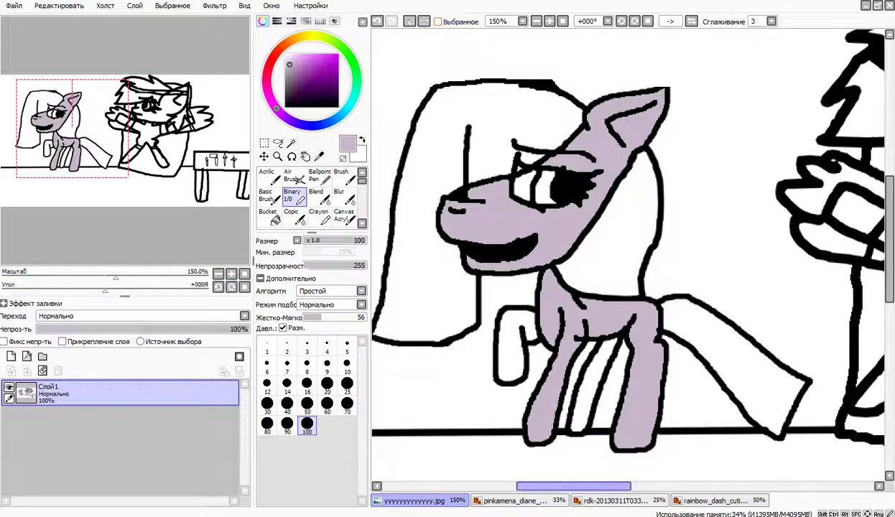
Shade the edges of the ear, face, body and near legs on a new layer with a darker mauve Air Brush at size 50
click(515, 501)
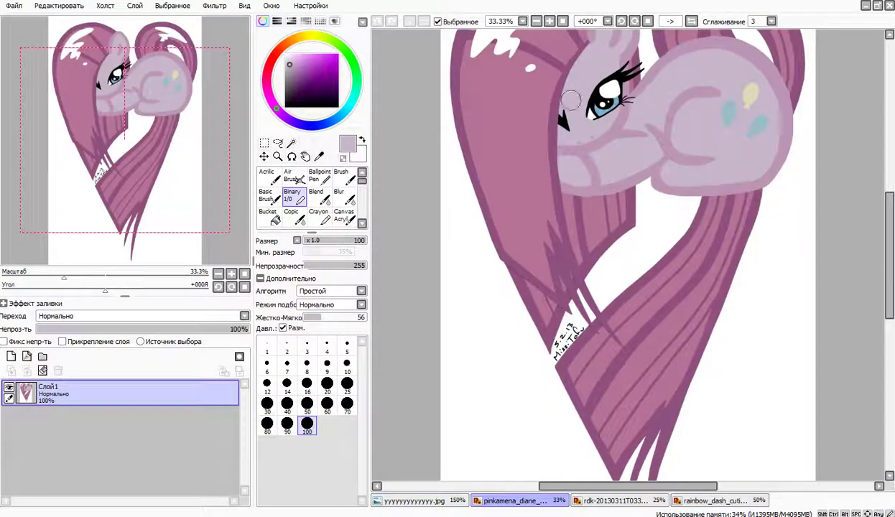
key(ctrl+shift+Tab)
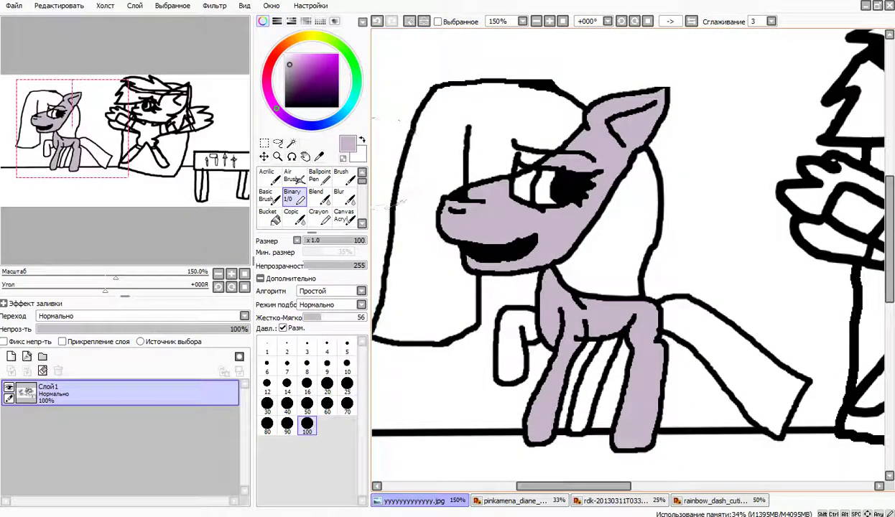
click(294, 176)
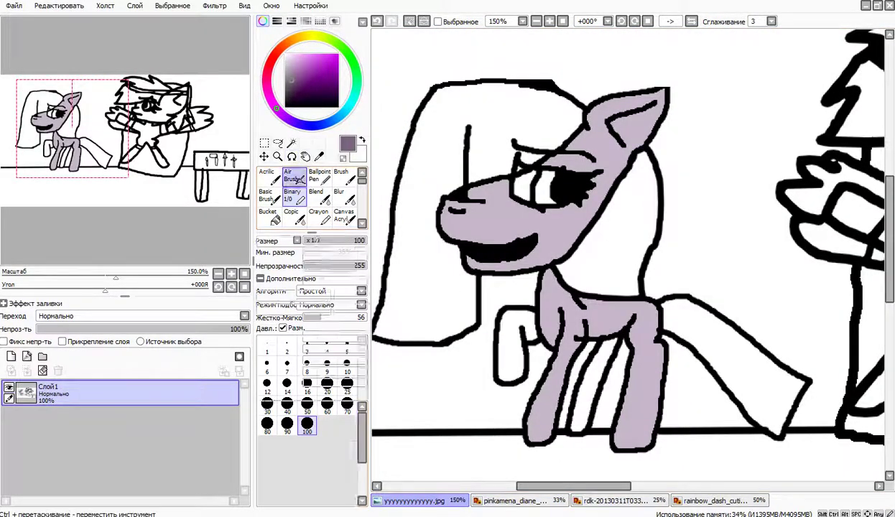
click(347, 497)
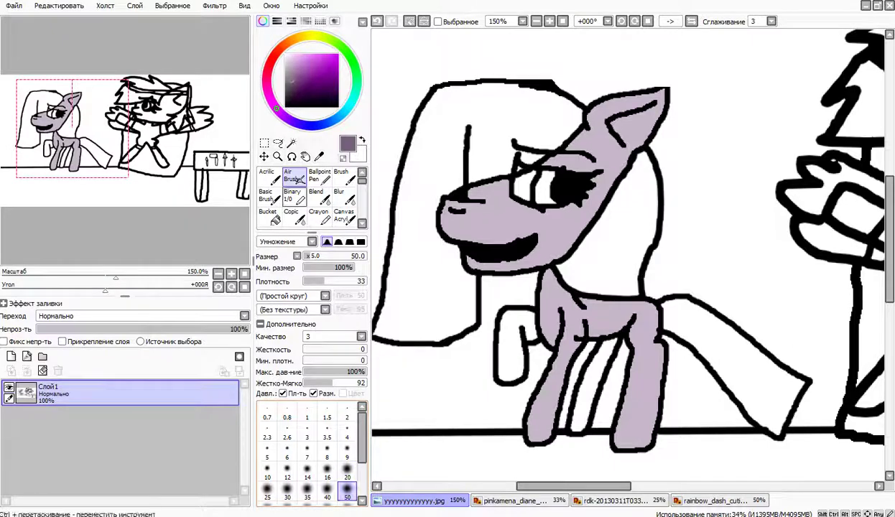
click(284, 324)
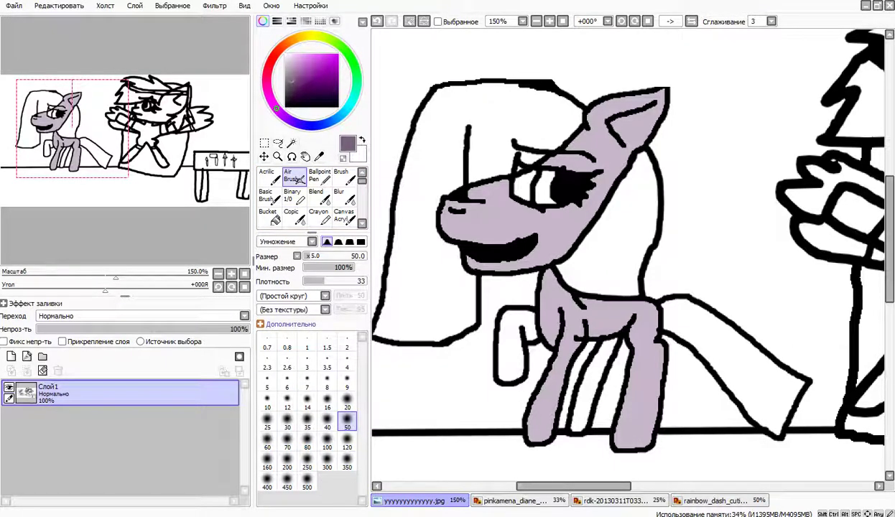
mouse_move(651, 96)
mouse_down()
mouse_move(629, 137)
mouse_move(647, 133)
mouse_up()
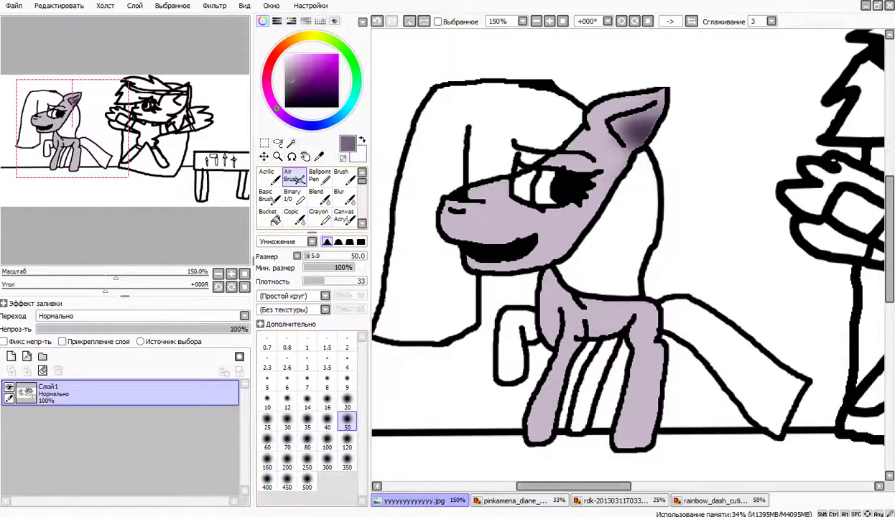
click(376, 21)
click(10, 357)
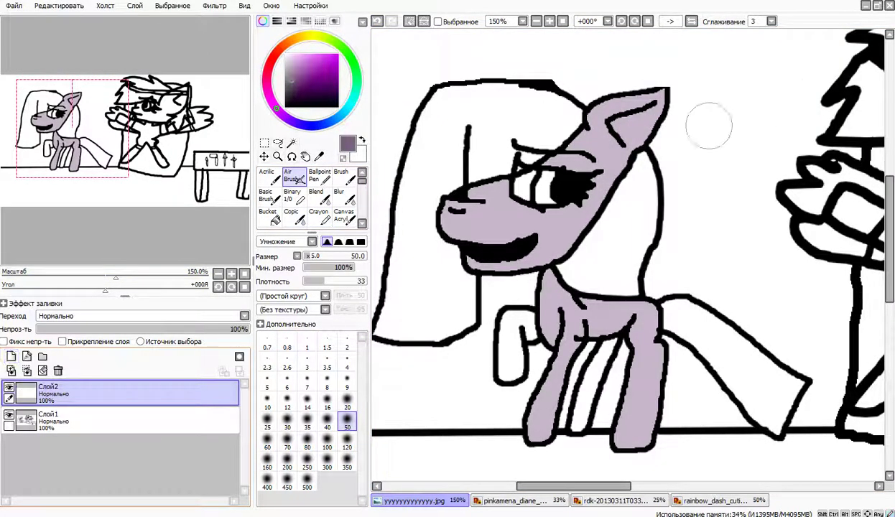
mouse_move(671, 91)
mouse_down()
mouse_move(647, 129)
mouse_move(611, 133)
mouse_move(616, 151)
mouse_move(592, 214)
mouse_move(489, 277)
mouse_move(604, 160)
mouse_move(633, 157)
mouse_move(587, 208)
mouse_move(488, 258)
mouse_move(599, 201)
mouse_move(631, 151)
mouse_move(534, 248)
mouse_move(588, 298)
mouse_move(566, 298)
mouse_move(589, 286)
mouse_move(656, 312)
mouse_move(663, 298)
mouse_move(653, 345)
mouse_move(660, 345)
mouse_move(652, 456)
mouse_move(635, 470)
mouse_move(652, 413)
mouse_move(631, 452)
mouse_move(726, 449)
mouse_move(674, 438)
mouse_move(506, 463)
mouse_move(552, 454)
mouse_move(531, 442)
mouse_move(555, 442)
mouse_move(569, 370)
mouse_move(537, 457)
mouse_up()
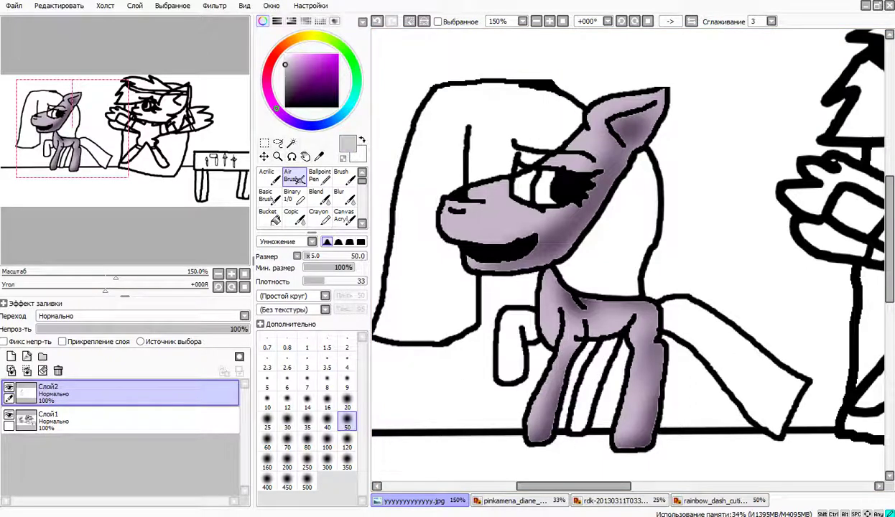
Airbrush white highlights onto the face, ear, body and near legs, and lower the shading layer's opacity to 75%
drag(285, 65, 286, 54)
mouse_move(515, 209)
mouse_down()
mouse_move(493, 221)
mouse_move(493, 204)
mouse_move(471, 191)
mouse_move(574, 144)
mouse_move(612, 100)
mouse_move(650, 85)
mouse_up()
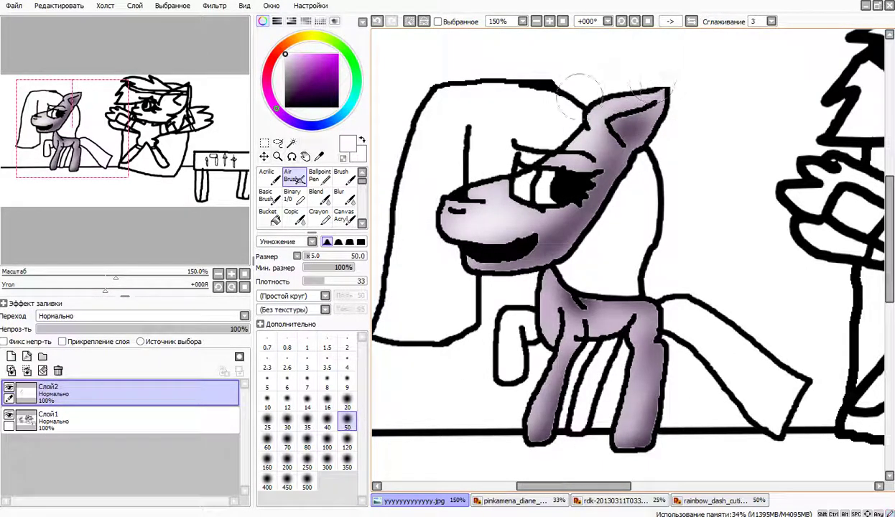
drag(543, 293, 551, 290)
drag(624, 319, 594, 313)
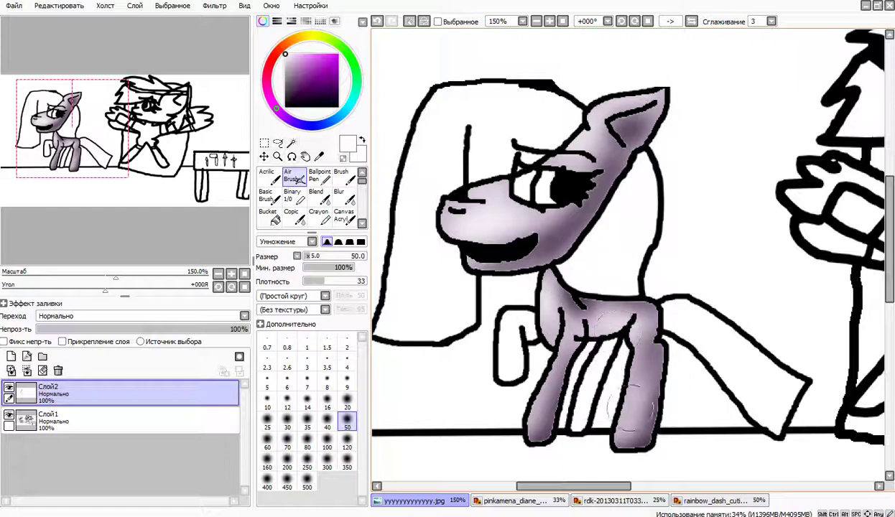
drag(631, 408, 614, 394)
drag(533, 378, 520, 399)
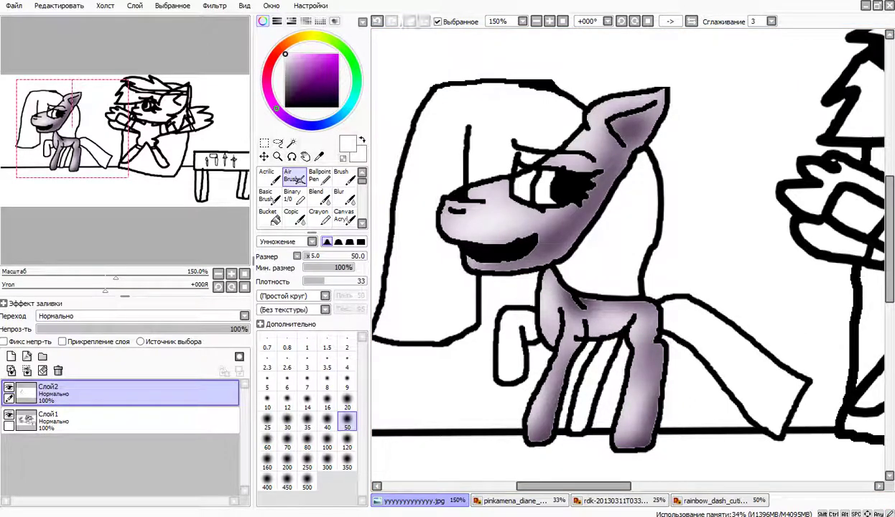
drag(230, 329, 196, 329)
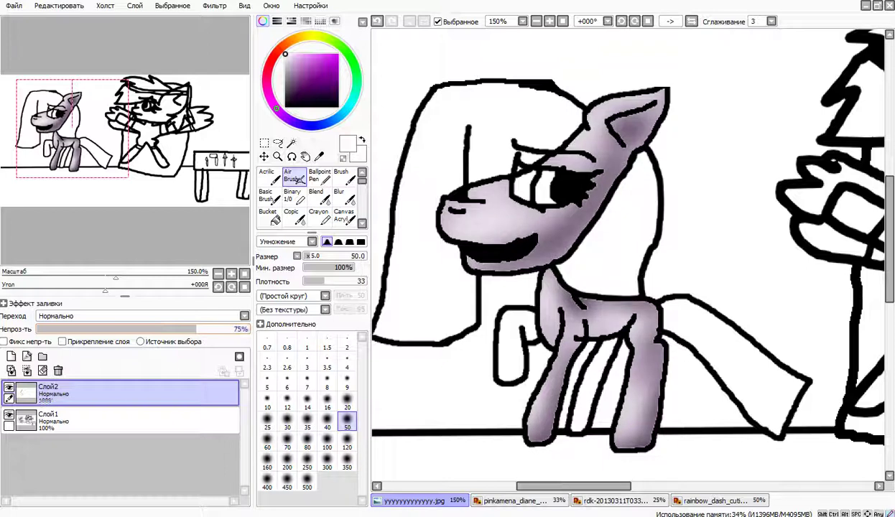
Select the two far legs on Слой1 and fill them with a darkened version of the reference pony's coat colour, using the Binary brush at size 100
click(86, 420)
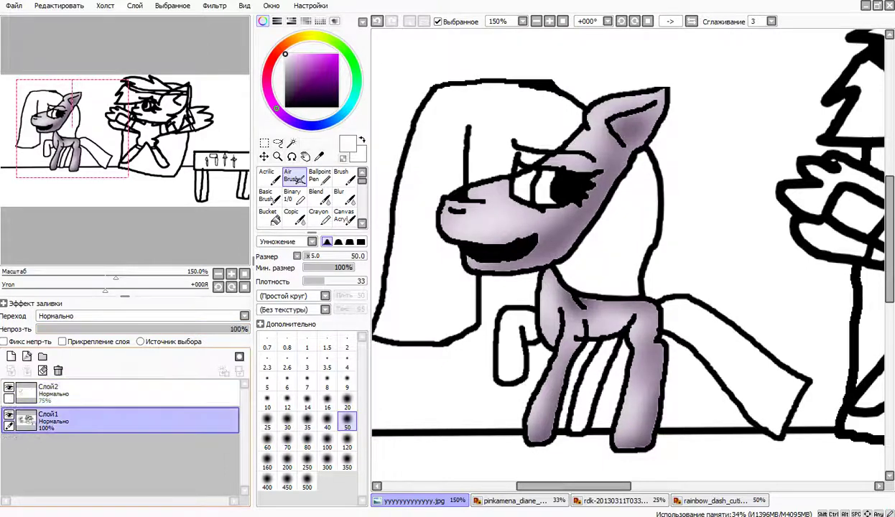
click(291, 143)
click(514, 338)
click(582, 374)
click(292, 196)
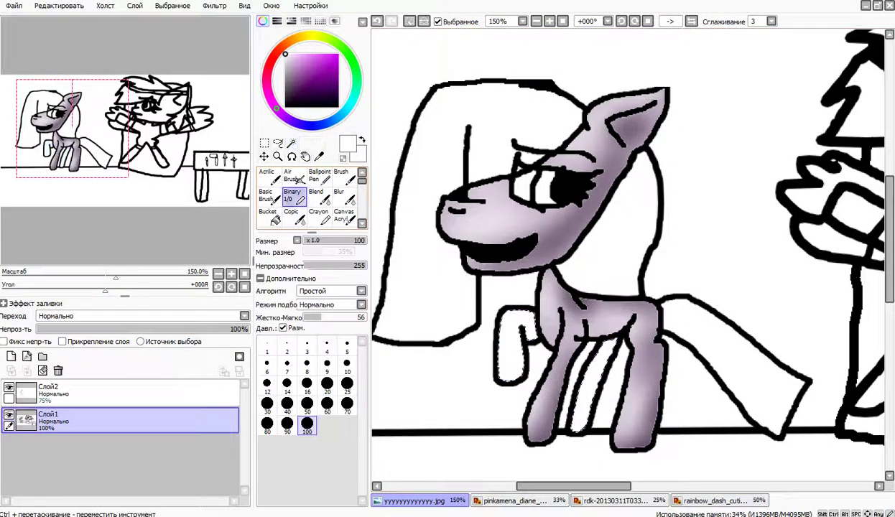
click(516, 500)
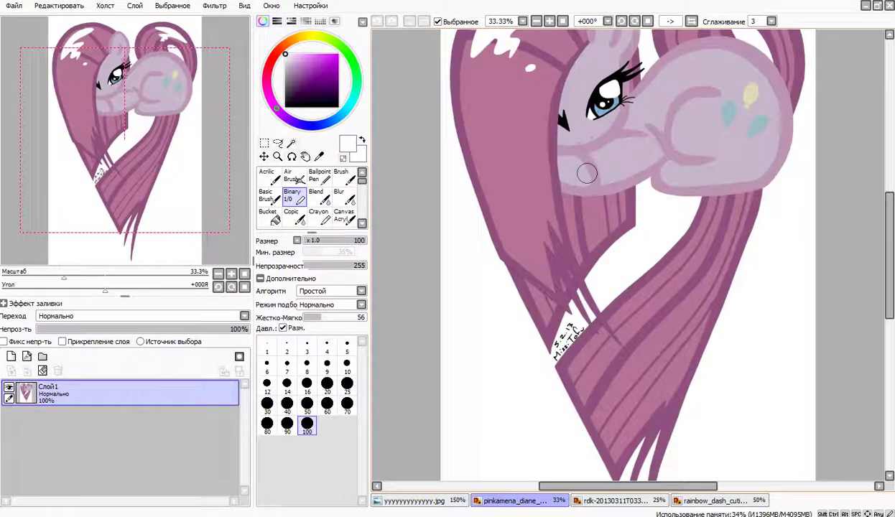
alt+click(620, 167)
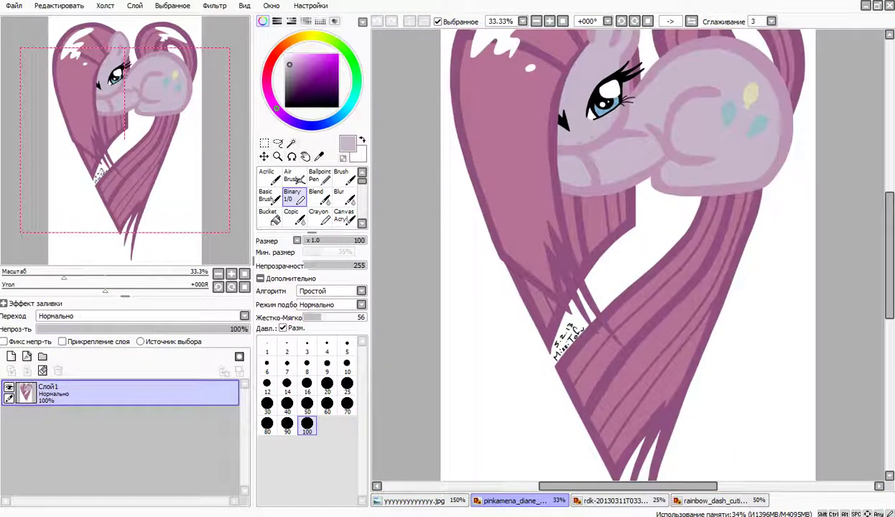
click(291, 90)
click(420, 501)
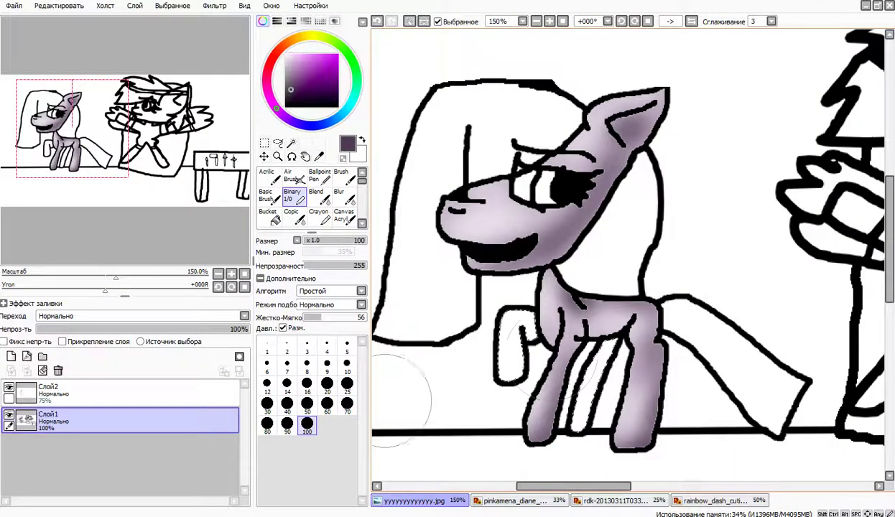
mouse_move(429, 380)
mouse_down()
mouse_move(579, 312)
mouse_move(677, 437)
mouse_up()
click(439, 22)
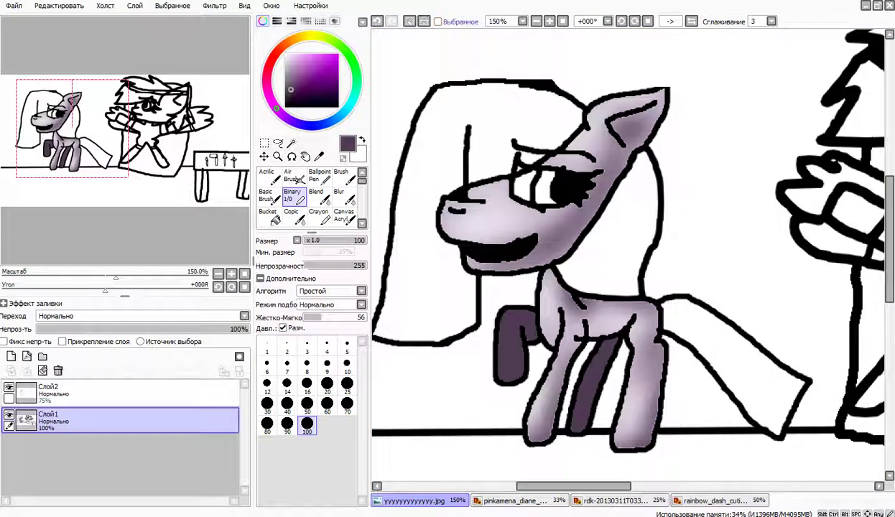
Airbrush very dark purple shadows and white highlights onto the two far legs on Слой2
click(293, 176)
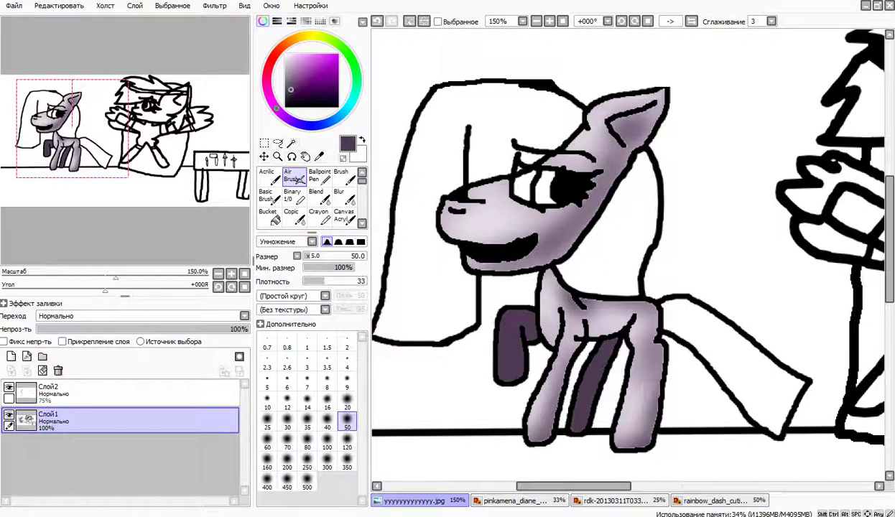
click(72, 393)
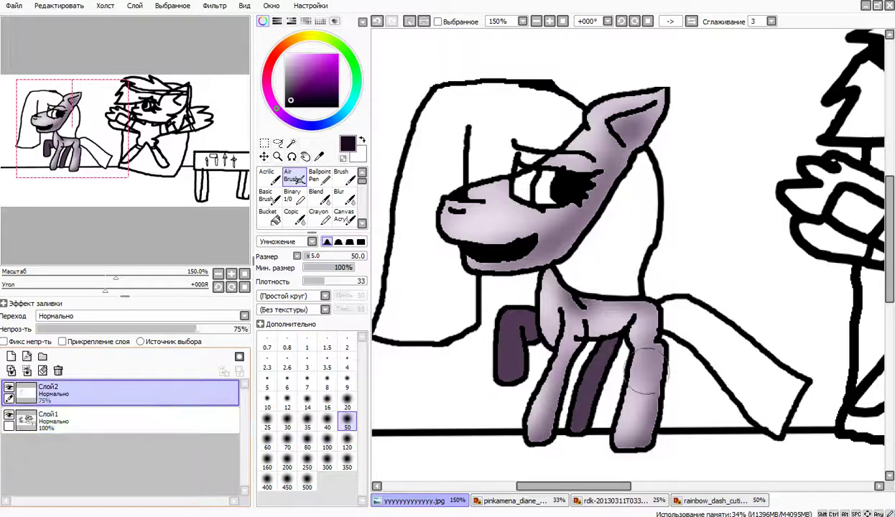
mouse_move(518, 327)
mouse_down()
mouse_move(511, 348)
mouse_move(522, 397)
mouse_move(516, 349)
mouse_move(526, 348)
mouse_move(559, 374)
mouse_move(599, 433)
mouse_move(580, 454)
mouse_up()
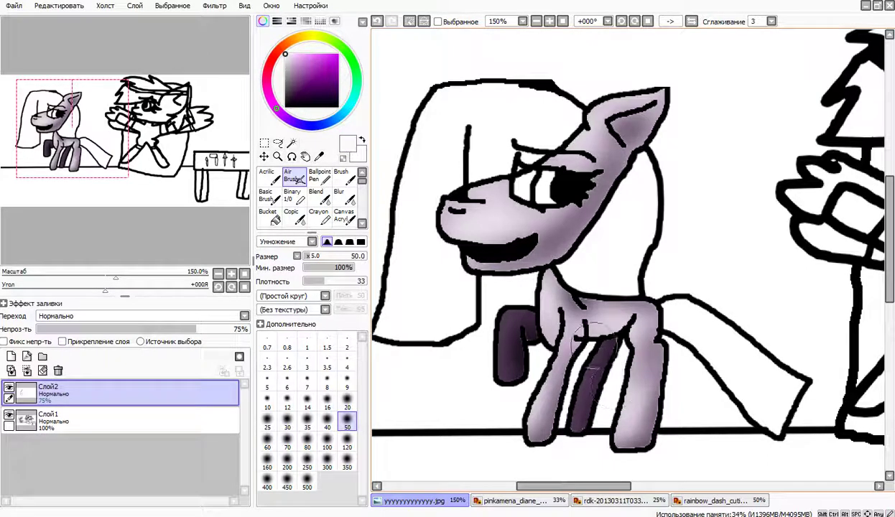
mouse_move(514, 330)
mouse_down()
mouse_move(504, 314)
mouse_move(514, 353)
mouse_up()
mouse_move(602, 361)
mouse_down()
mouse_move(583, 338)
mouse_move(571, 360)
mouse_up()
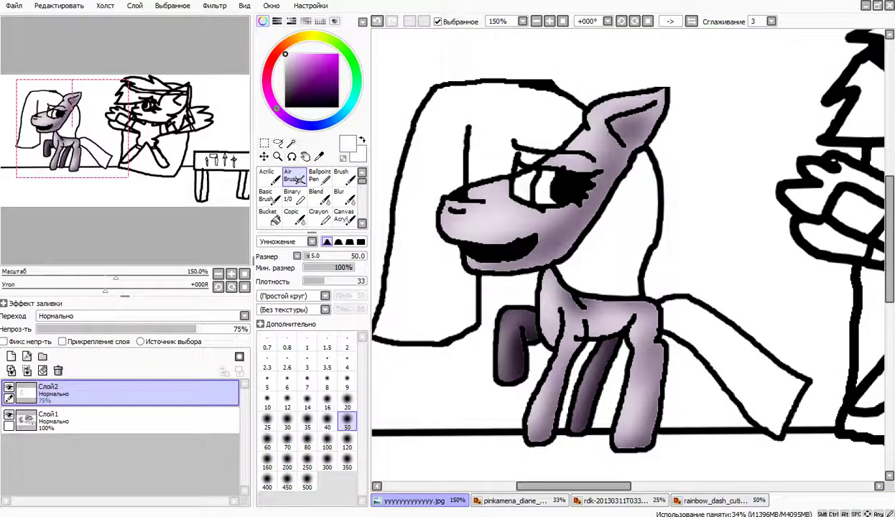
Try to fill the selected iris with bright cyan on Слой2, using the Binary brush at size 25 at 400% zoom
click(291, 142)
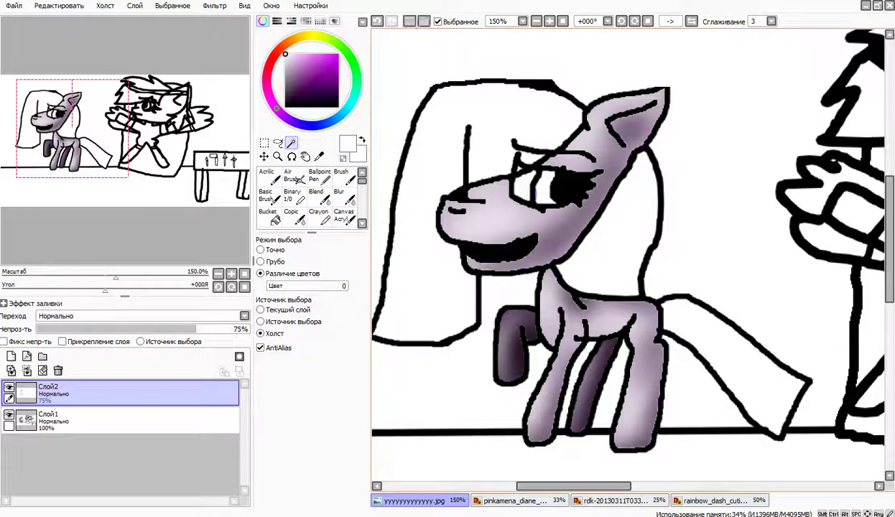
click(544, 189)
click(293, 196)
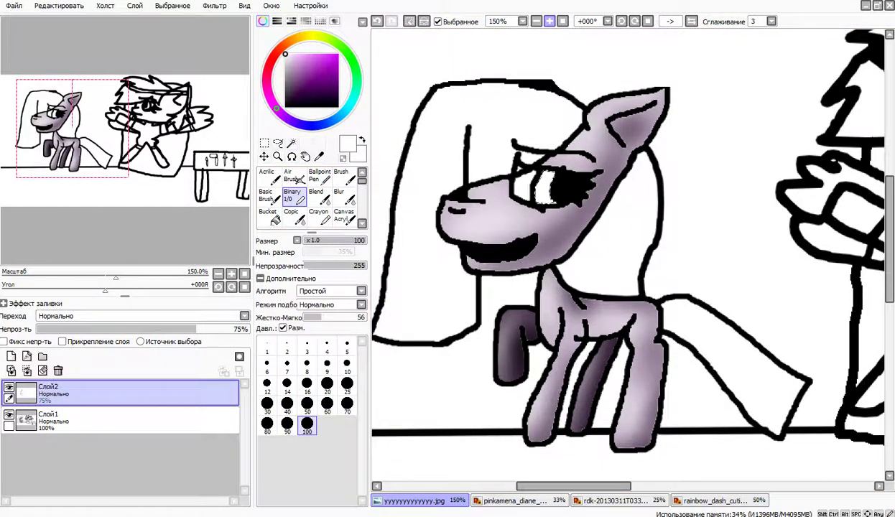
click(550, 21)
click(550, 21)
click(550, 21)
drag(71, 109, 59, 115)
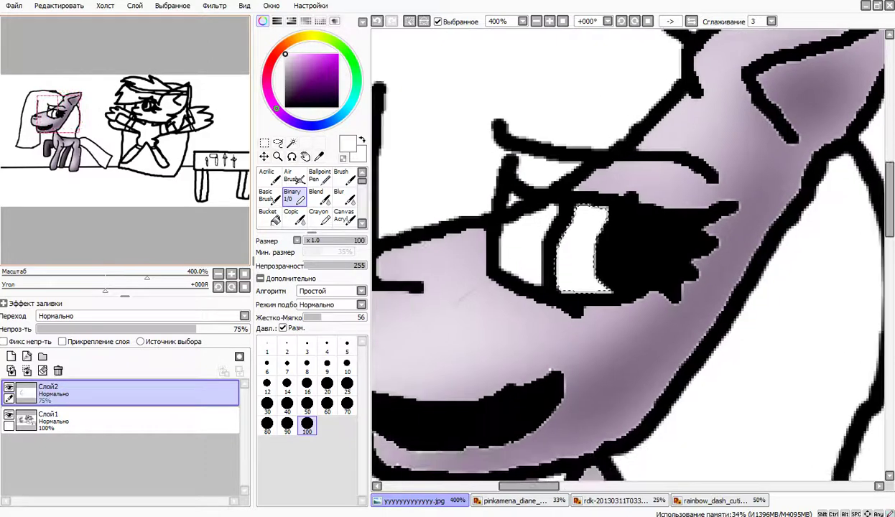
click(350, 104)
click(339, 54)
click(347, 384)
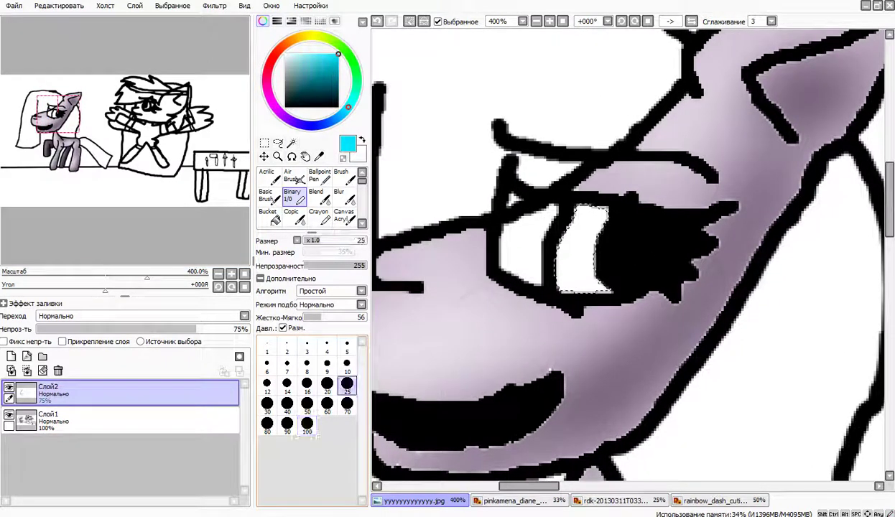
mouse_move(579, 215)
mouse_down()
mouse_move(656, 231)
mouse_move(516, 248)
mouse_up()
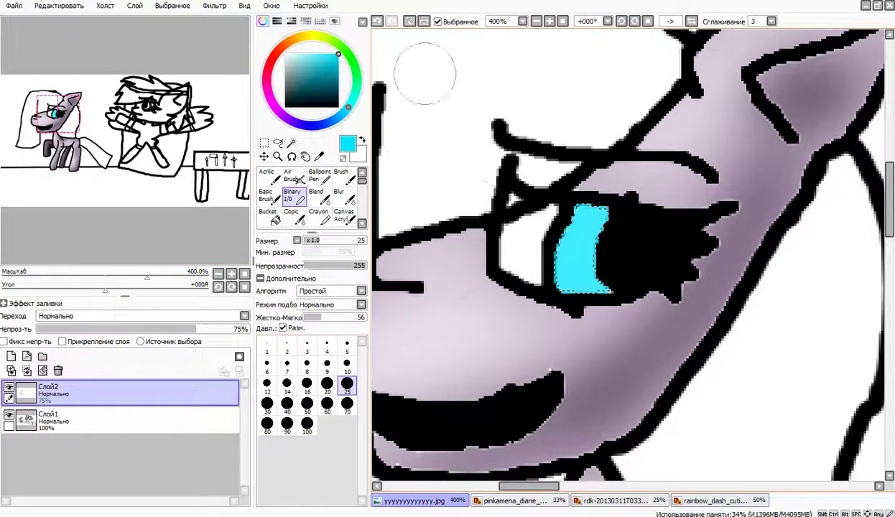
click(439, 21)
Paint the iris solid bright cyan on Слой1 with the Binary brush at size 25
click(295, 176)
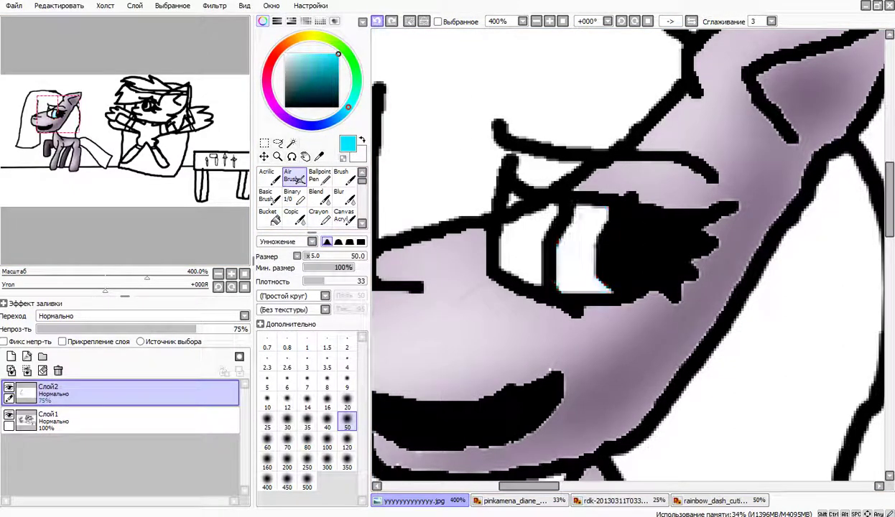
click(48, 417)
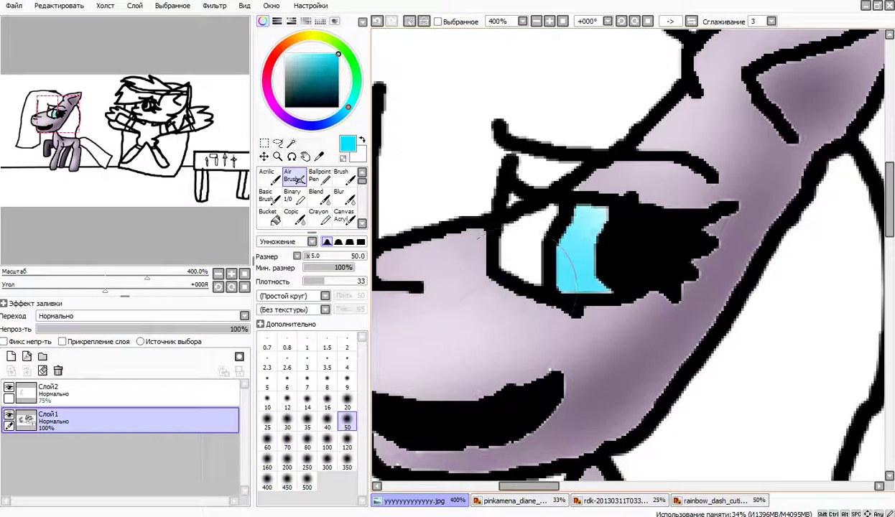
click(292, 195)
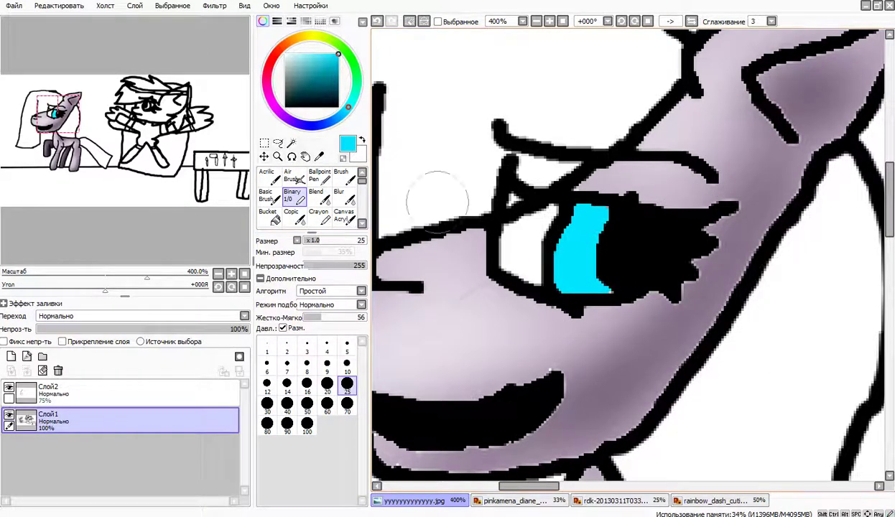
Airbrush progressively darker teal shading over the upper part of the iris on Слой2, using brush size 20
click(48, 392)
click(292, 176)
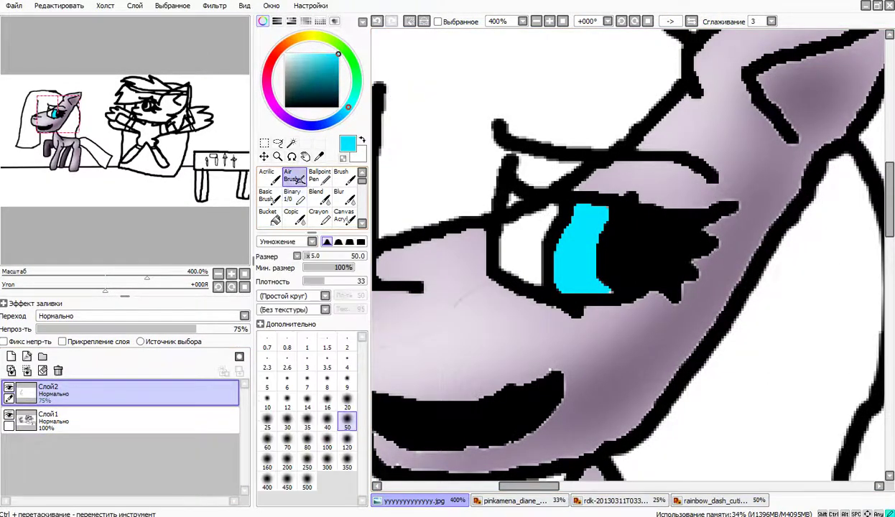
click(337, 70)
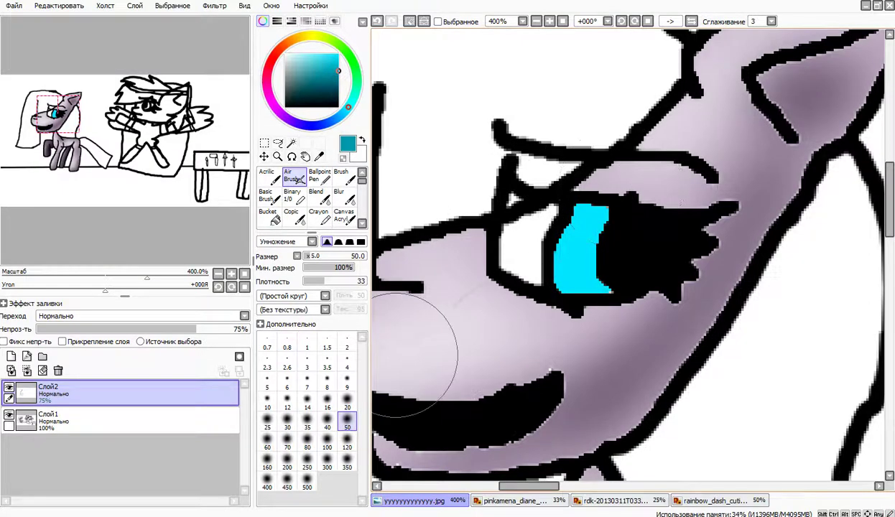
click(347, 407)
mouse_move(503, 236)
mouse_down()
mouse_move(450, 242)
mouse_move(567, 223)
mouse_up()
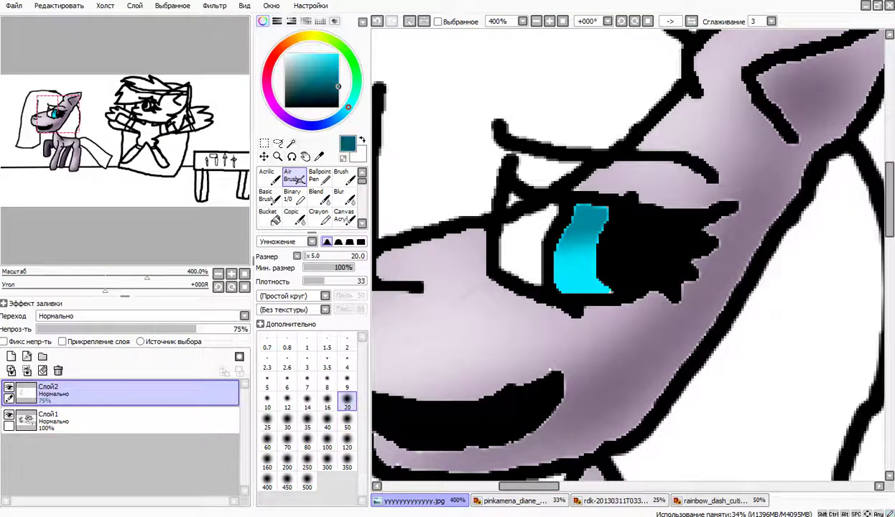
click(338, 103)
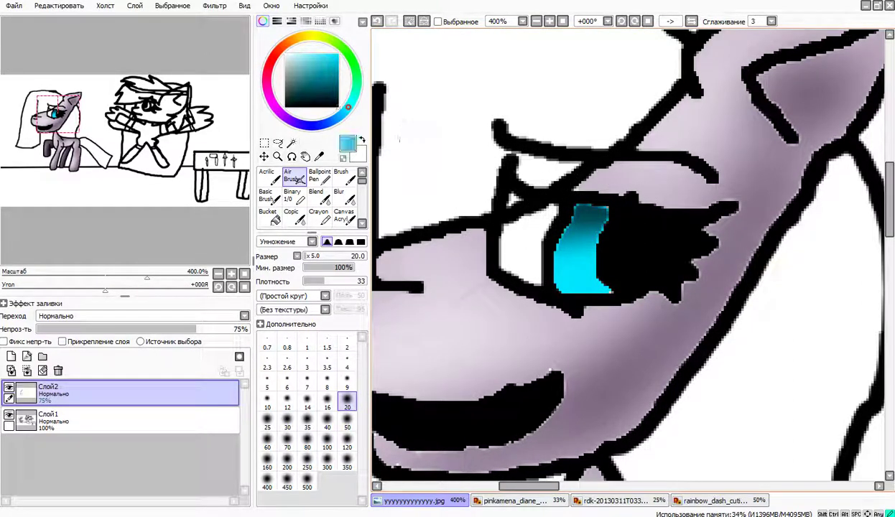
Lighten the lower iris with airbrushed pale cyan and add a near-white area using the Binary brush at size 25
click(316, 54)
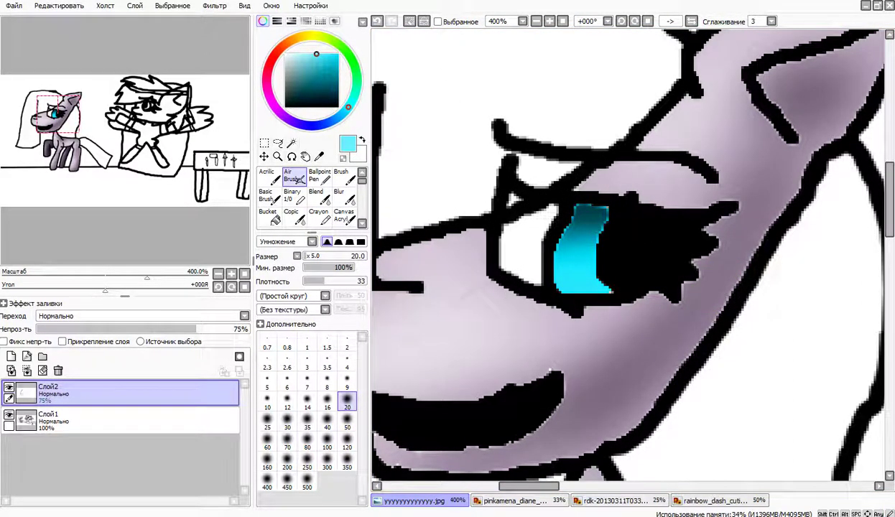
click(302, 54)
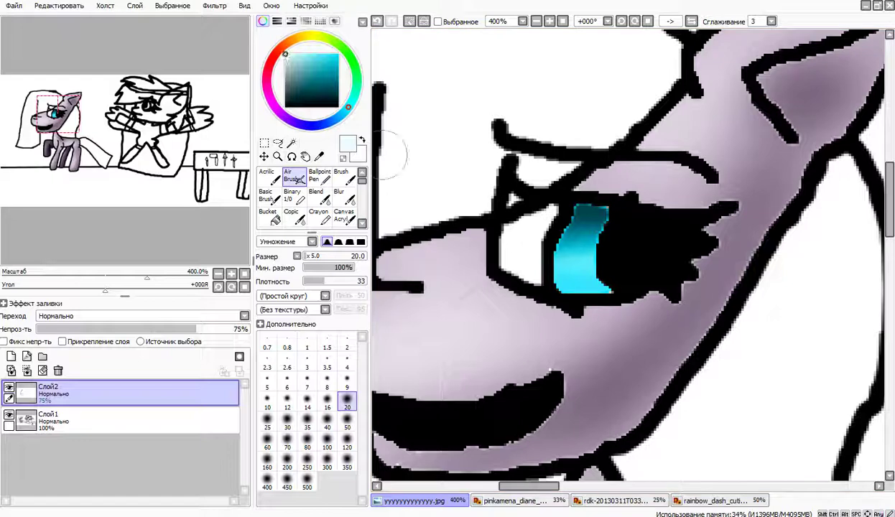
click(294, 196)
drag(589, 299, 522, 298)
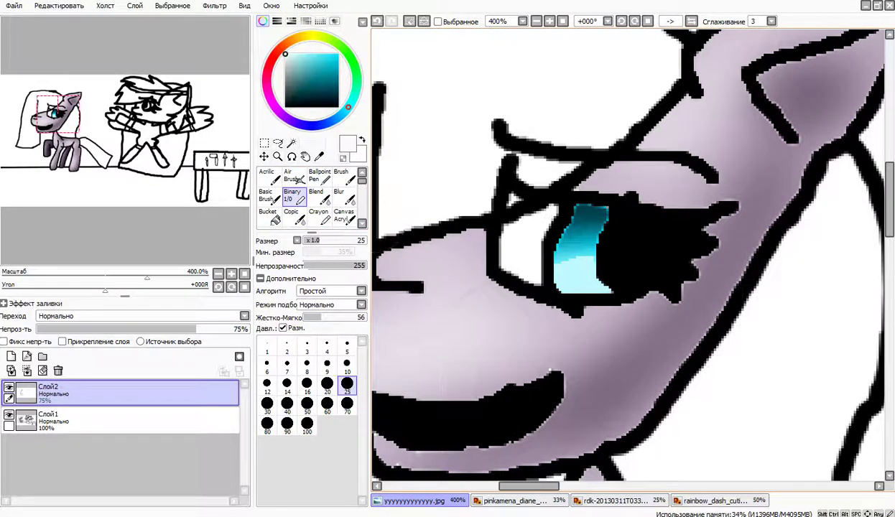
Smooth the edge of the pale highlight in the iris with the Blur brush at size 9
click(343, 196)
scroll(316, 438, up, 3)
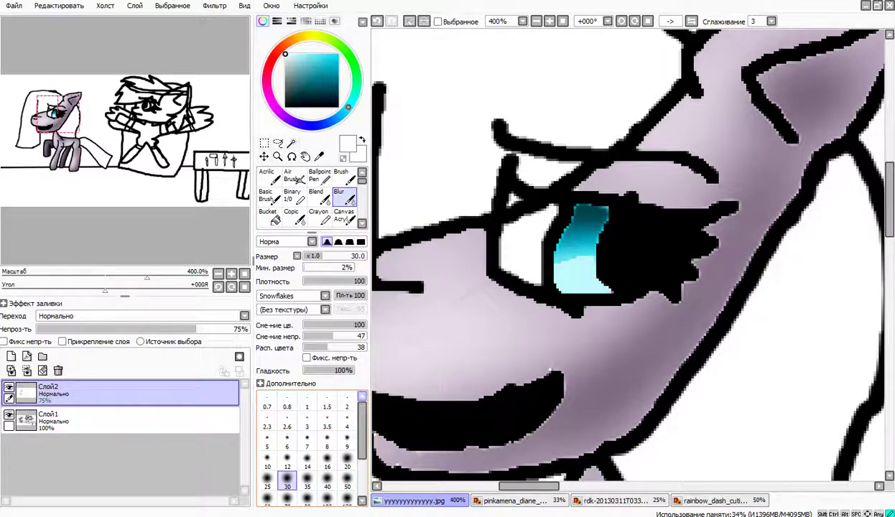
click(260, 383)
click(260, 383)
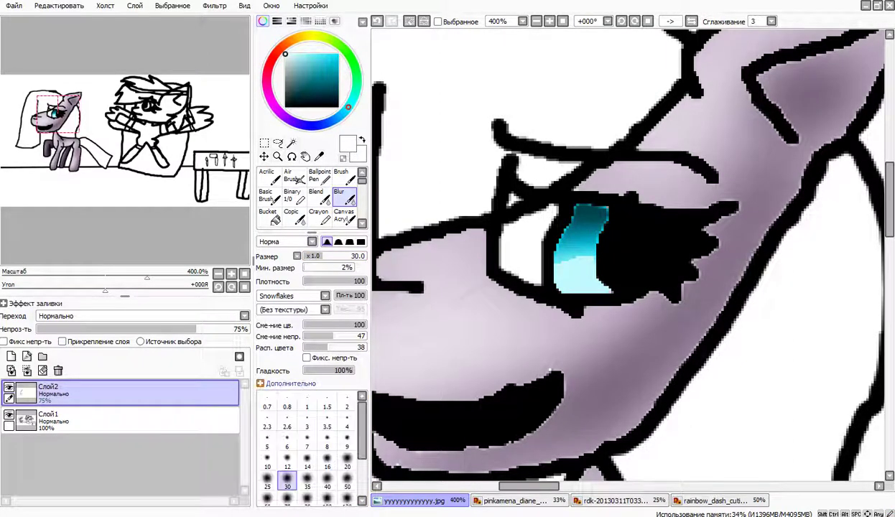
click(347, 463)
mouse_move(557, 259)
mouse_down()
mouse_move(534, 269)
mouse_move(629, 268)
mouse_move(579, 288)
mouse_move(545, 280)
mouse_move(570, 257)
mouse_up()
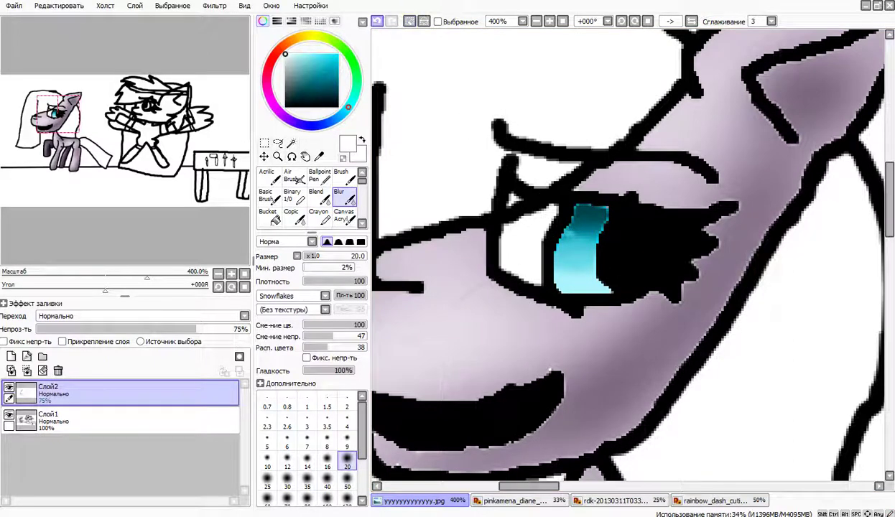
click(378, 21)
click(347, 438)
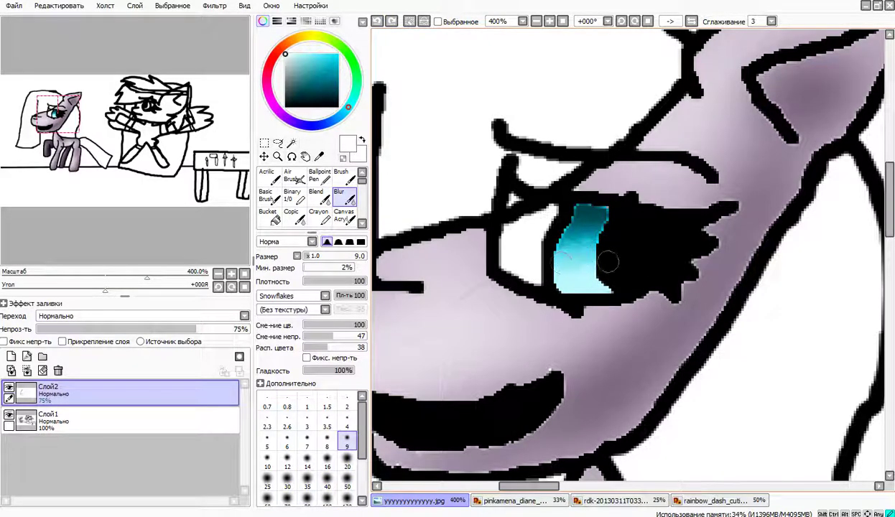
drag(607, 261, 615, 280)
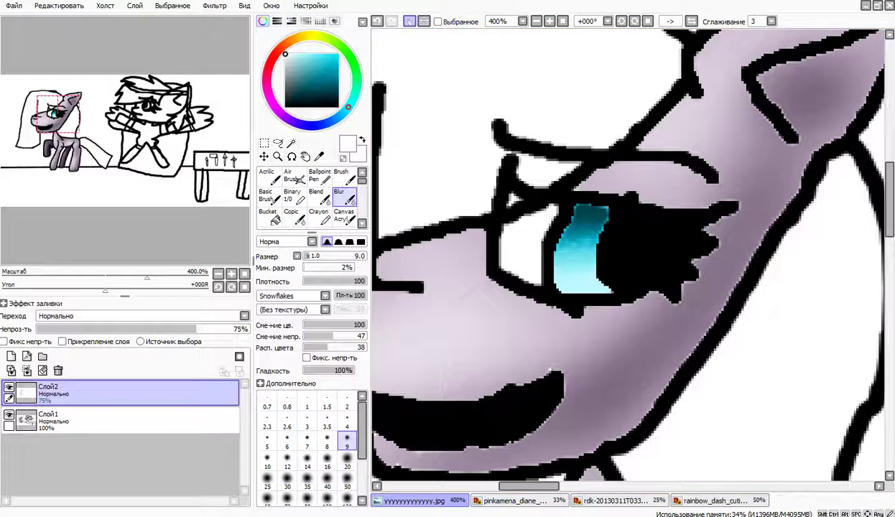
Clear the selection and paint a large oval and two small white glints on the eye on Слой1, using the Binary brush at size 5
click(291, 195)
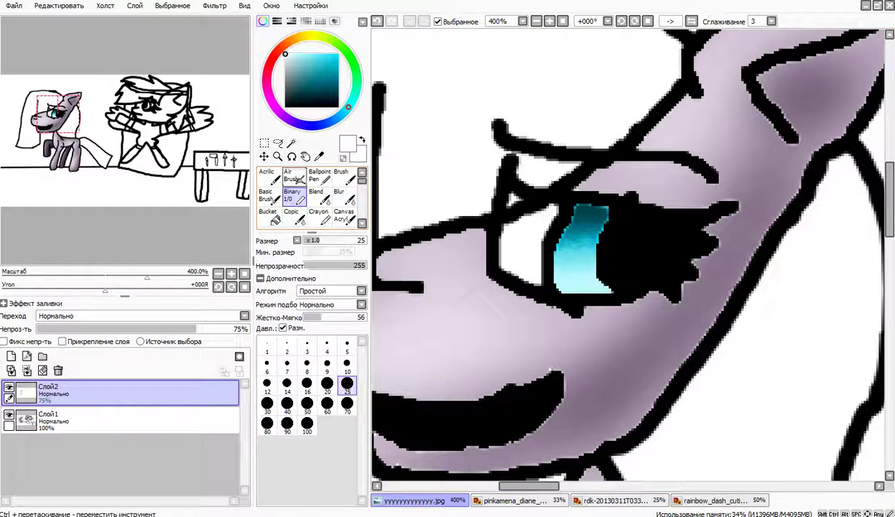
click(347, 347)
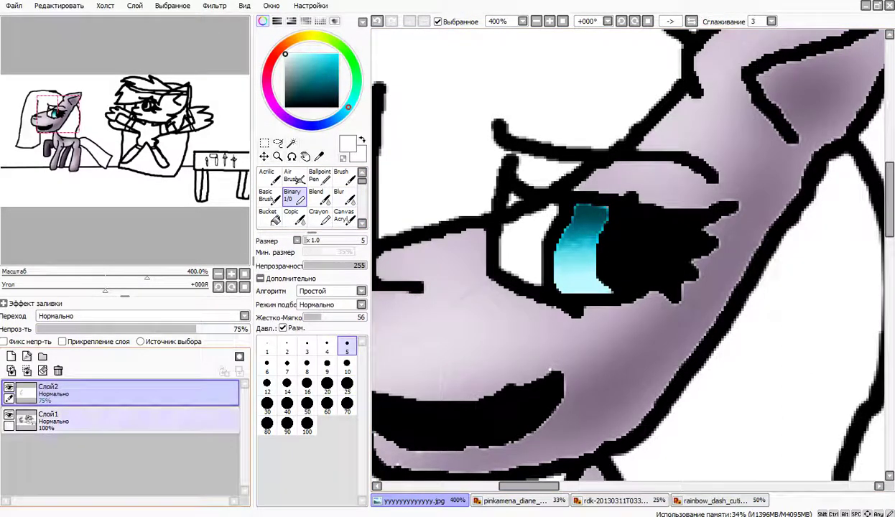
click(108, 421)
mouse_move(605, 229)
mouse_down()
mouse_move(633, 228)
mouse_move(619, 240)
mouse_move(626, 229)
mouse_move(656, 231)
mouse_up()
click(378, 21)
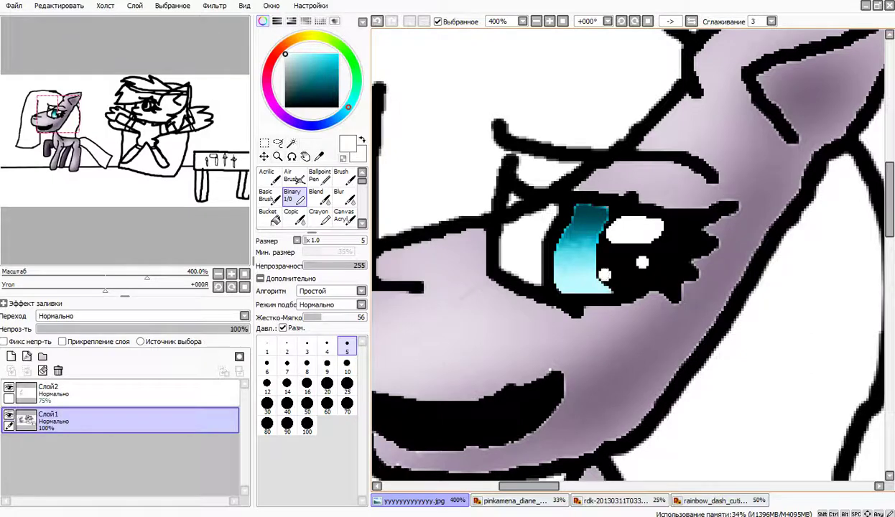
Toggle the visibility of Слой1 and Слой2 to compare the flat colours with the shading
click(9, 415)
click(8, 416)
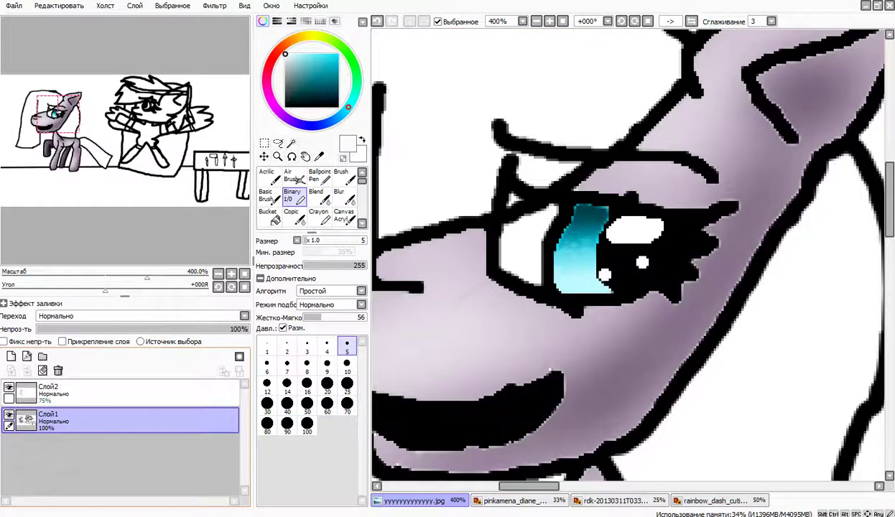
click(9, 415)
click(9, 415)
click(9, 388)
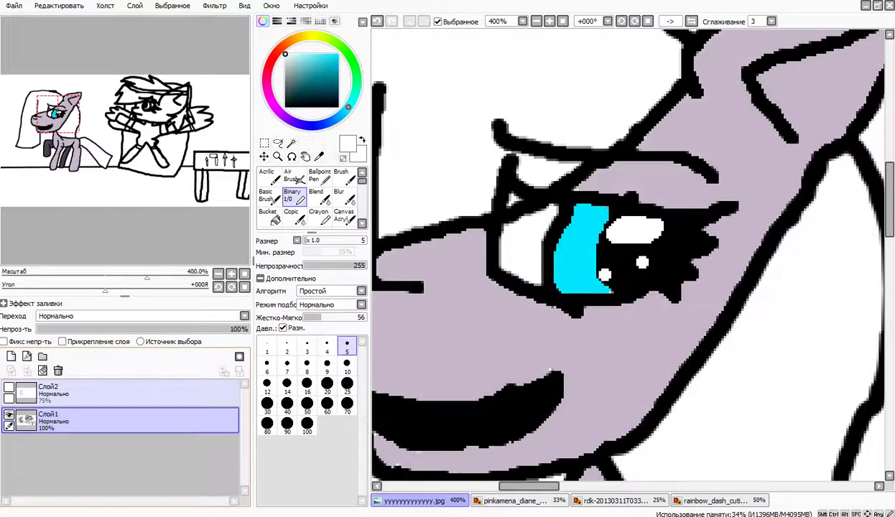
click(9, 388)
click(9, 388)
click(8, 388)
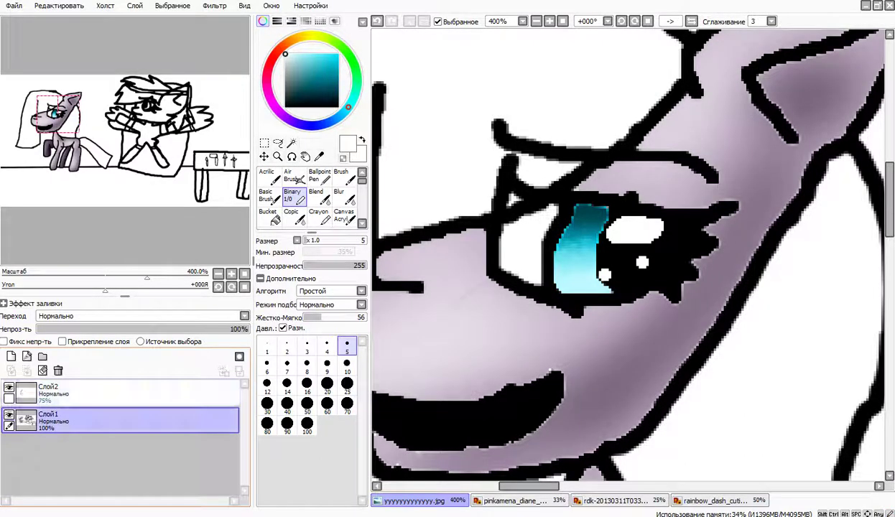
click(108, 393)
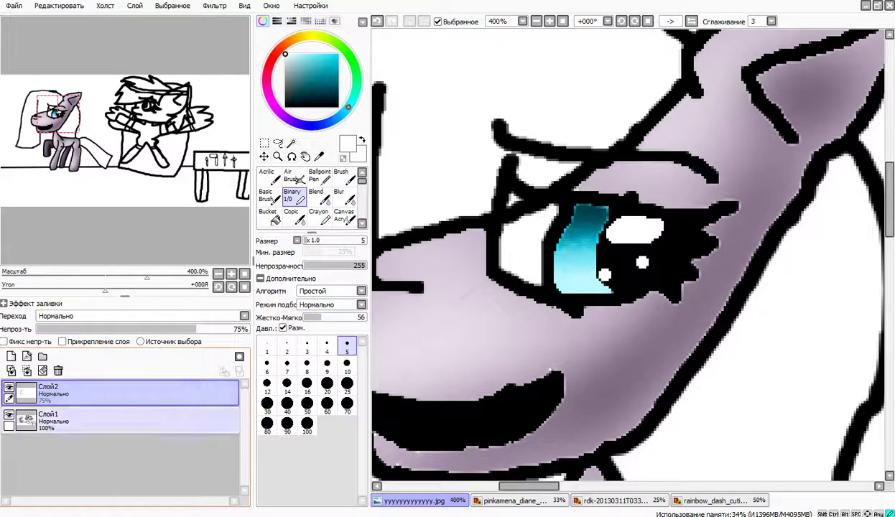
Select the white of the eye with the Magic Wand while Слой1 is active
click(107, 421)
click(292, 157)
click(292, 143)
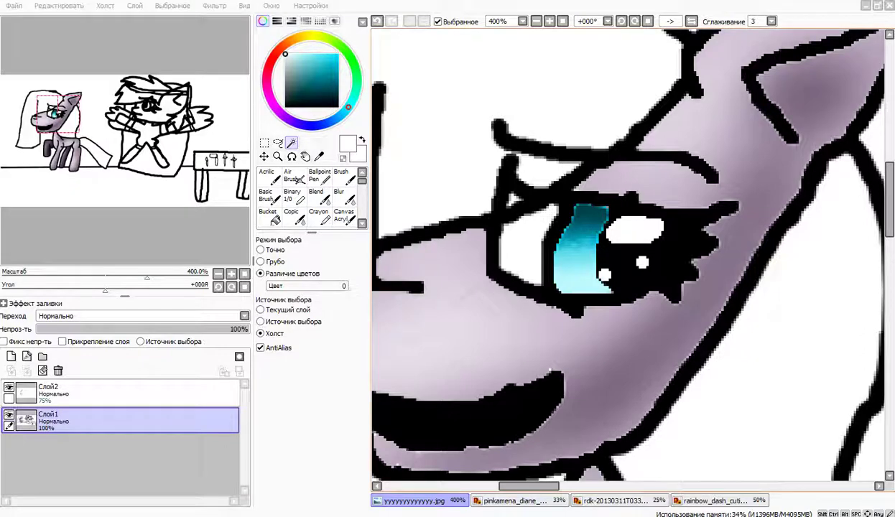
click(534, 229)
Try airbrushing grey, dark grey and black shadows onto the white of the eye on Слой1 at size 20
click(293, 176)
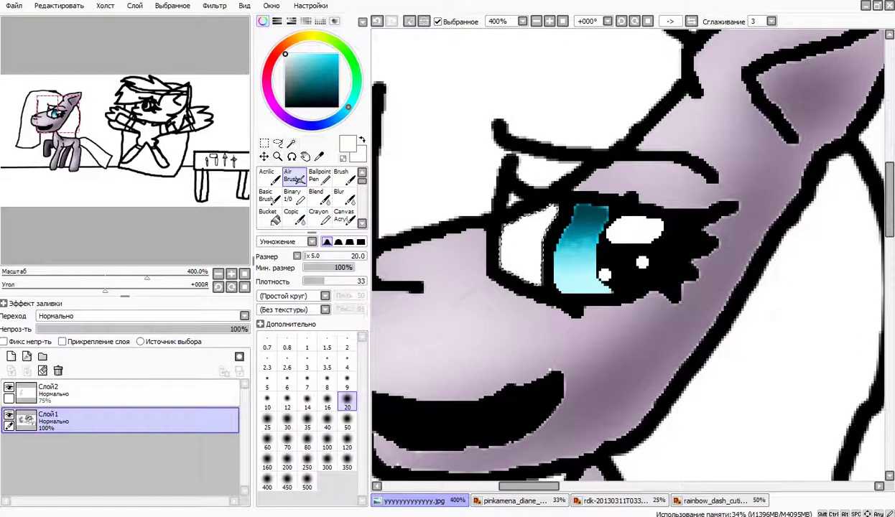
click(285, 71)
mouse_move(487, 183)
mouse_down()
mouse_move(634, 202)
mouse_move(392, 257)
mouse_up()
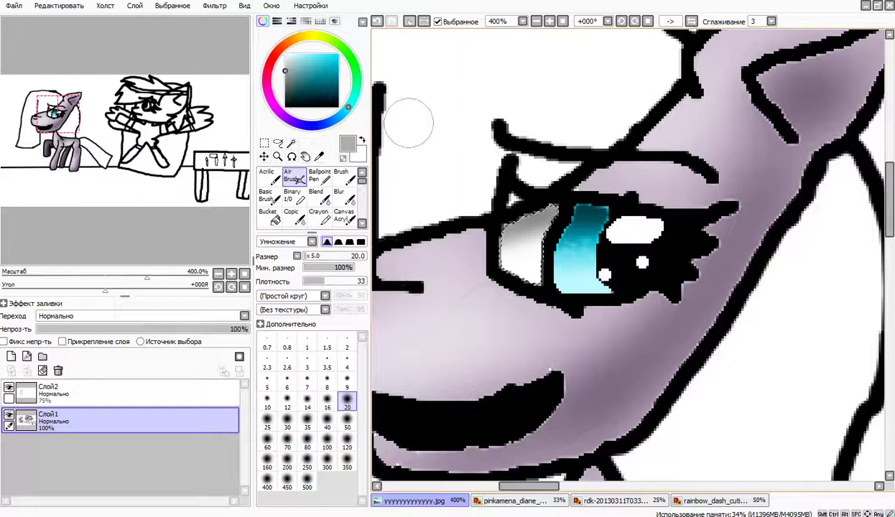
click(286, 90)
drag(509, 200, 535, 195)
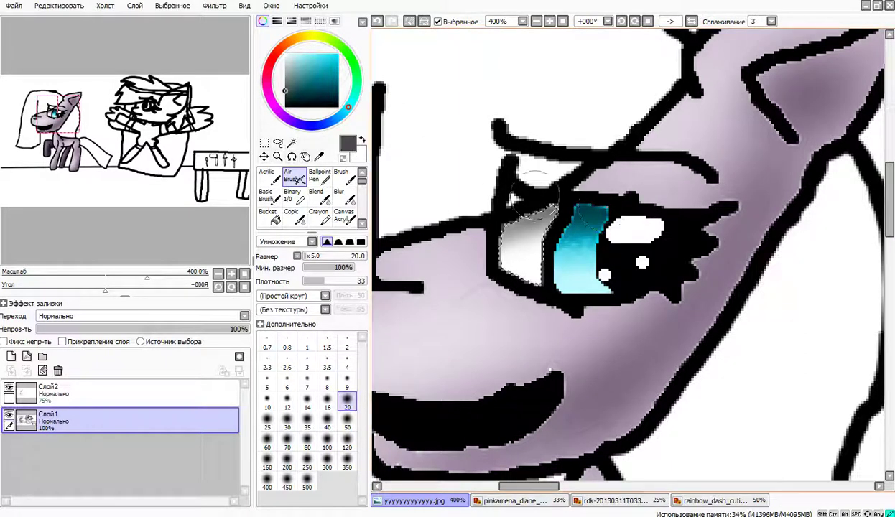
click(284, 106)
mouse_move(521, 245)
mouse_down()
mouse_move(523, 283)
mouse_move(551, 218)
mouse_up()
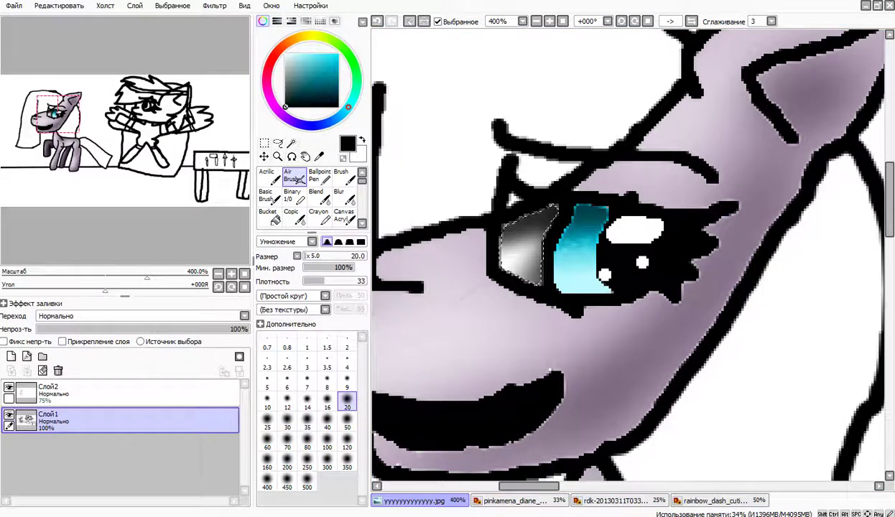
Try adding white highlights to the shaded eye white with the Binary brush at size 5 and softening them with Blur at size 9
click(285, 45)
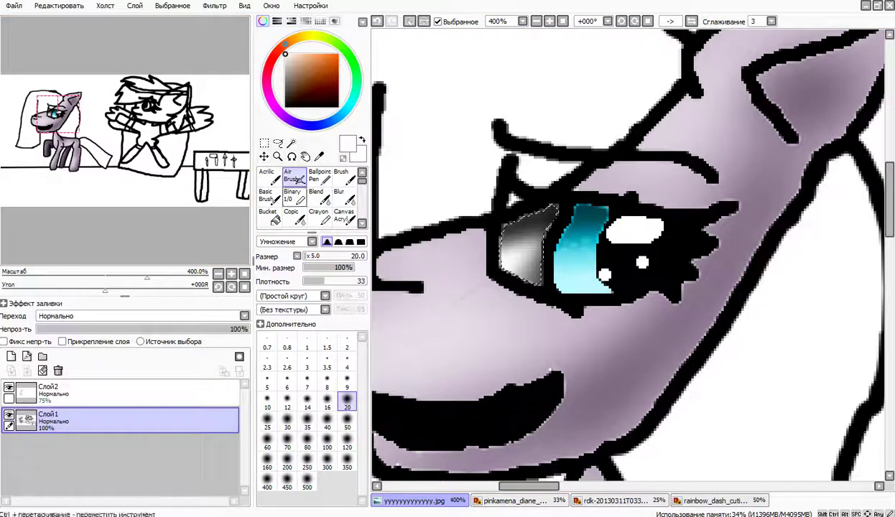
click(292, 195)
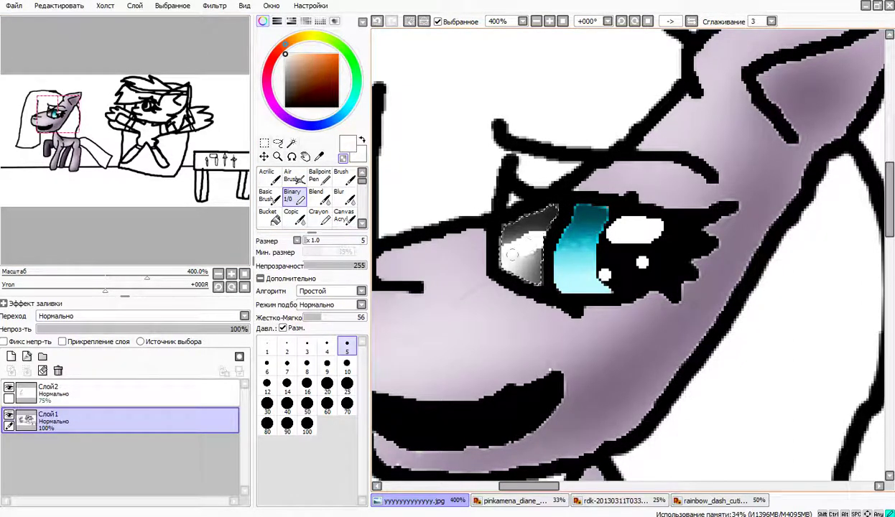
click(338, 195)
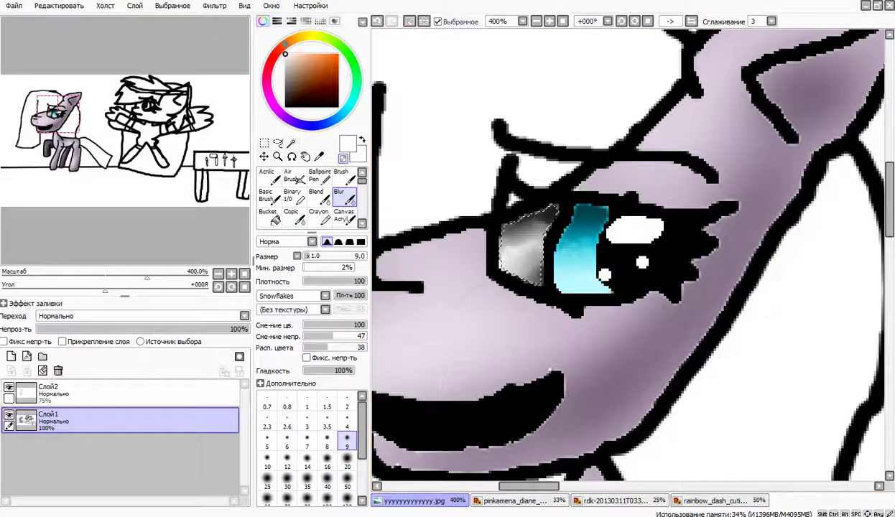
Try repainting the eye white's highlight in white and smoothing it with the Blend brush at size 9, and undo these edits
click(291, 195)
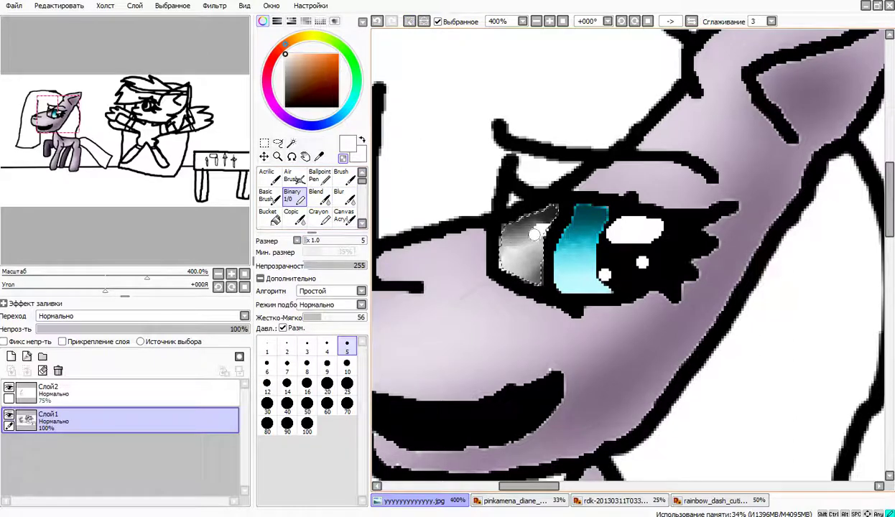
click(316, 195)
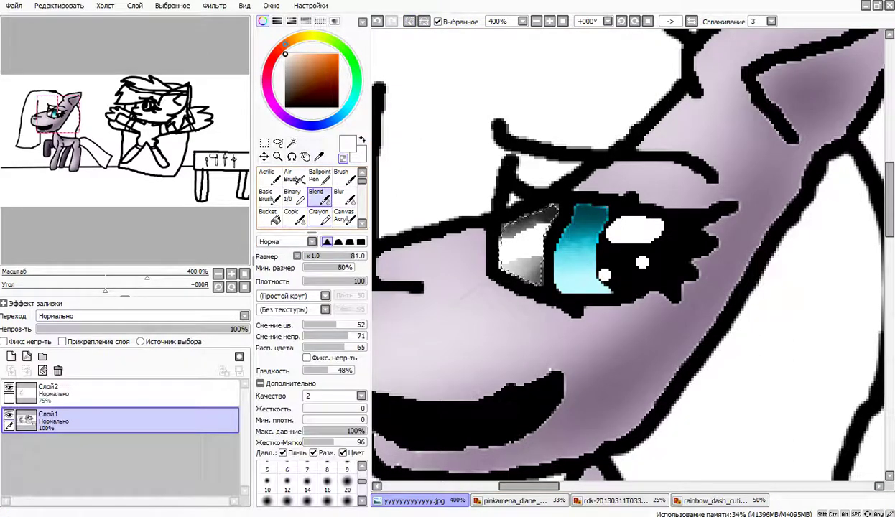
click(347, 476)
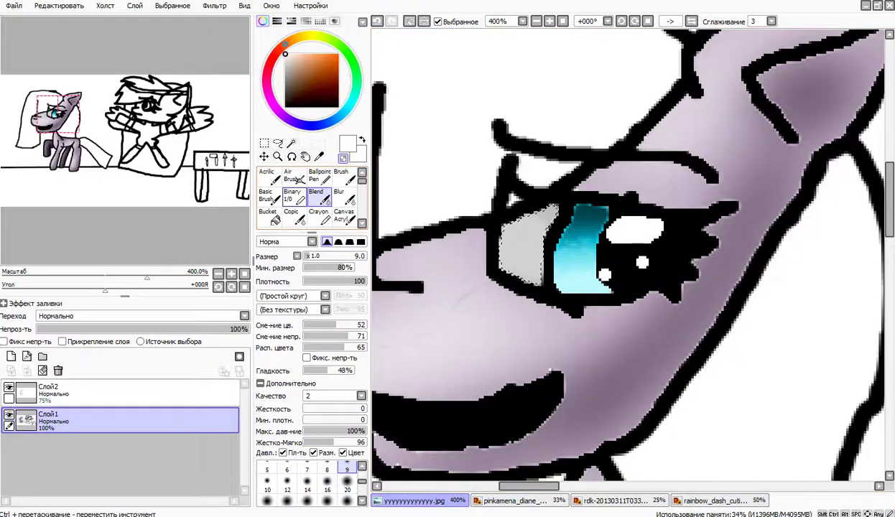
click(291, 195)
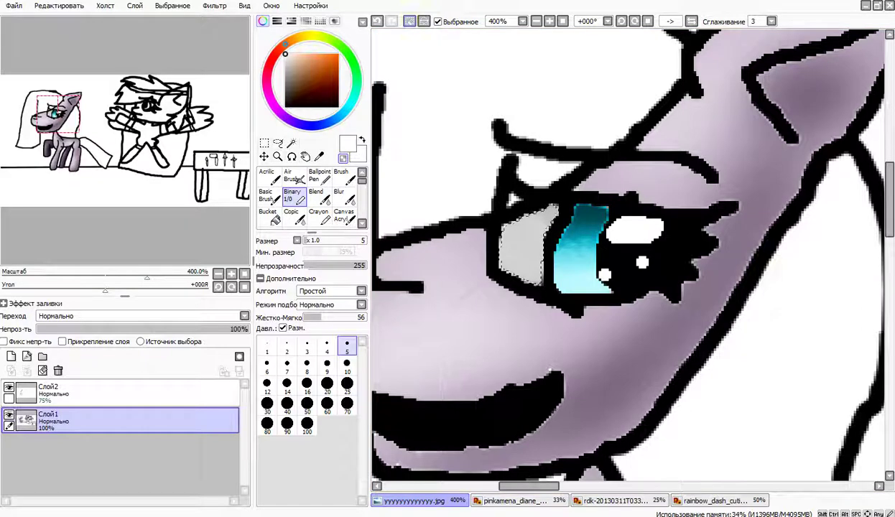
click(378, 21)
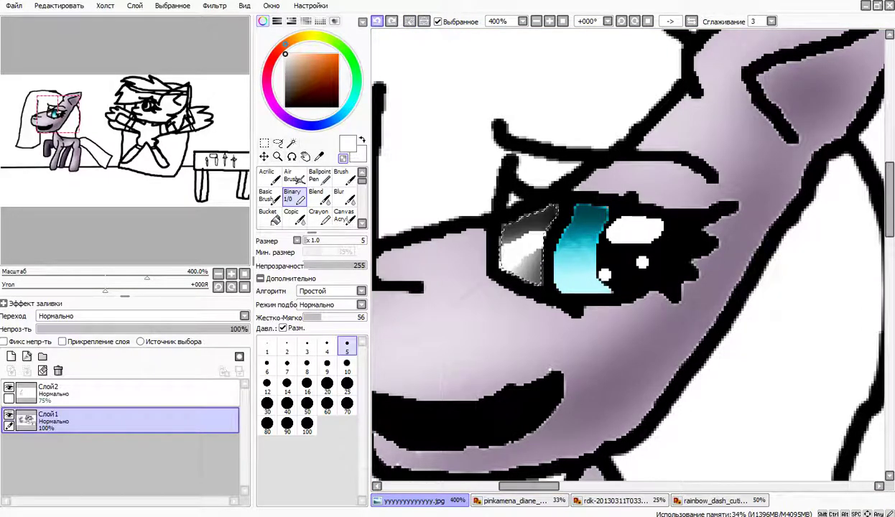
click(377, 22)
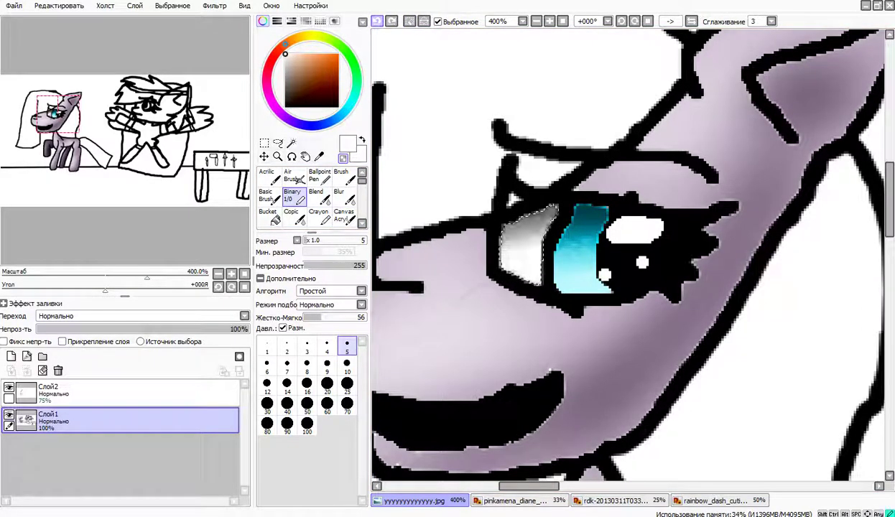
Airbrush grey shading at size 20 onto the selected white of the eye on Слой2, and clear the selection
click(294, 177)
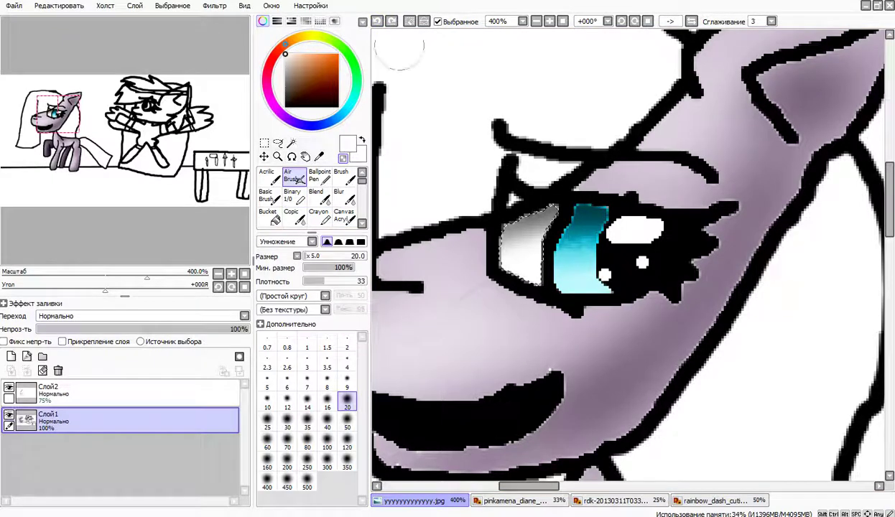
click(118, 393)
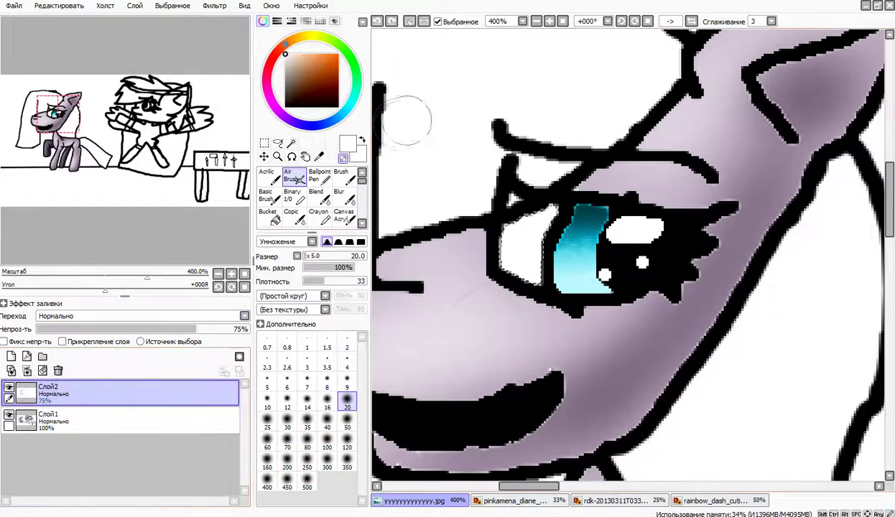
drag(286, 63, 285, 69)
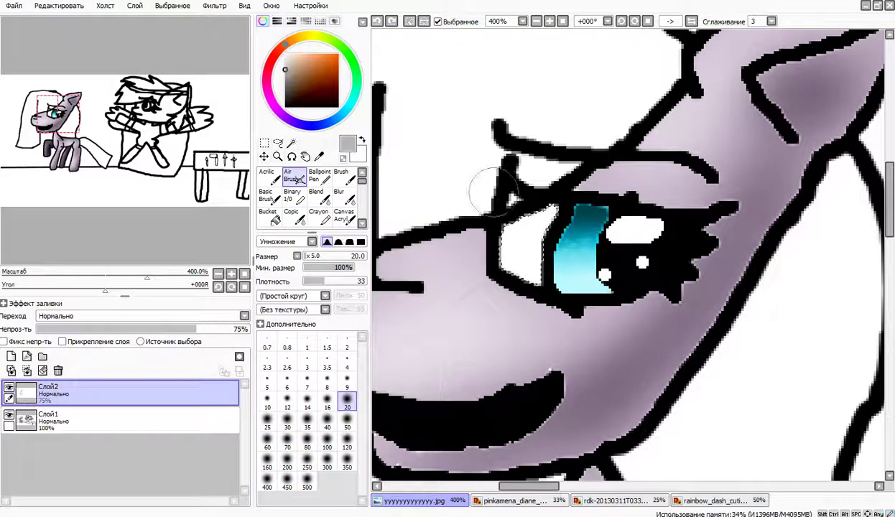
mouse_move(480, 187)
mouse_down()
mouse_move(583, 193)
mouse_move(562, 188)
mouse_move(483, 215)
mouse_move(603, 189)
mouse_move(561, 212)
mouse_move(577, 188)
mouse_move(550, 205)
mouse_up()
click(285, 54)
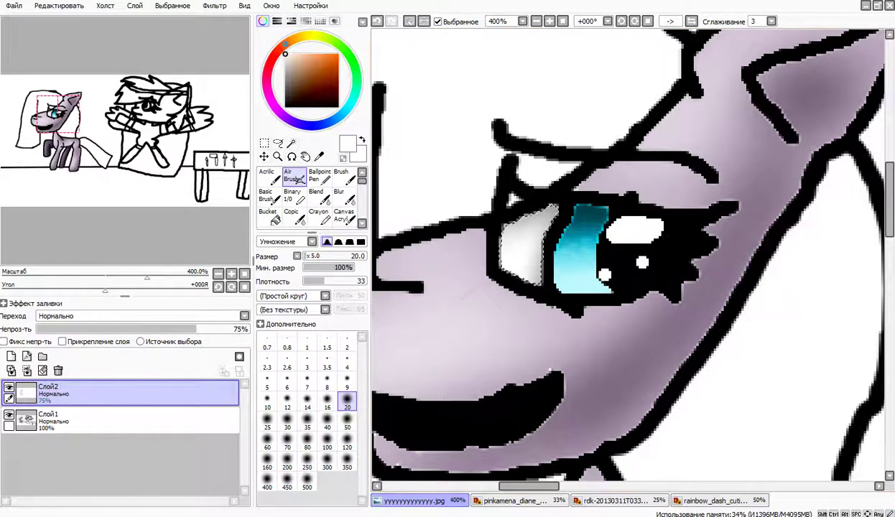
click(409, 22)
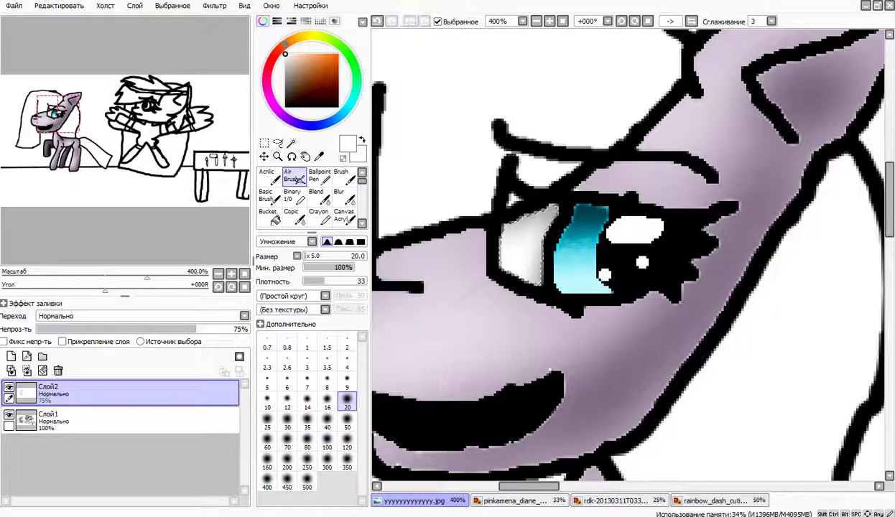
Select the front part of the left pony's mane with the Magic Wand on Слой2
scroll(406, 101, down, 2)
click(291, 143)
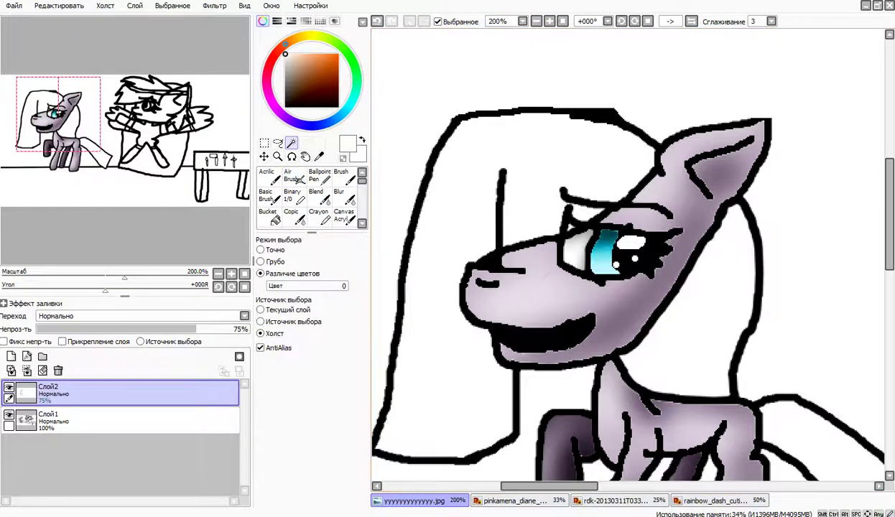
click(469, 196)
click(585, 213)
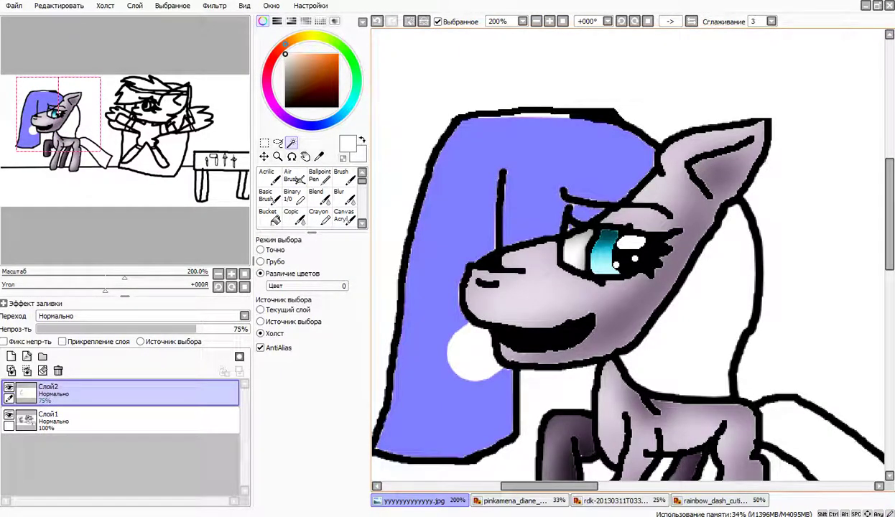
key(Delete)
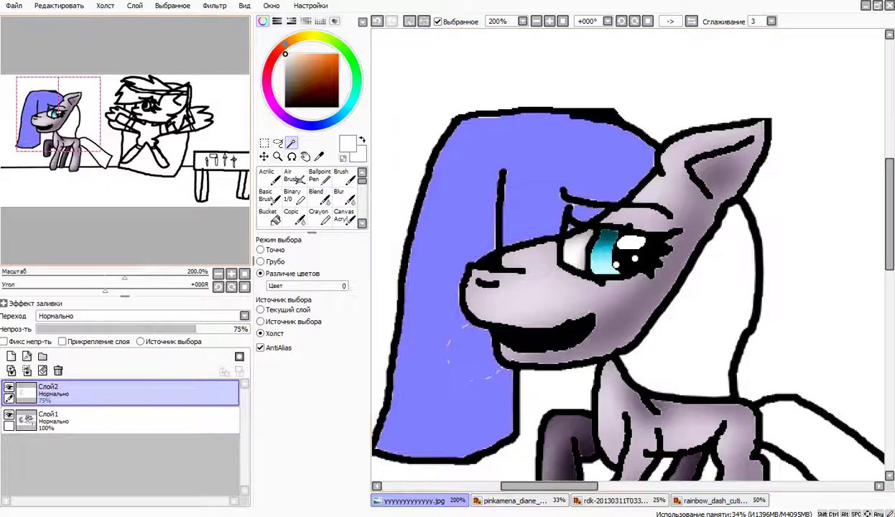
Add the back of the left pony's mane to the selection, filling the gaps with the Sel Pen at size 20
drag(59, 114, 79, 135)
click(586, 219)
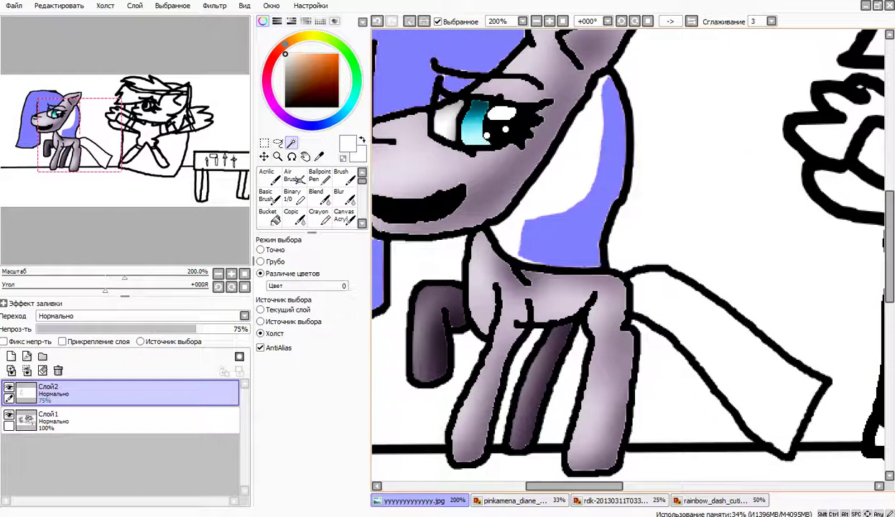
click(548, 174)
click(595, 147)
click(495, 233)
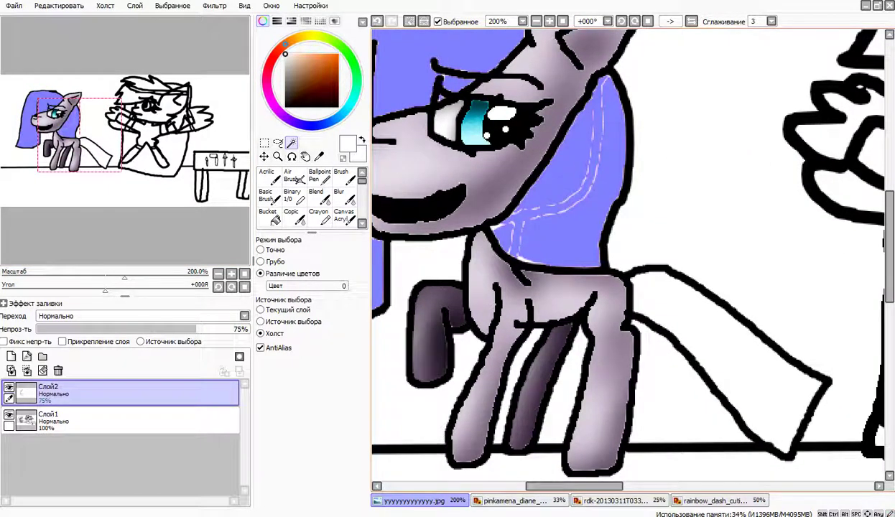
scroll(295, 179, down, 3)
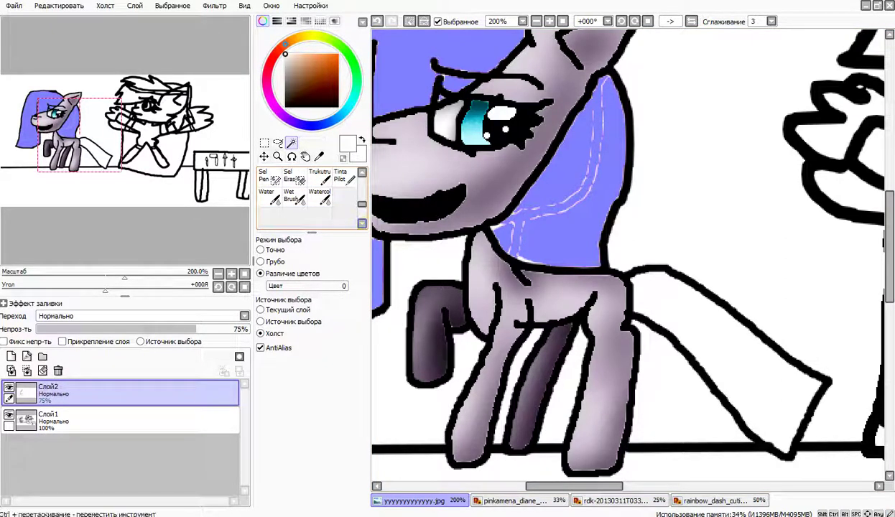
click(271, 176)
mouse_move(575, 118)
mouse_down()
mouse_move(605, 90)
mouse_move(569, 203)
mouse_move(504, 230)
mouse_move(526, 214)
mouse_move(529, 253)
mouse_up()
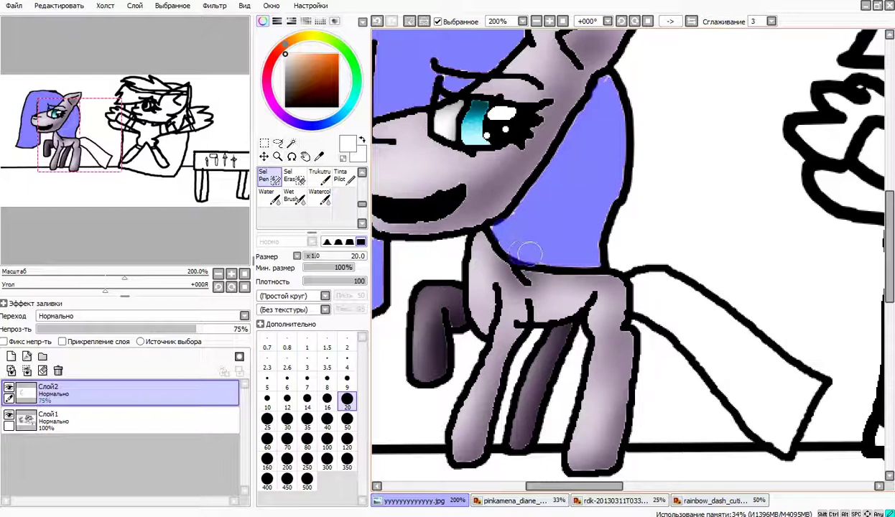
Add the left pony's tail to the mane selection with the Magic Wand
click(278, 143)
click(291, 143)
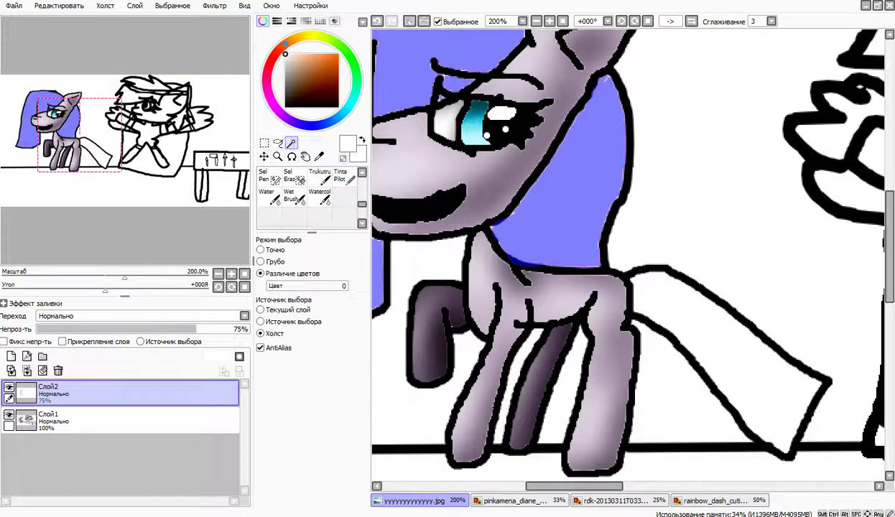
click(693, 323)
Make Слой1 active with the Binary brush and sample the mane's pink from the pinkamena_diane reference image
click(122, 421)
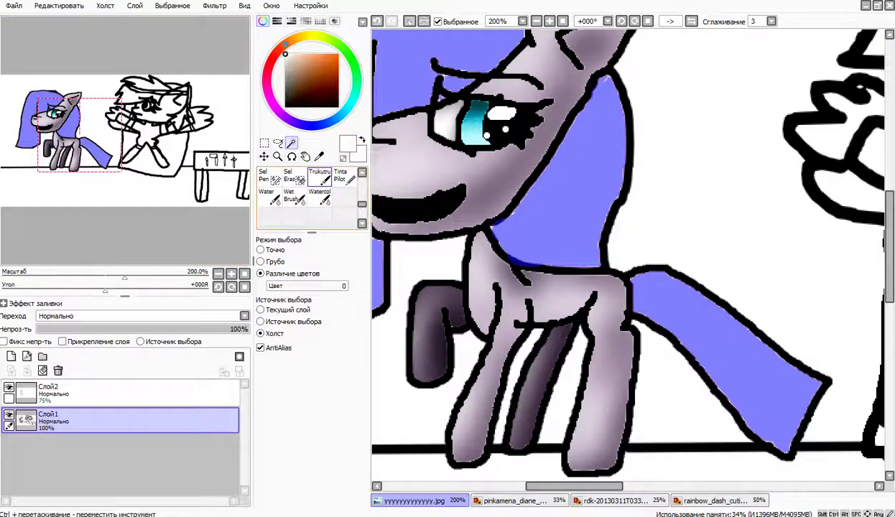
scroll(295, 183, up, 5)
click(293, 195)
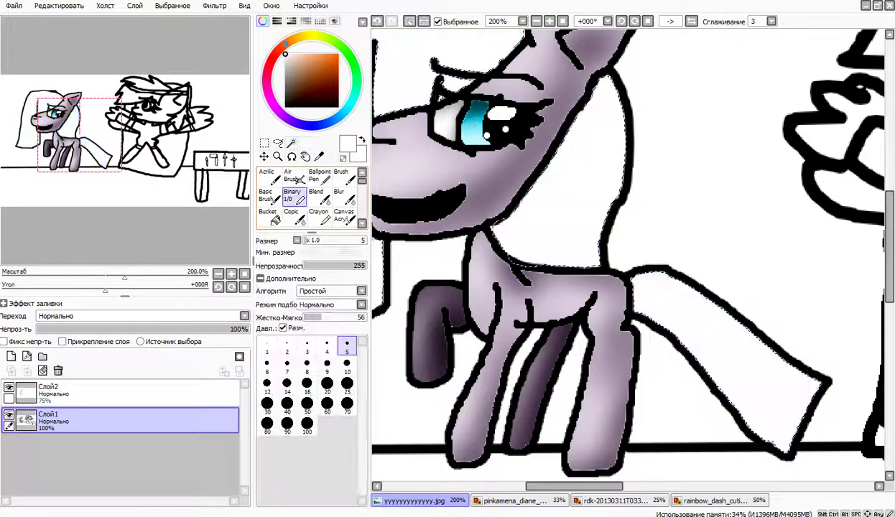
click(514, 501)
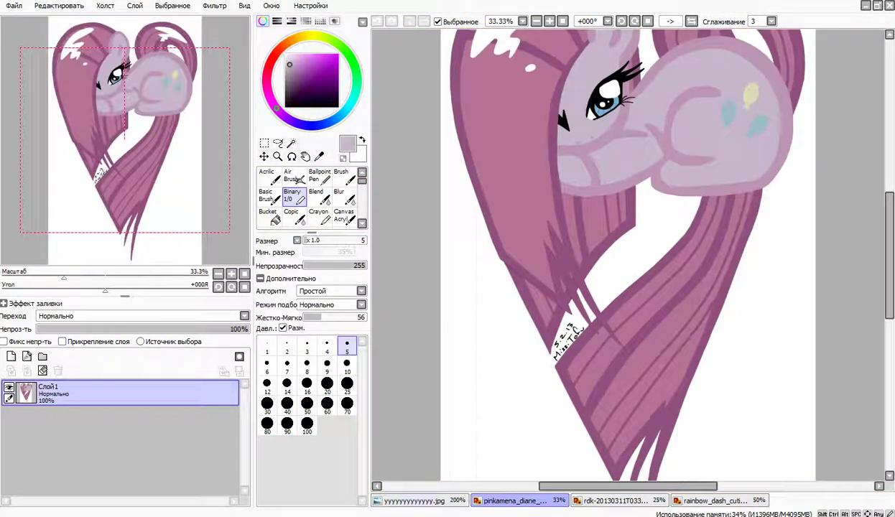
right_click(513, 208)
click(418, 500)
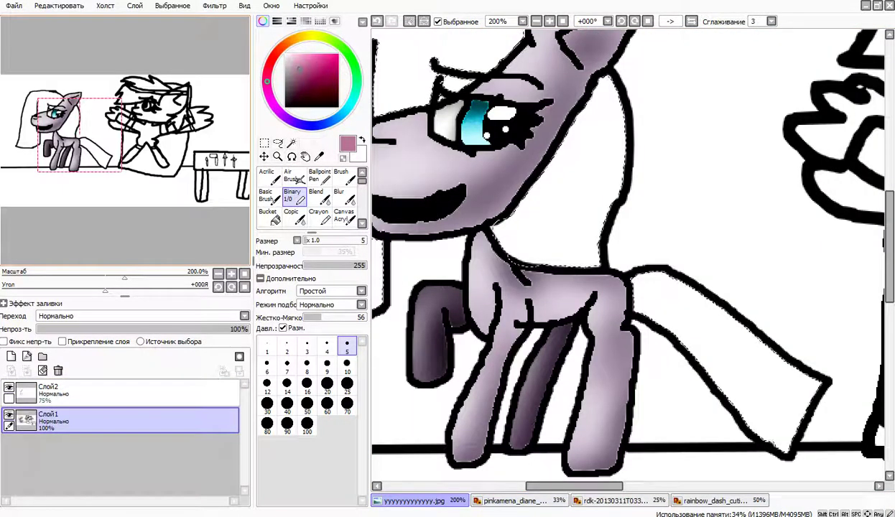
Paint the selected mane and tail in the sampled pink with the Binary brush at size 100, and hide the selection outline
click(307, 426)
mouse_move(625, 287)
mouse_down()
mouse_move(599, 291)
mouse_move(585, 100)
mouse_move(842, 402)
mouse_up()
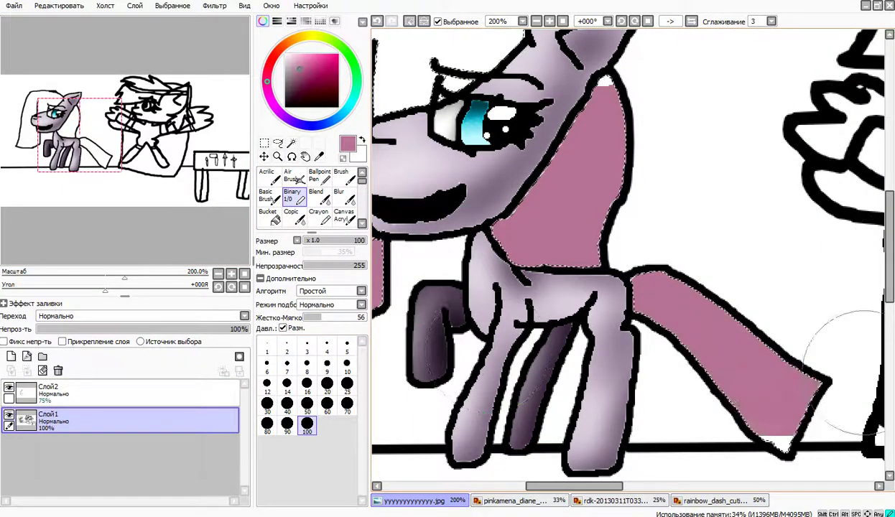
drag(585, 101, 440, 106)
click(537, 22)
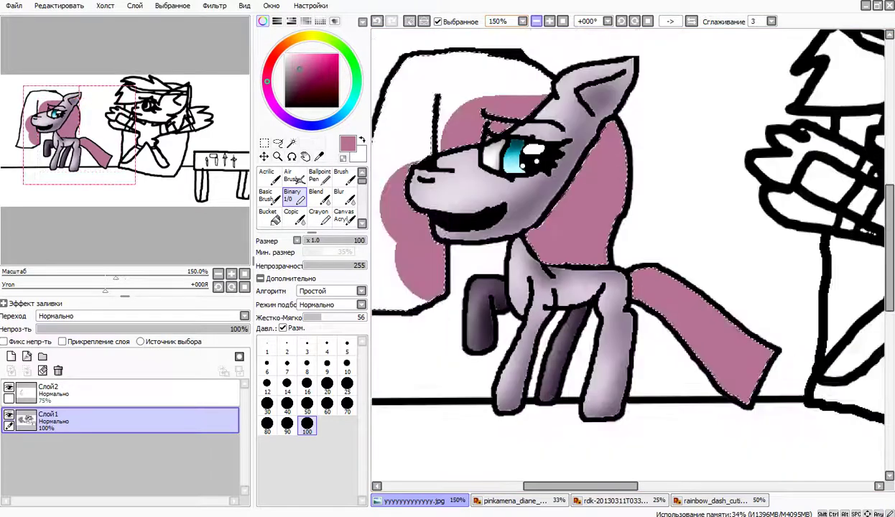
click(537, 21)
mouse_move(539, 126)
mouse_down()
mouse_move(471, 113)
mouse_move(459, 265)
mouse_up()
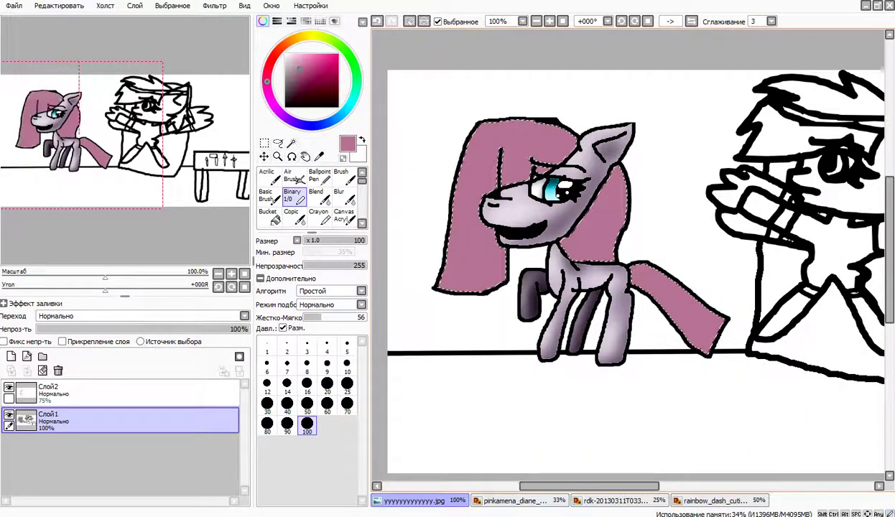
key(ctrl+d)
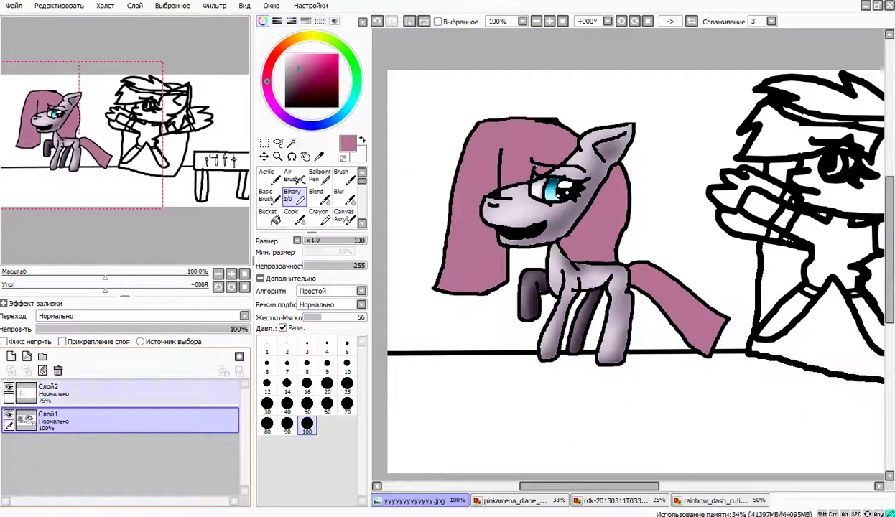
Airbrush dark maroon shadows at size 70 along the edges of the mane and tail on Слой2
click(48, 391)
click(292, 176)
click(300, 90)
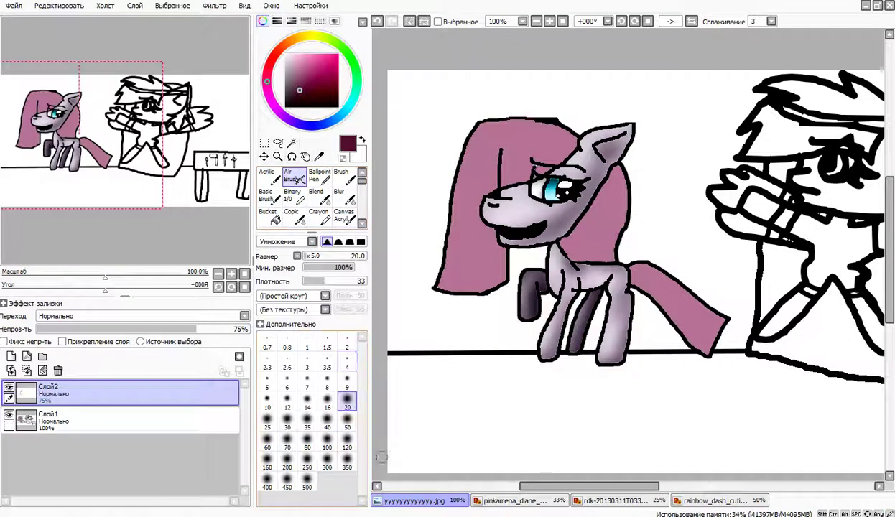
click(347, 447)
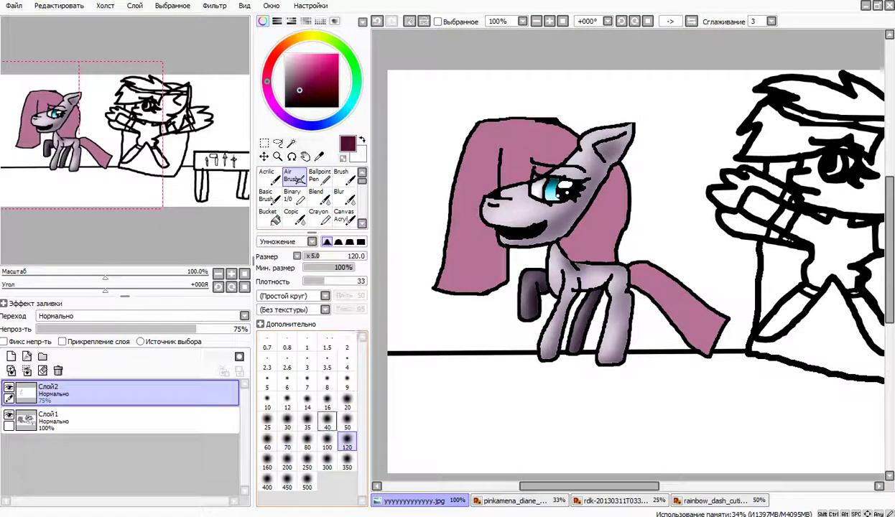
click(287, 442)
mouse_move(573, 146)
mouse_down()
mouse_move(472, 193)
mouse_move(496, 251)
mouse_move(514, 245)
mouse_move(438, 269)
mouse_move(470, 277)
mouse_move(488, 230)
mouse_move(567, 111)
mouse_move(489, 101)
mouse_move(430, 235)
mouse_move(442, 277)
mouse_up()
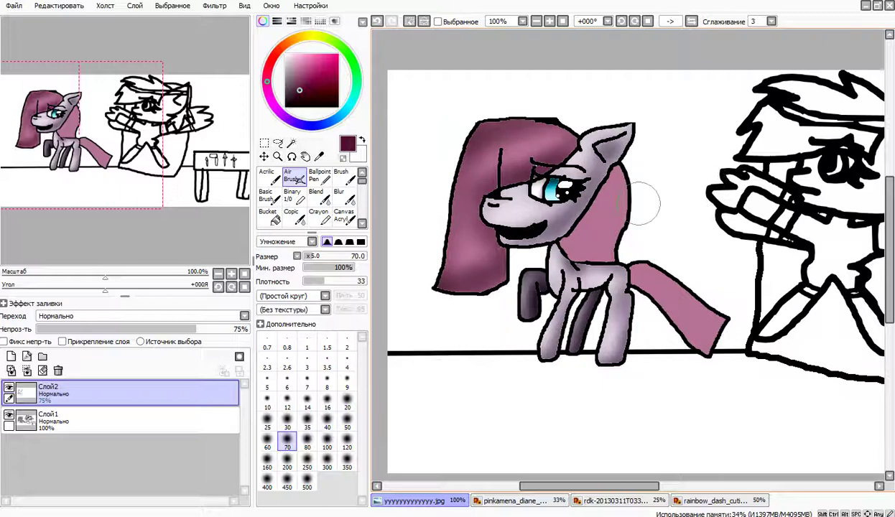
mouse_move(600, 244)
mouse_down()
mouse_move(621, 169)
mouse_move(633, 207)
mouse_move(577, 222)
mouse_move(614, 267)
mouse_up()
mouse_move(589, 216)
mouse_down()
mouse_move(604, 248)
mouse_move(614, 240)
mouse_move(730, 363)
mouse_move(693, 378)
mouse_move(666, 328)
mouse_move(641, 316)
mouse_up()
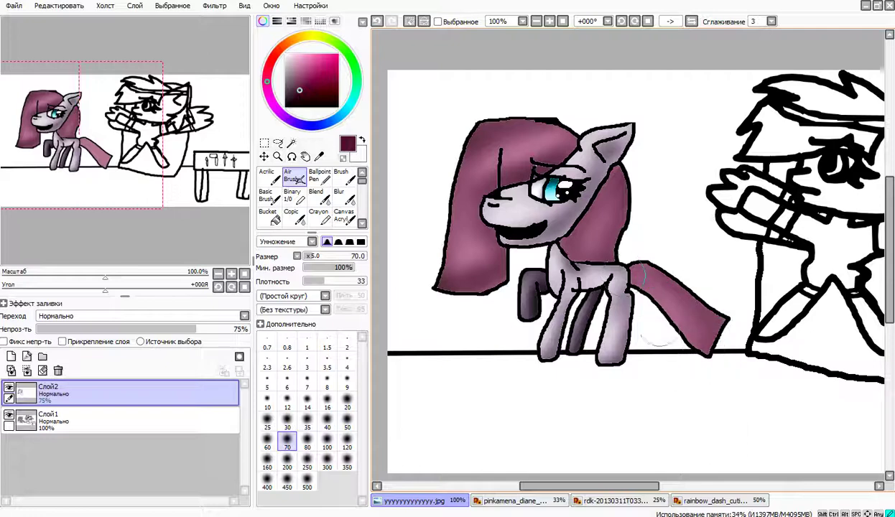
Airbrush soft white highlights onto the mane and tail on Слой2, and clear the selection
right_click(683, 391)
mouse_move(547, 141)
mouse_down()
mouse_move(477, 186)
mouse_move(449, 277)
mouse_move(492, 151)
mouse_up()
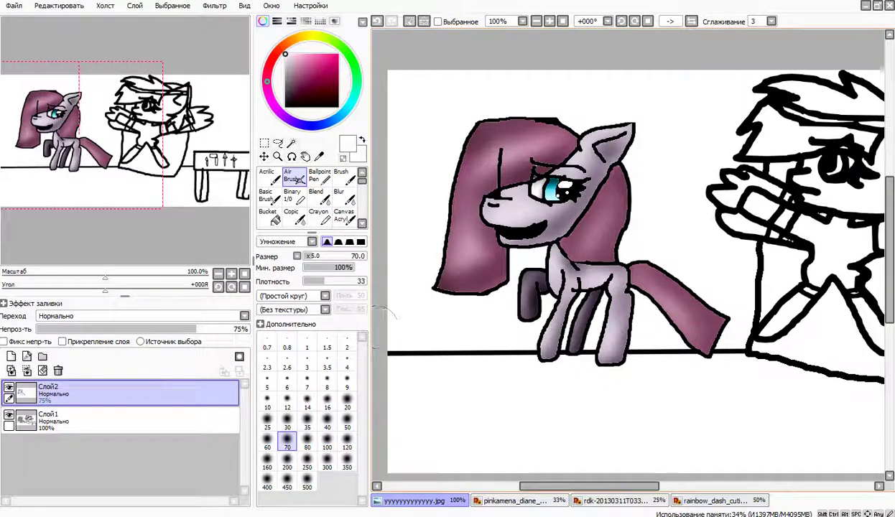
click(411, 22)
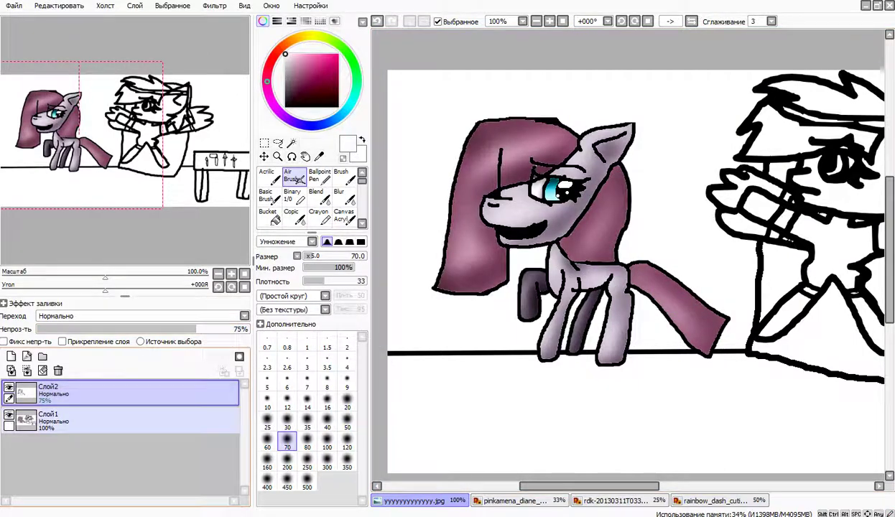
Make Слой1 active and select the right pony's torso and hind legs with the Magic Wand
click(144, 419)
click(292, 144)
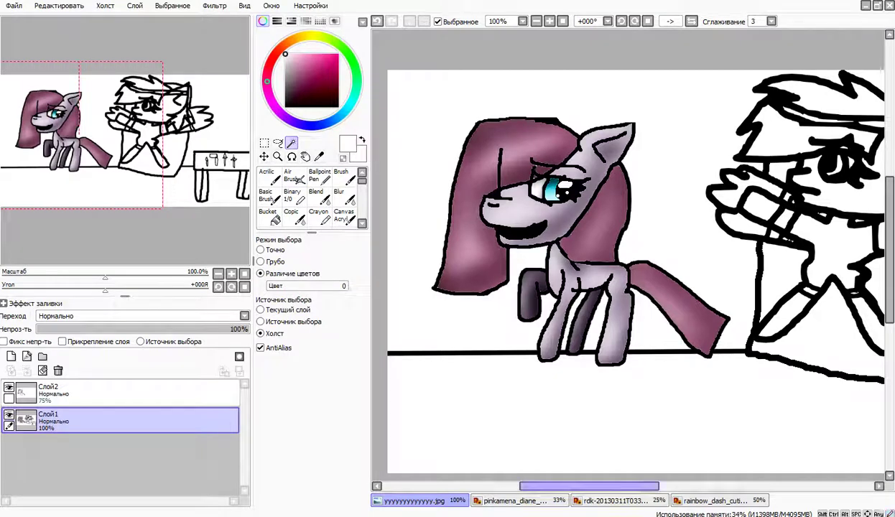
click(122, 129)
drag(629, 486, 654, 485)
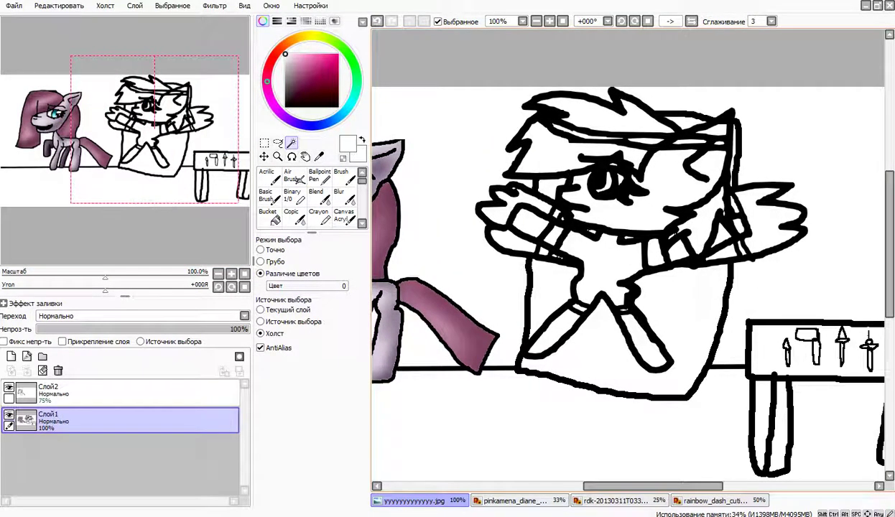
click(615, 264)
click(573, 248)
click(557, 334)
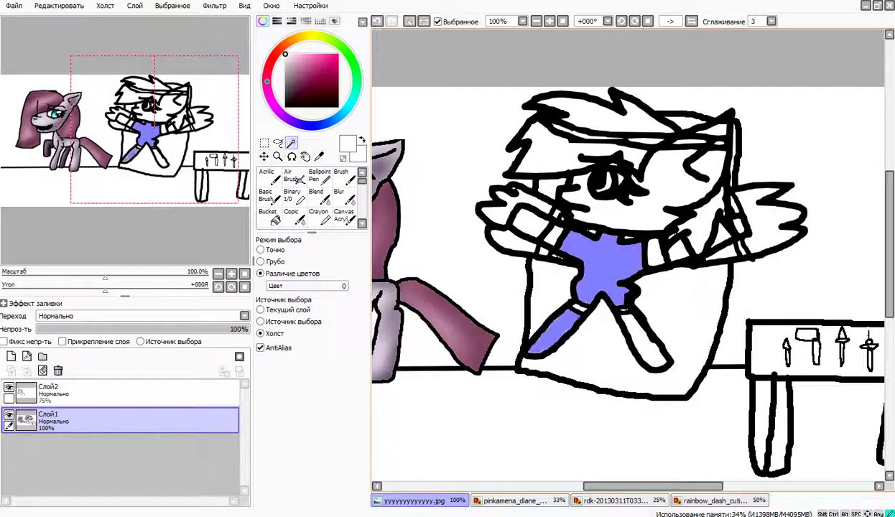
click(634, 336)
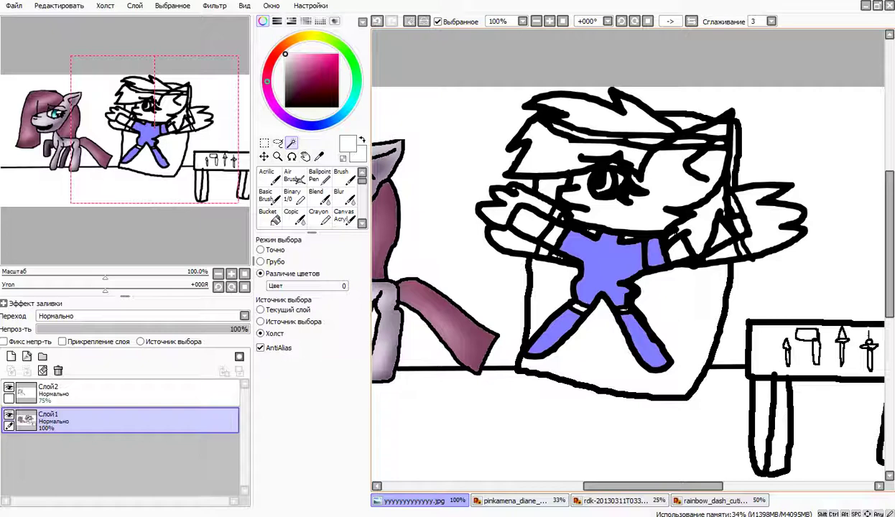
Add both outstretched forelegs to the right pony's selection, leaving out the triangle beside the wing, and switch to the Binary brush
click(659, 248)
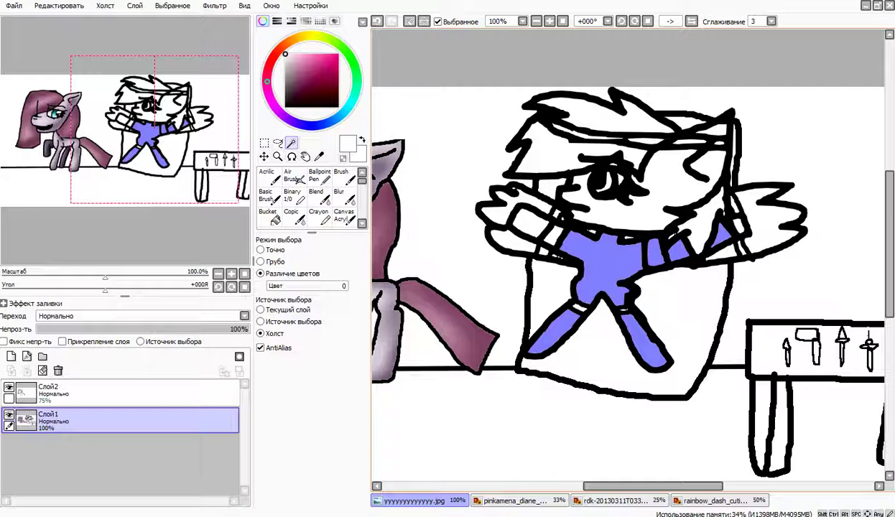
key(ctrl+z)
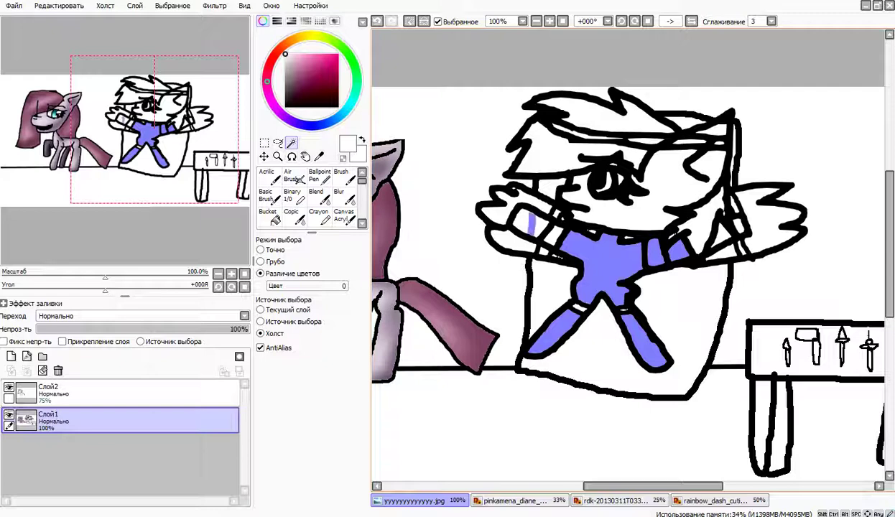
click(520, 221)
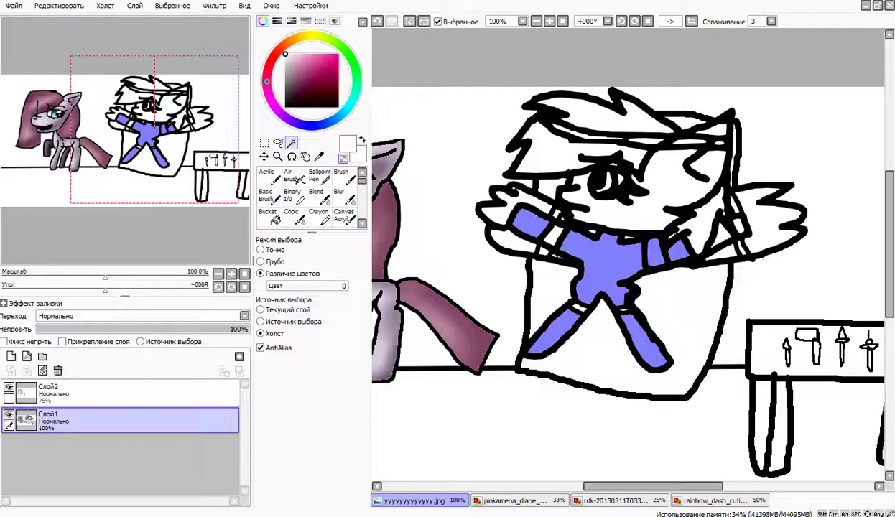
click(294, 197)
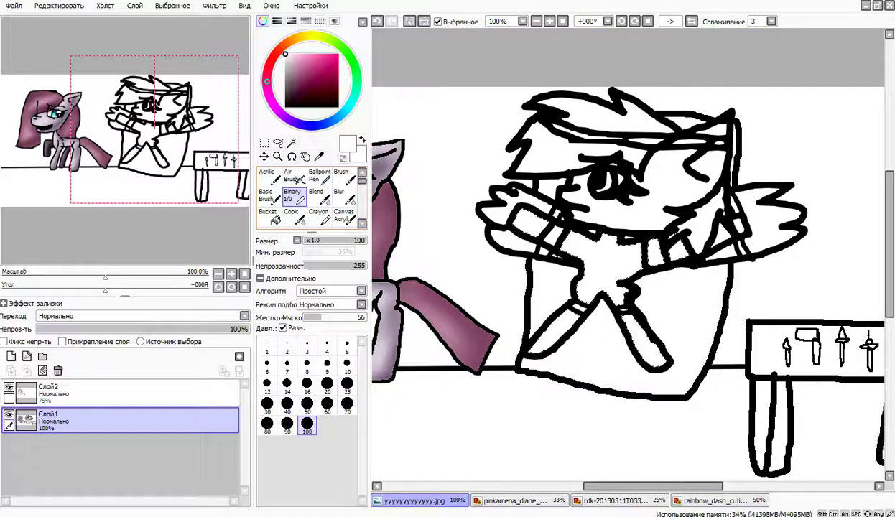
Undo the last foreleg selections and reselect the outer foreleg areas with the Magic Wand, leaving out the band beside the torso
click(291, 144)
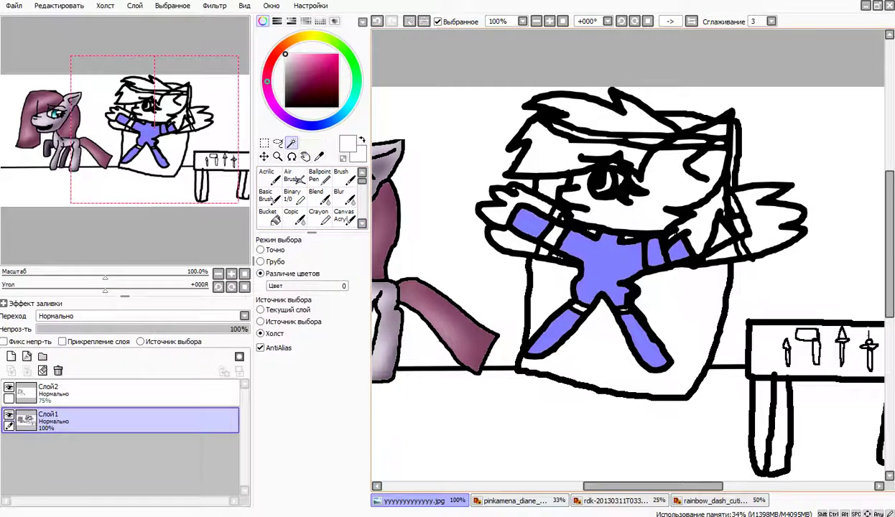
click(377, 21)
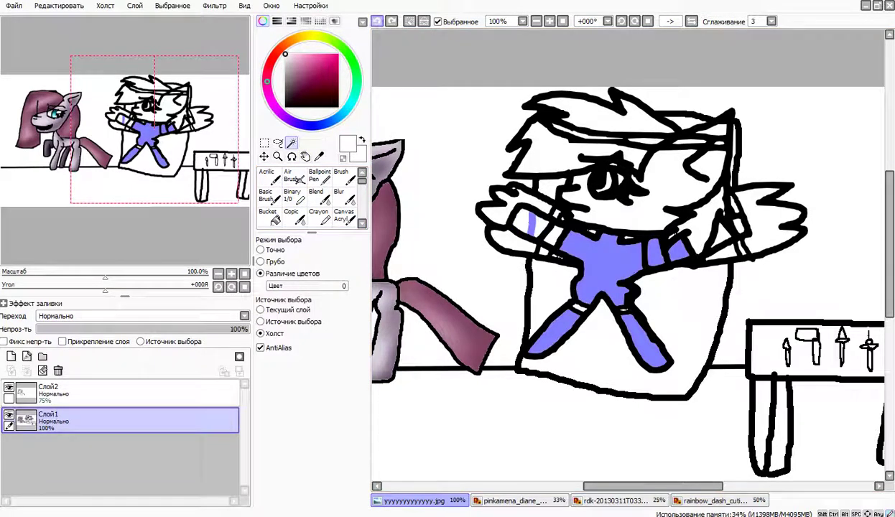
click(377, 21)
click(377, 21)
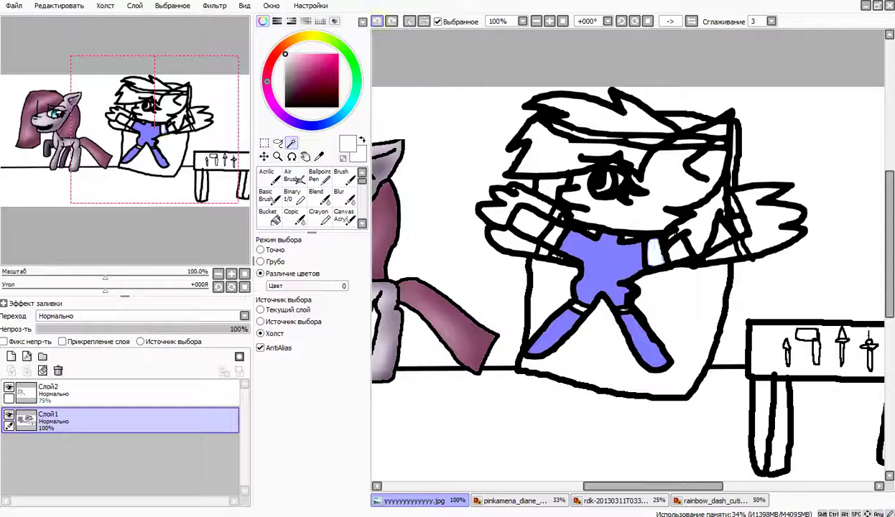
click(532, 224)
click(523, 220)
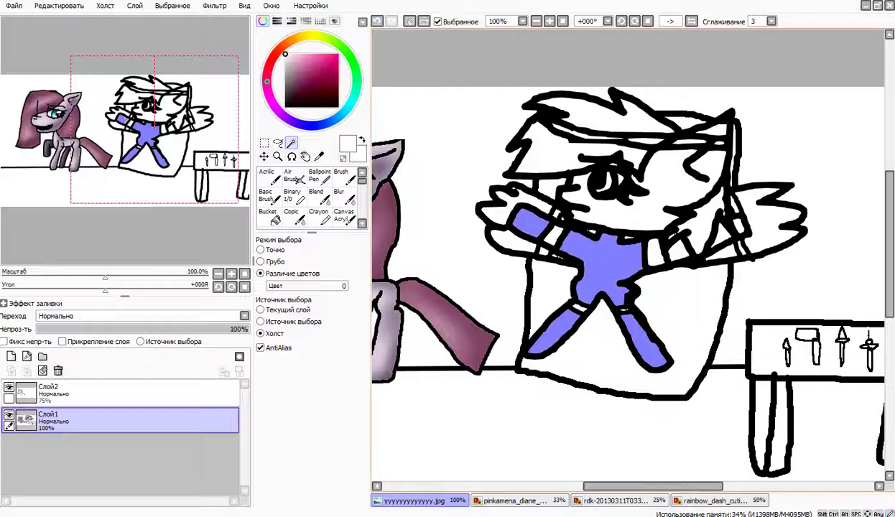
click(677, 253)
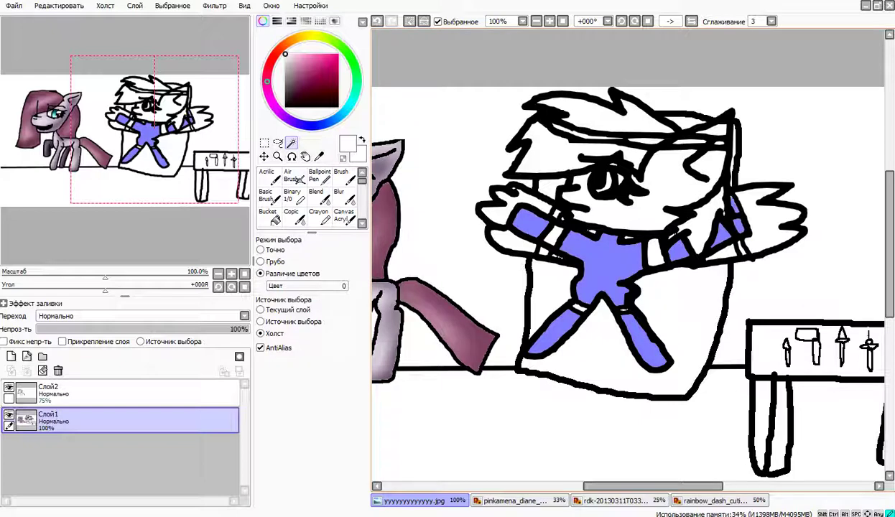
Add both wings, the ear and the face to the right pony's selection, undoing the stray selection of the black outlines
key(ctrl+y)
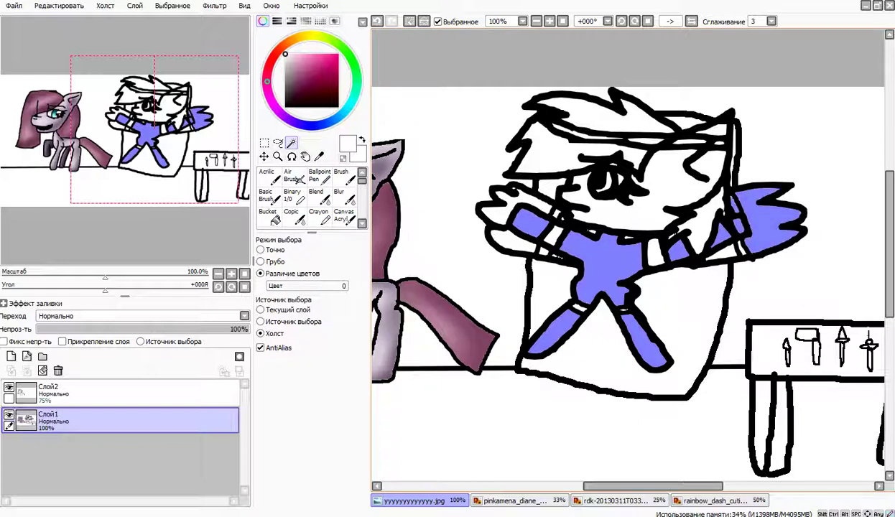
key(ctrl+z)
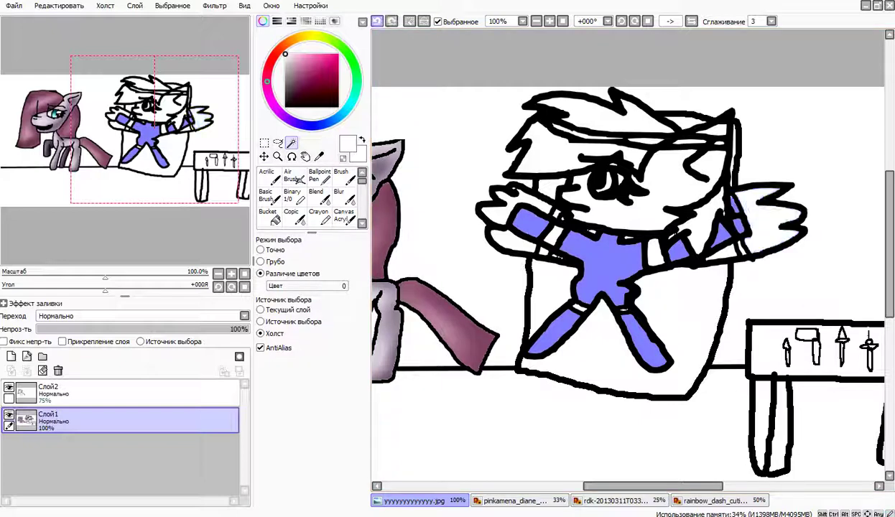
key(ctrl+y)
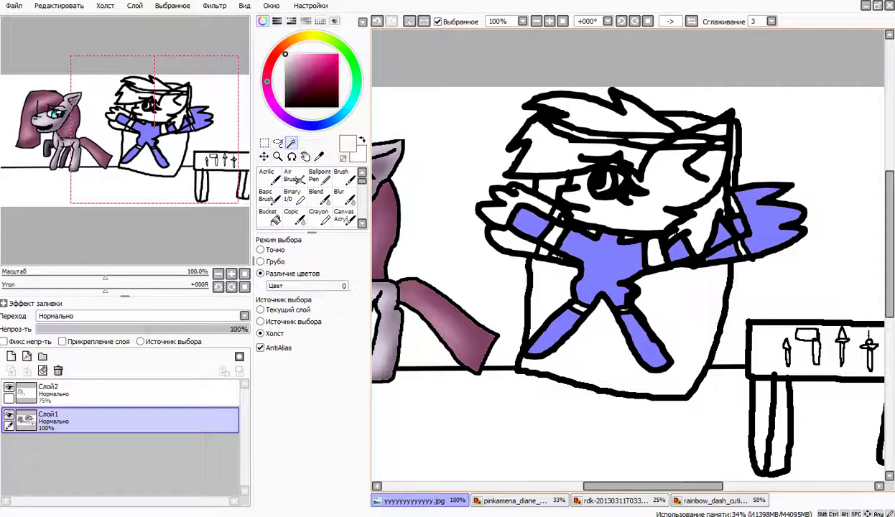
click(662, 196)
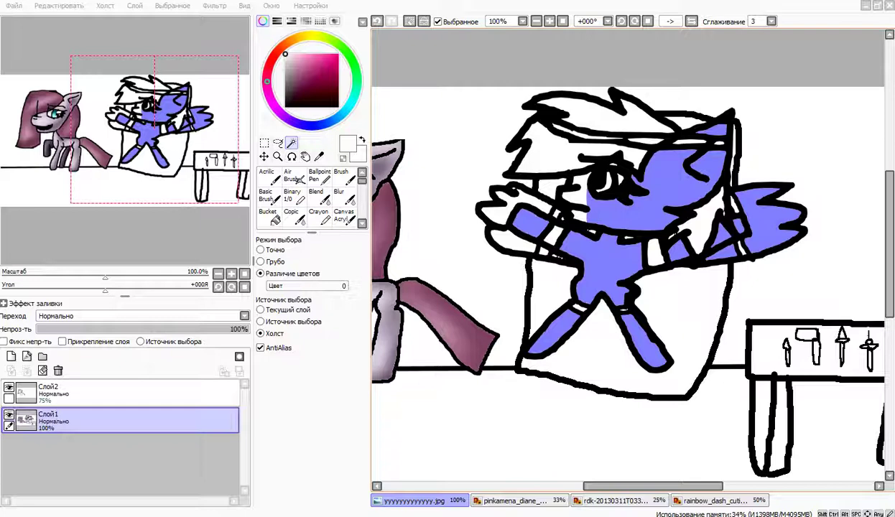
click(574, 194)
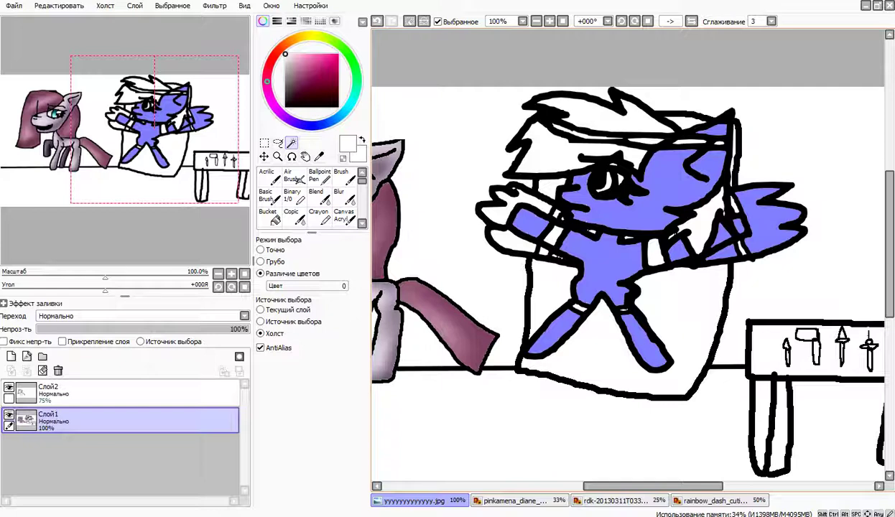
click(501, 209)
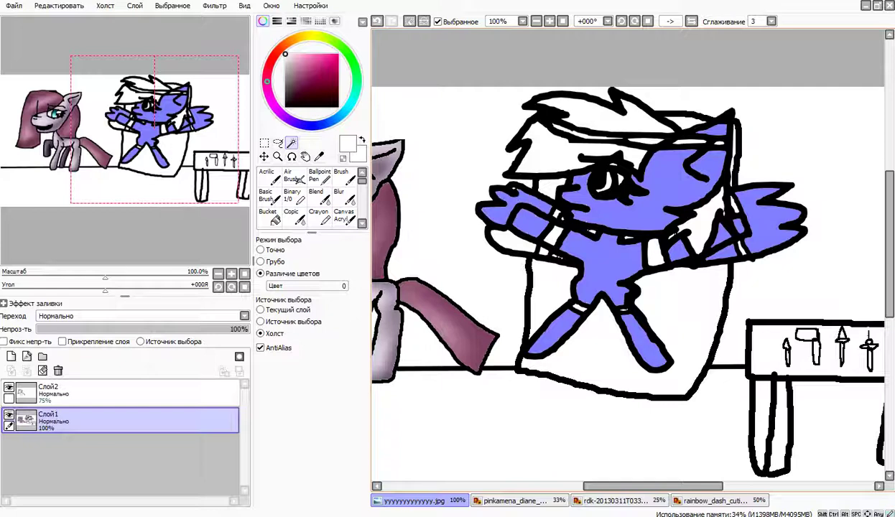
click(508, 240)
key(ctrl+y)
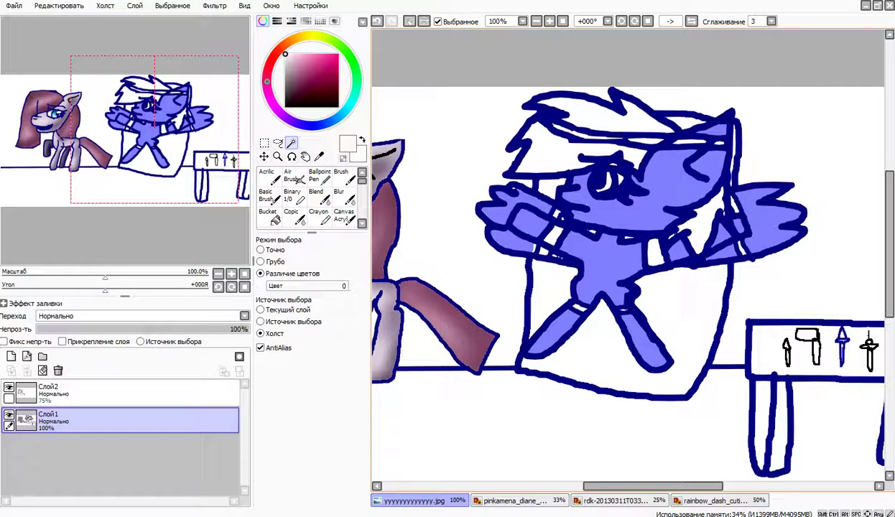
key(ctrl+z)
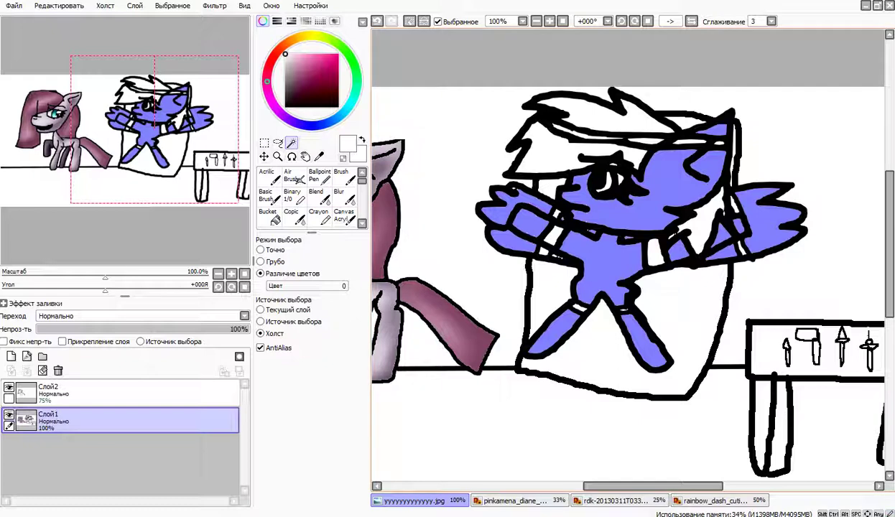
Sample the light blue coat colour from the rdk reference image and fill the right pony's selected body on Слой1 with the Binary brush
click(291, 196)
key(ctrl+z)
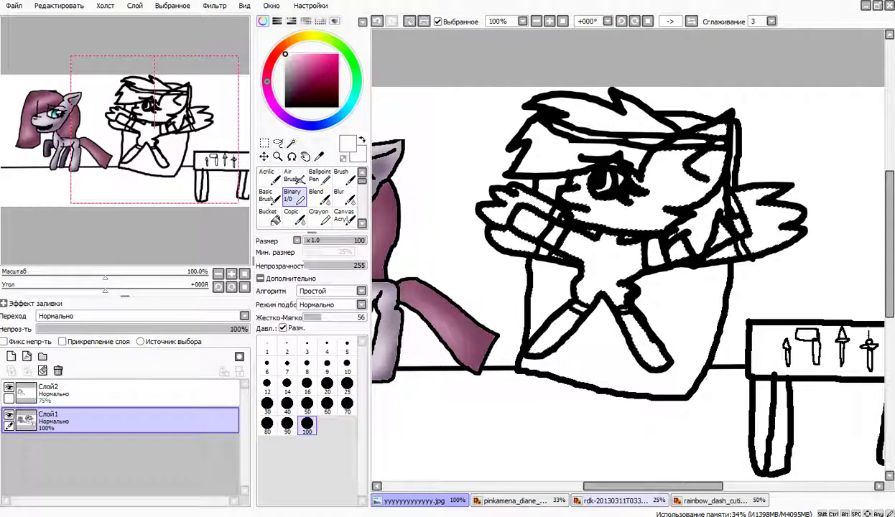
click(617, 501)
right_click(593, 199)
click(424, 501)
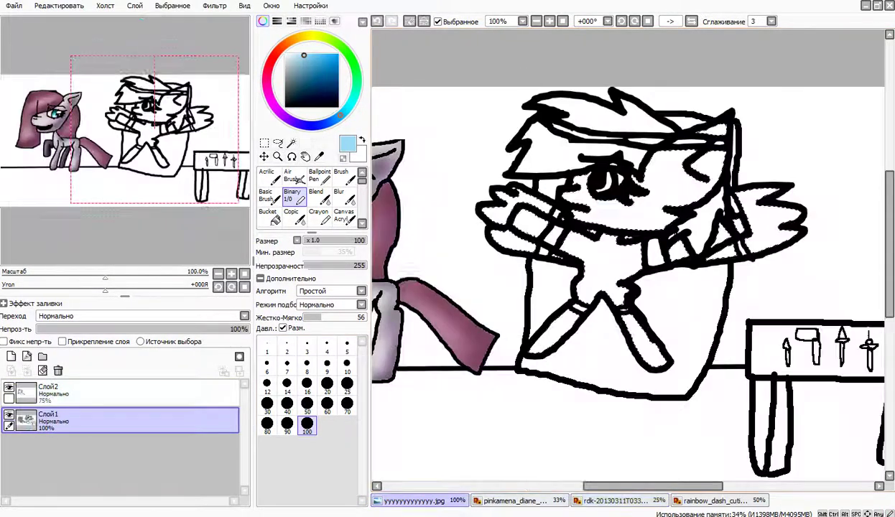
mouse_move(695, 117)
mouse_down()
mouse_move(568, 146)
mouse_move(439, 240)
mouse_move(743, 217)
mouse_move(484, 354)
mouse_move(827, 277)
mouse_move(405, 305)
mouse_up()
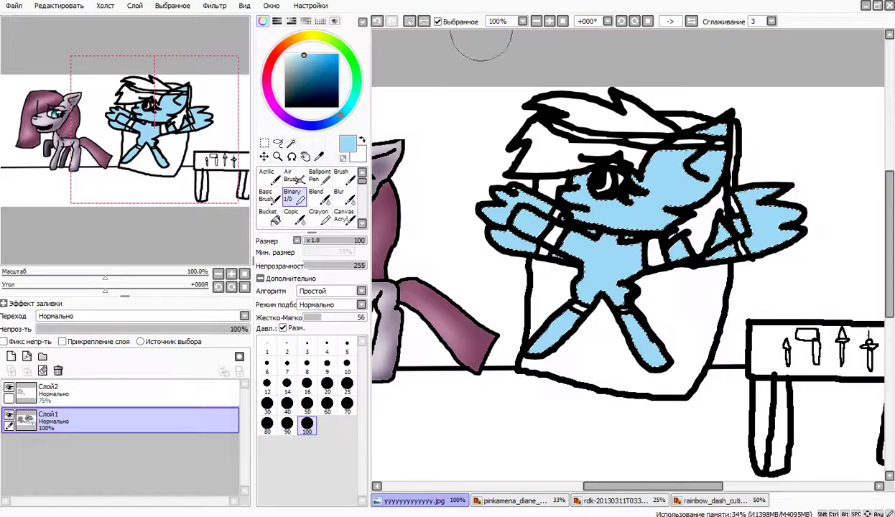
Hide the selection outline and airbrush dark blue shadows at size 50 over the right pony's body, face and wings
click(437, 22)
click(291, 177)
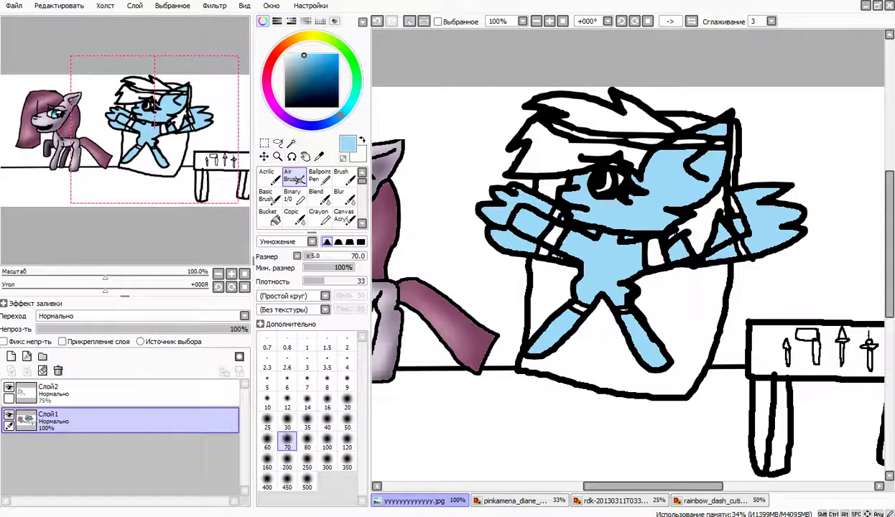
click(305, 80)
click(347, 428)
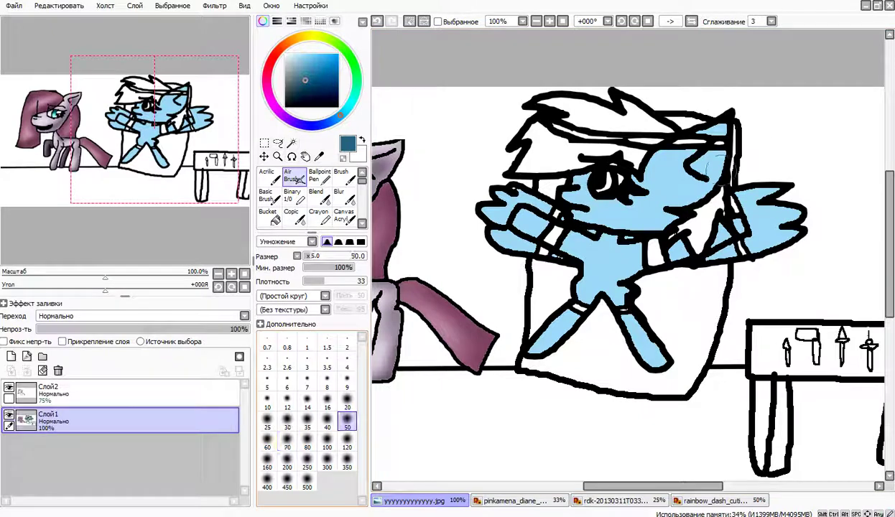
mouse_move(704, 153)
mouse_down()
mouse_move(741, 166)
mouse_move(726, 165)
mouse_move(733, 112)
mouse_move(751, 106)
mouse_move(681, 131)
mouse_move(653, 185)
mouse_move(564, 171)
mouse_move(575, 216)
mouse_move(559, 213)
mouse_move(690, 219)
mouse_move(607, 255)
mouse_move(671, 230)
mouse_move(610, 248)
mouse_move(609, 258)
mouse_move(618, 253)
mouse_move(635, 269)
mouse_move(635, 259)
mouse_move(611, 277)
mouse_move(670, 350)
mouse_move(628, 372)
mouse_move(618, 366)
mouse_move(654, 356)
mouse_move(600, 277)
mouse_move(545, 352)
mouse_move(584, 327)
mouse_move(561, 341)
mouse_move(548, 309)
mouse_move(576, 259)
mouse_move(568, 291)
mouse_move(571, 284)
mouse_move(539, 259)
mouse_move(539, 244)
mouse_move(514, 230)
mouse_move(564, 223)
mouse_move(532, 194)
mouse_move(660, 216)
mouse_move(525, 212)
mouse_move(572, 231)
mouse_up()
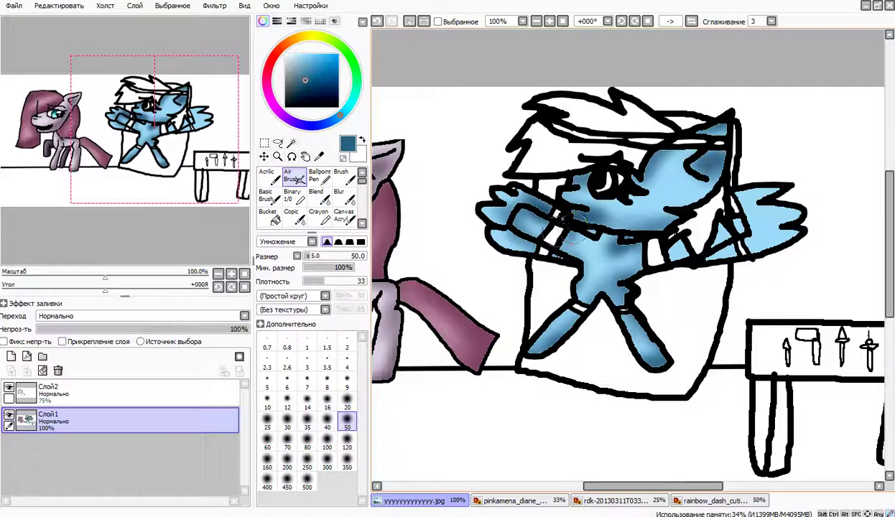
mouse_move(711, 213)
mouse_down()
mouse_move(785, 210)
mouse_move(821, 255)
mouse_move(798, 189)
mouse_move(697, 219)
mouse_move(669, 210)
mouse_move(706, 228)
mouse_move(627, 232)
mouse_move(684, 218)
mouse_move(661, 243)
mouse_move(622, 247)
mouse_up()
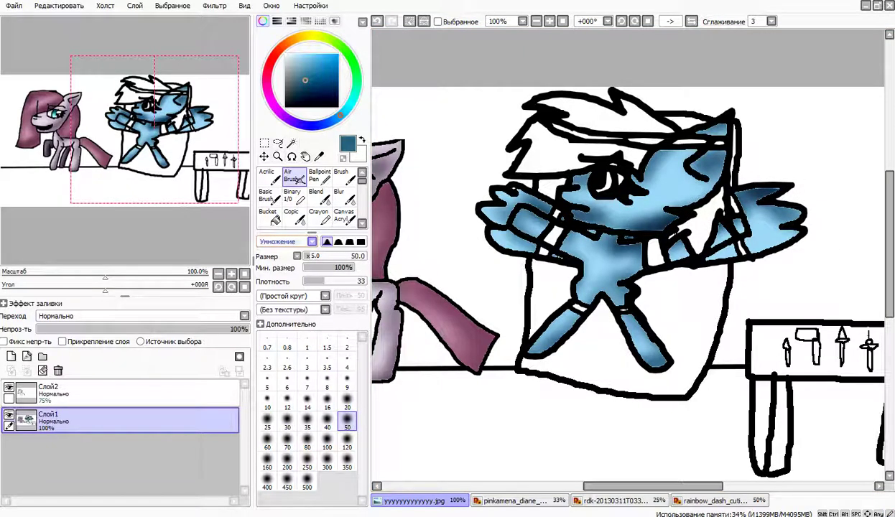
Airbrush soft white highlights on the right pony's torso, legs, face and wings on Слой2, and clear the selection
key(x)
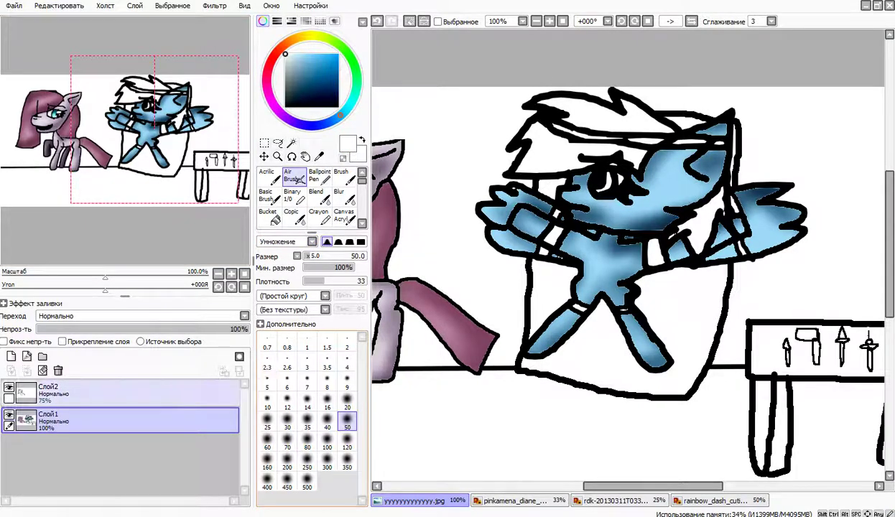
click(129, 393)
mouse_move(591, 250)
mouse_down()
mouse_move(564, 189)
mouse_move(643, 230)
mouse_move(688, 192)
mouse_move(640, 191)
mouse_move(688, 160)
mouse_move(701, 133)
mouse_move(578, 252)
mouse_move(586, 271)
mouse_move(546, 327)
mouse_move(597, 327)
mouse_move(650, 353)
mouse_up()
mouse_move(770, 205)
mouse_down()
mouse_move(771, 232)
mouse_move(709, 260)
mouse_move(762, 254)
mouse_move(778, 230)
mouse_move(714, 235)
mouse_move(696, 260)
mouse_move(759, 220)
mouse_up()
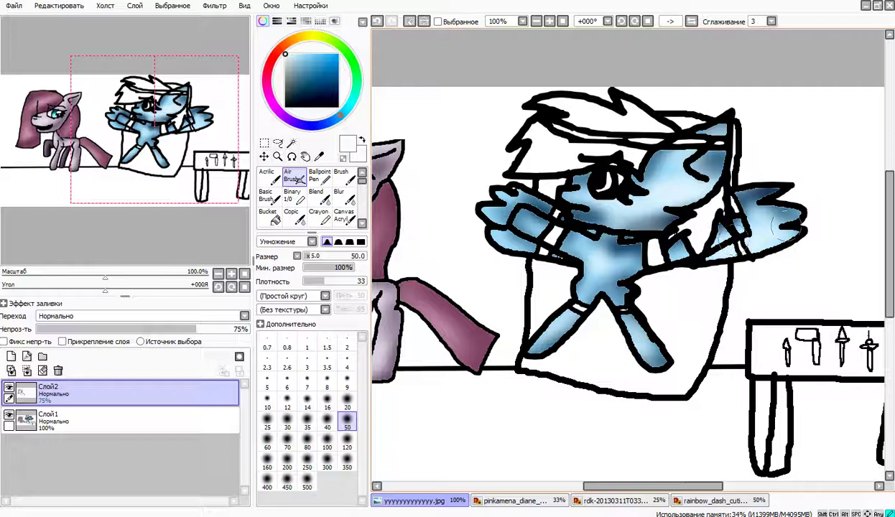
mouse_move(517, 247)
mouse_down()
mouse_move(473, 199)
mouse_move(479, 189)
mouse_move(520, 222)
mouse_up()
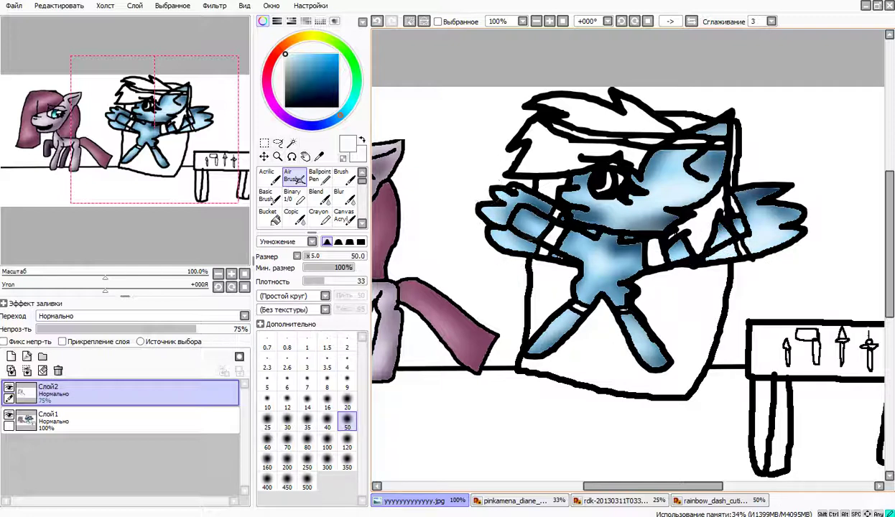
click(438, 21)
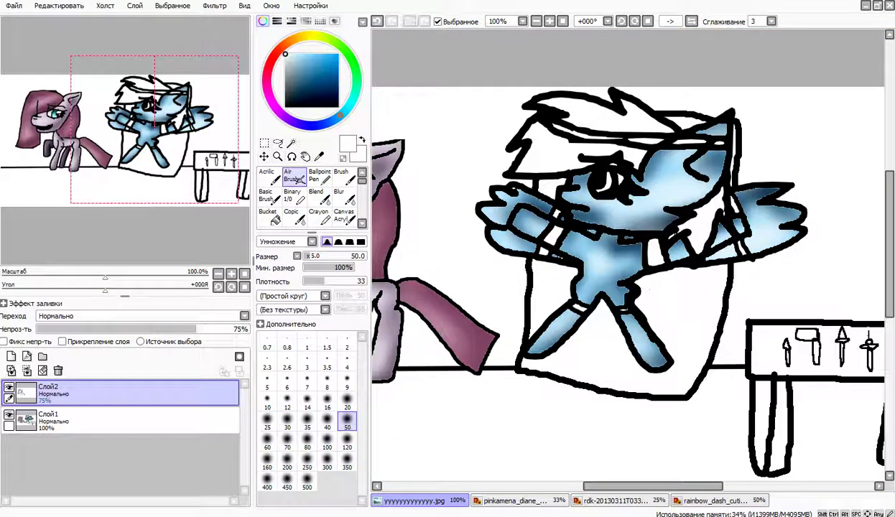
Switch to the Magic Wand and make Слой1 the active layer
click(279, 156)
click(292, 143)
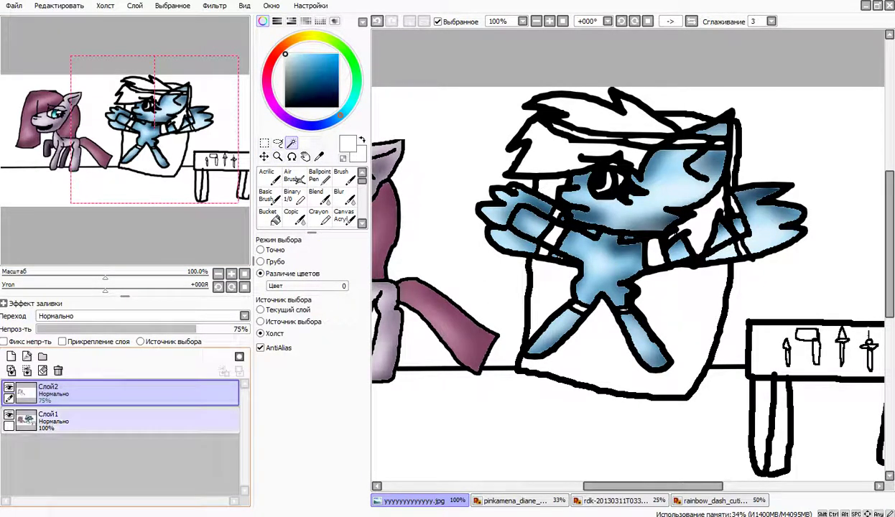
click(136, 421)
click(602, 115)
click(568, 150)
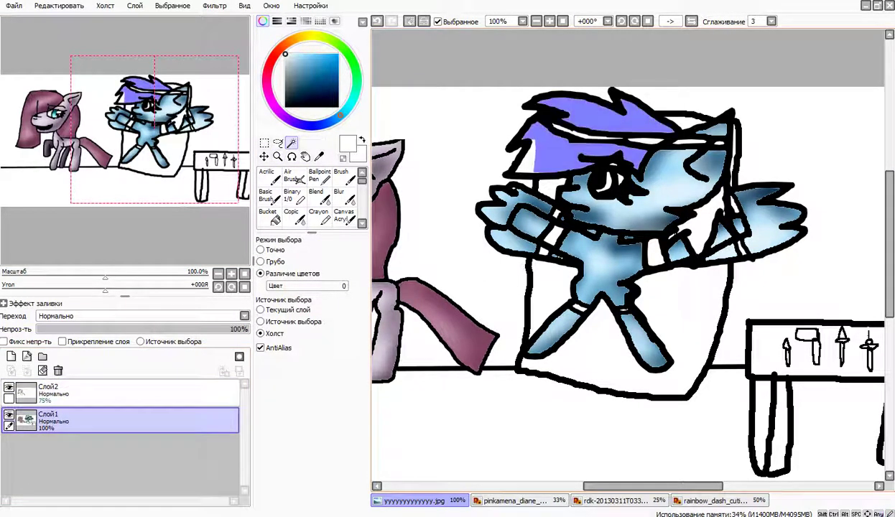
click(703, 221)
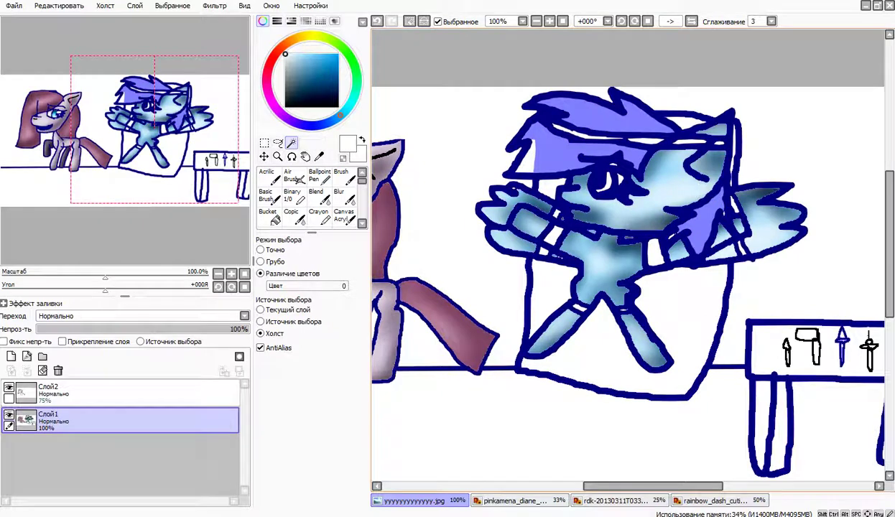
key(ctrl+z)
click(530, 165)
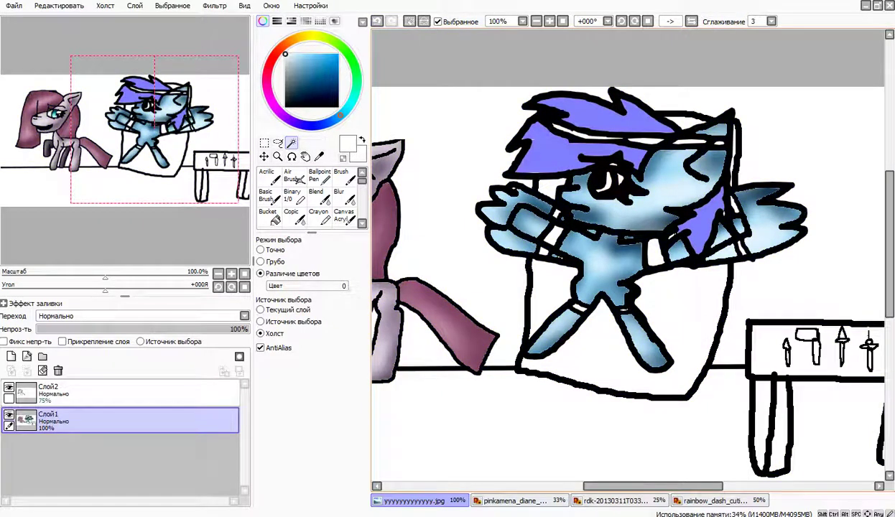
key(ctrl+d)
Draw a jagged tail outline behind the right pony's hind leg with the Binary brush in black at size 10
click(294, 197)
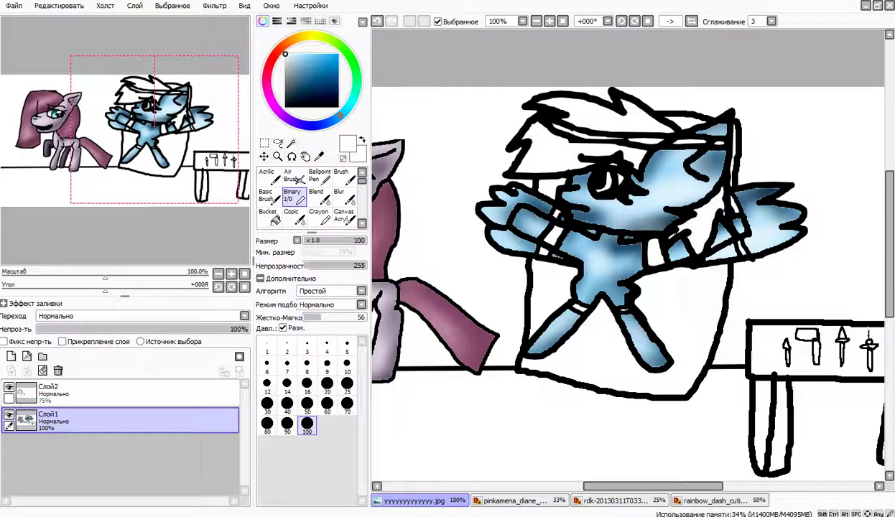
click(285, 107)
click(348, 347)
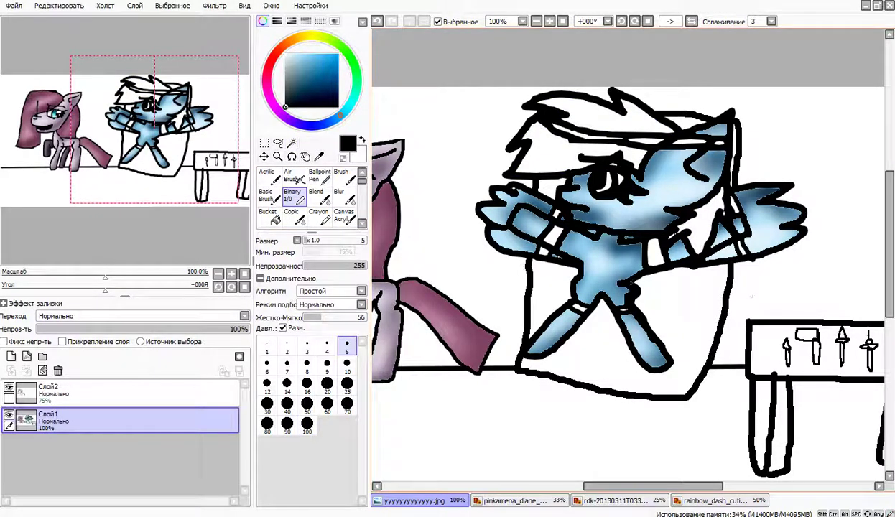
click(347, 366)
mouse_move(650, 300)
mouse_down()
mouse_move(710, 318)
mouse_move(691, 363)
mouse_move(647, 405)
mouse_move(604, 321)
mouse_up()
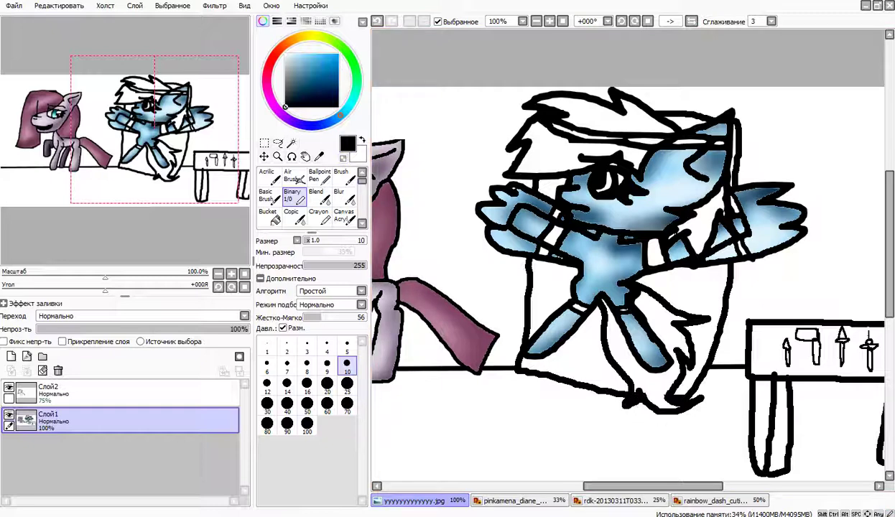
Select the right pony's front mane, the hair behind the head and the new tail with the Magic Wand
click(292, 143)
click(608, 115)
click(550, 153)
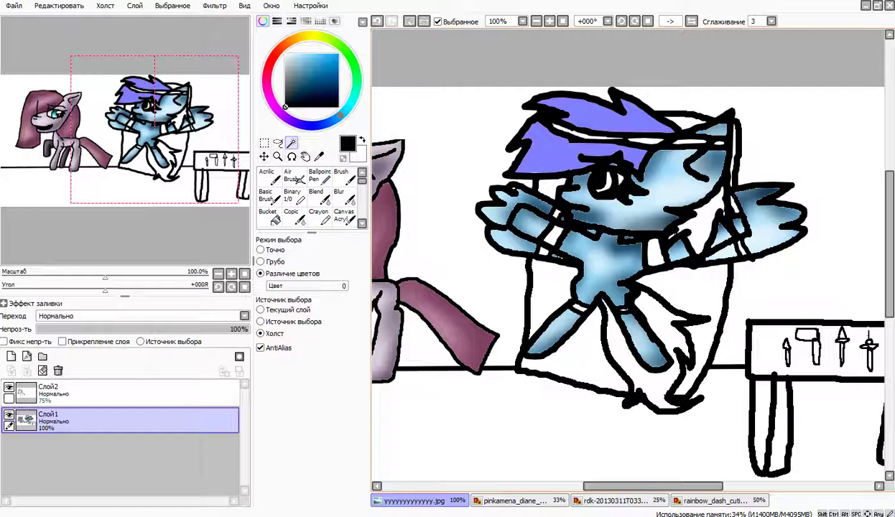
click(704, 223)
click(629, 338)
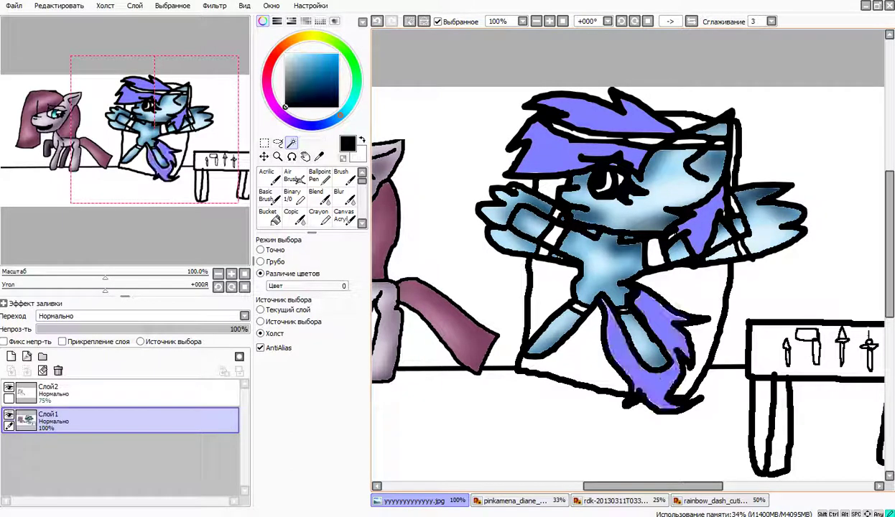
With the Binary brush at size 25, paint a red stripe on the right pony's front mane and tail, sampling red from the rdk-20130311T033 reference
click(292, 196)
click(347, 386)
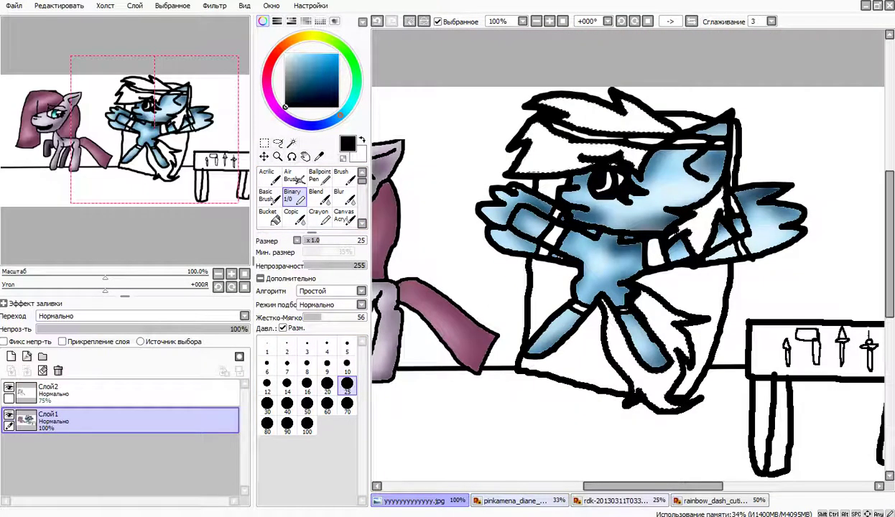
click(512, 501)
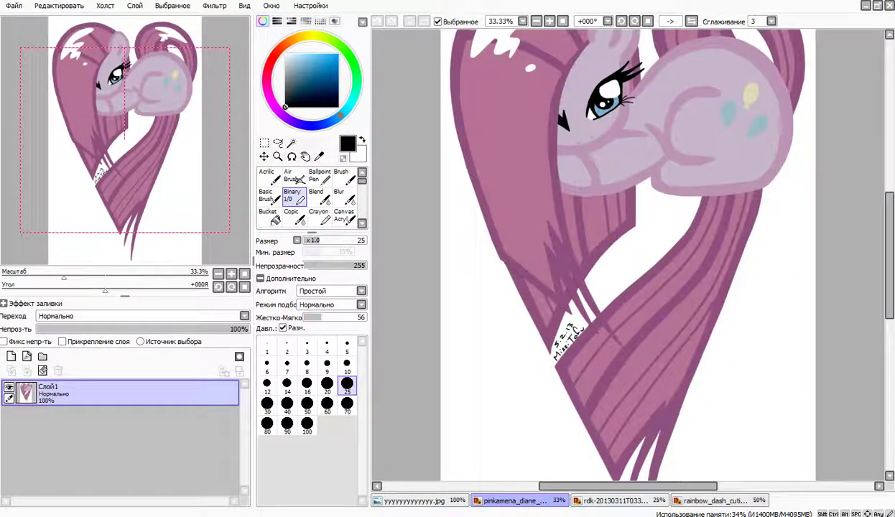
click(614, 500)
right_click(586, 100)
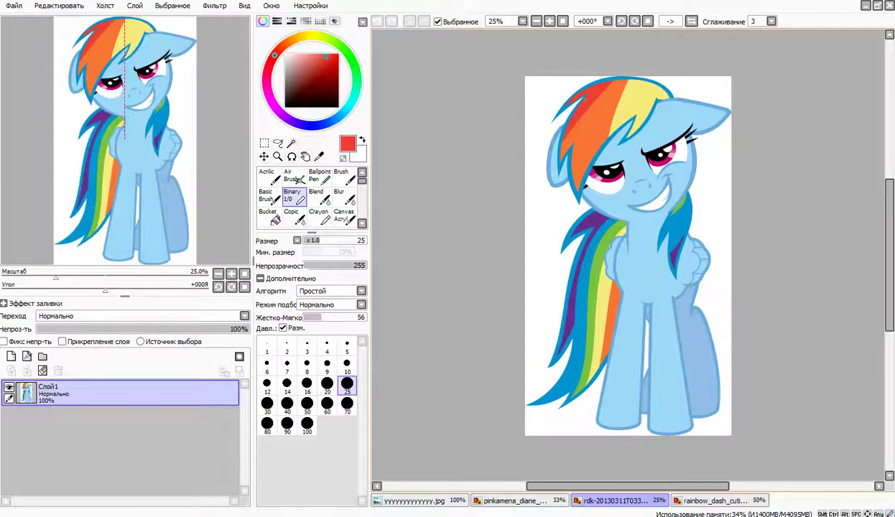
click(415, 500)
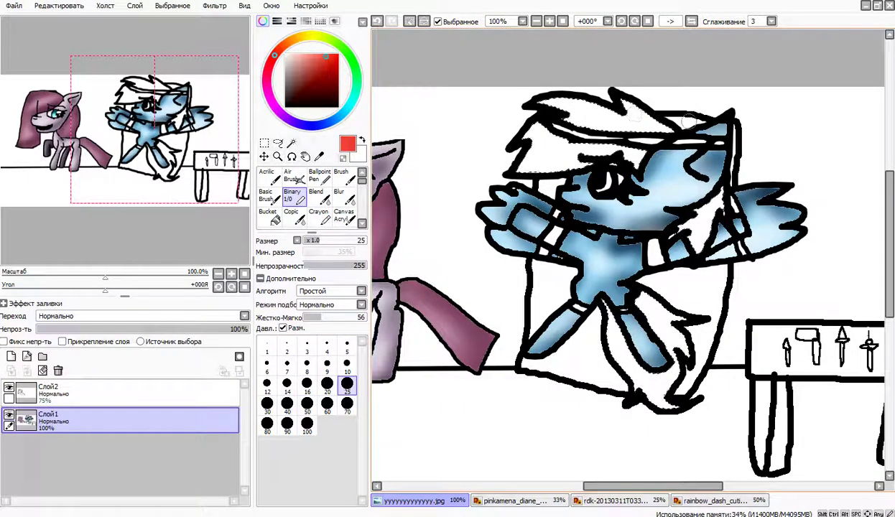
mouse_move(683, 120)
mouse_down()
mouse_move(514, 126)
mouse_move(656, 89)
mouse_move(626, 78)
mouse_move(612, 90)
mouse_move(621, 96)
mouse_move(532, 101)
mouse_up()
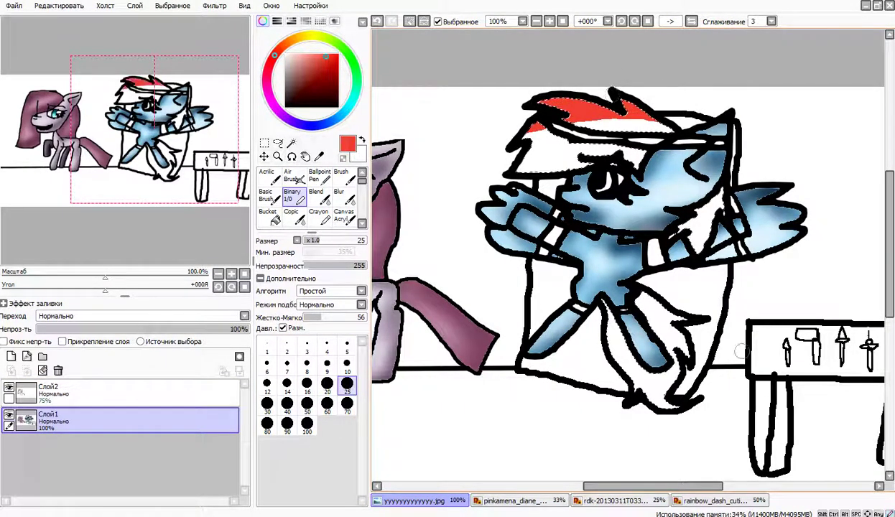
drag(636, 293, 686, 359)
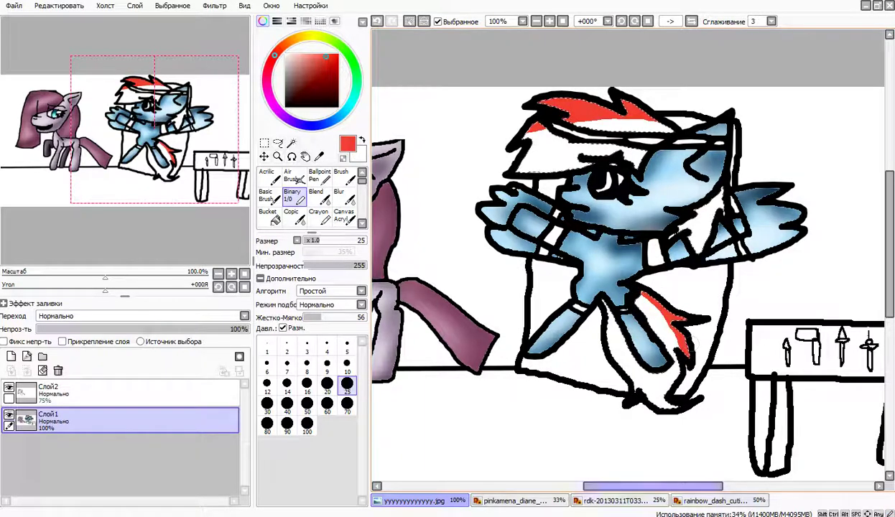
Sample orange from the reference pony's mane and paint orange stripes beside the red on the right pony's front mane and tail
click(611, 501)
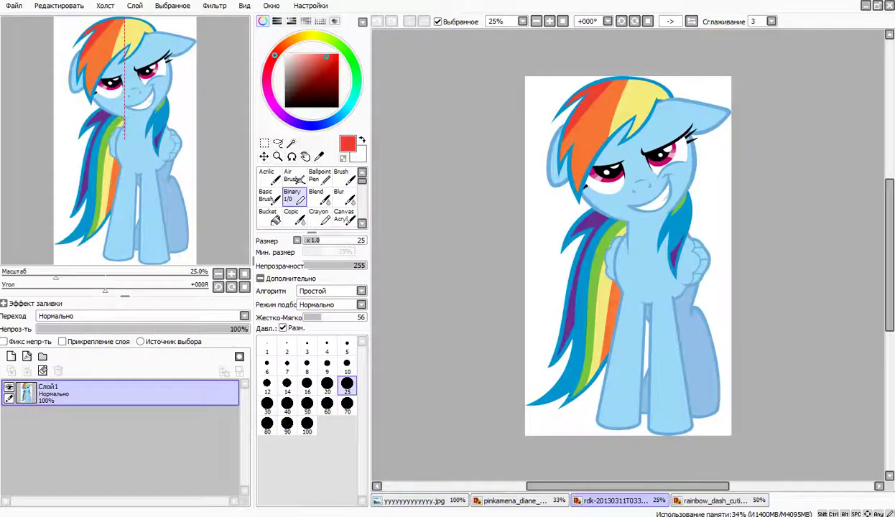
alt+click(592, 123)
click(414, 501)
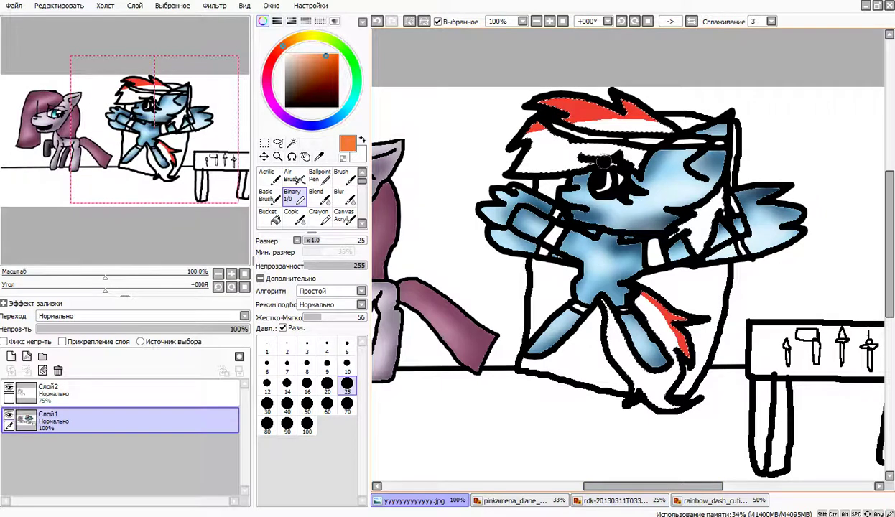
mouse_move(604, 162)
mouse_down()
mouse_move(579, 148)
mouse_move(525, 162)
mouse_move(611, 119)
mouse_move(483, 144)
mouse_up()
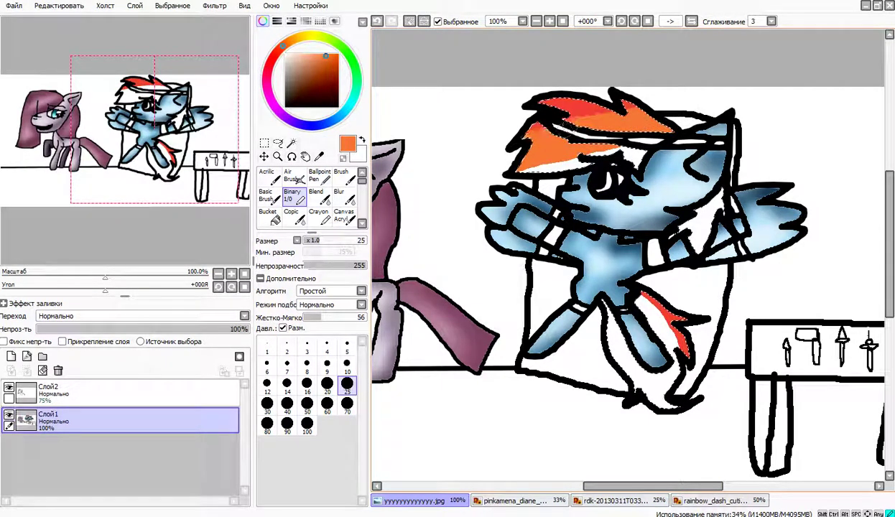
mouse_move(661, 296)
mouse_down()
mouse_move(668, 311)
mouse_move(650, 341)
mouse_move(672, 370)
mouse_up()
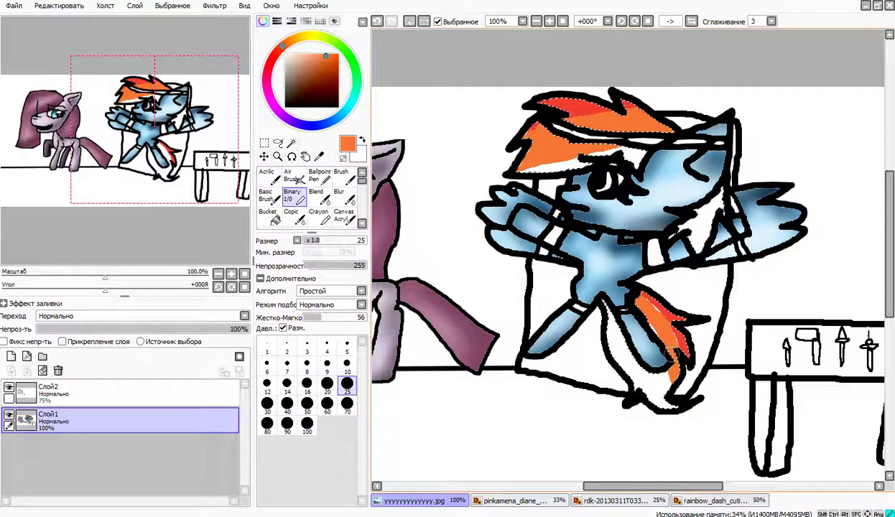
drag(665, 338, 632, 292)
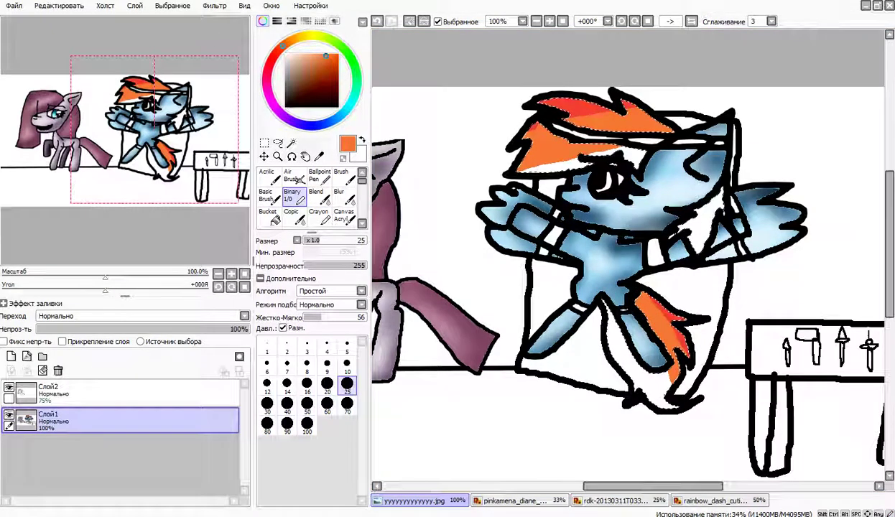
Sample yellow from the reference pony and paint yellow stripes beside the orange on the right pony's front mane and tail
click(520, 501)
click(619, 501)
click(611, 501)
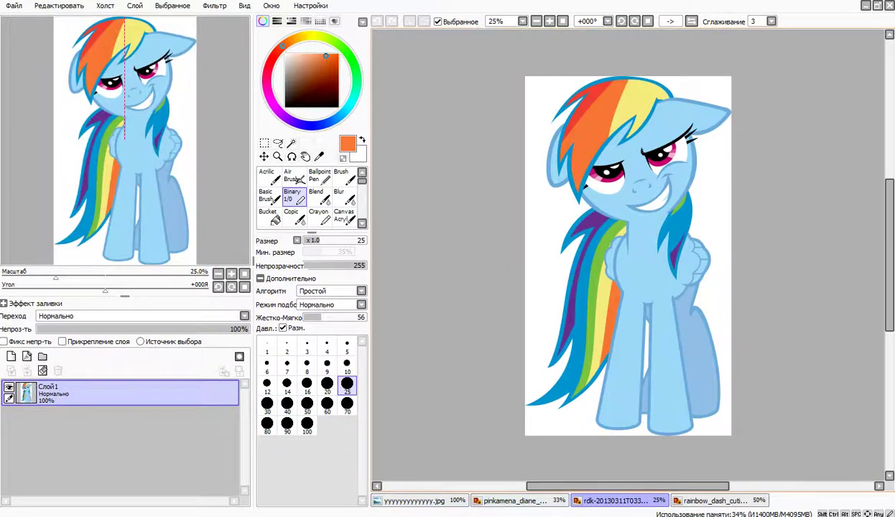
click(515, 501)
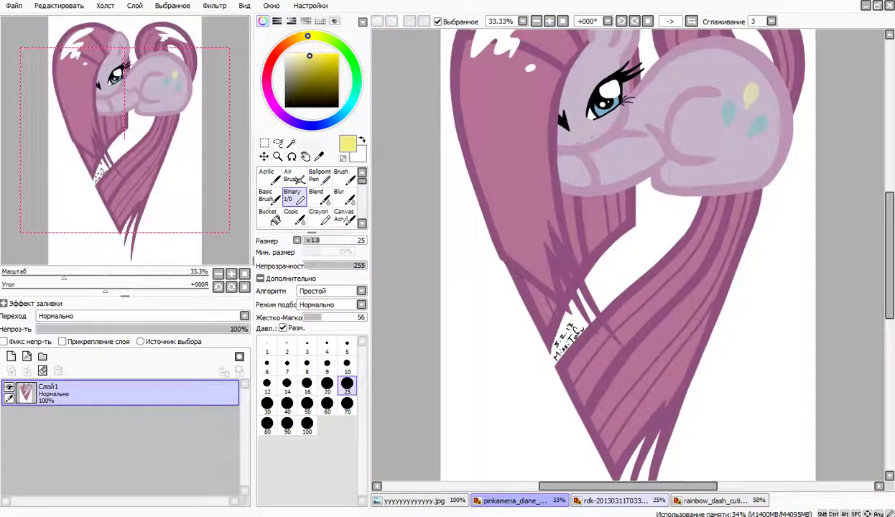
click(420, 501)
click(615, 500)
click(421, 501)
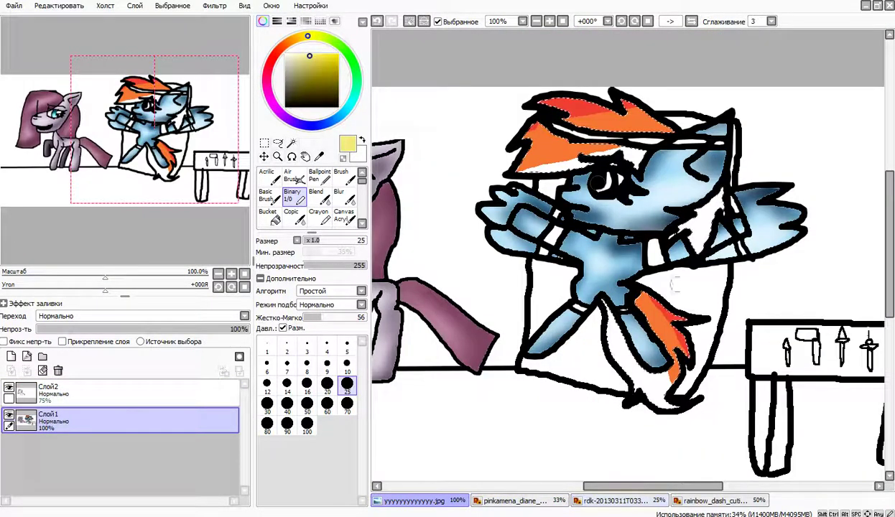
drag(585, 156, 559, 166)
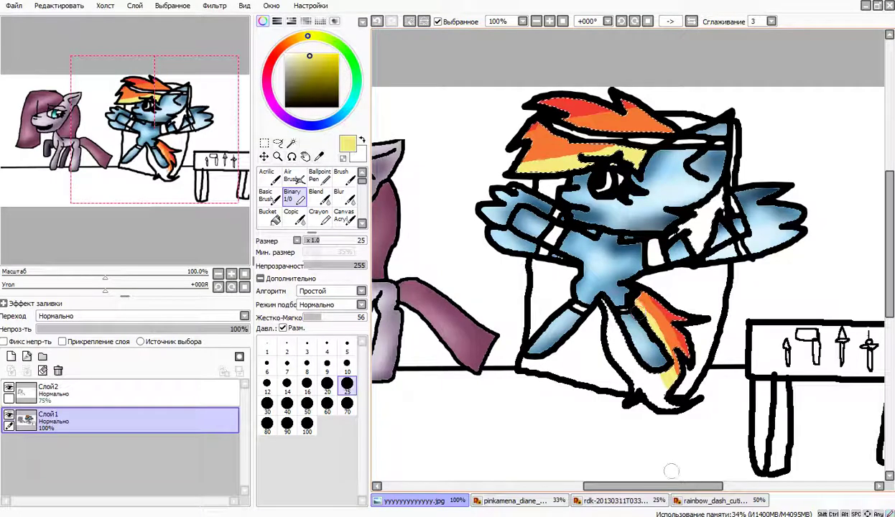
Sample green from the reference pony's tail and paint narrow green stripes on the right pony's hair behind the head and on the tail
click(514, 500)
click(614, 501)
click(513, 501)
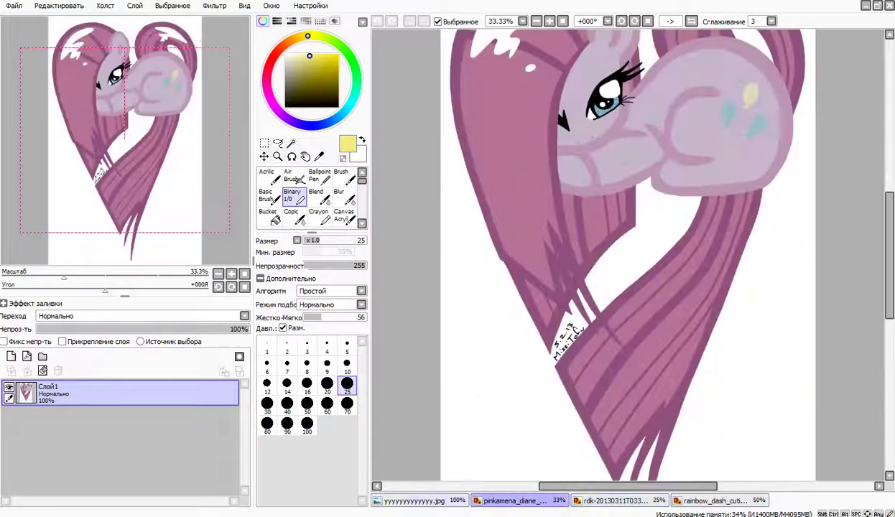
click(616, 500)
click(417, 501)
click(616, 501)
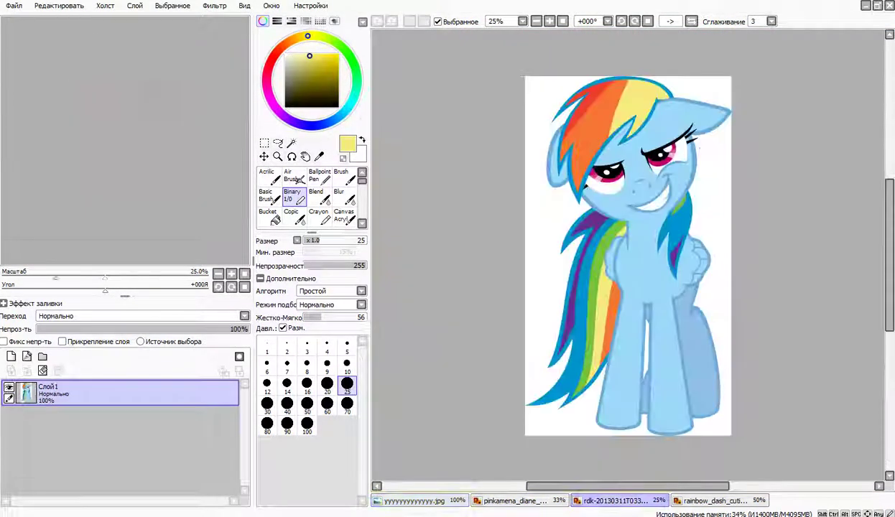
right_click(594, 282)
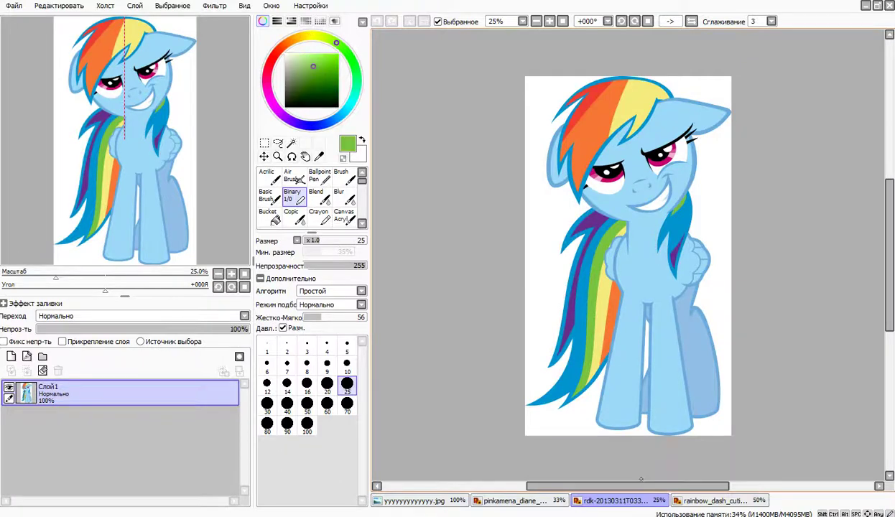
click(417, 500)
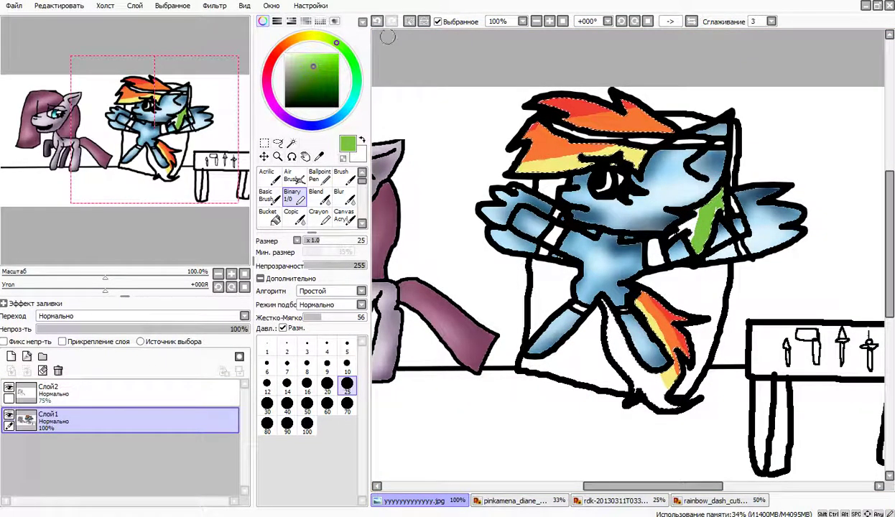
key(ctrl+z)
key(ctrl+y)
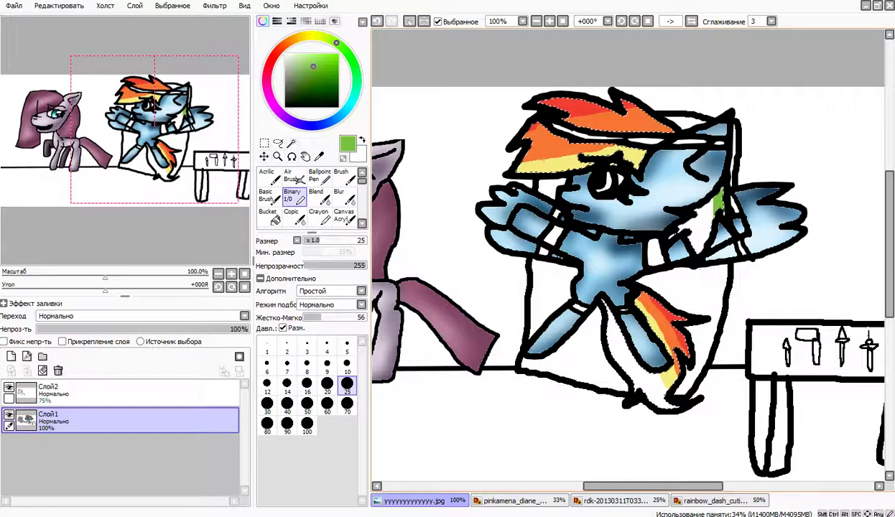
drag(644, 359, 679, 416)
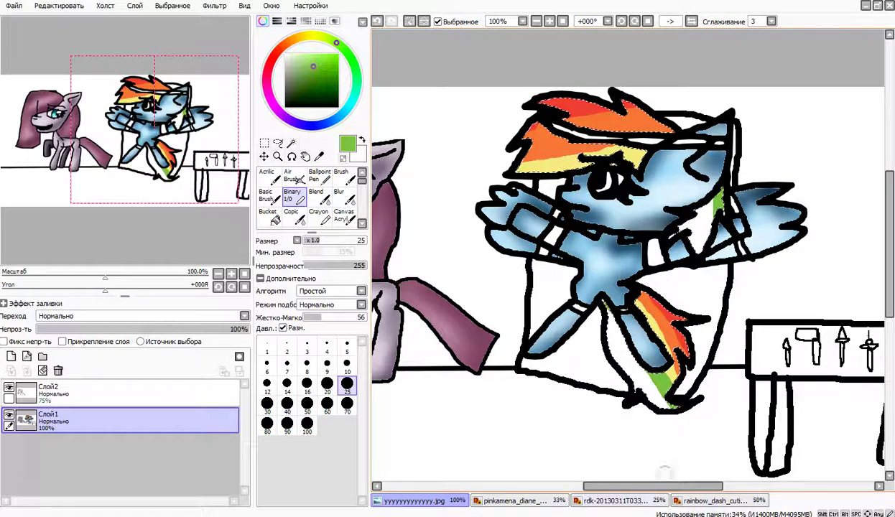
Sample blue from the reference pony and paint blue stripes beside the green on the right pony's back hair and tail
click(517, 501)
click(616, 501)
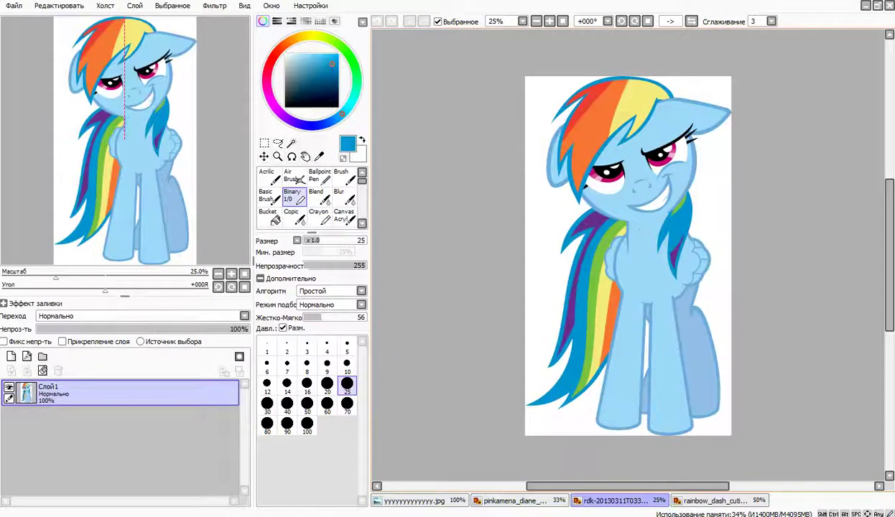
key(ctrl+shift+Tab)
key(ctrl+shift+Tab)
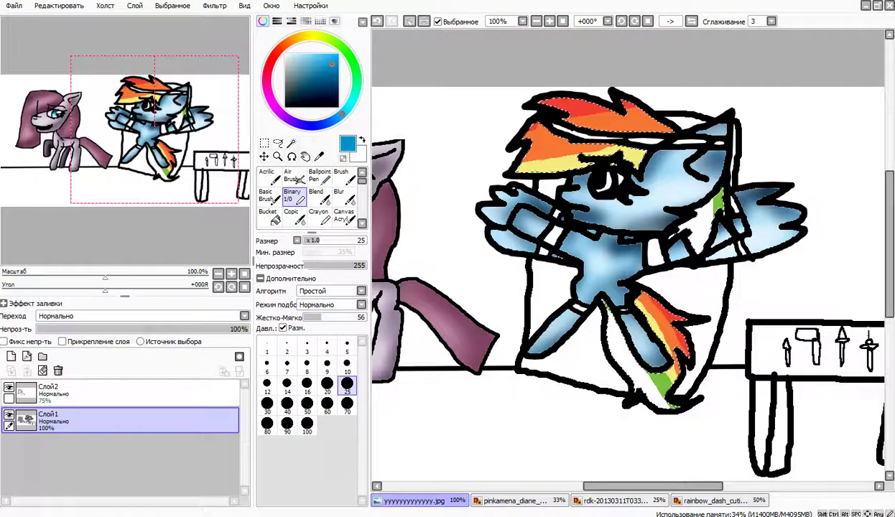
key(alt+Tab)
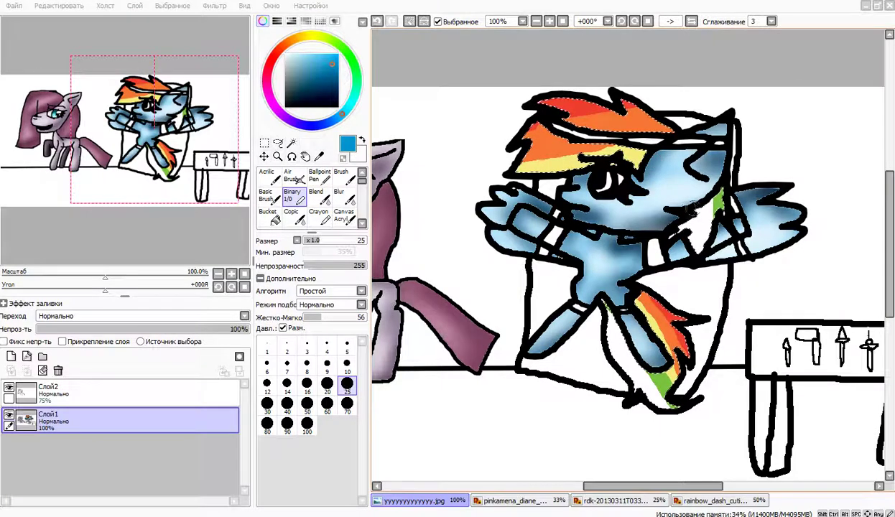
key(alt+Tab)
drag(706, 204, 707, 231)
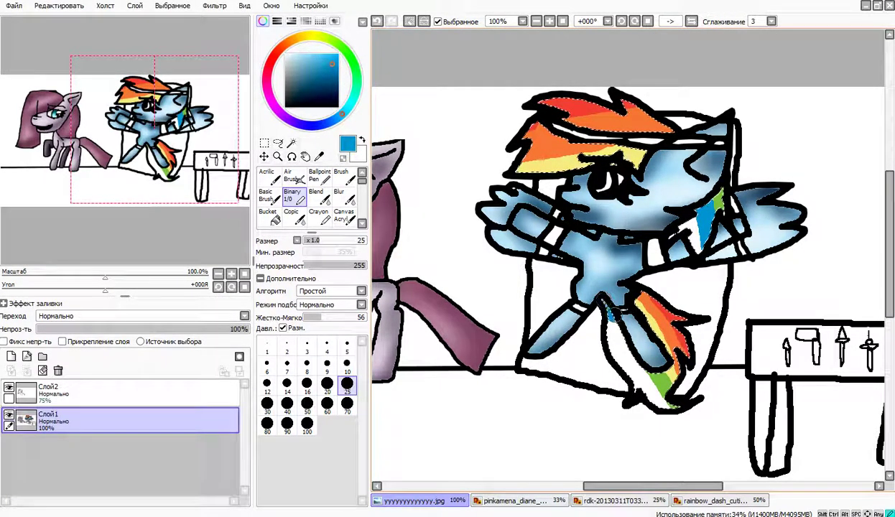
drag(652, 389, 666, 402)
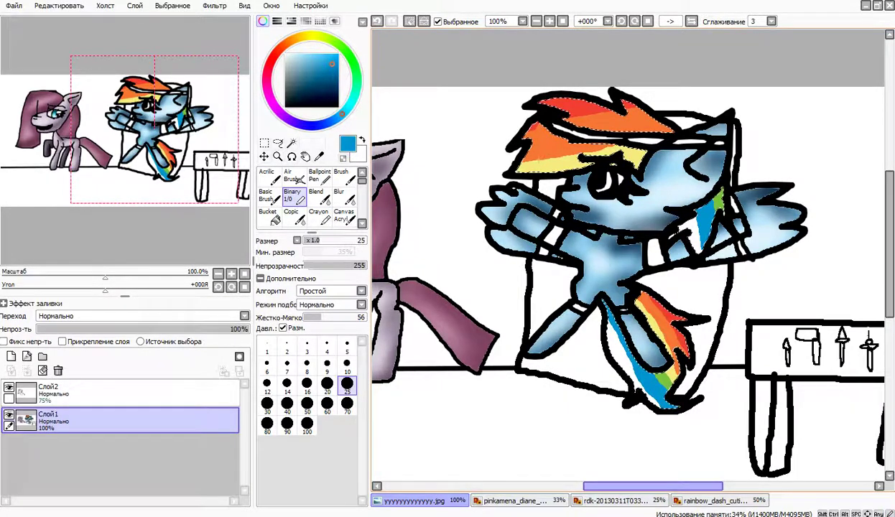
Sample purple from the reference pony's hair and fill the remaining white areas of the right pony's back hair and tail
click(714, 501)
click(620, 501)
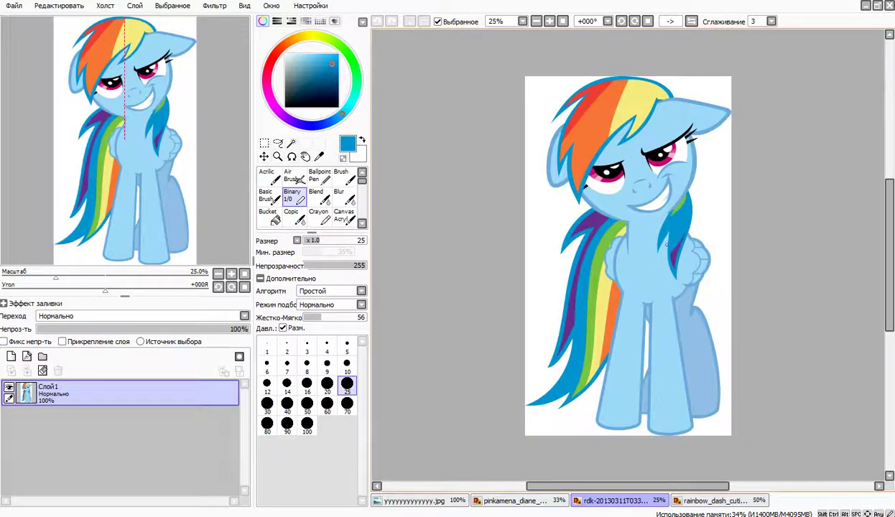
right_click(676, 256)
key(ctrl+Tab)
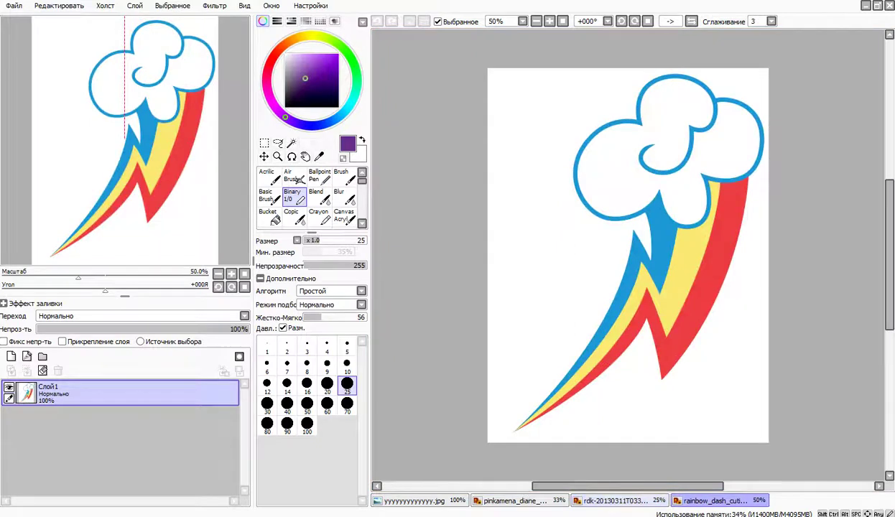
key(ctrl+Tab)
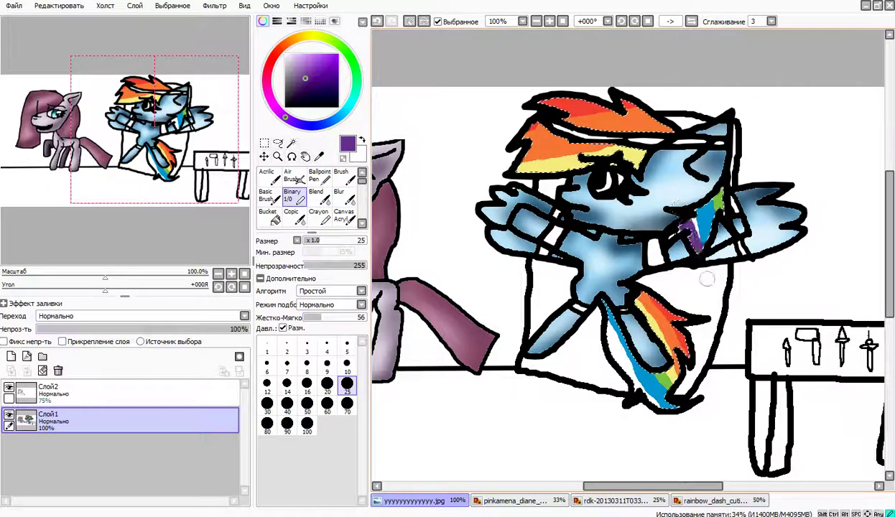
drag(677, 203, 677, 237)
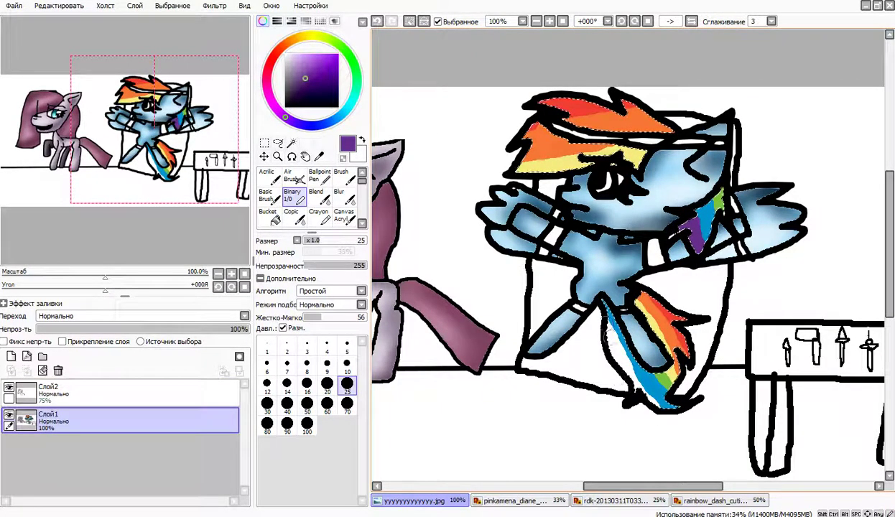
drag(605, 320, 635, 402)
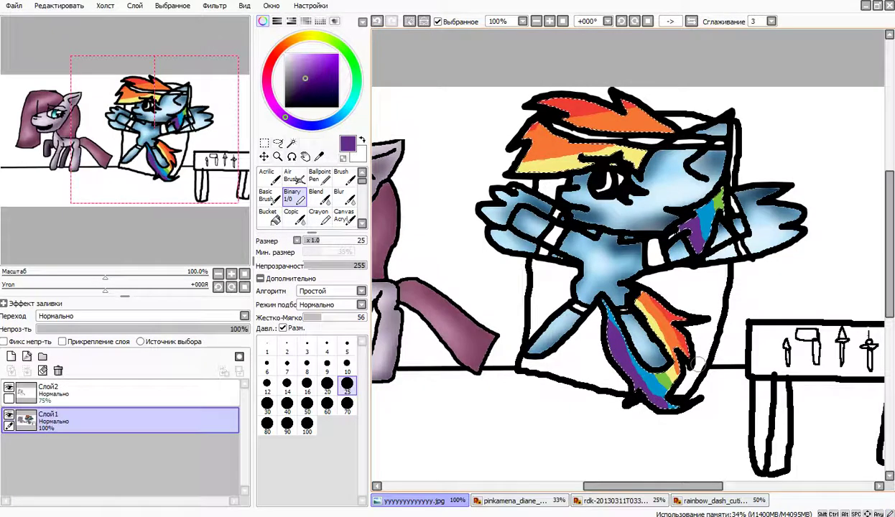
Hide the selection outline and shade the edges of the right pony's mane and tail on Слой2 with the Air Brush in black at size 50
click(437, 21)
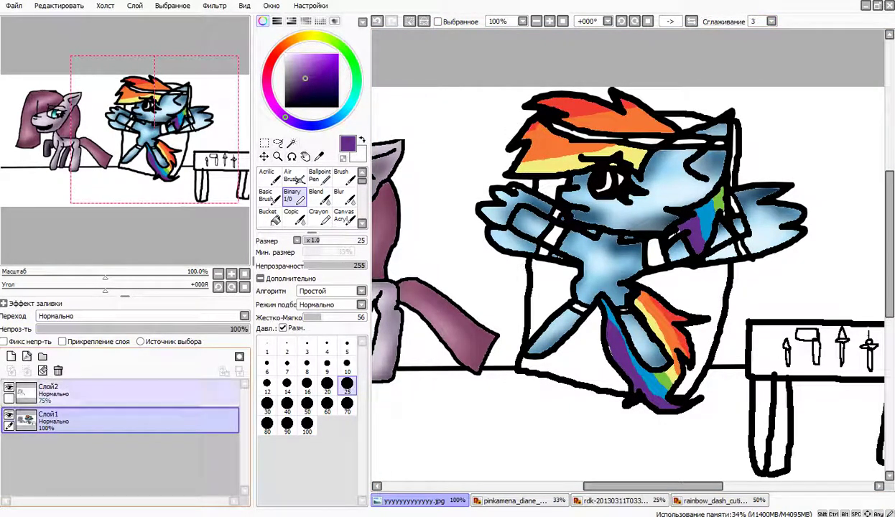
click(102, 393)
click(295, 177)
click(286, 107)
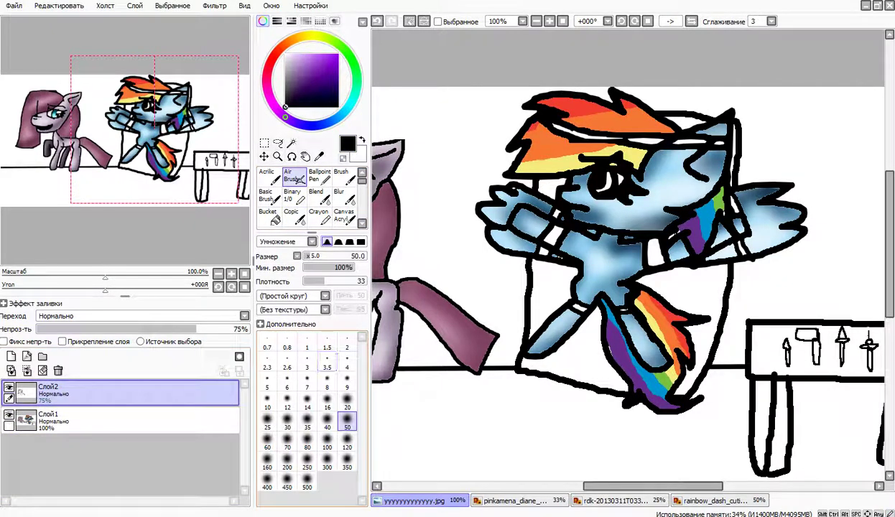
mouse_move(523, 89)
mouse_down()
mouse_move(638, 94)
mouse_move(619, 98)
mouse_move(650, 123)
mouse_move(542, 119)
mouse_up()
mouse_move(636, 140)
mouse_down()
mouse_move(552, 144)
mouse_move(503, 129)
mouse_move(482, 161)
mouse_move(517, 140)
mouse_move(517, 162)
mouse_move(596, 171)
mouse_move(712, 205)
mouse_move(670, 210)
mouse_move(677, 233)
mouse_move(719, 173)
mouse_move(657, 356)
mouse_move(662, 417)
mouse_move(611, 375)
mouse_up()
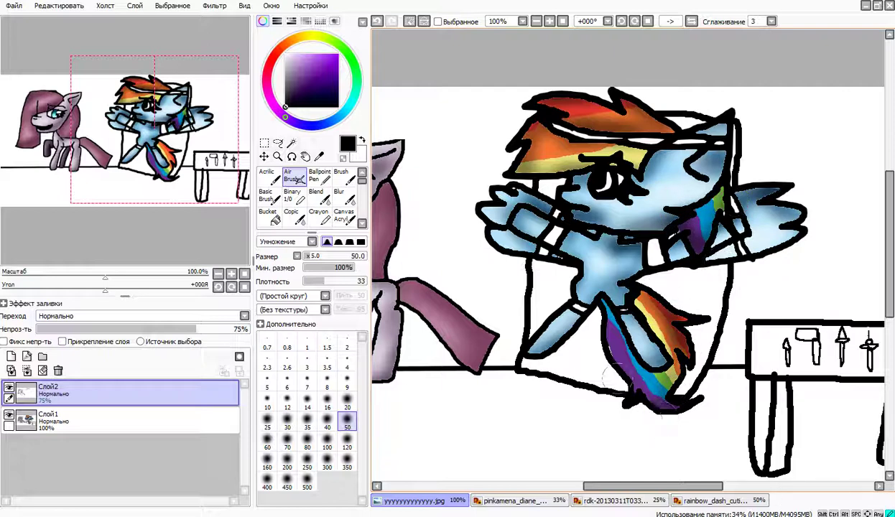
Highlight the middle of the right pony's mane and tail with the Air Brush in white at size 50 and clear the selection
click(286, 55)
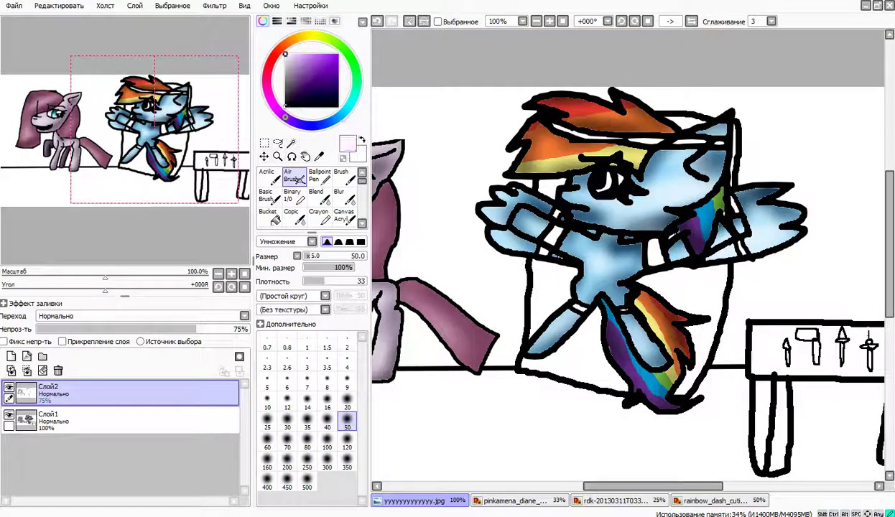
mouse_move(562, 108)
mouse_down()
mouse_move(575, 105)
mouse_move(583, 125)
mouse_up()
mouse_move(531, 132)
mouse_down()
mouse_move(573, 138)
mouse_move(517, 147)
mouse_up()
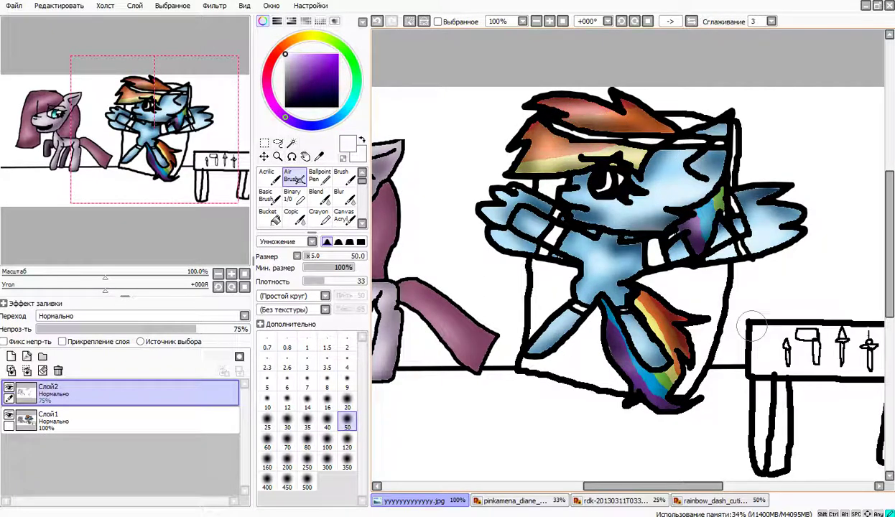
mouse_move(636, 298)
mouse_down()
mouse_move(611, 345)
mouse_move(642, 385)
mouse_move(627, 373)
mouse_up()
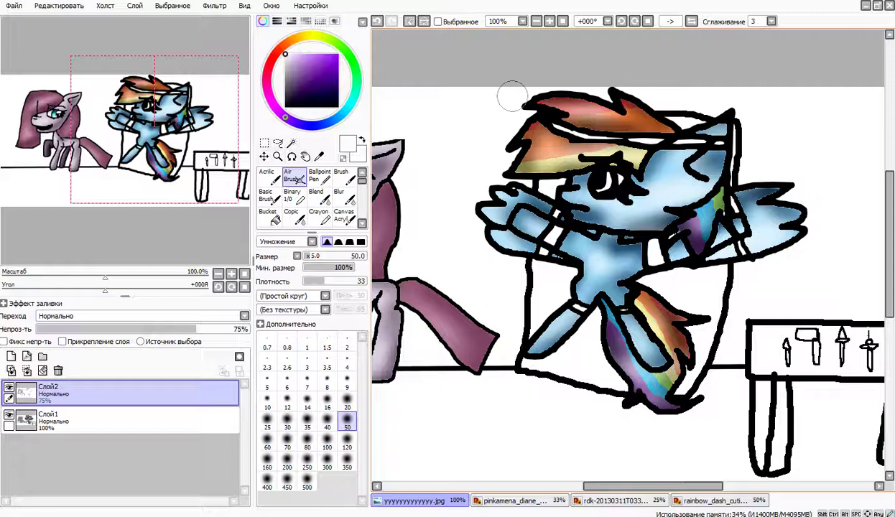
click(409, 21)
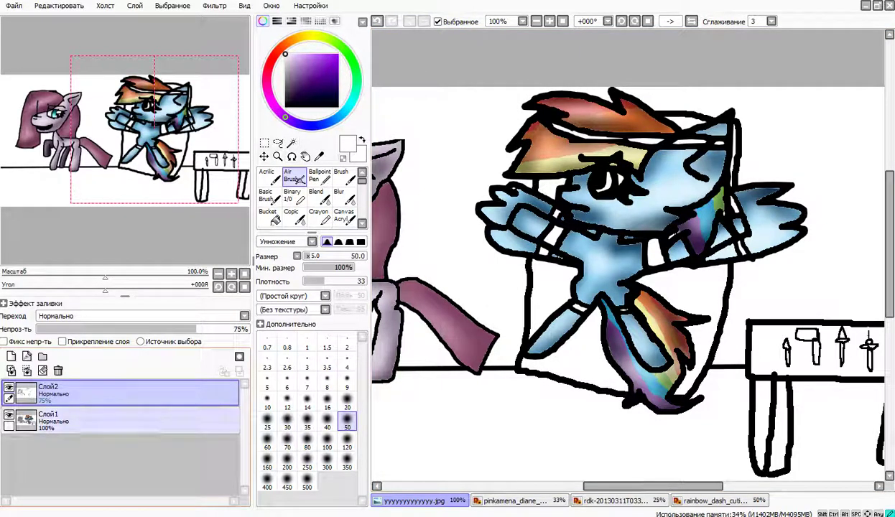
Select the white bands on the right pony's head, wings and legs on Слой1 with the Magic Wand, leaving out the black outline
click(144, 421)
drag(154, 129, 167, 136)
click(291, 143)
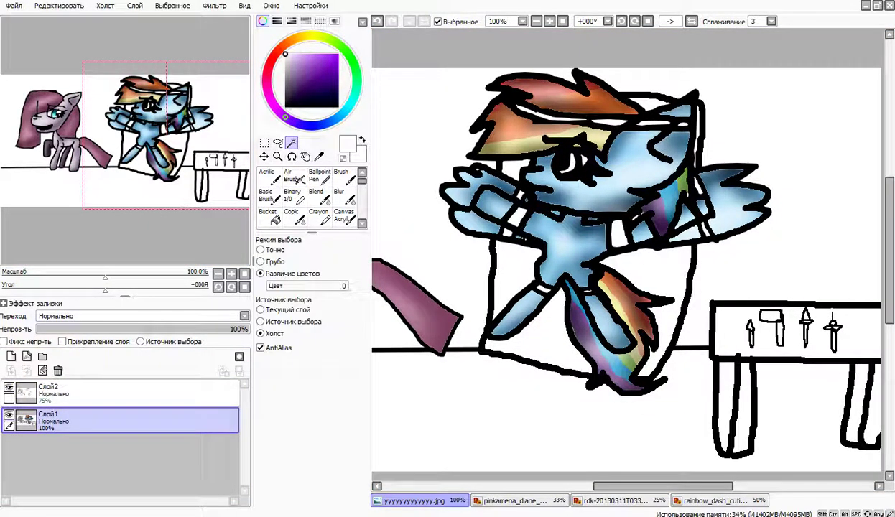
click(508, 233)
click(511, 222)
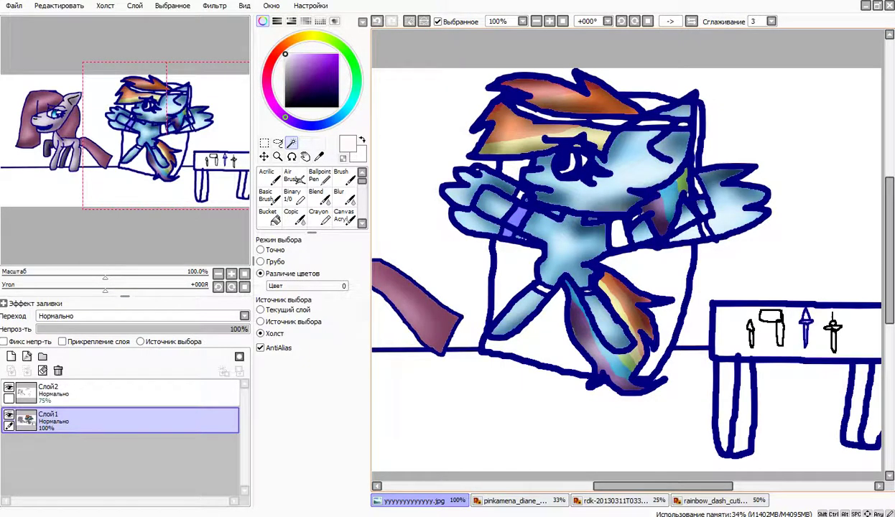
key(ctrl+d)
click(519, 233)
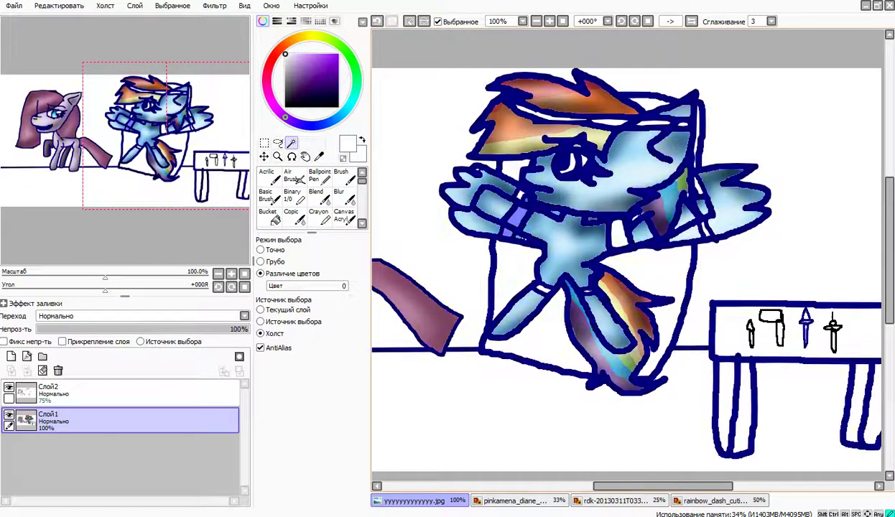
key(ctrl+z)
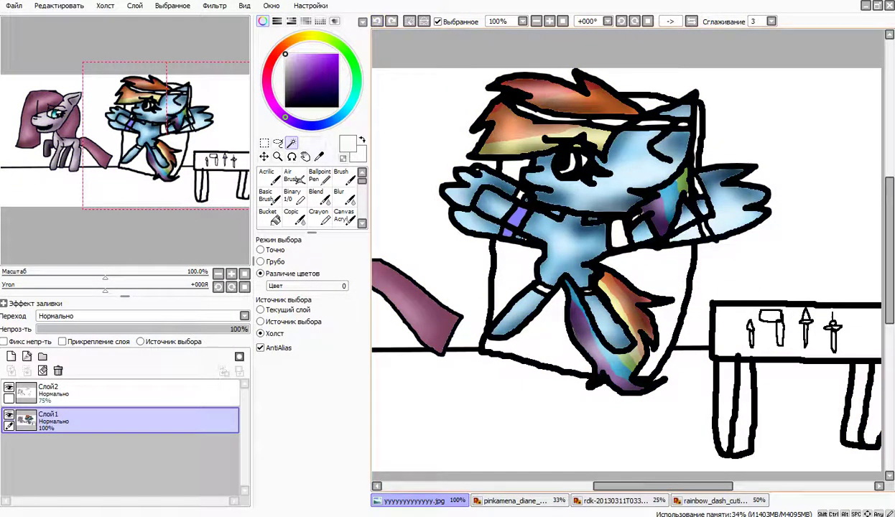
click(540, 113)
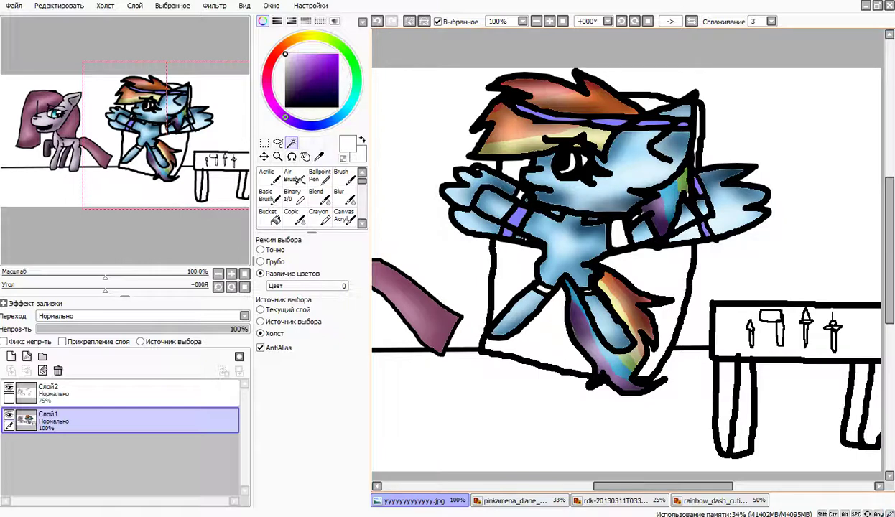
click(618, 233)
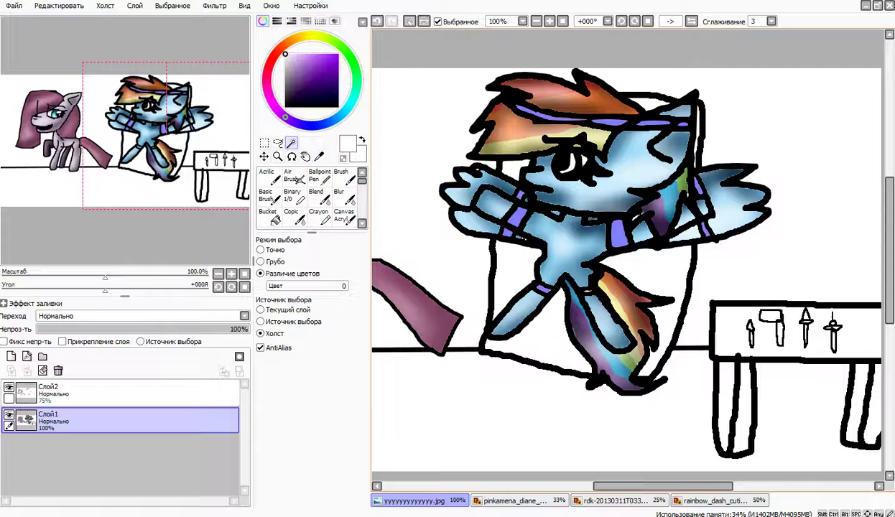
Fill the selected bands on the right pony with light grey using the Binary brush at size 100
click(292, 195)
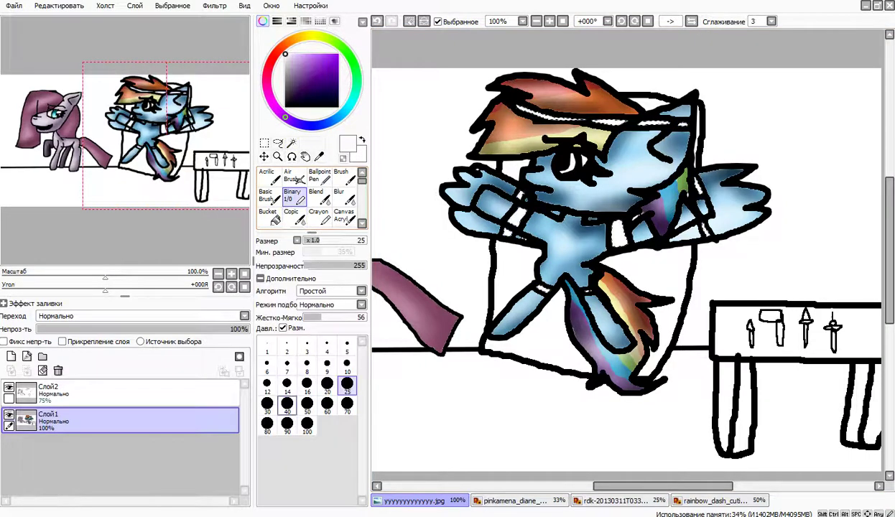
click(287, 424)
click(306, 425)
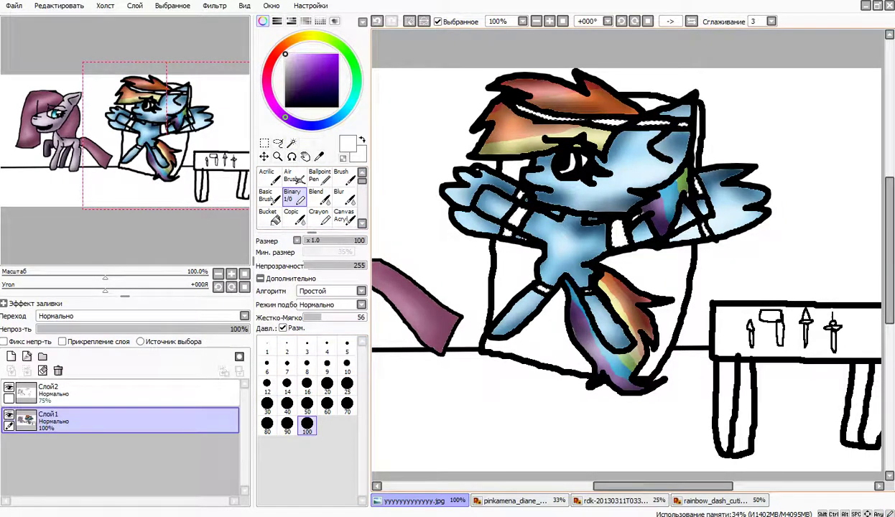
click(285, 59)
mouse_move(615, 227)
mouse_down()
mouse_move(580, 224)
mouse_move(702, 246)
mouse_move(702, 104)
mouse_up()
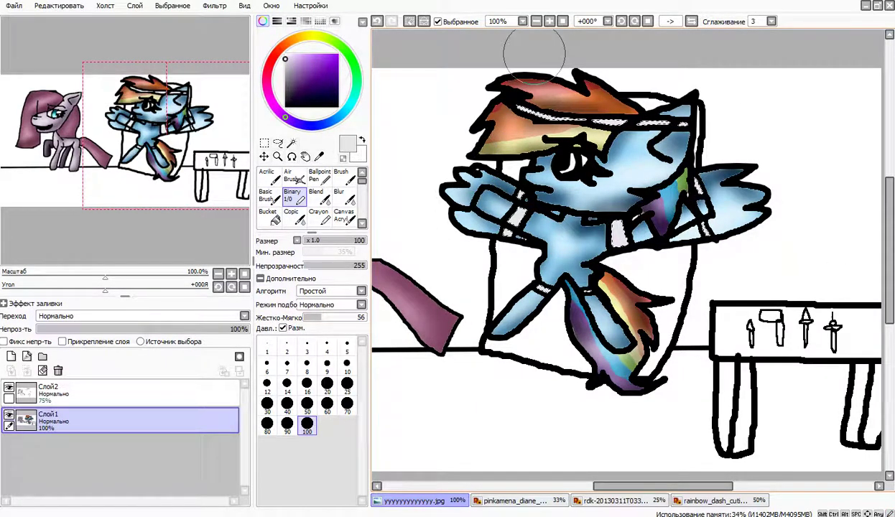
Hide the selection outline, shade the right pony's bands with the Air Brush in darker grey at size 50, and clear the selection
click(437, 21)
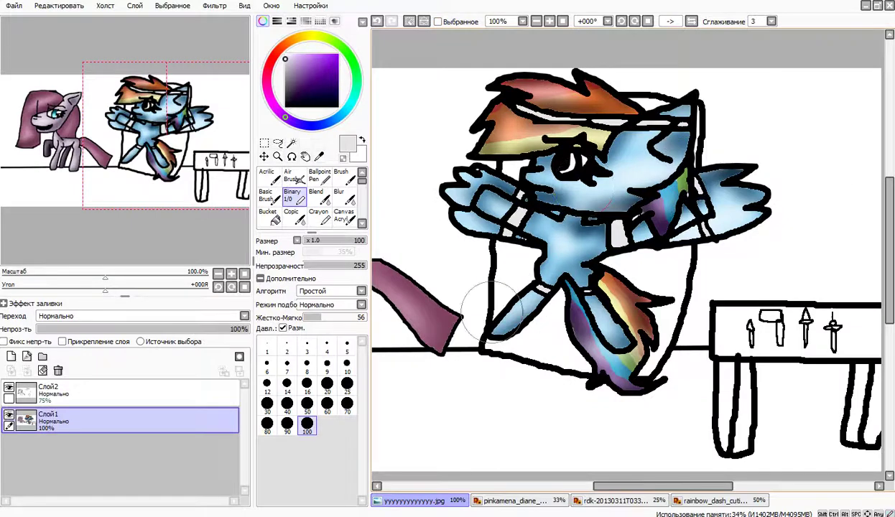
click(293, 177)
drag(285, 69, 286, 83)
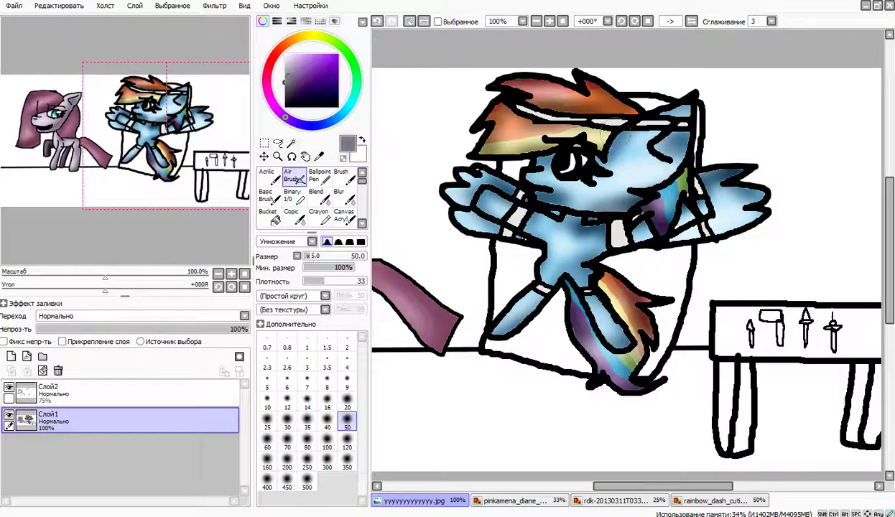
drag(659, 129, 667, 145)
drag(602, 119, 548, 113)
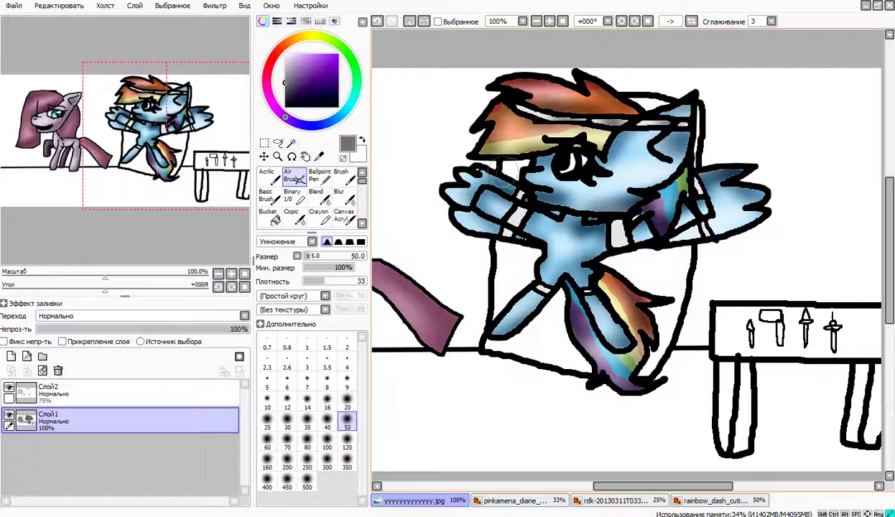
drag(519, 192, 510, 203)
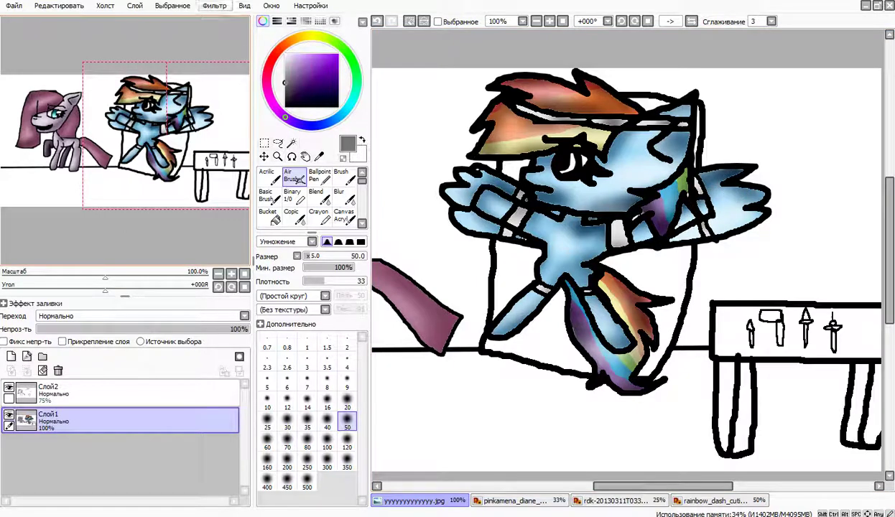
key(x)
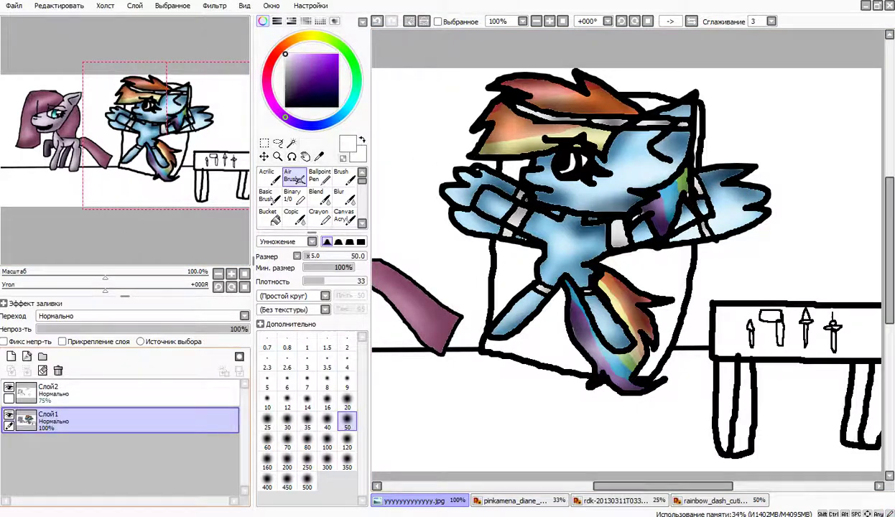
click(86, 393)
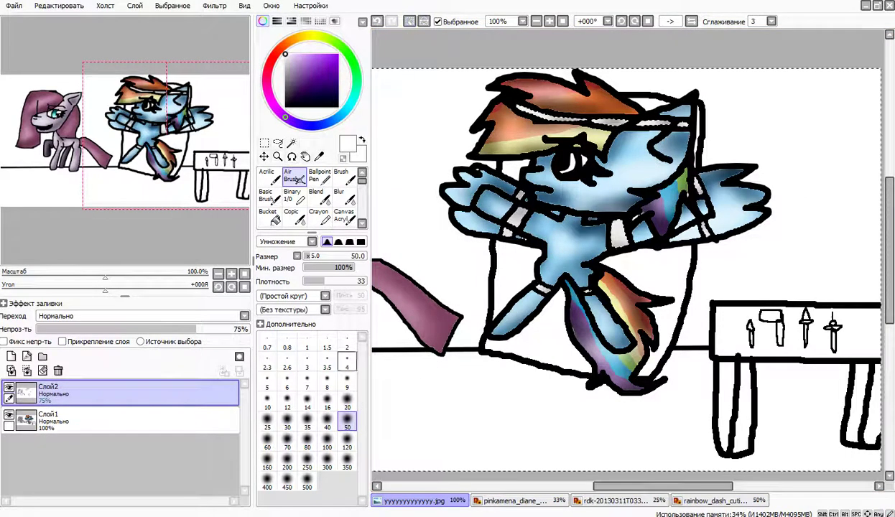
click(437, 22)
Select the white crescent of the right pony's iris on Слой1 with the Magic Wand
click(87, 421)
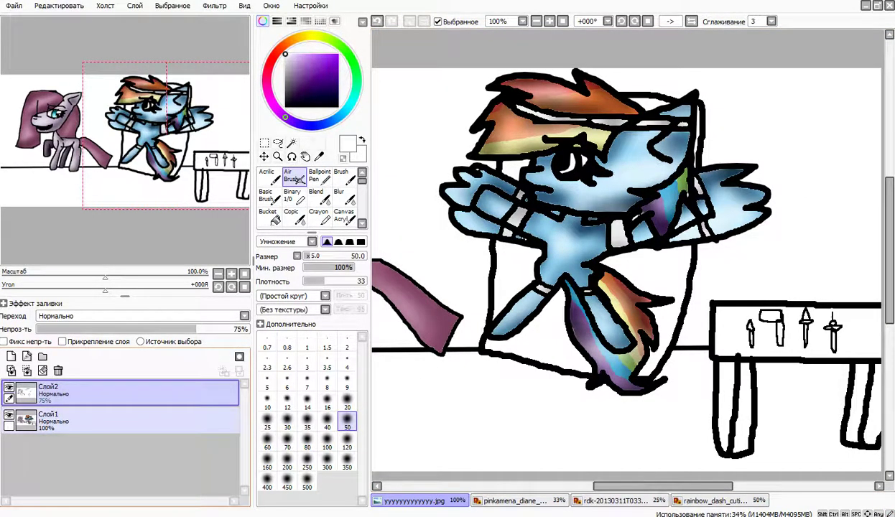
click(291, 143)
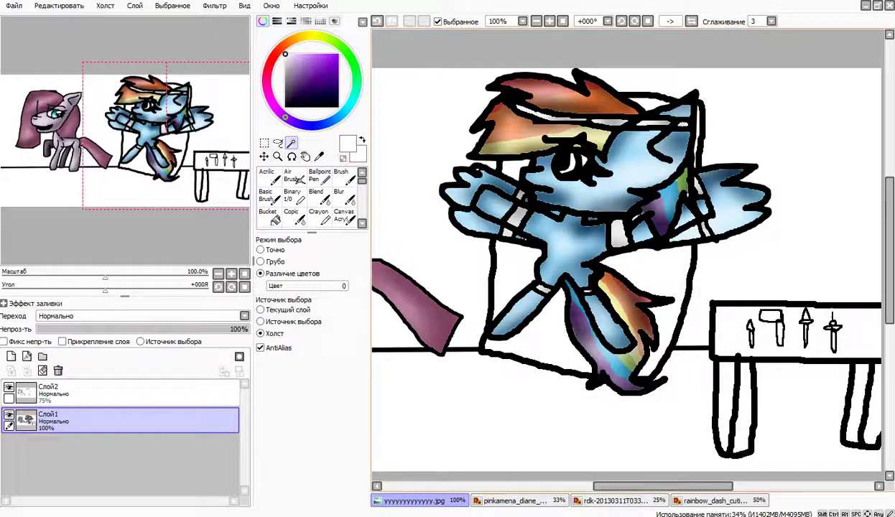
click(549, 21)
click(550, 21)
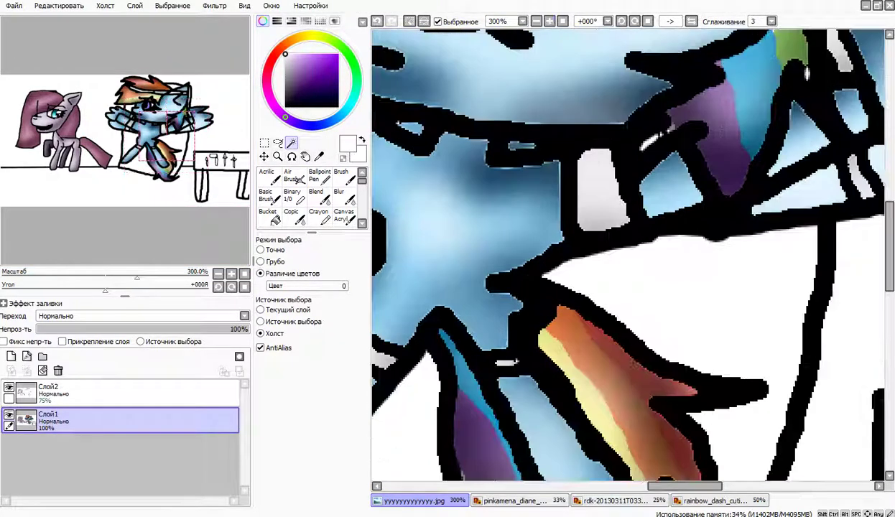
drag(582, 140, 693, 367)
Sample magenta from the reference pony's eye and fill the right pony's iris using the Binary brush at size 100
click(294, 196)
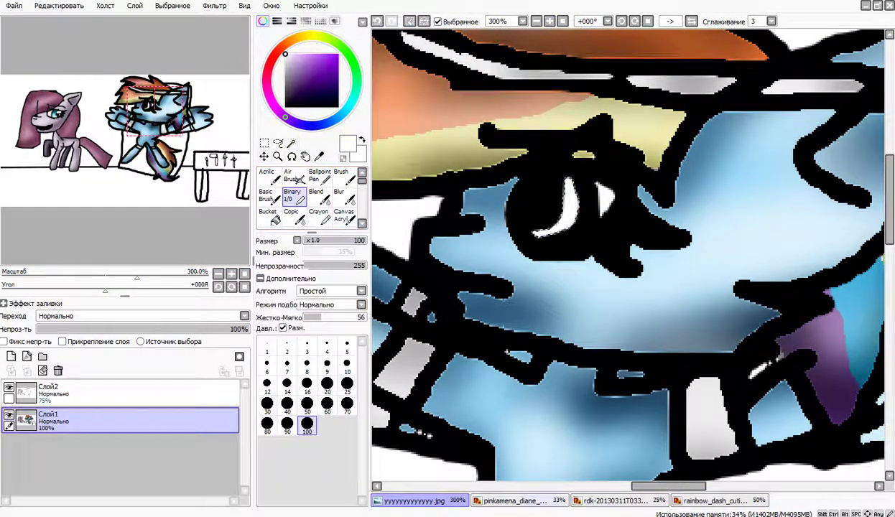
click(620, 501)
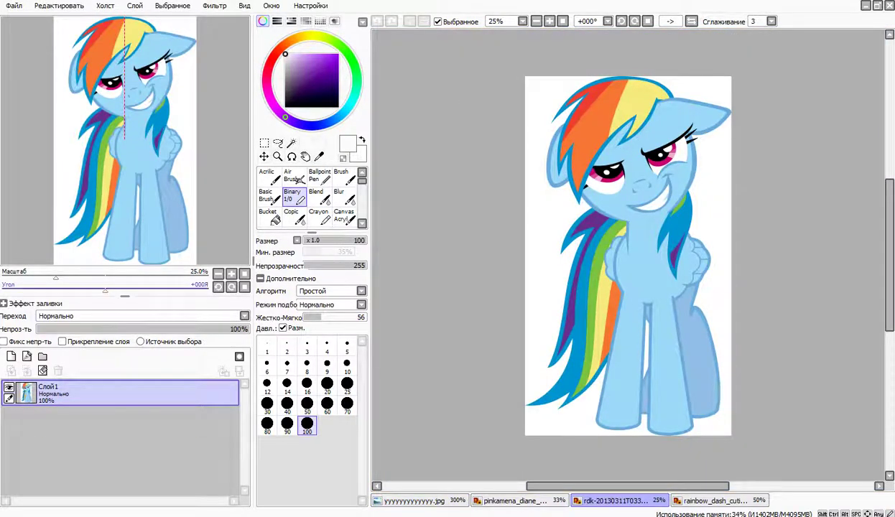
click(164, 274)
drag(132, 109, 113, 85)
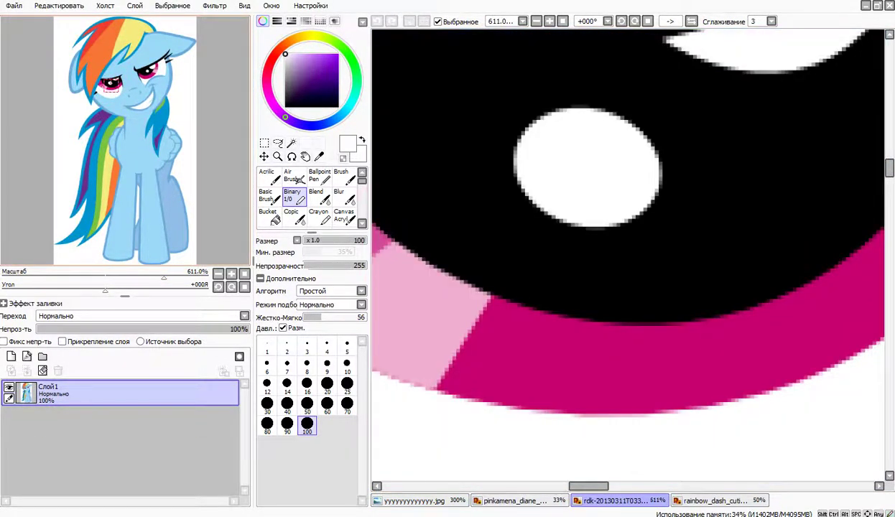
right_click(489, 346)
key(ctrl+Tab)
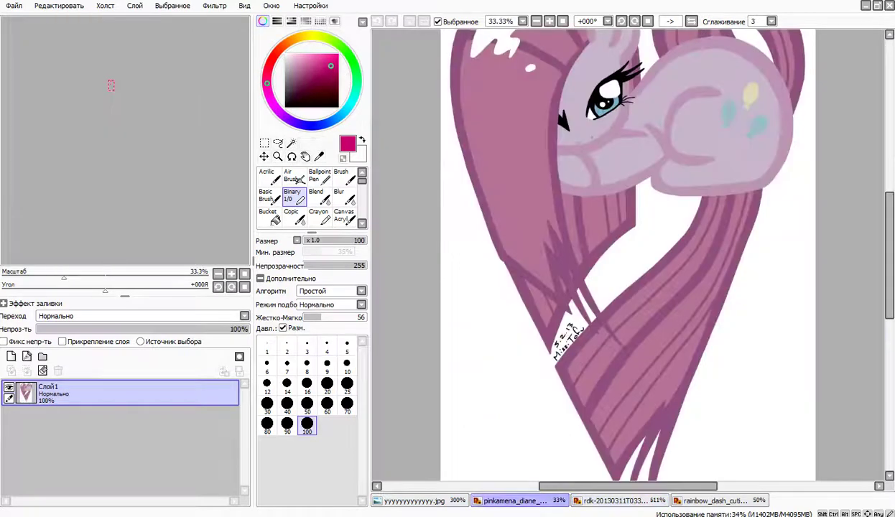
key(ctrl+Tab)
click(579, 185)
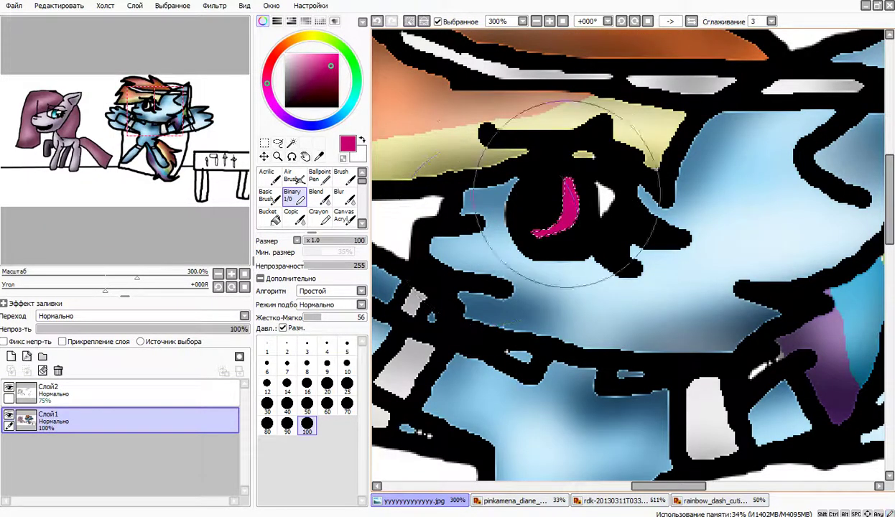
Hide the selection outline and shade the upper part of the iris on Слой2 with the Air Brush in dark magenta at size 20
click(438, 22)
click(549, 21)
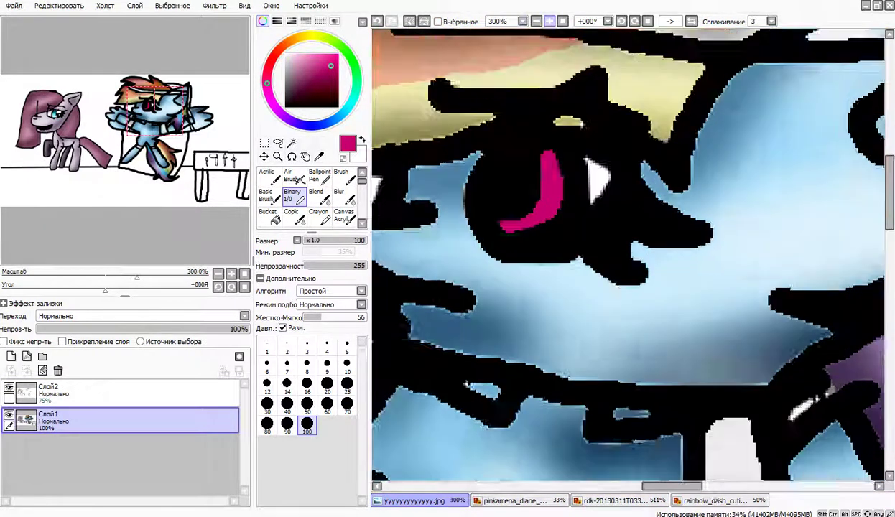
click(550, 22)
click(549, 21)
click(147, 106)
scroll(629, 255, up, 3)
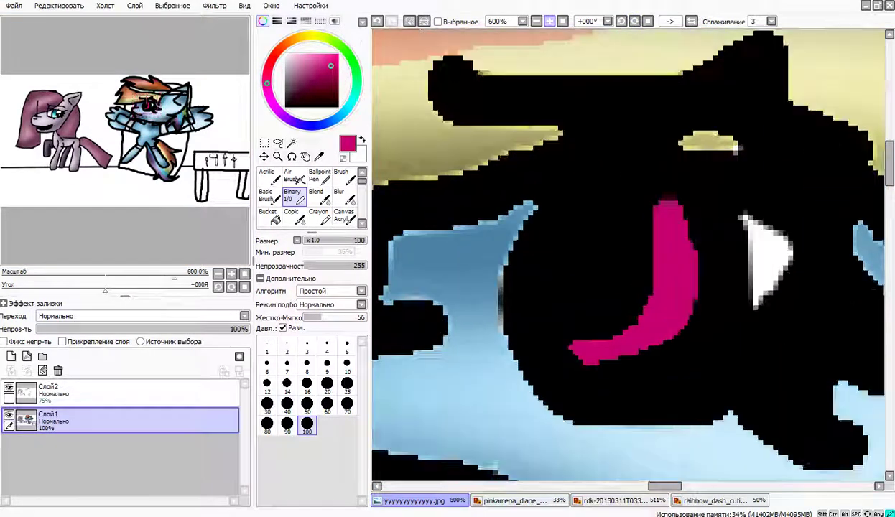
click(122, 391)
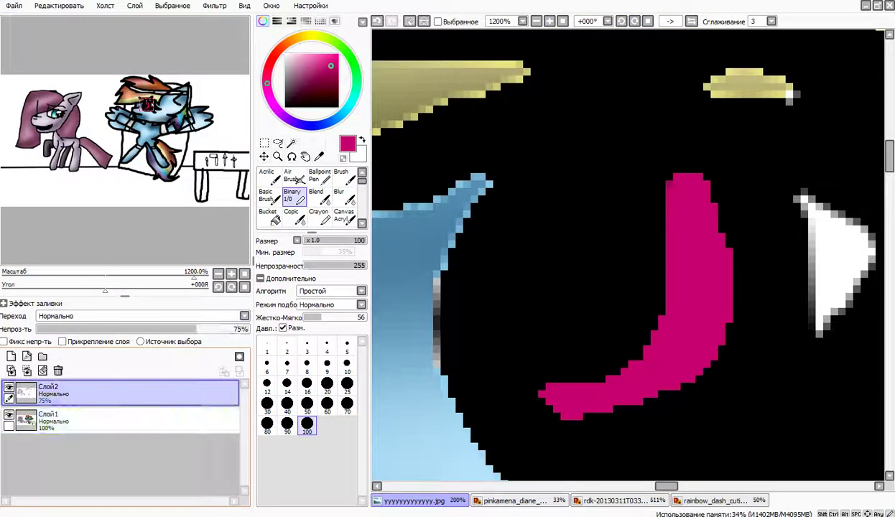
click(347, 346)
click(333, 82)
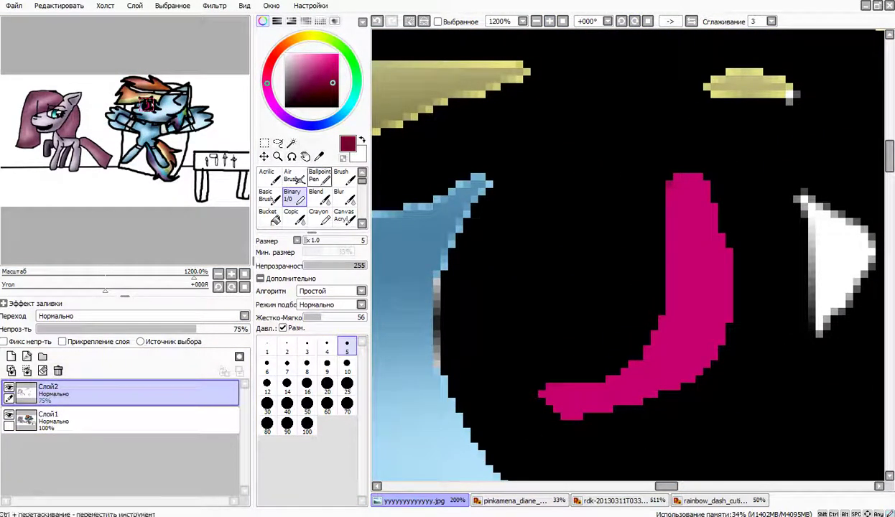
click(293, 176)
click(347, 401)
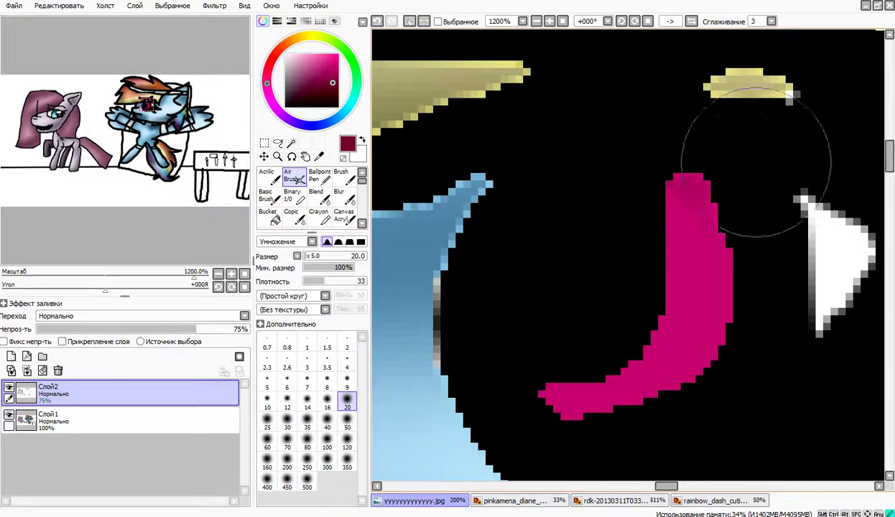
drag(776, 172, 571, 244)
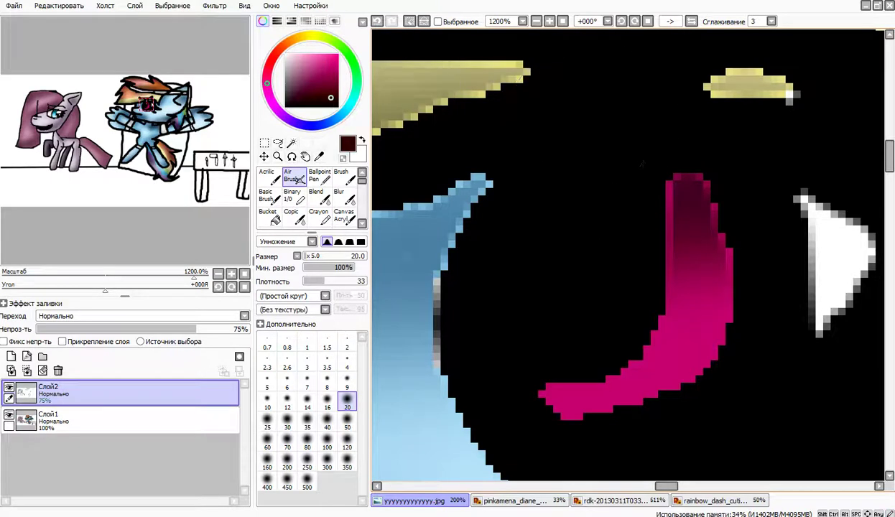
drag(333, 107, 338, 108)
Try to highlight the lower part of the right pony's iris with the Air Brush in progressively lighter pinks up to white
mouse_move(479, 400)
mouse_down()
mouse_move(523, 411)
mouse_move(660, 430)
mouse_up()
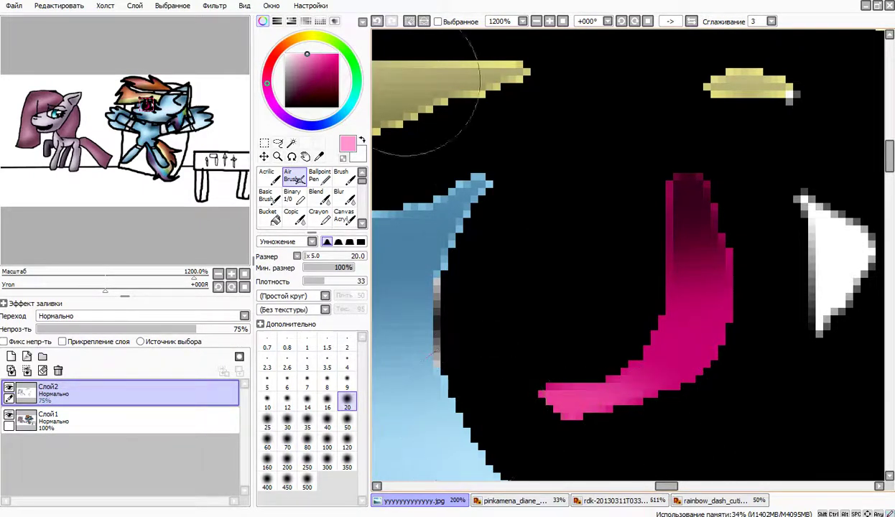
drag(294, 55, 293, 54)
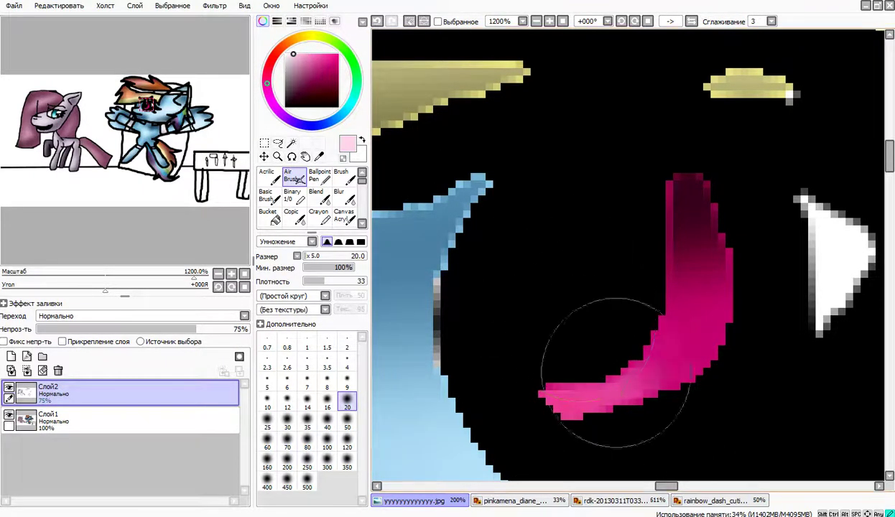
drag(616, 373, 679, 393)
drag(287, 59, 281, 54)
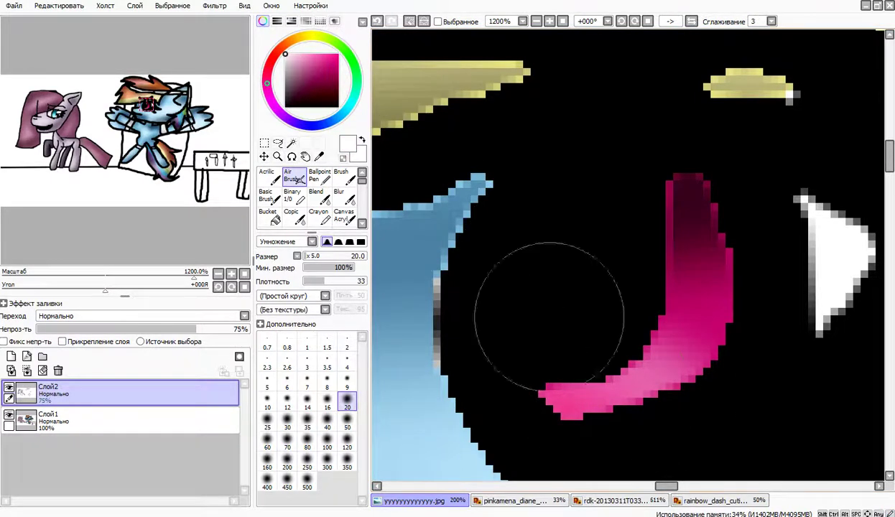
mouse_move(618, 374)
mouse_down()
mouse_move(578, 323)
mouse_move(639, 331)
mouse_up()
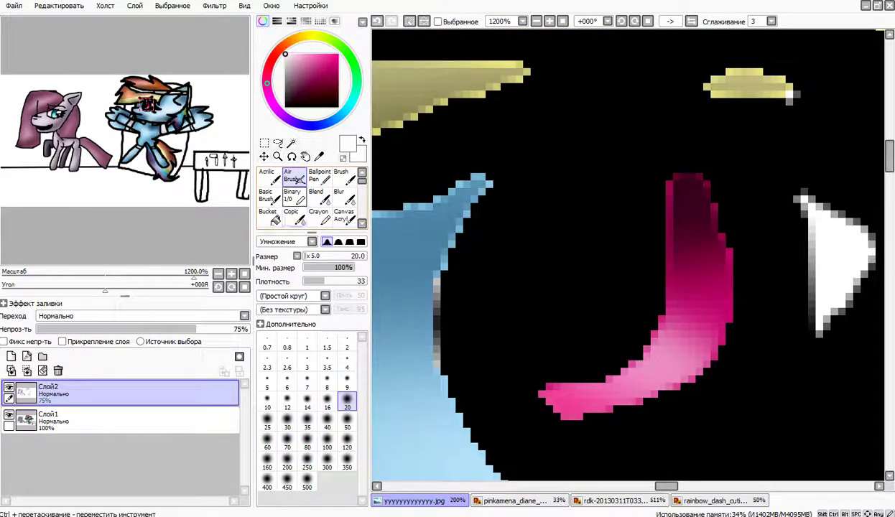
Try painting the lower iris curve white with the Binary brush at size 5 and softening the transition with Blur at size 4
click(293, 196)
mouse_move(519, 398)
mouse_down()
mouse_move(552, 377)
mouse_move(546, 369)
mouse_move(669, 393)
mouse_move(624, 352)
mouse_move(634, 363)
mouse_move(652, 354)
mouse_move(683, 379)
mouse_move(632, 349)
mouse_up()
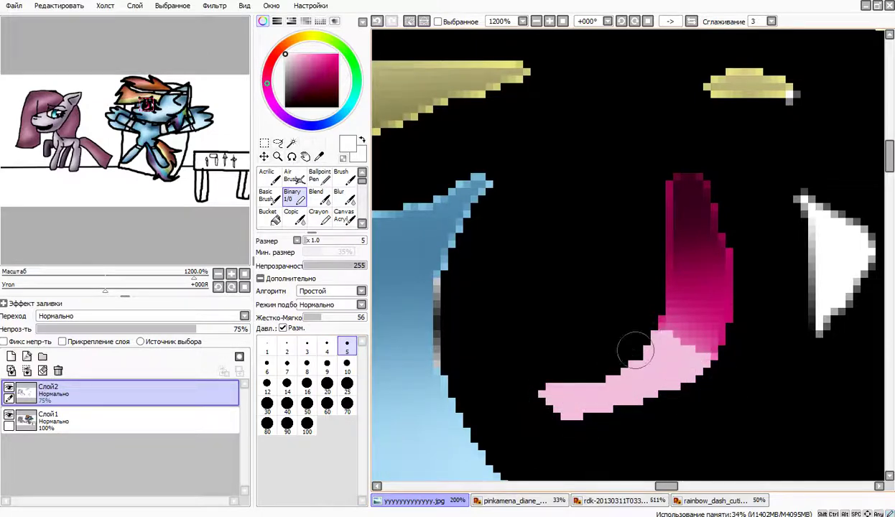
click(339, 196)
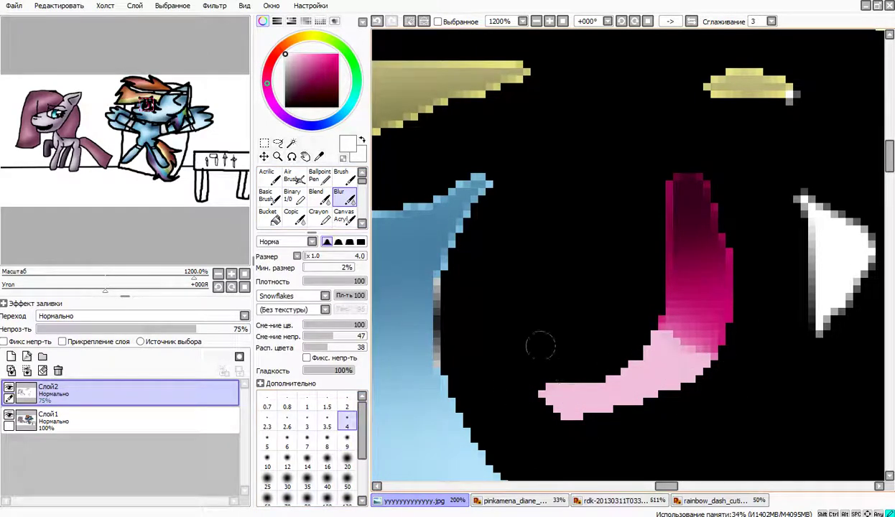
mouse_move(539, 343)
mouse_down()
mouse_move(612, 359)
mouse_move(736, 336)
mouse_up()
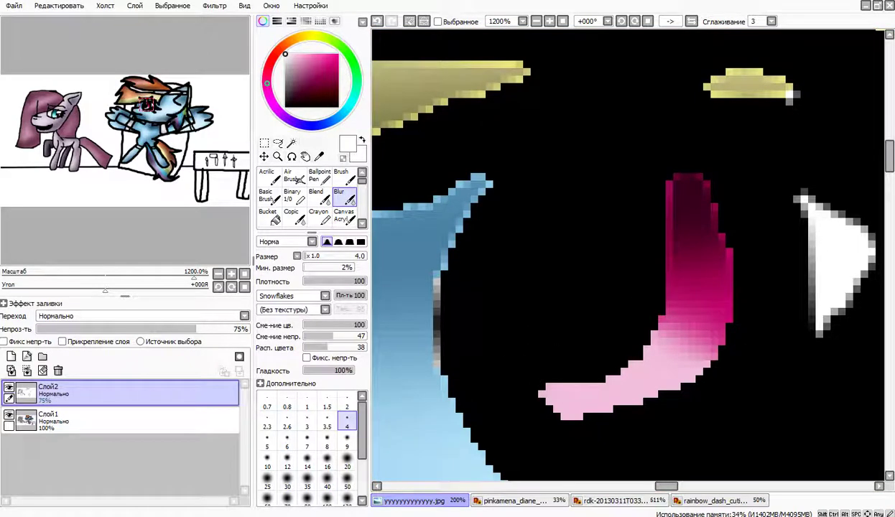
Undo the highlight and blur strokes on the lower part of the iris
click(377, 22)
click(377, 21)
click(377, 21)
click(376, 21)
click(377, 21)
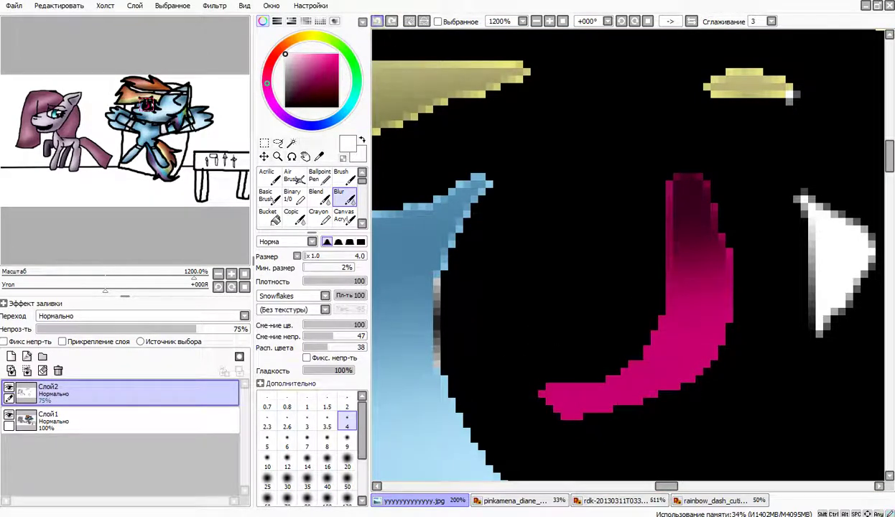
Paint the lower iris curve white with the Binary brush and blend it into the magenta with Blur at sizes 4 and 20
click(292, 195)
mouse_move(714, 329)
mouse_down()
mouse_move(560, 389)
mouse_move(535, 410)
mouse_move(526, 396)
mouse_up()
click(338, 196)
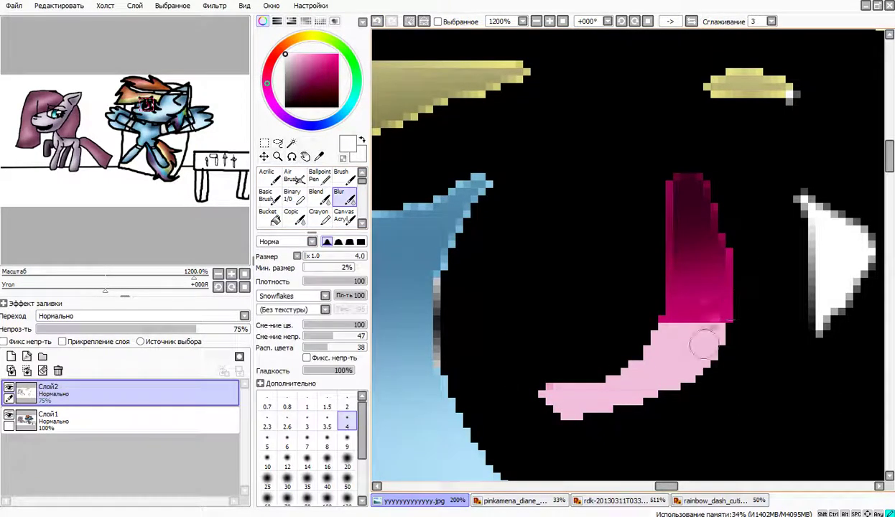
mouse_move(699, 340)
mouse_down()
mouse_move(685, 357)
mouse_move(693, 340)
mouse_move(715, 341)
mouse_move(697, 352)
mouse_move(769, 356)
mouse_move(710, 374)
mouse_up()
click(347, 467)
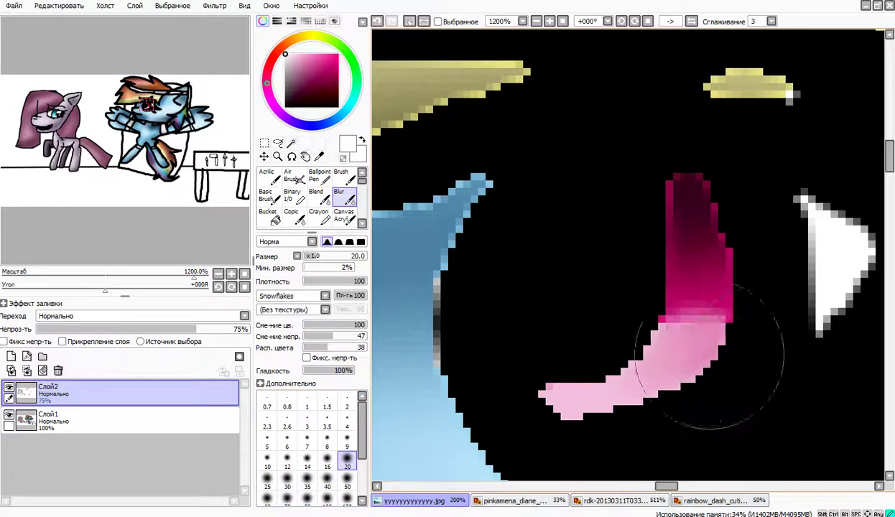
drag(652, 330, 735, 289)
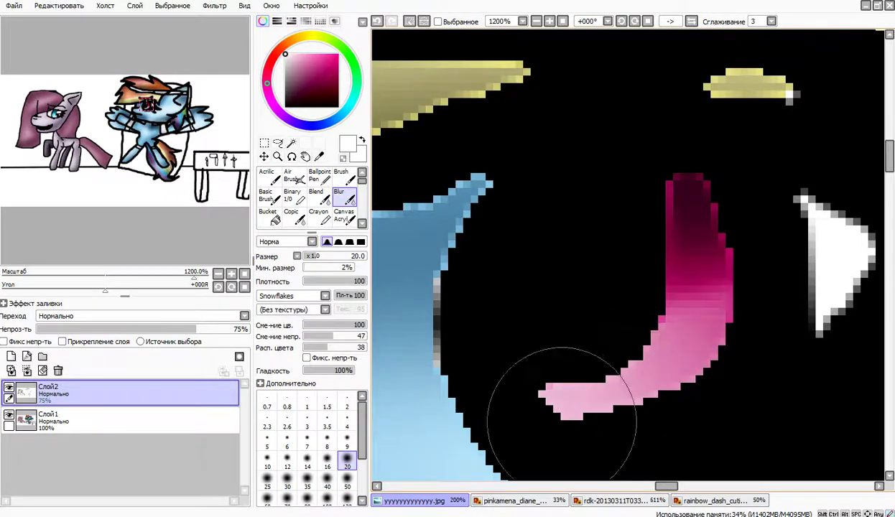
Undo the recent blur and light-pink strokes on the lower part of the blue pony's iris
click(347, 427)
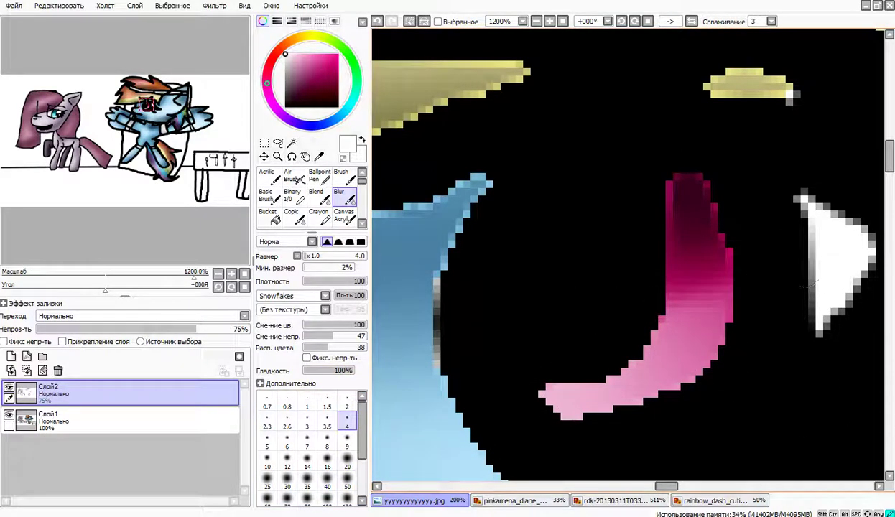
drag(88, 110, 147, 105)
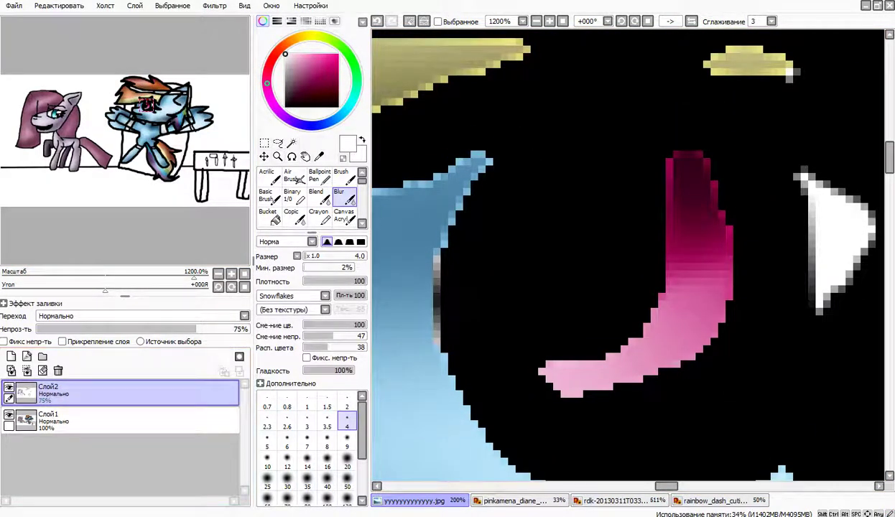
click(377, 21)
click(377, 21)
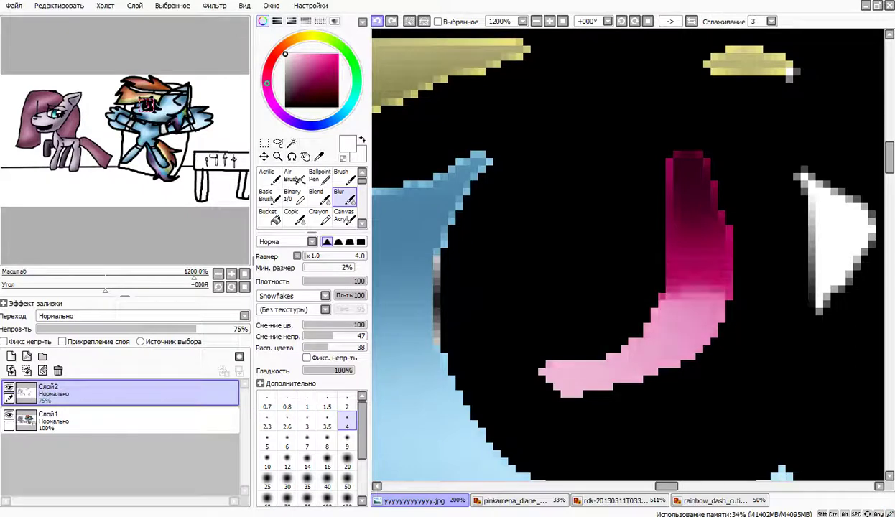
click(377, 22)
click(377, 22)
click(377, 21)
click(377, 21)
click(377, 22)
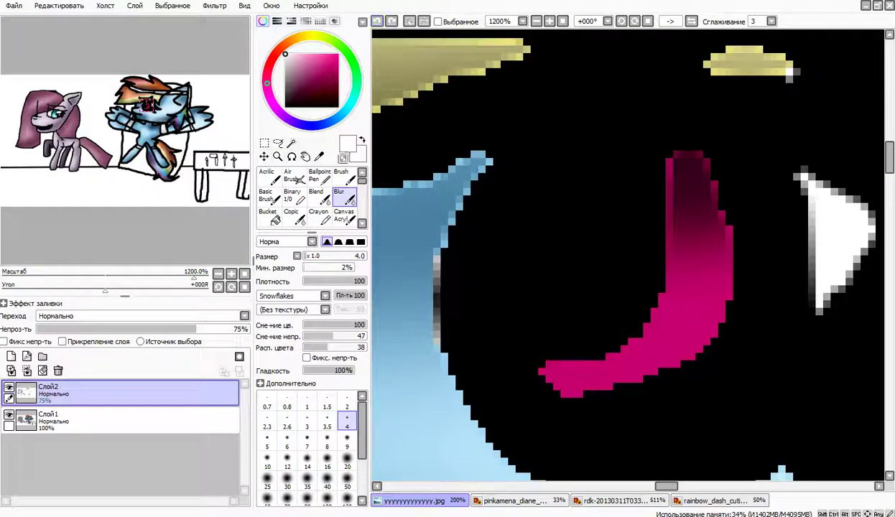
Try painting the lower part of the iris white on layer Слой1 and blurring its edge, and undo these strokes
click(292, 195)
click(48, 418)
drag(719, 308, 546, 373)
click(338, 195)
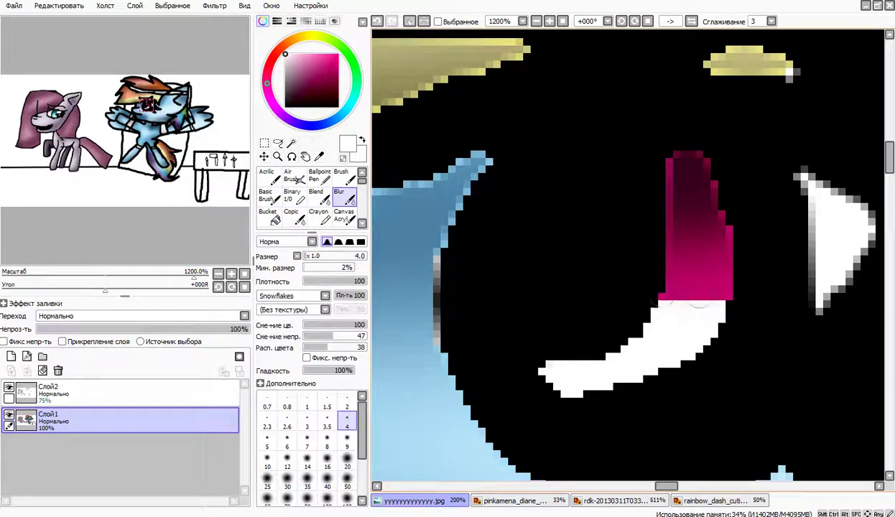
mouse_move(650, 291)
mouse_down()
mouse_move(699, 313)
mouse_move(660, 300)
mouse_up()
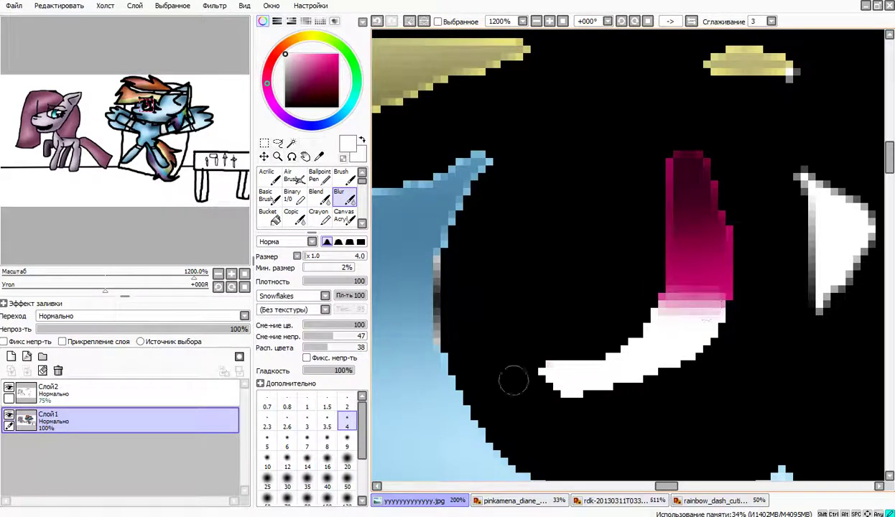
key(ctrl+z)
key(ctrl+z)
key(ctrl+z)
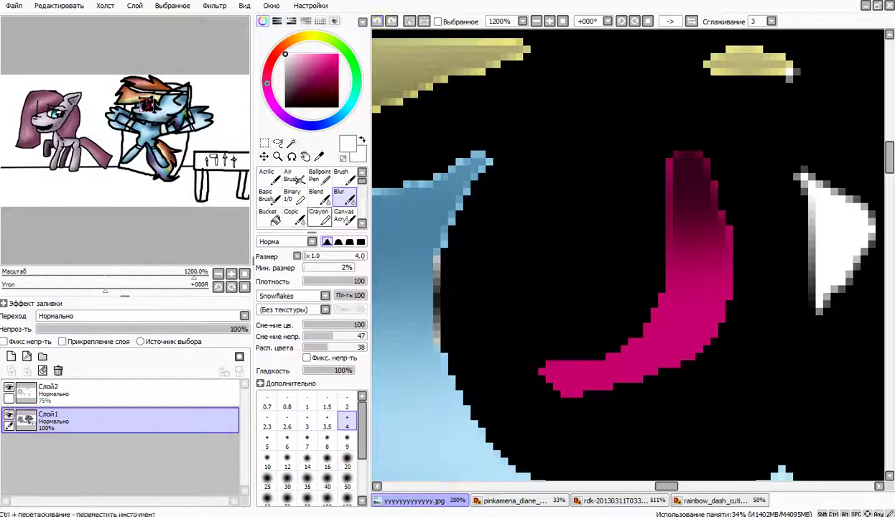
Paint the lower tip of the magenta iris white with the Binary tool and blur its edge
click(316, 196)
click(291, 194)
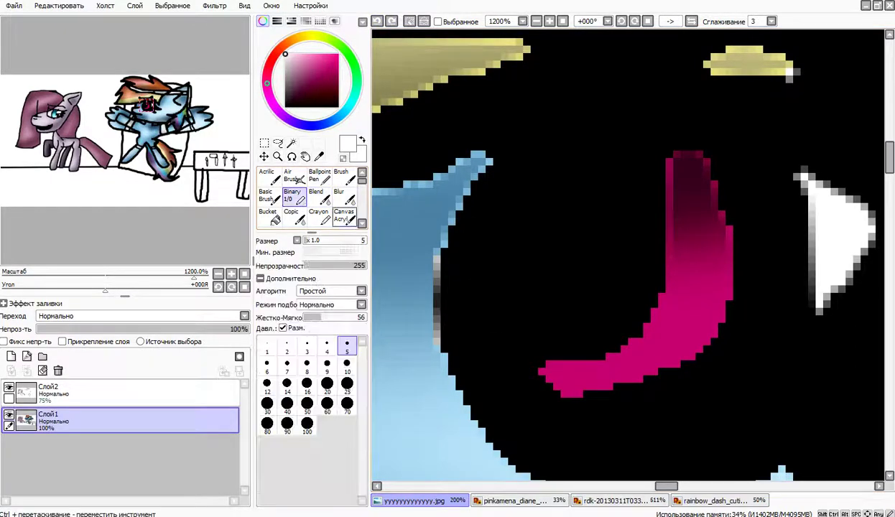
mouse_move(658, 363)
mouse_down()
mouse_move(534, 355)
mouse_move(532, 392)
mouse_up()
click(339, 195)
drag(604, 352, 650, 348)
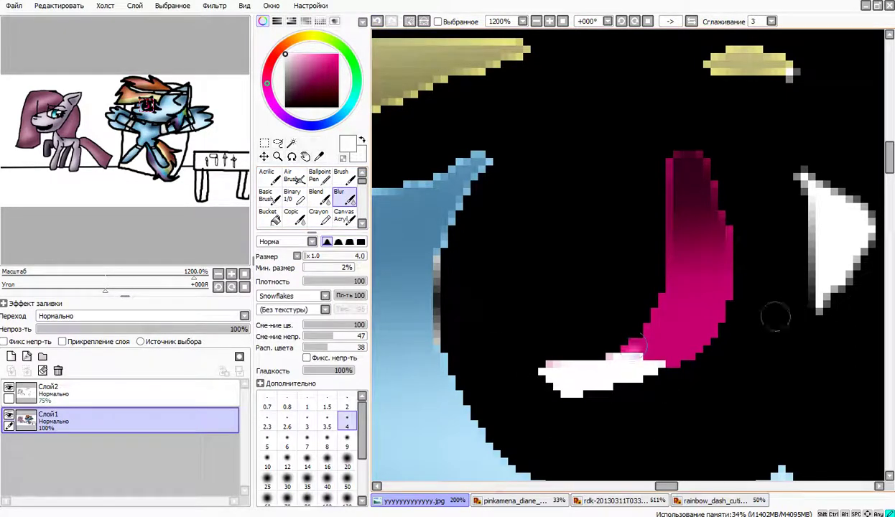
Extend the white further up the iris and blur it into a smooth gradient towards the magenta, finishing with Blur size 9
click(291, 194)
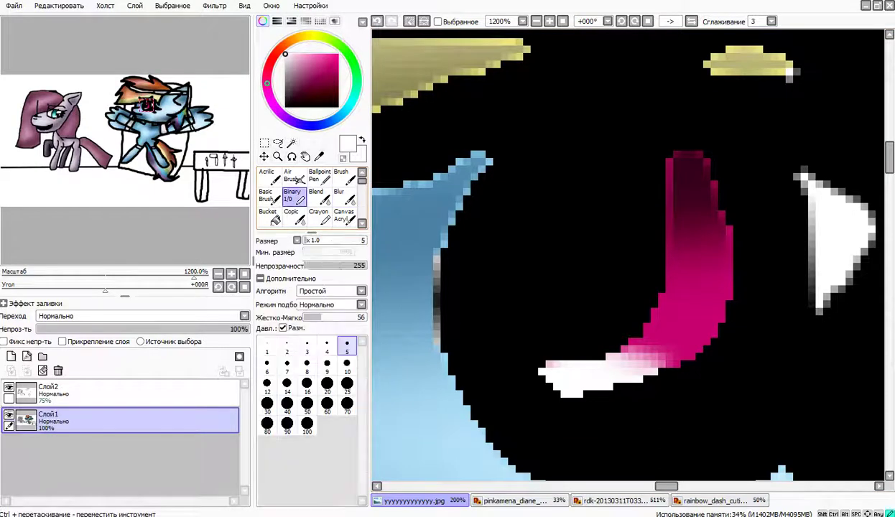
mouse_move(619, 314)
mouse_down()
mouse_move(625, 345)
mouse_move(843, 298)
mouse_move(803, 281)
mouse_move(489, 361)
mouse_move(758, 332)
mouse_up()
click(340, 195)
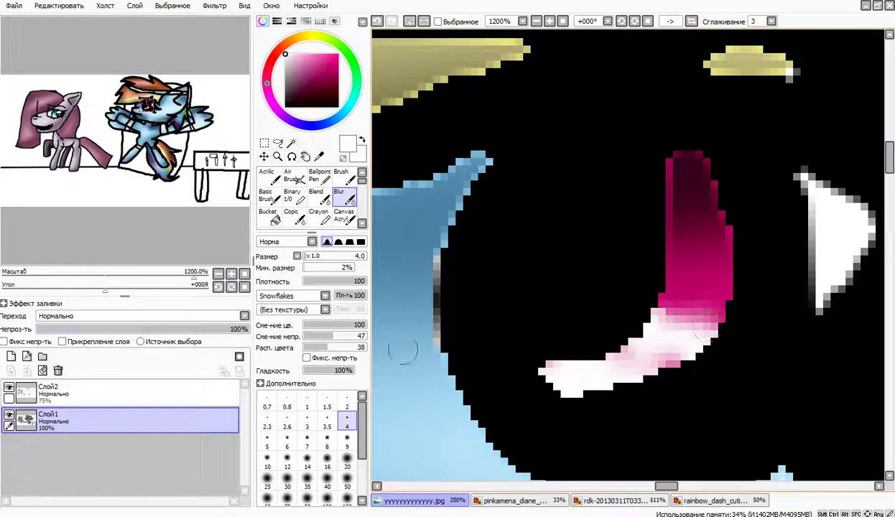
click(343, 439)
mouse_move(750, 291)
mouse_down()
mouse_move(403, 408)
mouse_move(605, 336)
mouse_move(829, 295)
mouse_move(544, 326)
mouse_move(675, 273)
mouse_move(765, 132)
mouse_up()
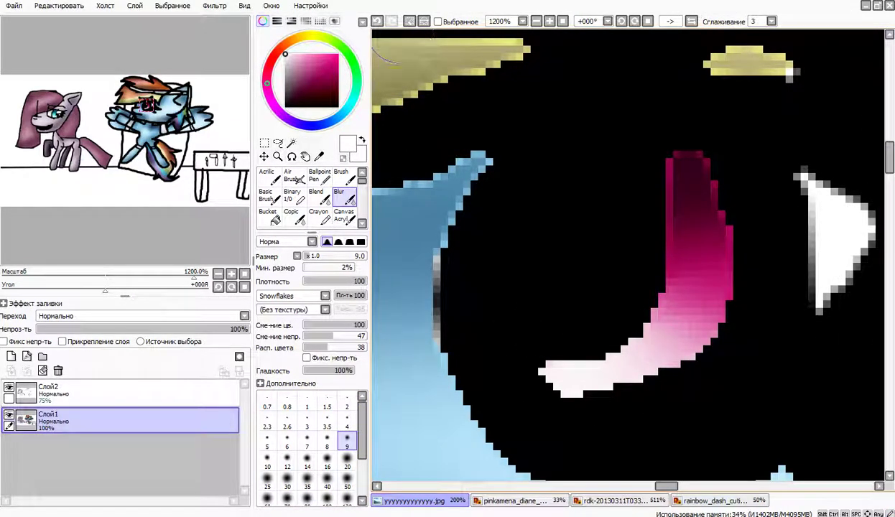
Blur the white tip of the iris and trim its end with black using the Binary tool
click(537, 21)
click(537, 21)
click(537, 21)
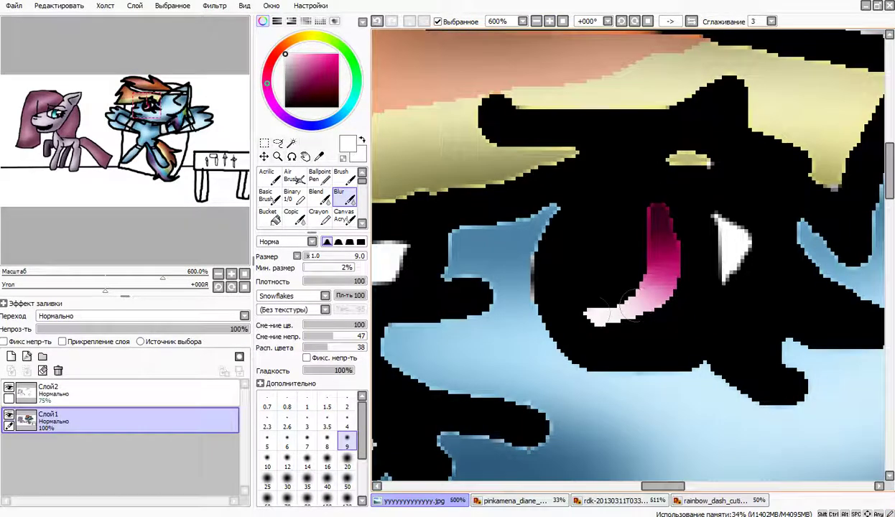
mouse_move(581, 305)
mouse_down()
mouse_move(603, 315)
mouse_move(596, 330)
mouse_move(581, 297)
mouse_up()
click(294, 197)
click(285, 107)
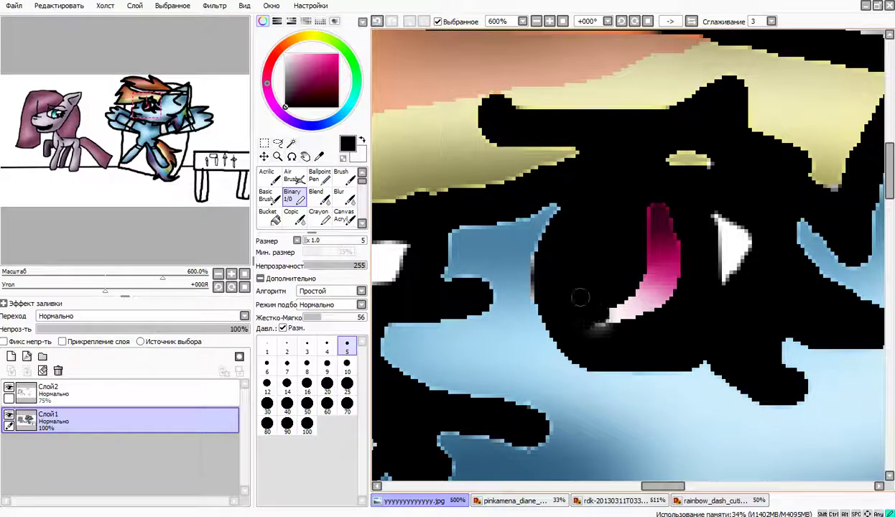
scroll(562, 269, down, 2)
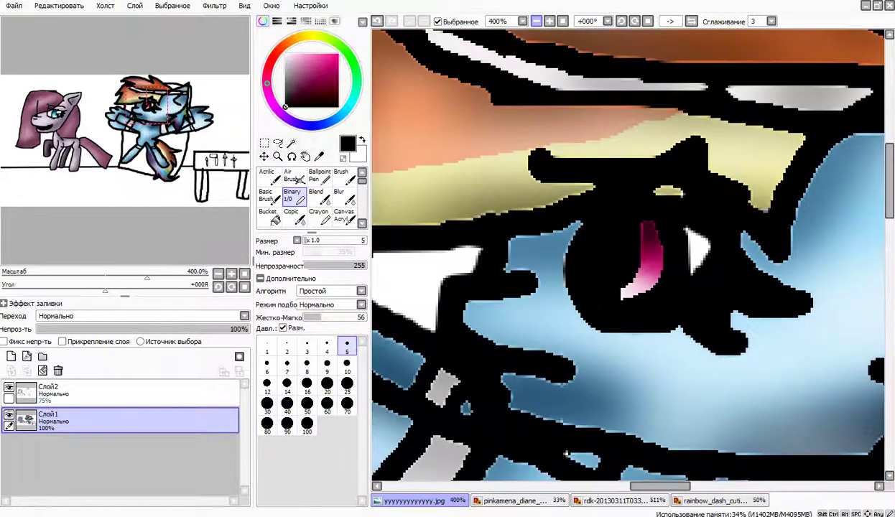
Add three white round highlights to the blue pony's eye with the Binary tool at sizes 12, 10 and 5
key(x)
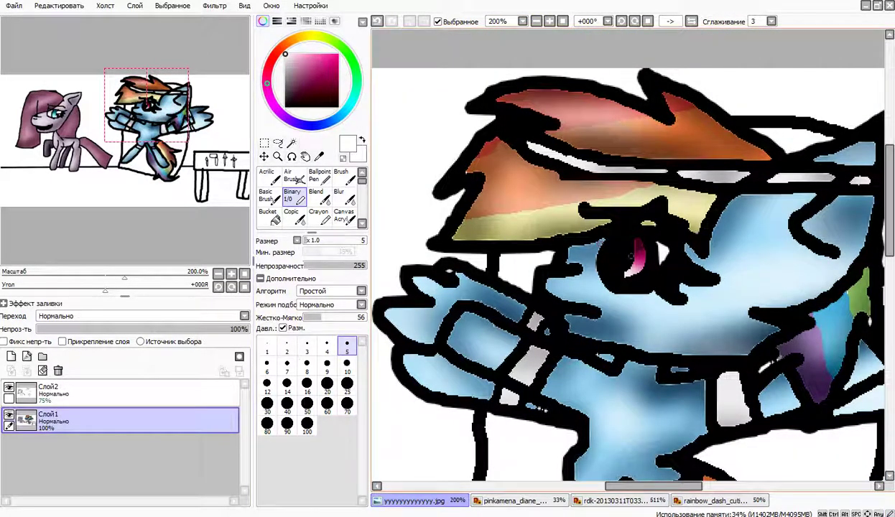
key(ctrl+z)
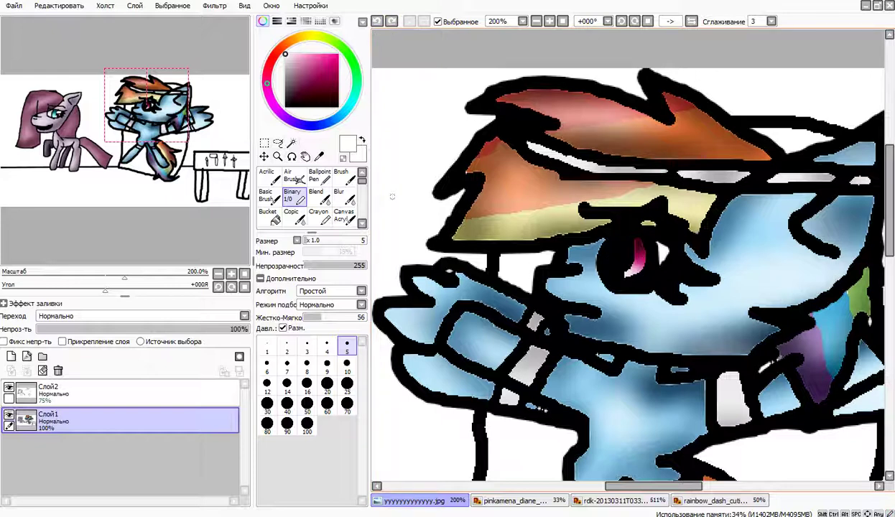
click(347, 383)
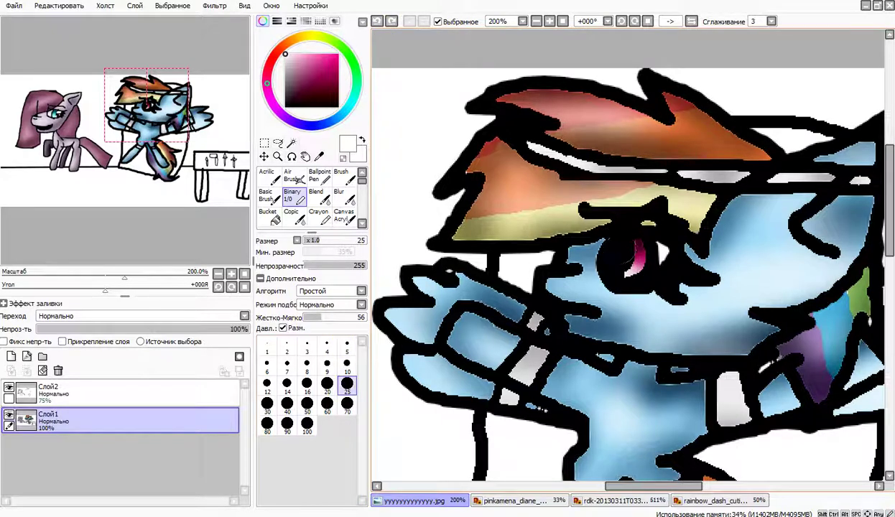
click(266, 383)
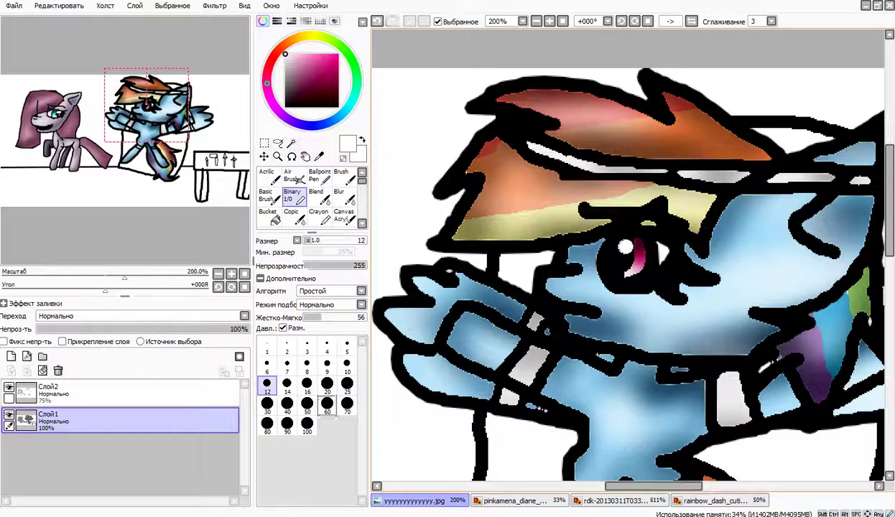
click(347, 365)
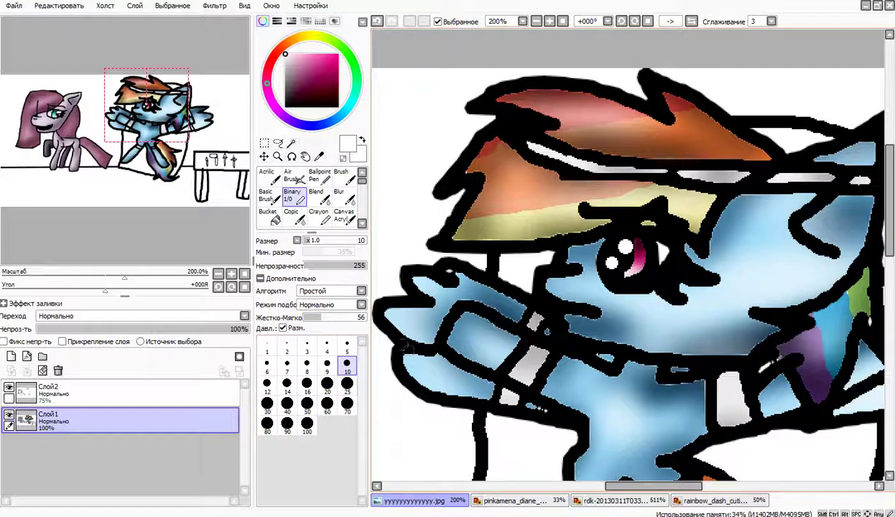
click(347, 347)
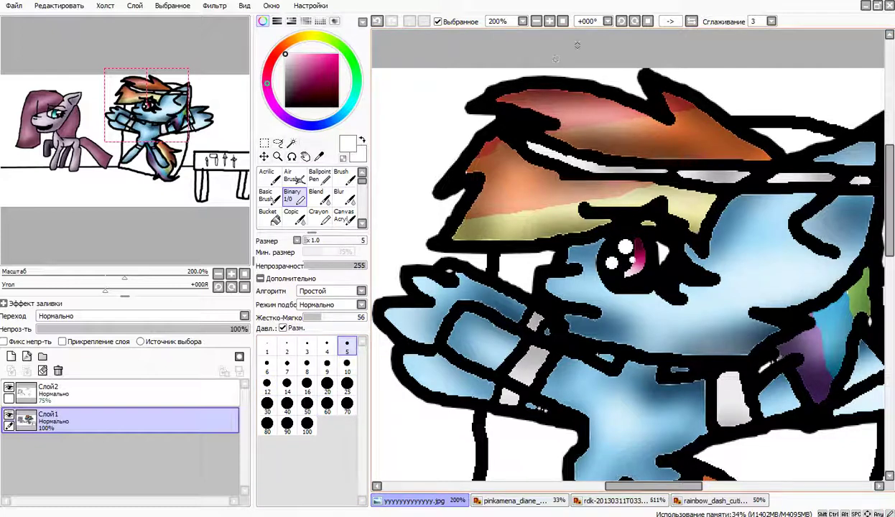
Select all the white areas of the board behind the blue pony with the Magic Wand
click(562, 21)
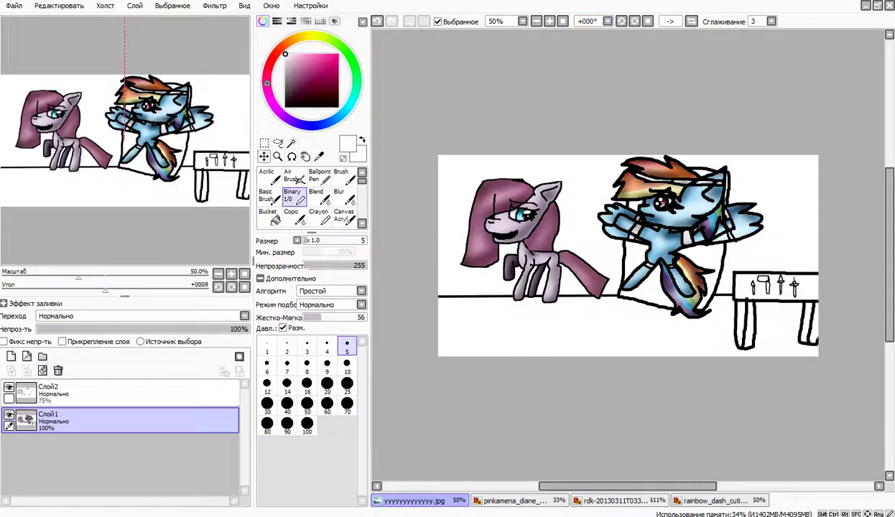
click(291, 143)
click(550, 21)
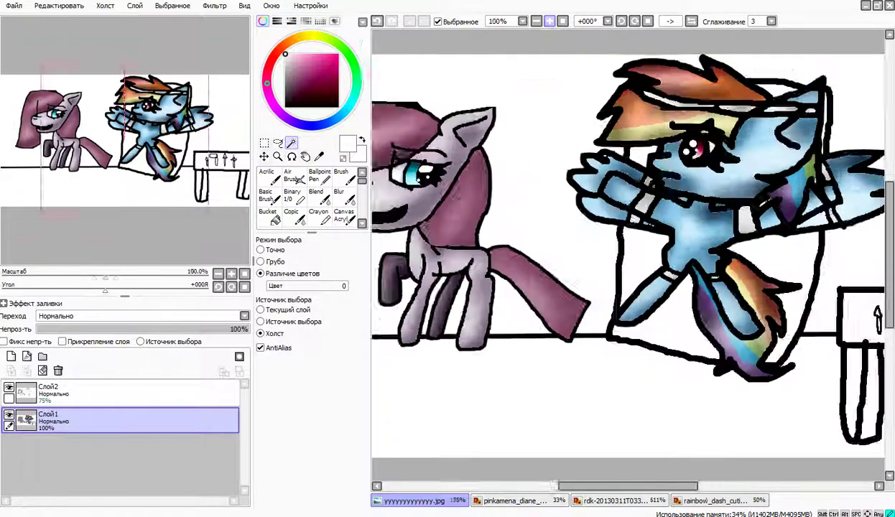
click(550, 22)
click(537, 22)
click(537, 21)
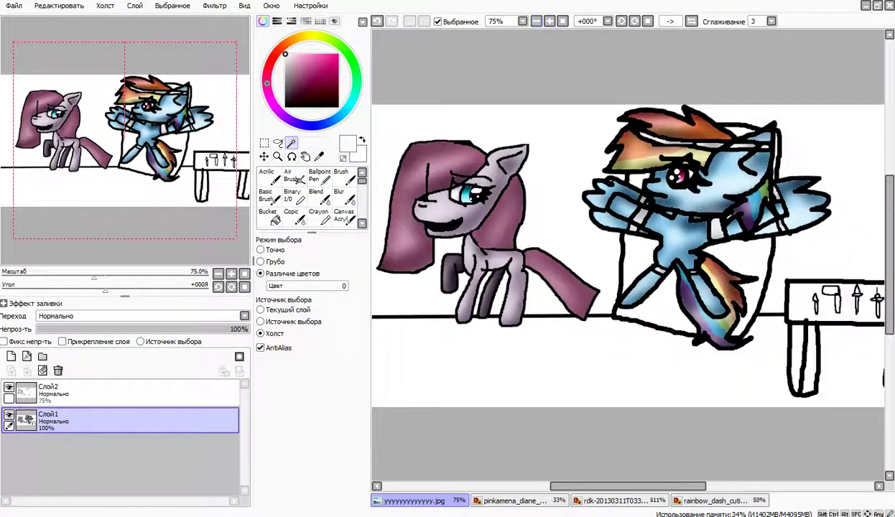
drag(643, 256, 530, 252)
click(527, 249)
click(530, 306)
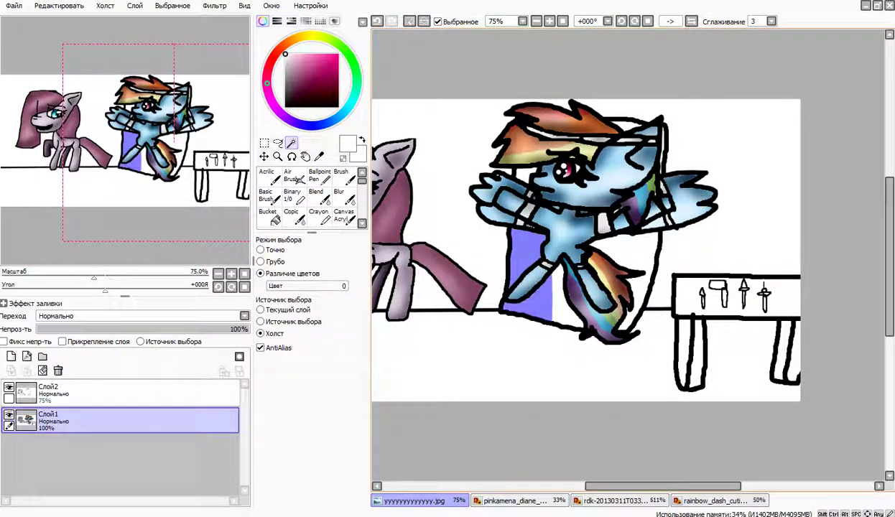
click(557, 302)
click(633, 252)
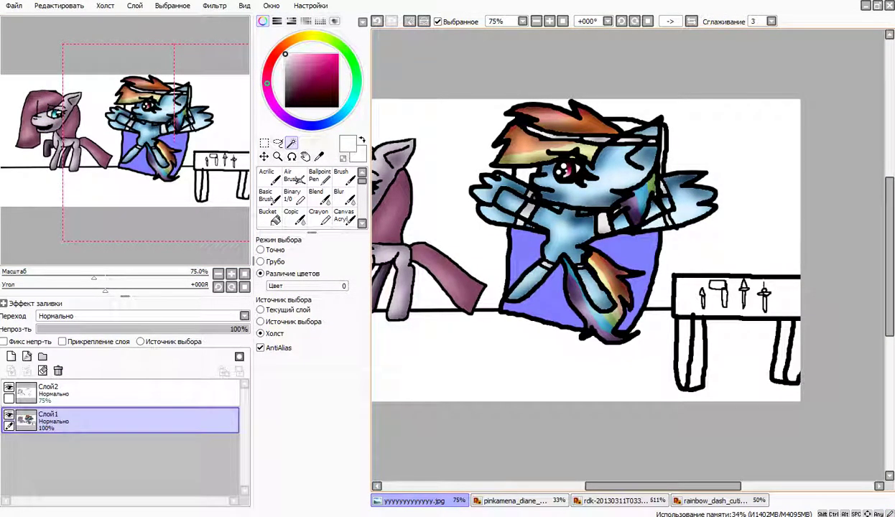
key(ctrl+plus)
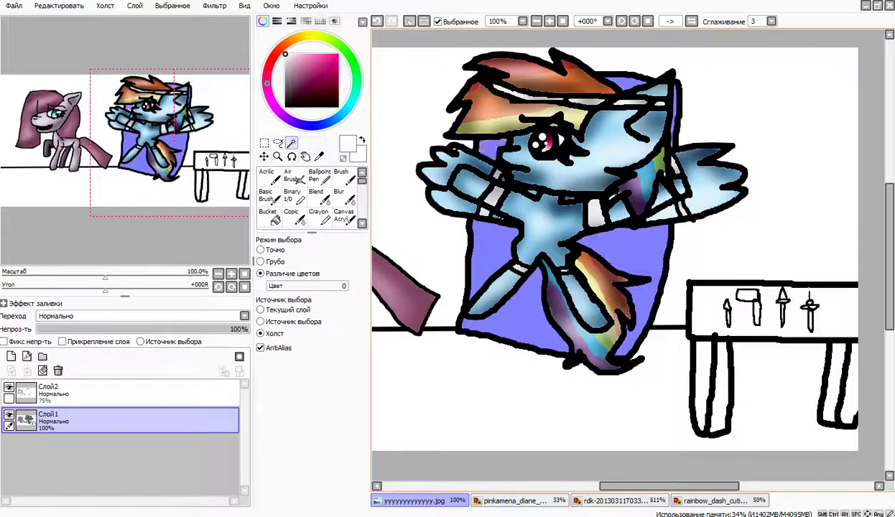
drag(173, 142, 167, 140)
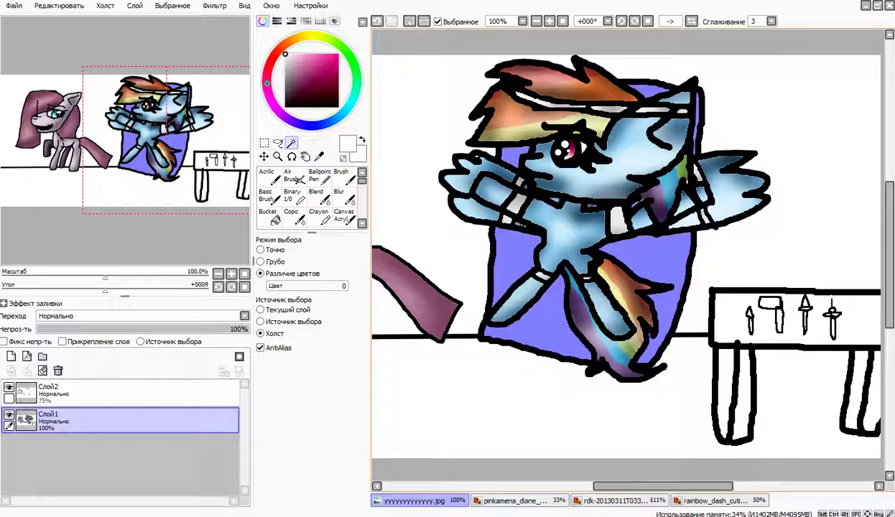
Fill the selected board areas with a reddish brown using the Binary tool at size 100
click(294, 197)
click(306, 425)
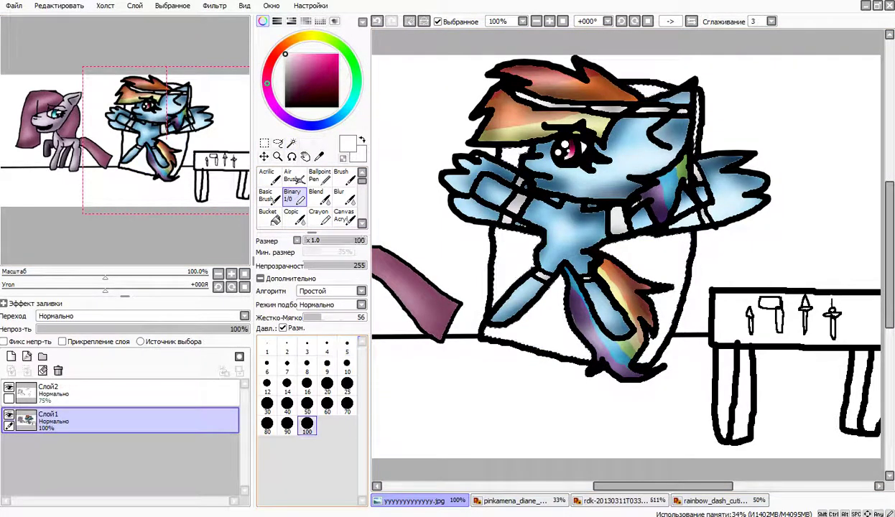
click(295, 39)
drag(312, 83, 339, 76)
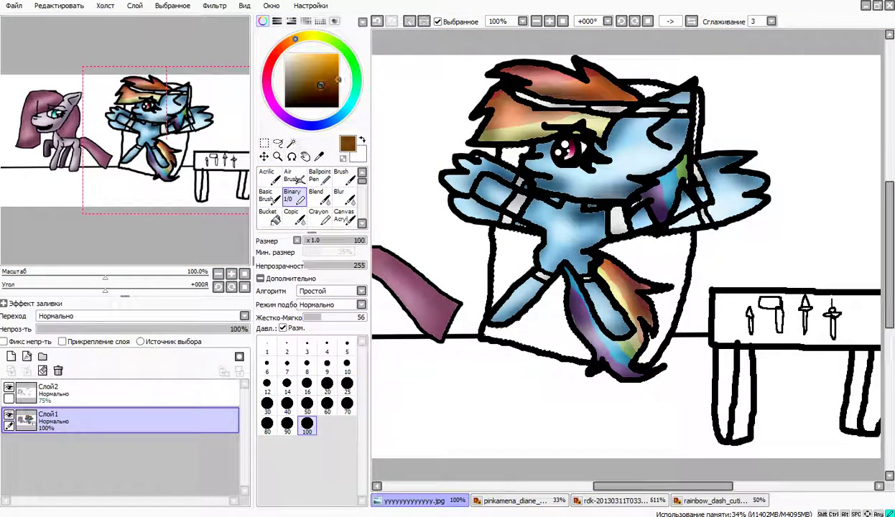
mouse_move(503, 152)
mouse_down()
mouse_move(745, 68)
mouse_move(403, 283)
mouse_move(647, 309)
mouse_up()
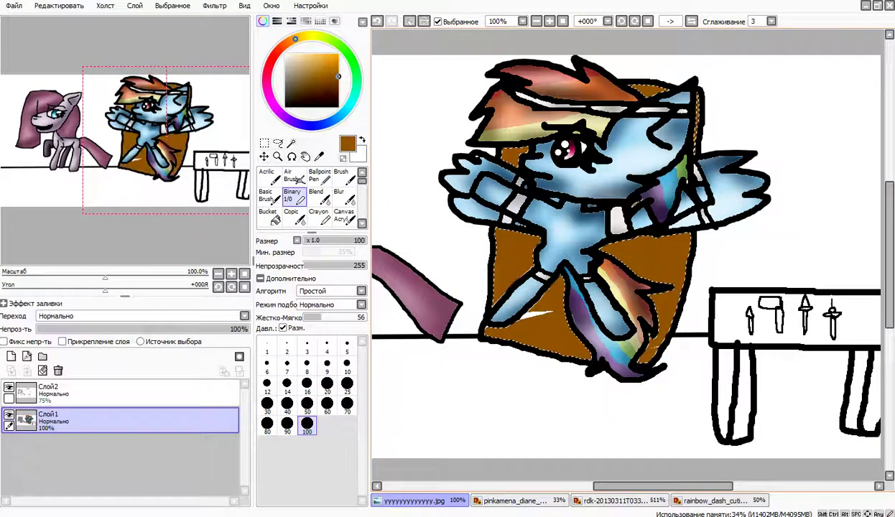
click(290, 41)
drag(514, 155, 647, 309)
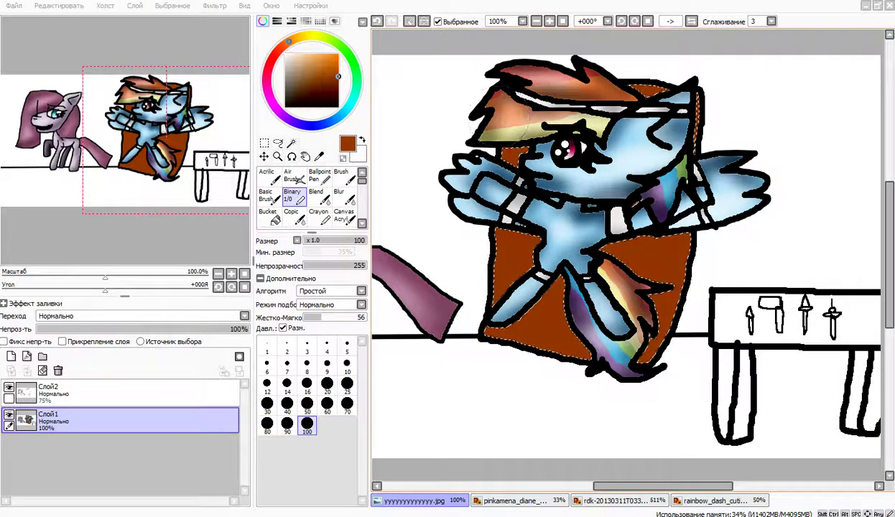
Shade the board's lower-left areas dark reddish brown with the Air Brush at size 50
click(339, 92)
click(293, 177)
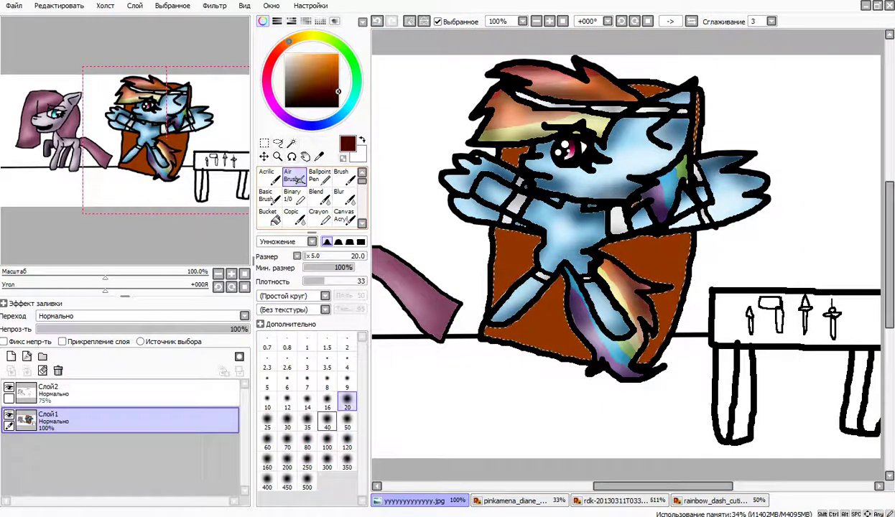
mouse_move(476, 234)
mouse_down()
mouse_move(532, 229)
mouse_move(523, 288)
mouse_move(489, 244)
mouse_move(503, 238)
mouse_move(554, 284)
mouse_move(503, 323)
mouse_up()
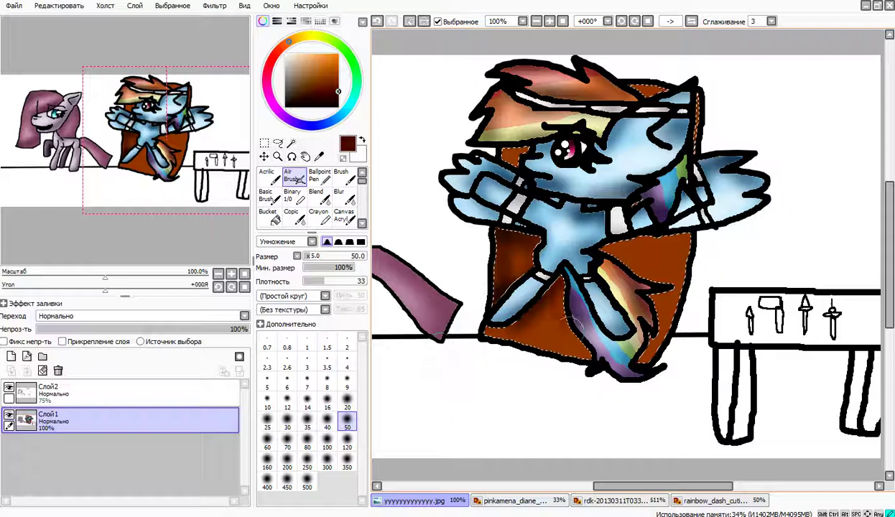
drag(576, 322, 596, 380)
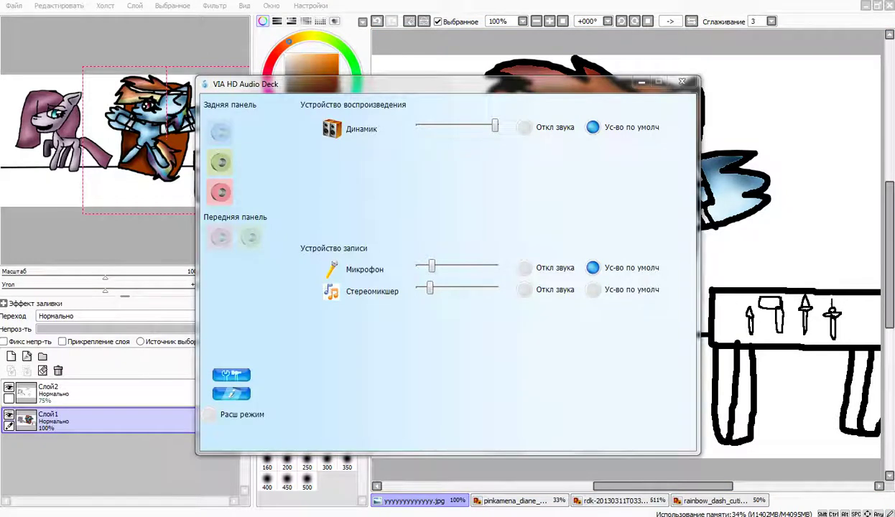
Raise the microphone and stereo mixer recording levels slightly in VIA HD Audio Deck, and minimise its window
drag(432, 265, 440, 266)
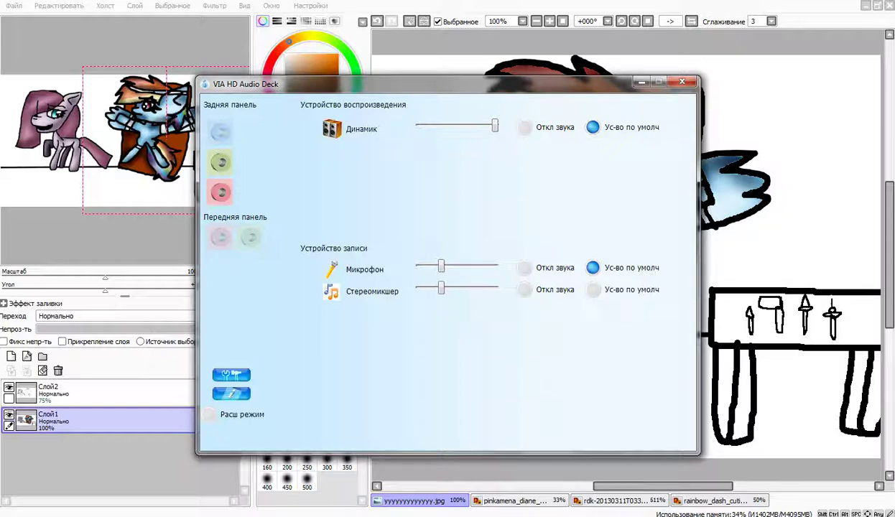
click(642, 82)
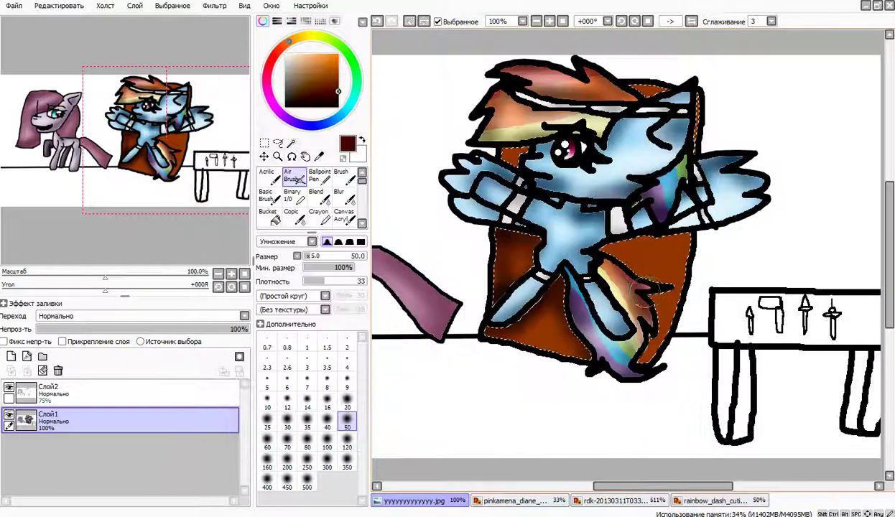
Continue the dark brown Air Brush shading around the tail, along the board's edges and beside the pony's face
mouse_move(611, 250)
mouse_down()
mouse_move(597, 246)
mouse_move(625, 263)
mouse_move(624, 291)
mouse_up()
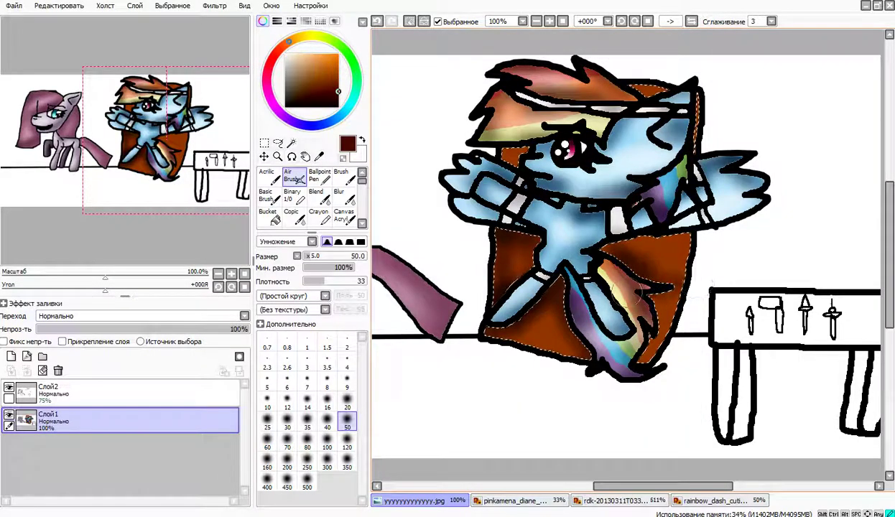
mouse_move(589, 368)
mouse_down()
mouse_move(521, 339)
mouse_move(535, 341)
mouse_up()
mouse_move(644, 284)
mouse_down()
mouse_move(595, 246)
mouse_move(561, 253)
mouse_up()
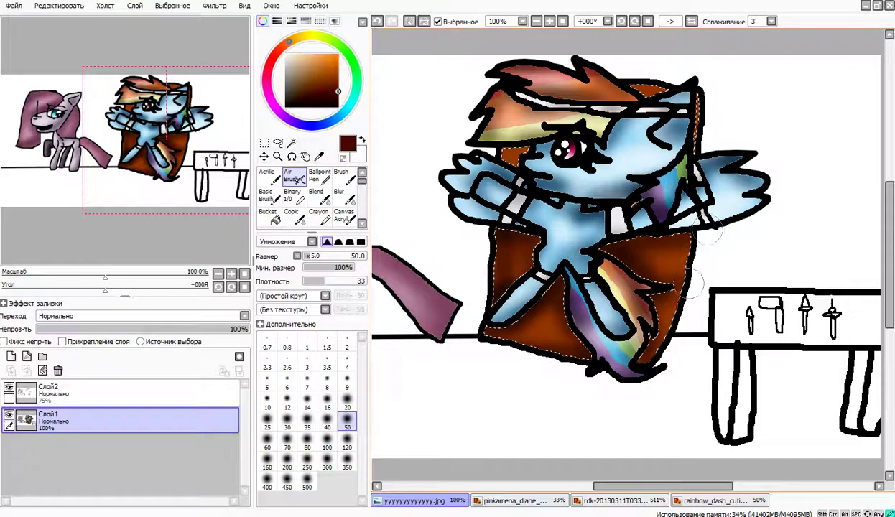
drag(674, 277, 653, 317)
mouse_move(524, 177)
mouse_down()
mouse_move(508, 161)
mouse_move(515, 172)
mouse_up()
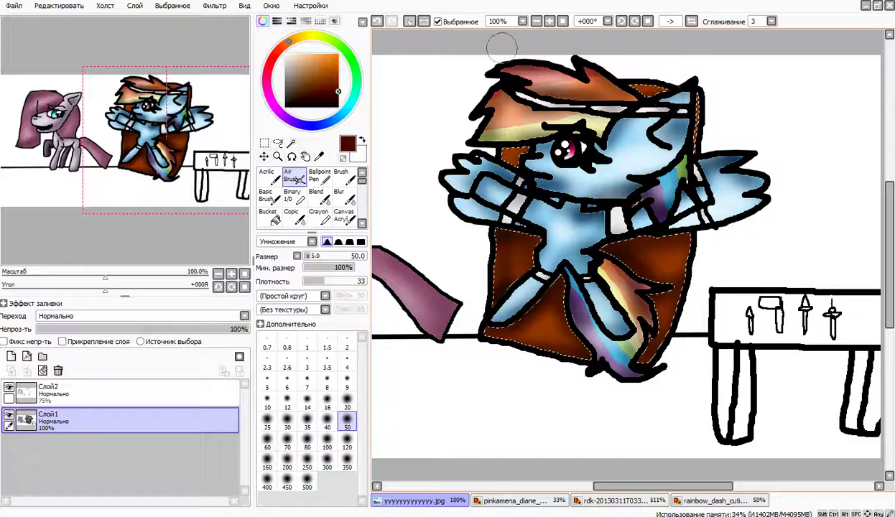
Airbrush soft white highlights onto the board on layer Слой2 at size 50, and clear the selection
click(292, 70)
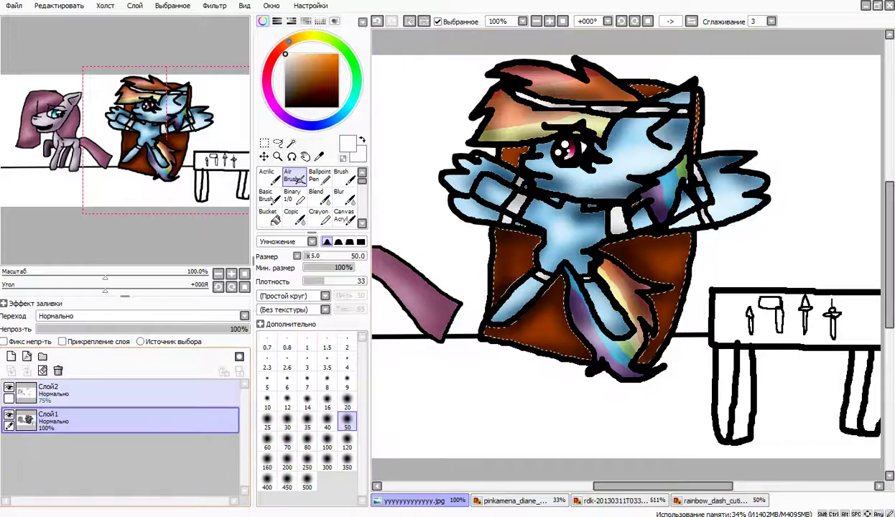
click(107, 391)
drag(564, 326, 541, 321)
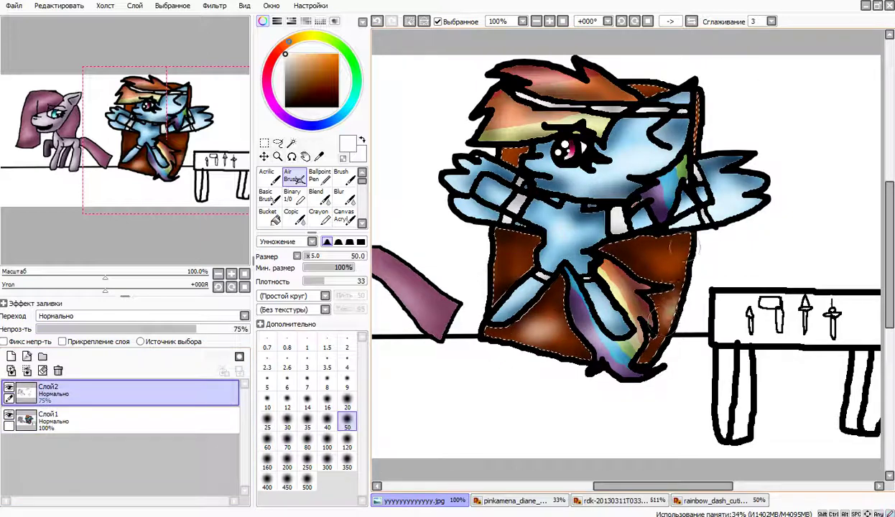
drag(679, 253, 675, 265)
drag(649, 253, 634, 259)
drag(509, 255, 506, 263)
drag(508, 161, 516, 157)
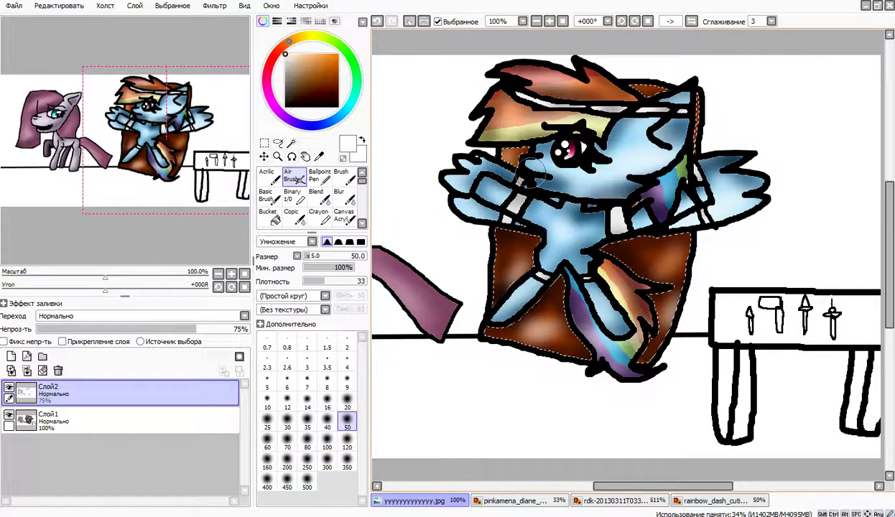
drag(645, 84, 614, 83)
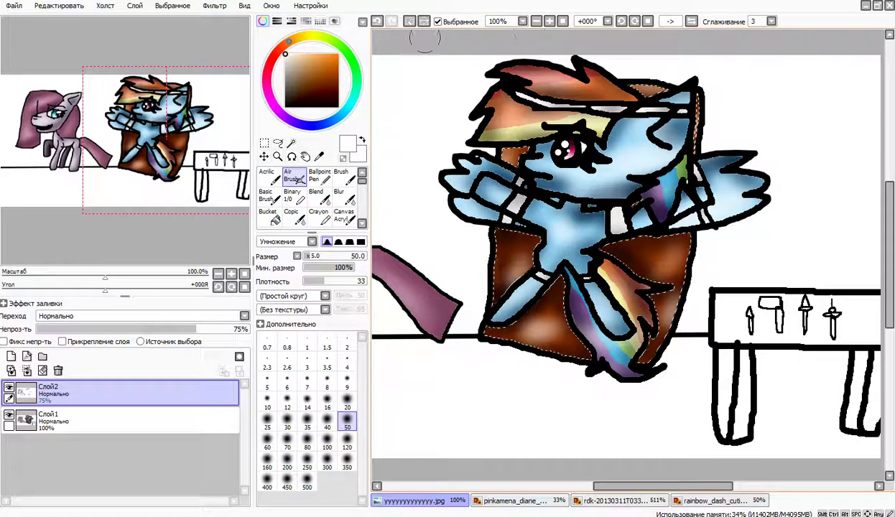
click(410, 22)
On layer Слой1, select the white areas of the tabletop and its legs with the Magic Wand, excluding the tools
click(122, 420)
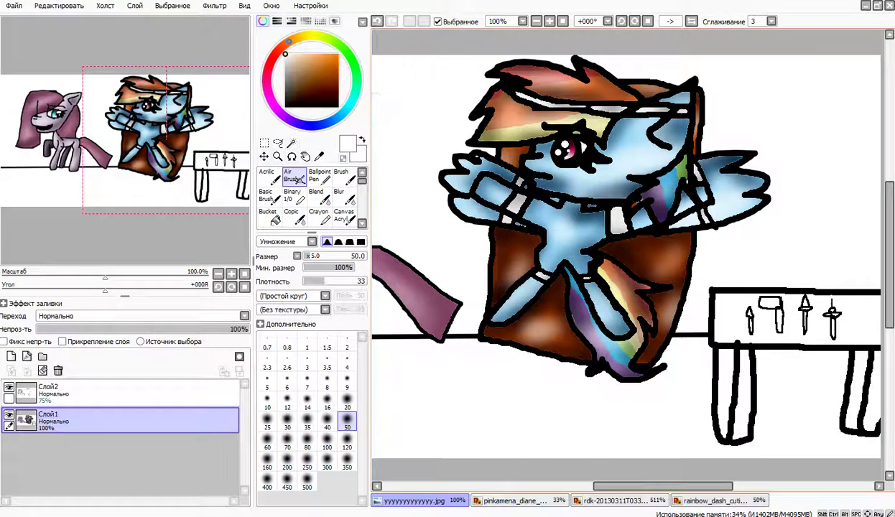
click(291, 143)
click(186, 145)
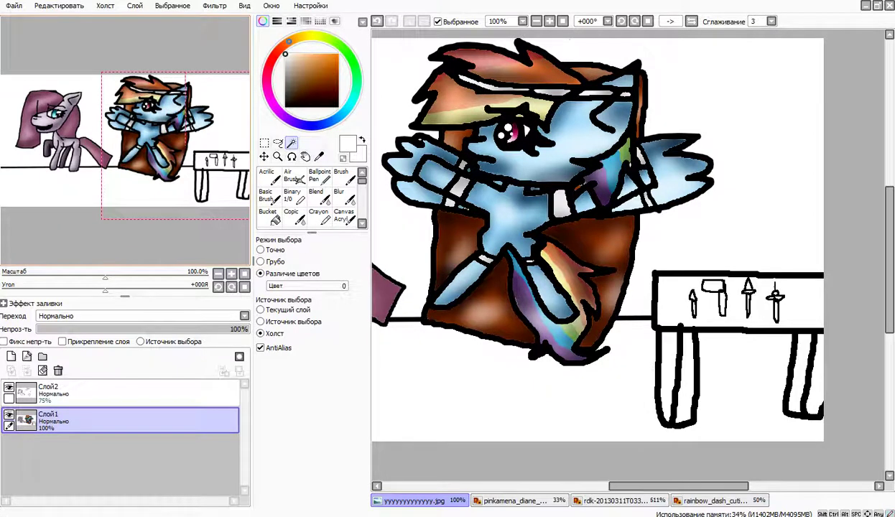
click(675, 305)
click(668, 374)
click(687, 373)
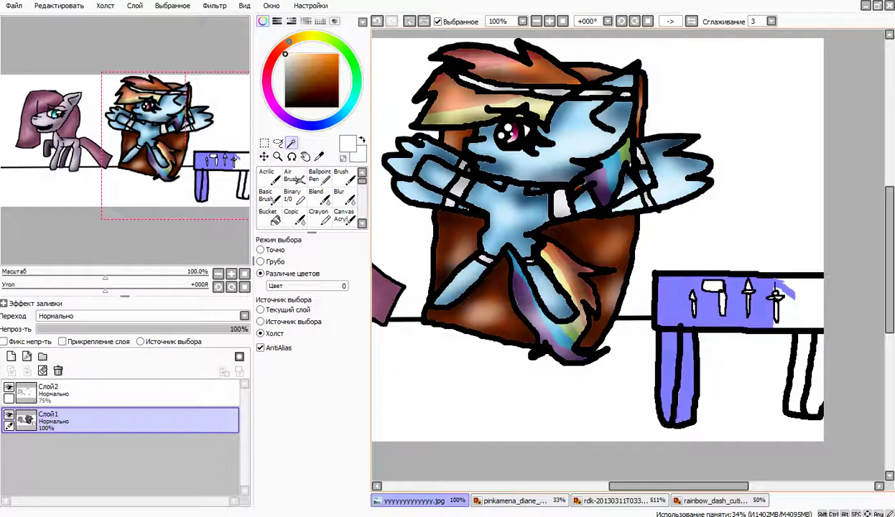
click(804, 302)
click(795, 374)
click(816, 373)
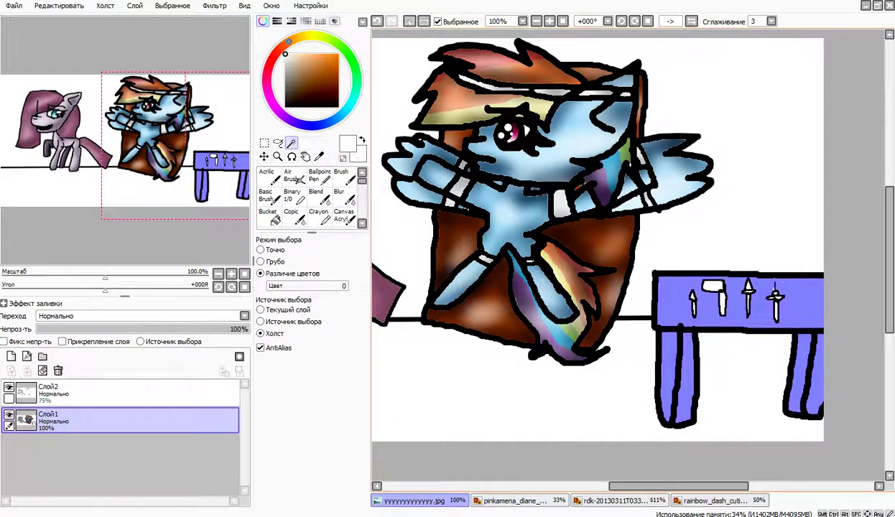
Fill the selected table areas with light grey using the Binary tool at size 100, and hide the selection outline
click(292, 196)
click(284, 67)
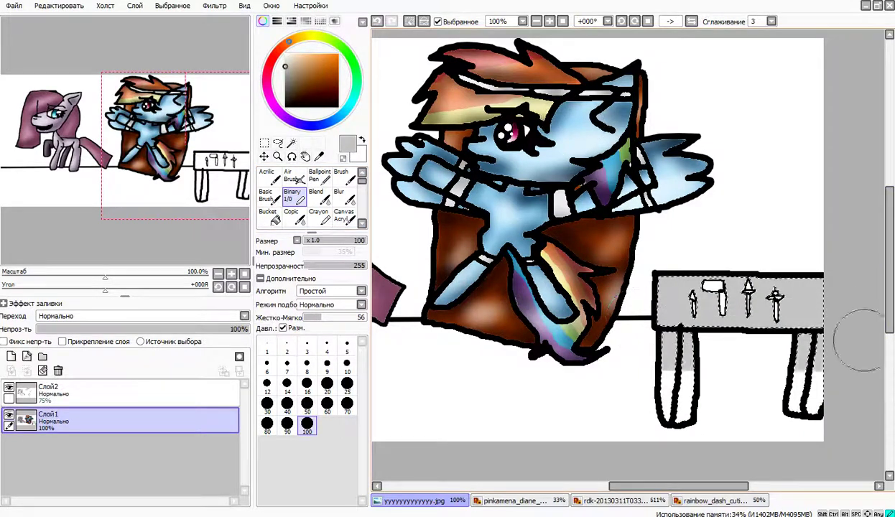
drag(865, 340, 789, 369)
click(452, 23)
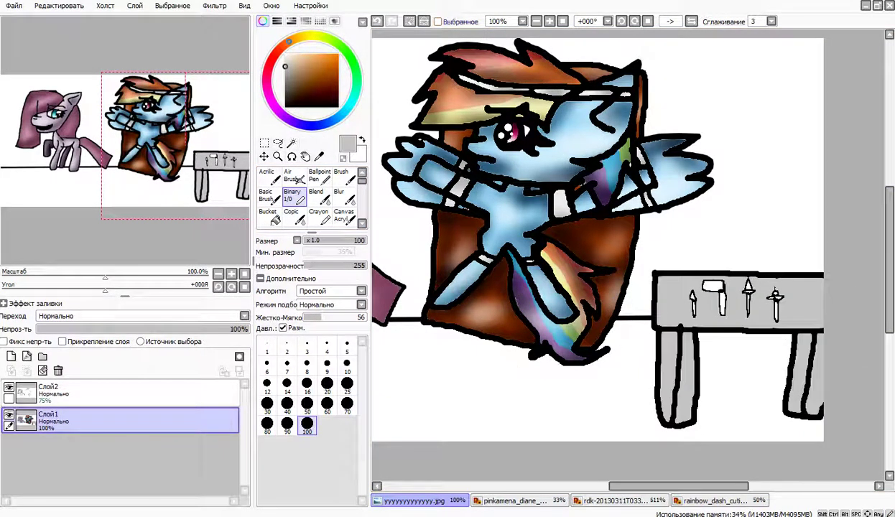
Airbrush dark grey shading onto the table at size 50, and add soft white highlights on layer Слой2
click(295, 176)
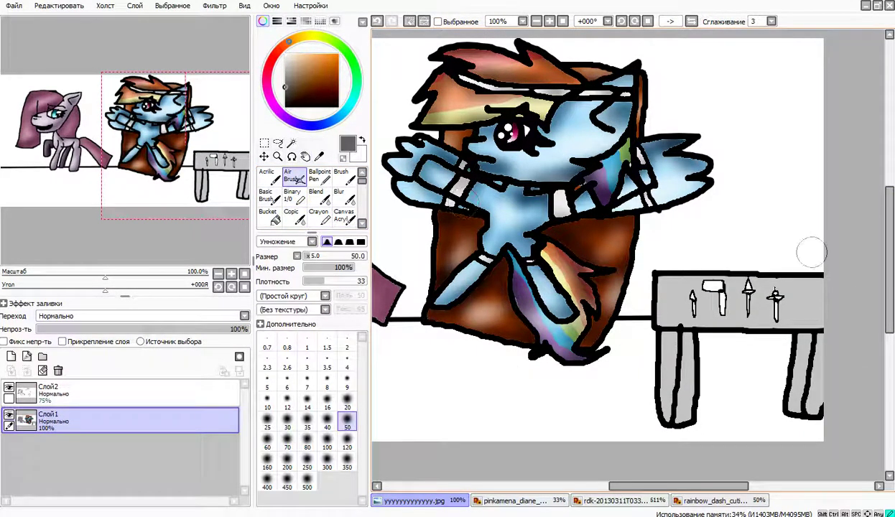
mouse_move(661, 275)
mouse_down()
mouse_move(787, 273)
mouse_move(713, 267)
mouse_move(853, 290)
mouse_move(803, 282)
mouse_move(825, 288)
mouse_move(833, 331)
mouse_move(847, 319)
mouse_move(807, 343)
mouse_move(697, 339)
mouse_move(648, 326)
mouse_move(665, 289)
mouse_move(641, 379)
mouse_move(650, 447)
mouse_move(691, 389)
mouse_move(673, 435)
mouse_up()
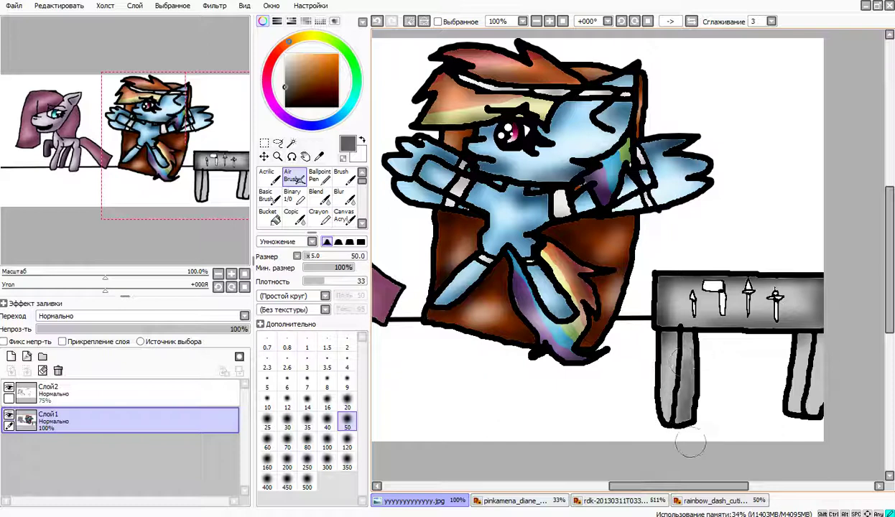
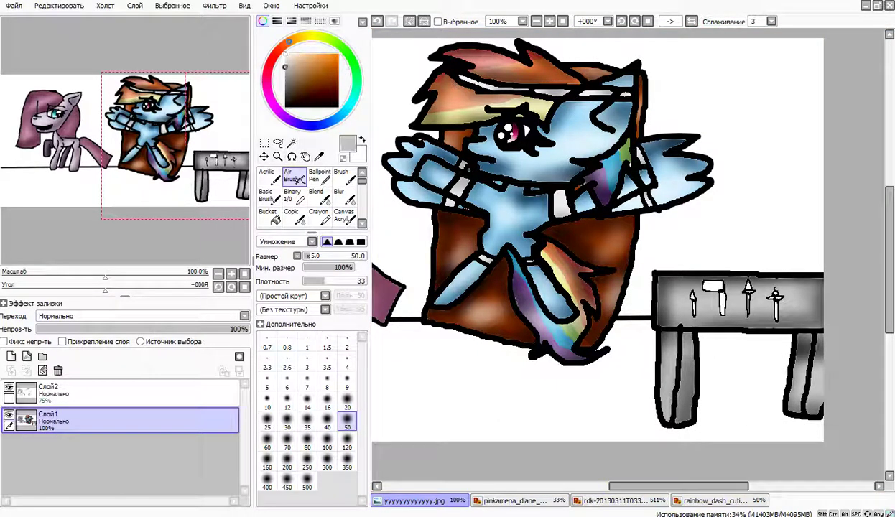
click(285, 54)
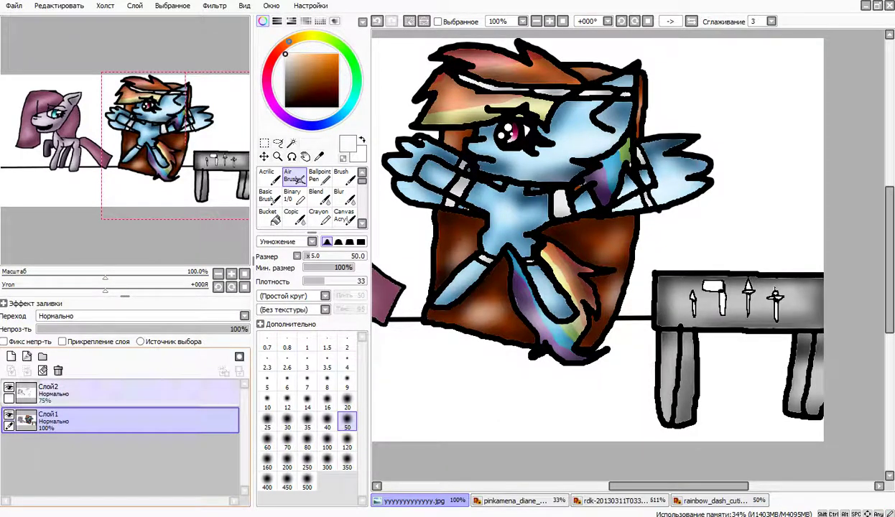
click(129, 393)
mouse_move(815, 286)
mouse_down()
mouse_move(711, 284)
mouse_move(707, 307)
mouse_up()
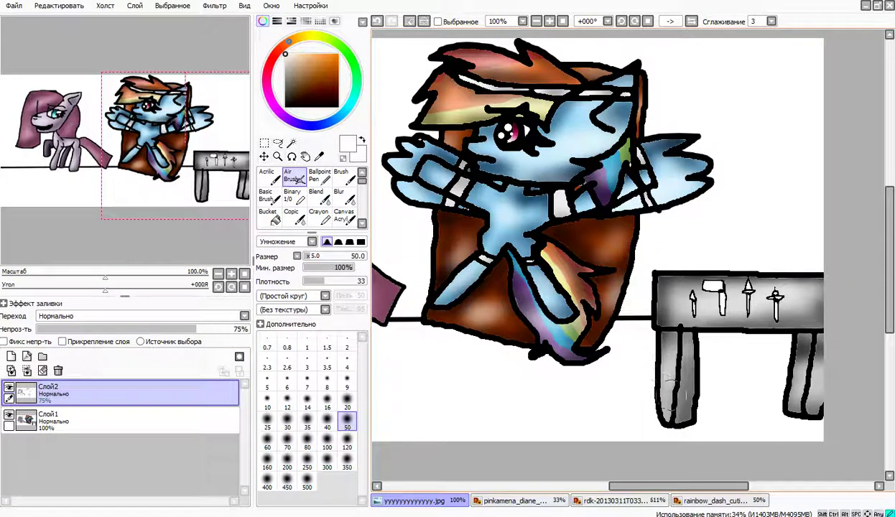
mouse_move(710, 354)
mouse_down()
mouse_move(832, 367)
mouse_move(818, 349)
mouse_move(869, 361)
mouse_move(837, 360)
mouse_up()
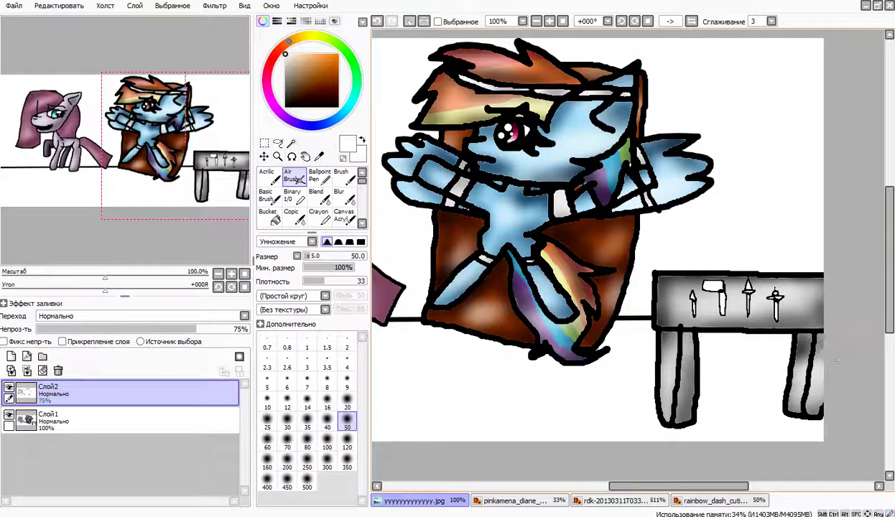
On a new layer, airbrush a dark red stain on the table's right end and deepen it with near-black red and black
click(11, 357)
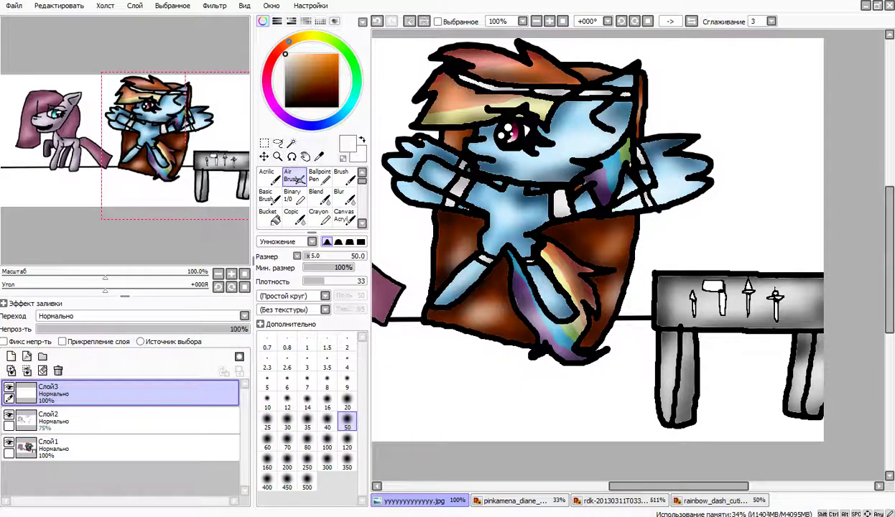
click(549, 21)
drag(185, 146, 235, 154)
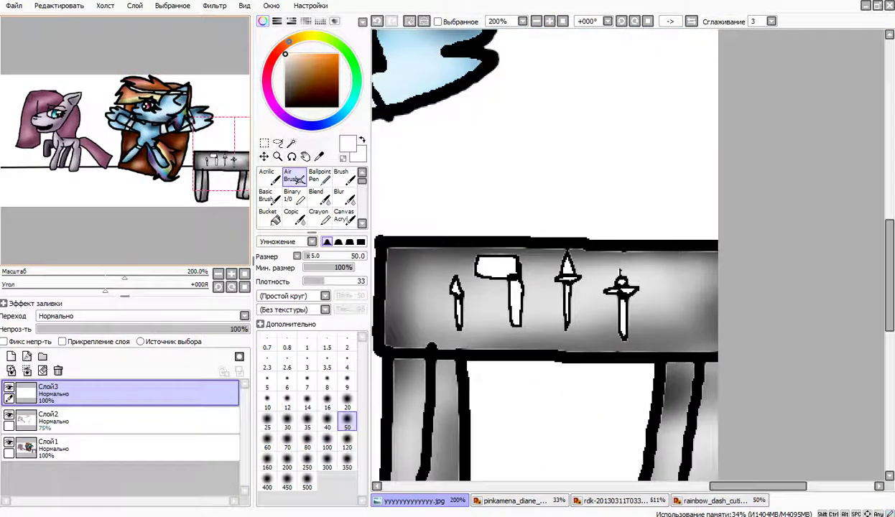
click(277, 53)
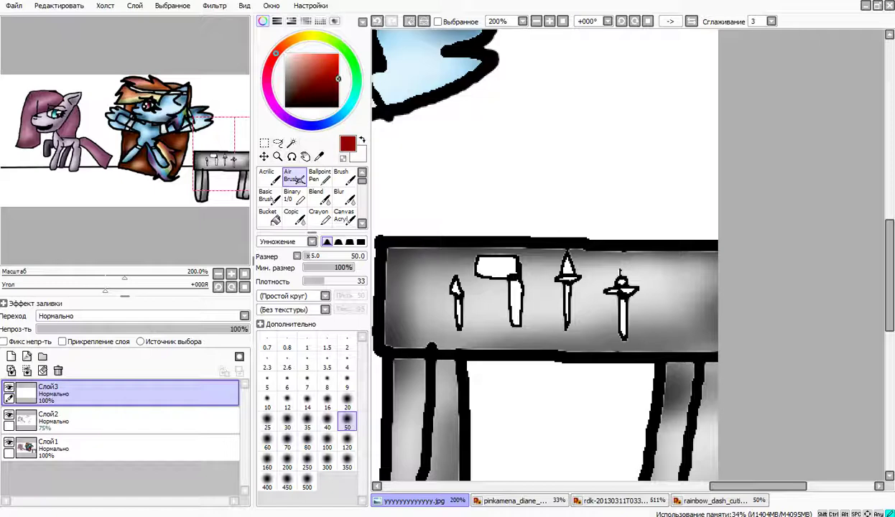
mouse_move(604, 263)
mouse_down()
mouse_move(660, 259)
mouse_move(693, 287)
mouse_move(685, 316)
mouse_move(665, 305)
mouse_move(625, 311)
mouse_up()
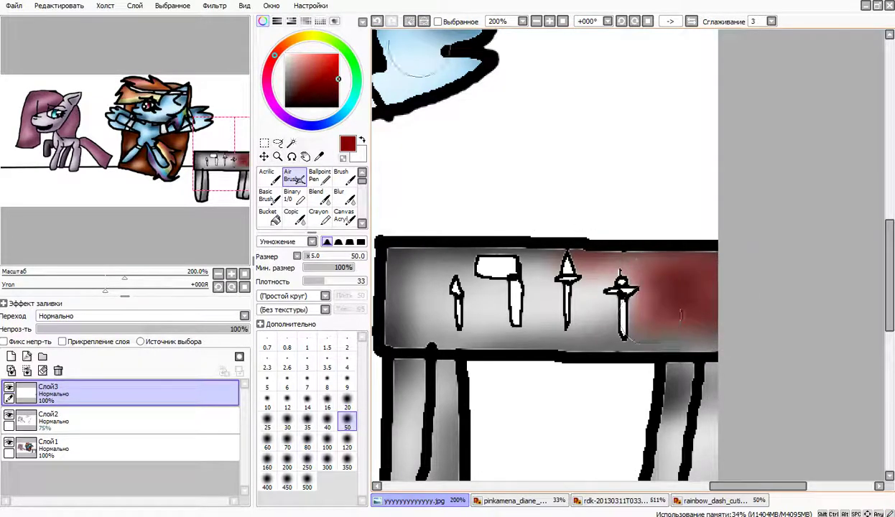
click(337, 98)
mouse_move(679, 247)
mouse_down()
mouse_move(690, 287)
mouse_move(735, 286)
mouse_up()
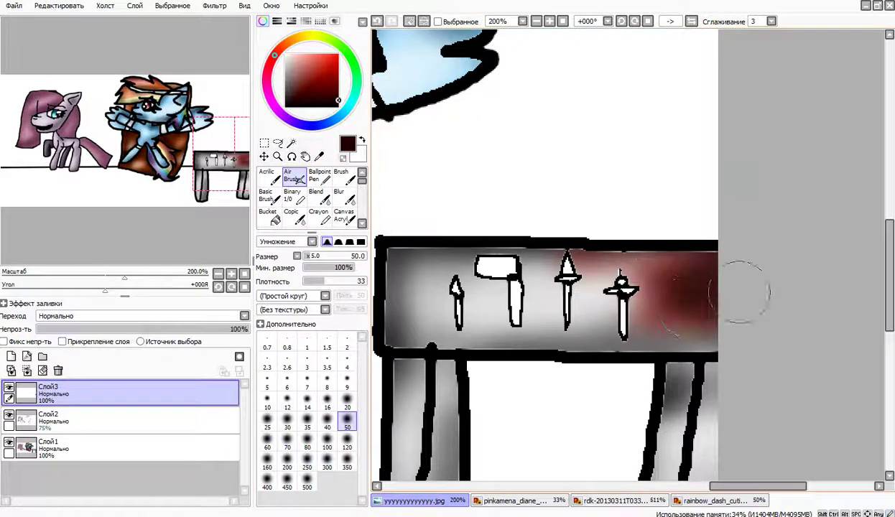
click(338, 107)
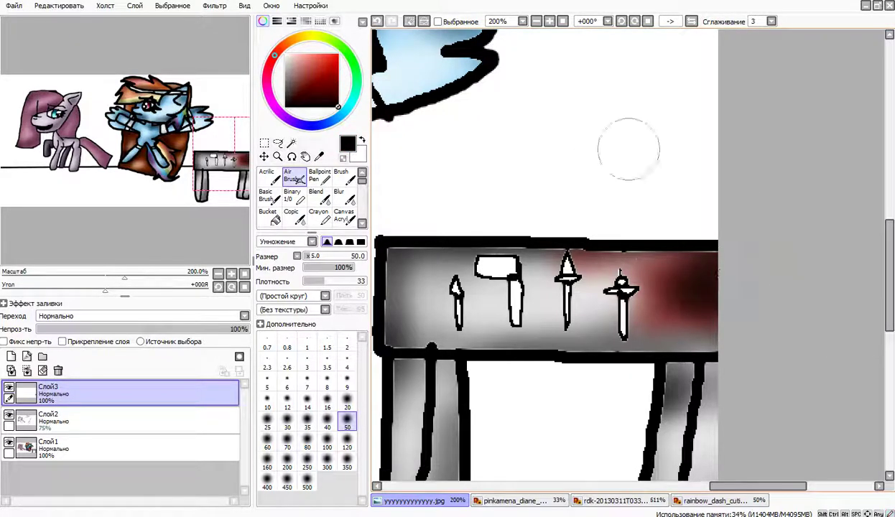
Clear the table selection and turn the selection display back on
click(537, 20)
click(537, 20)
click(537, 21)
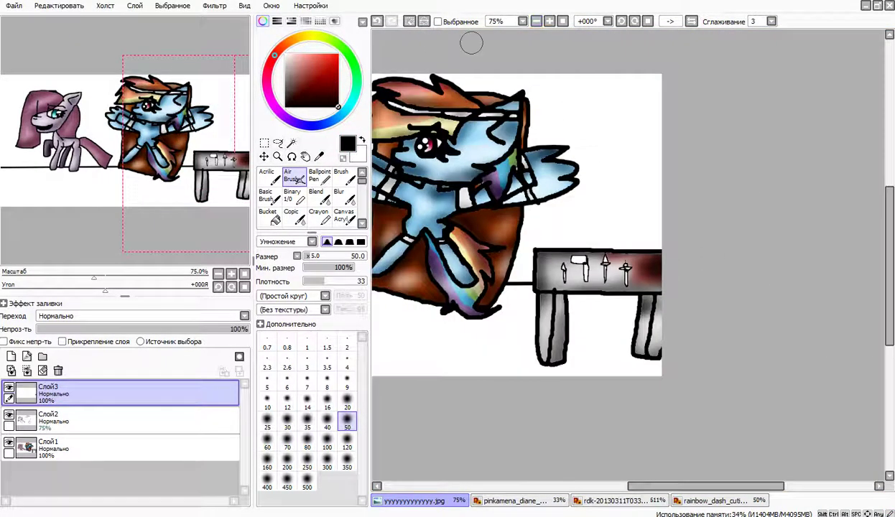
click(438, 22)
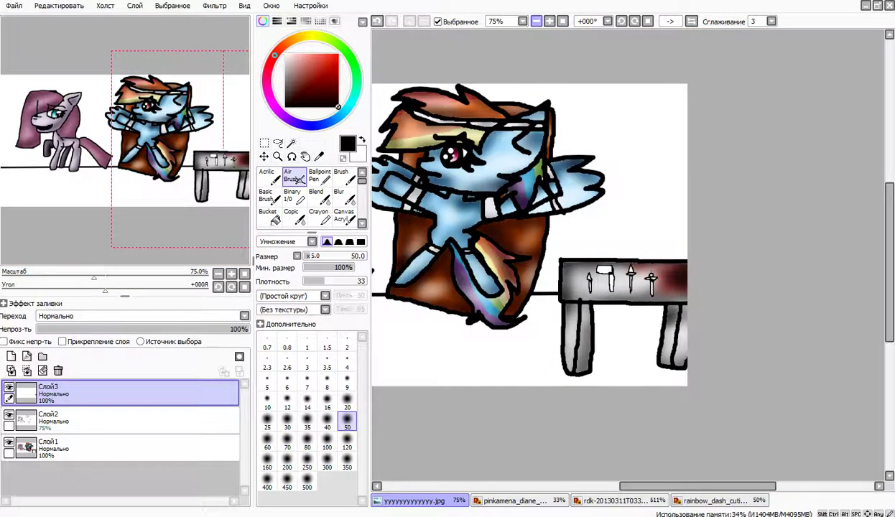
Select the blade of the leftmost tool on the table and fill it light grey on layer Слой1 using the Binary tool at size 100
click(550, 20)
click(549, 20)
click(550, 21)
click(550, 21)
drag(223, 151, 217, 161)
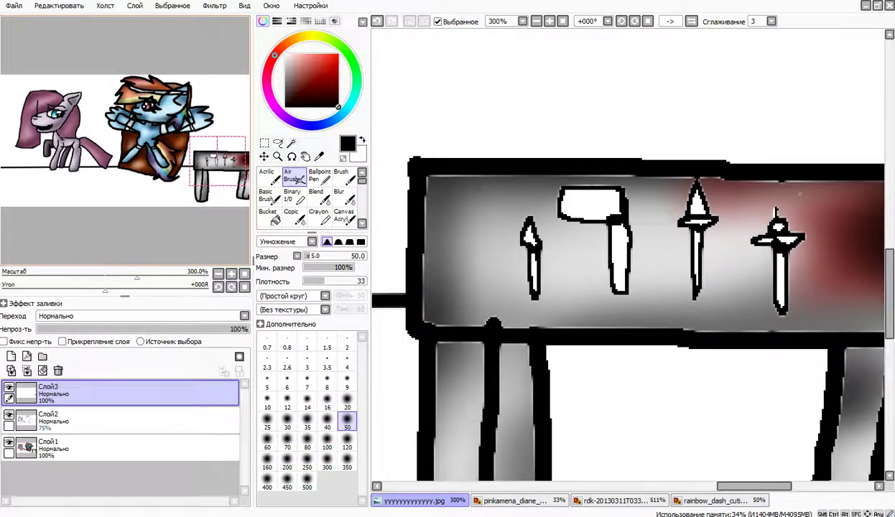
key(w)
click(530, 235)
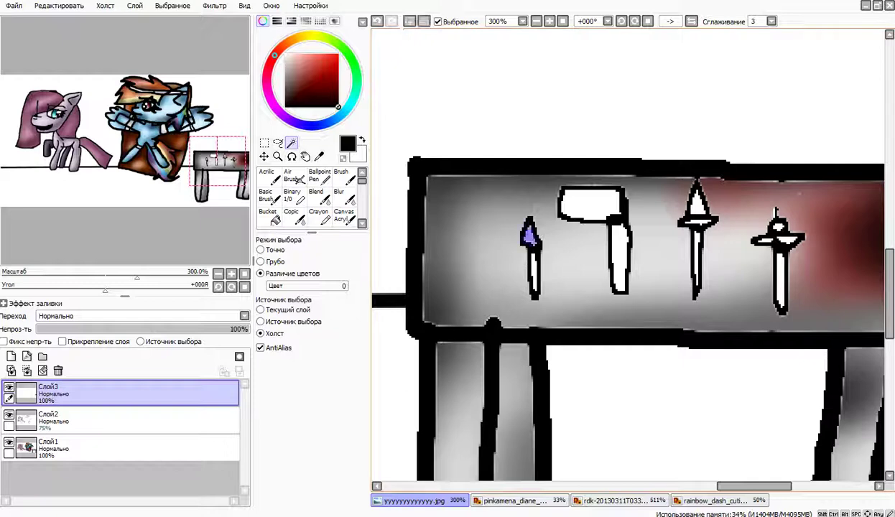
click(115, 449)
click(294, 197)
right_click(598, 234)
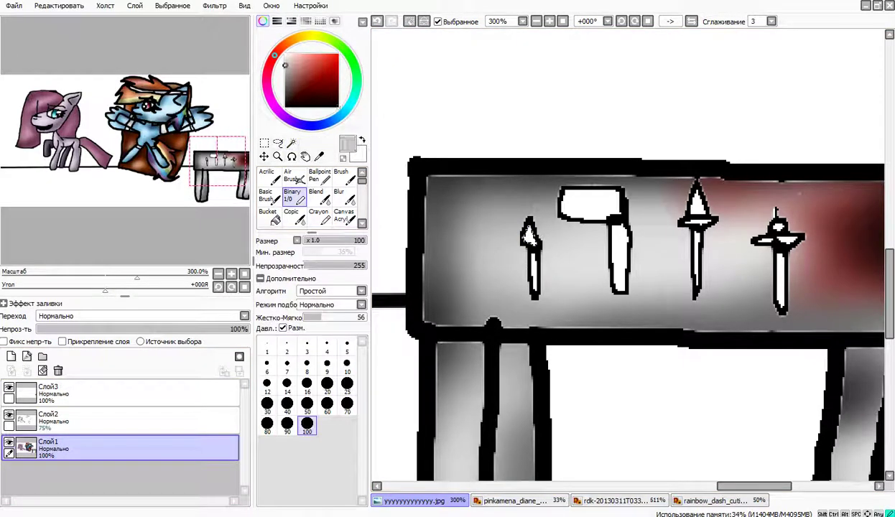
click(607, 266)
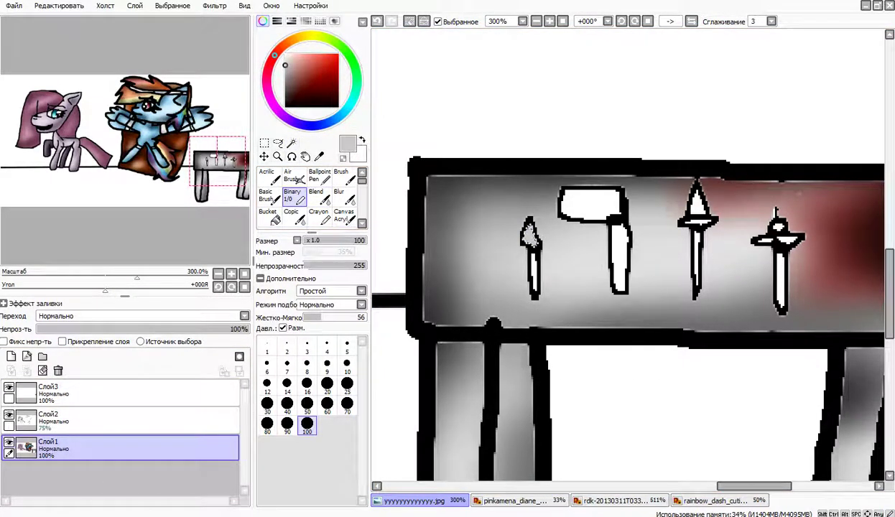
Airbrush dark grey shading and a white highlight onto the leftmost tool's blade at size 9 on layer Слой2, and clear the selection
right_click(459, 241)
click(294, 177)
click(122, 395)
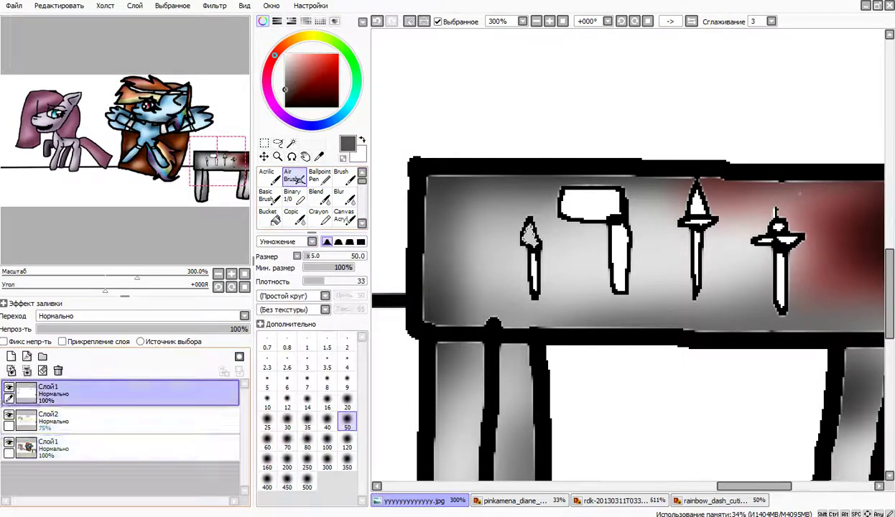
click(123, 421)
click(347, 388)
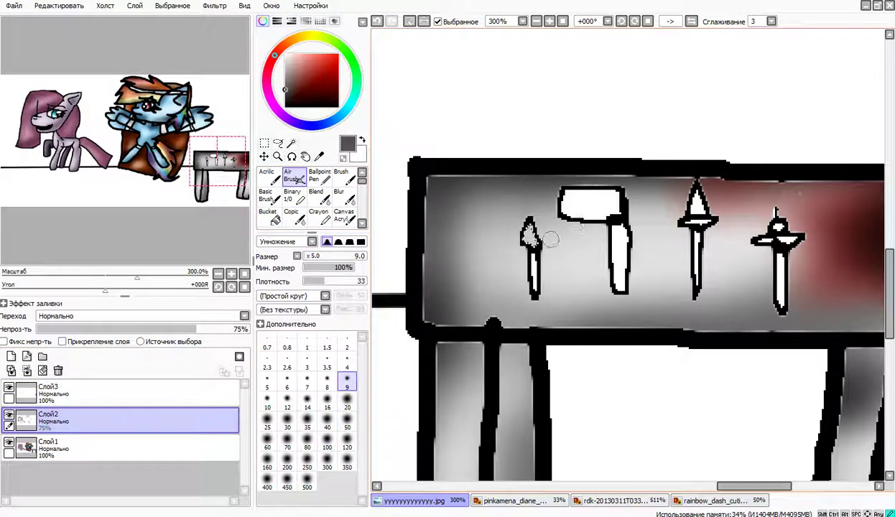
click(286, 55)
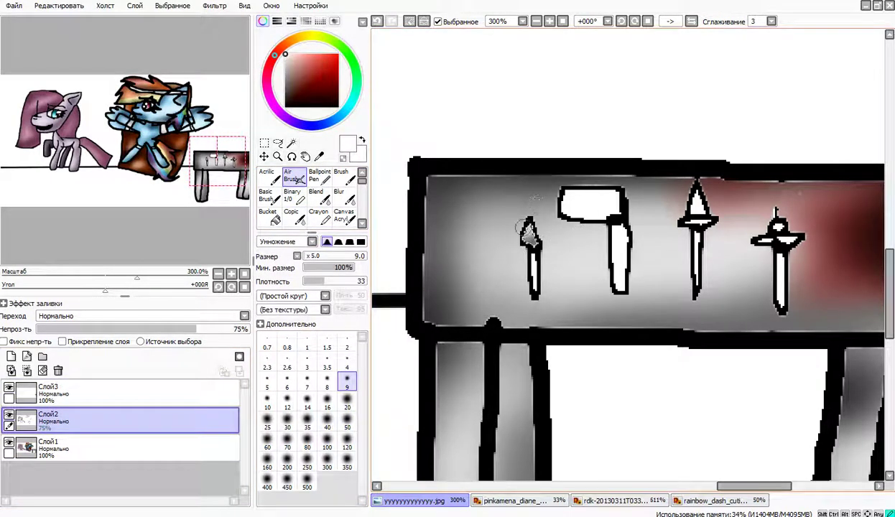
click(410, 22)
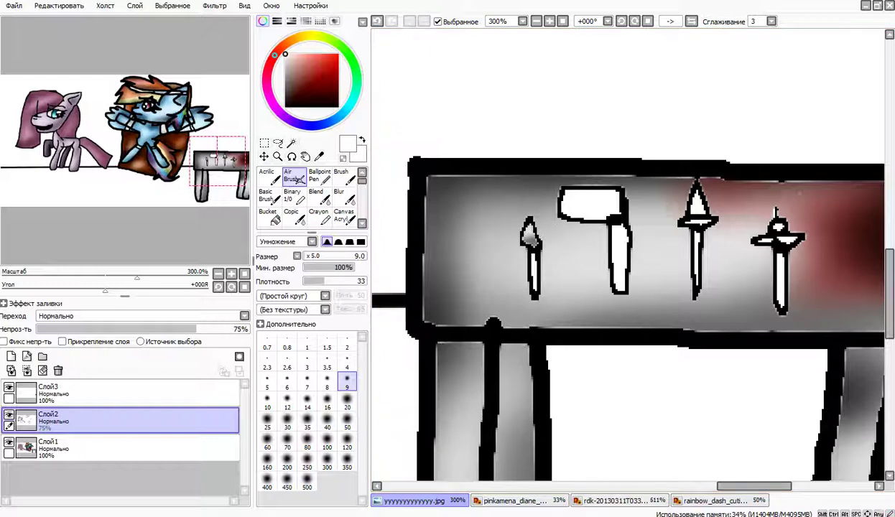
Select the inside of the leftmost tool's handle and fill it reddish brown on layer Слой1 using the Binary tool
click(291, 143)
click(534, 246)
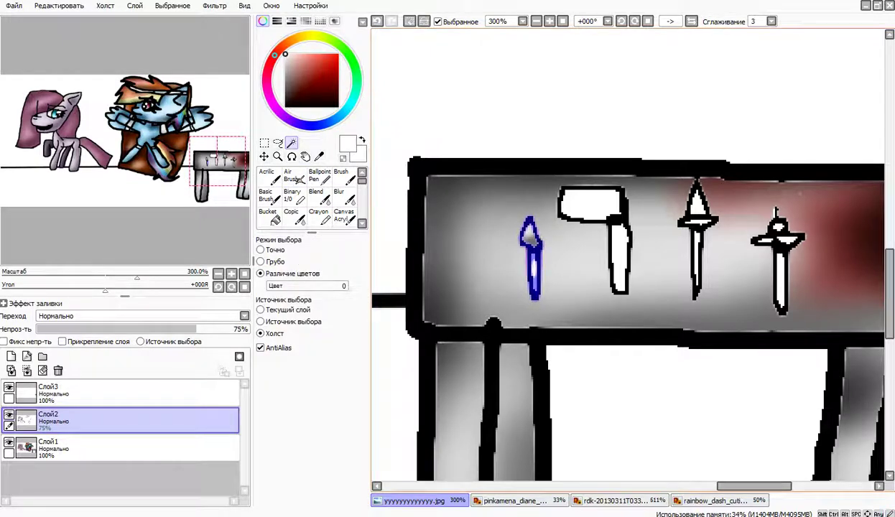
click(411, 22)
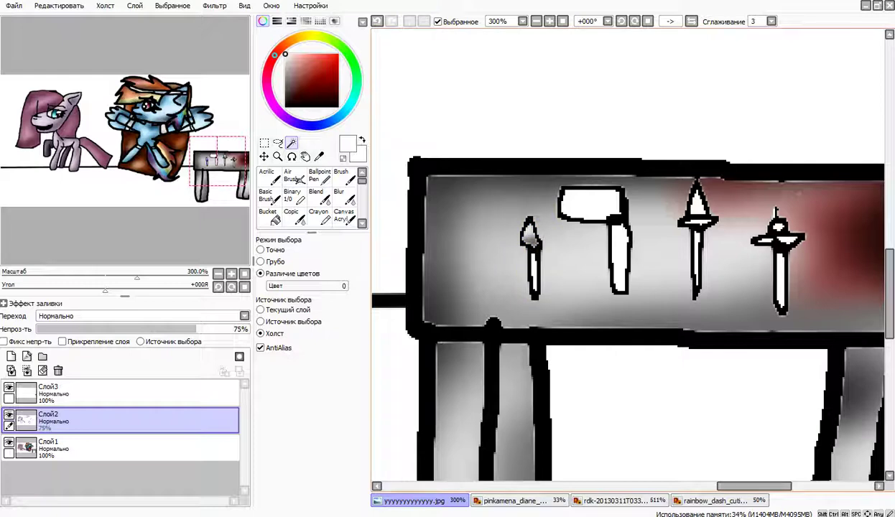
click(534, 272)
click(296, 196)
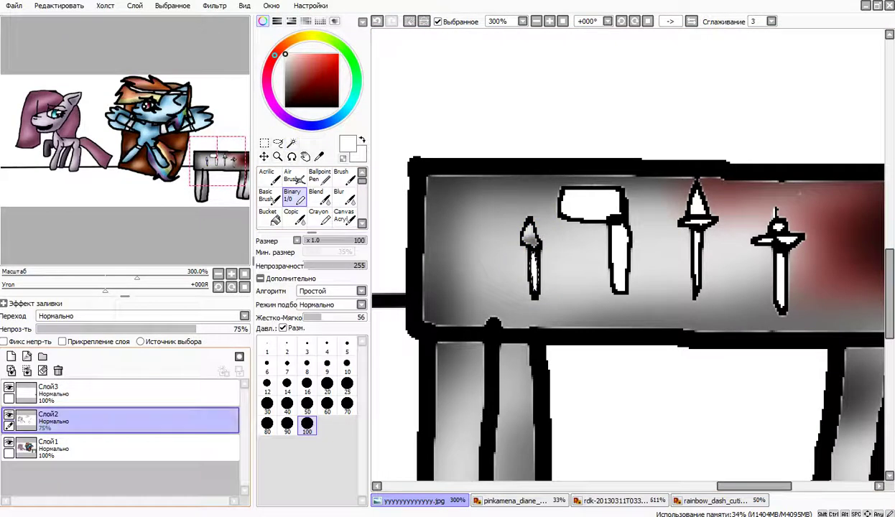
click(136, 447)
drag(324, 76, 337, 81)
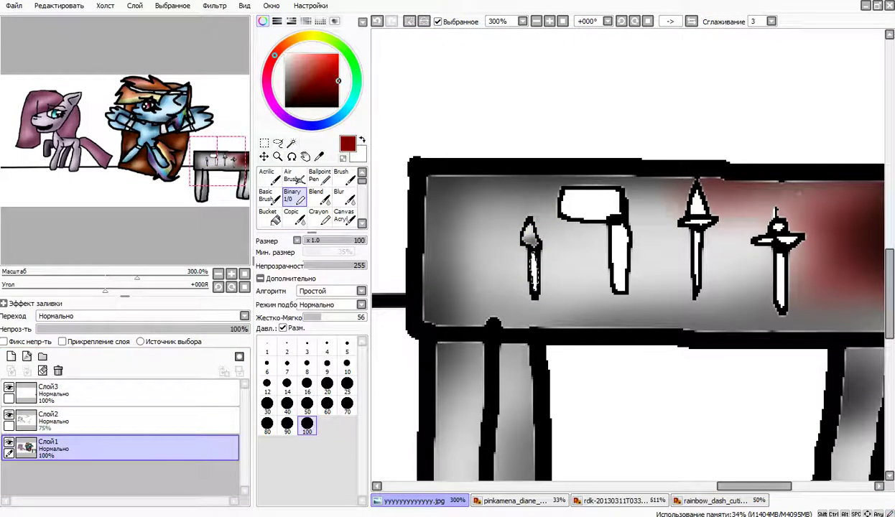
click(287, 42)
drag(533, 253, 534, 291)
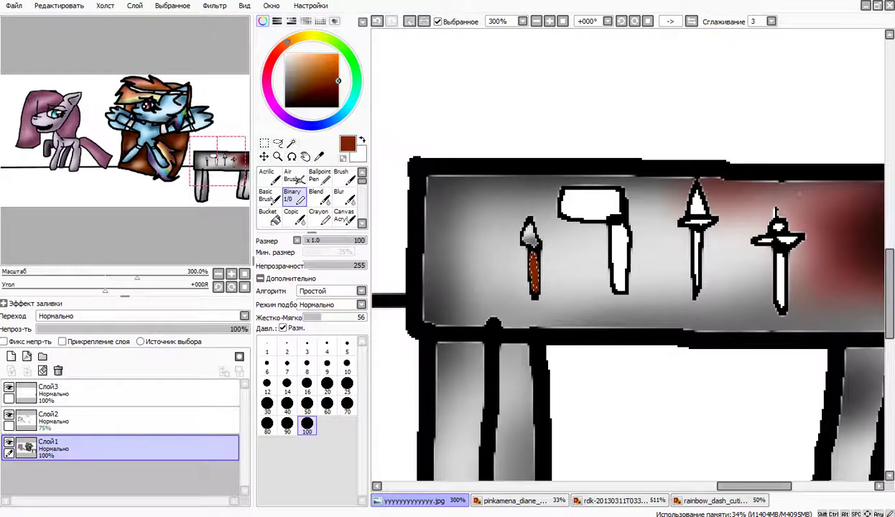
Airbrush near-black brown shading and white highlights onto the small handle on layer Слой2, and clear the selection
click(338, 105)
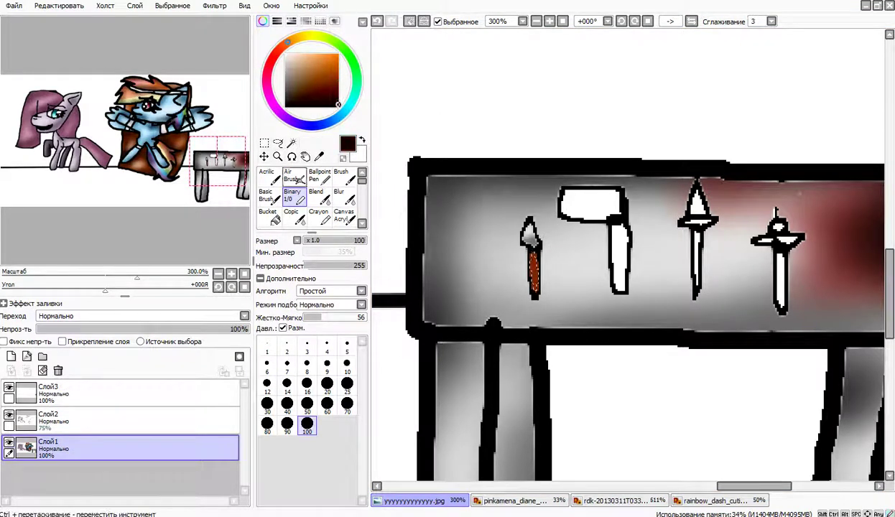
click(294, 176)
click(136, 421)
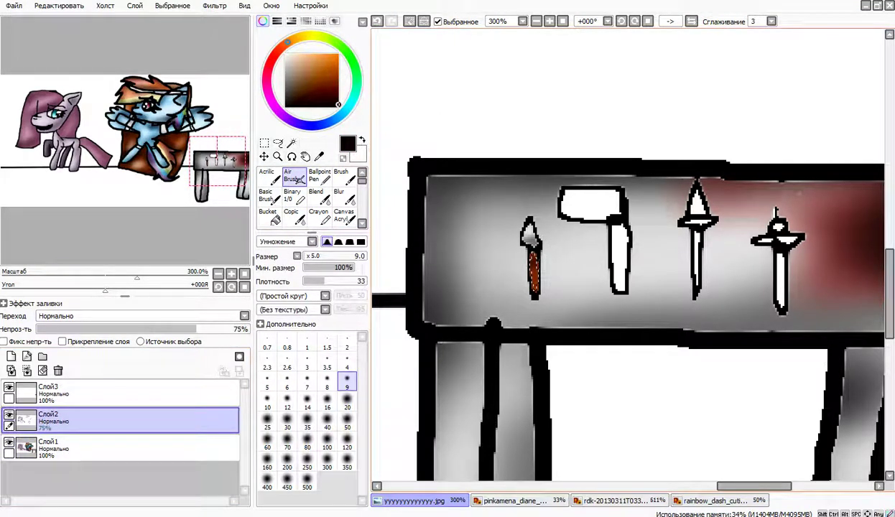
right_click(619, 272)
mouse_move(533, 260)
mouse_down()
mouse_move(534, 278)
mouse_move(533, 260)
mouse_up()
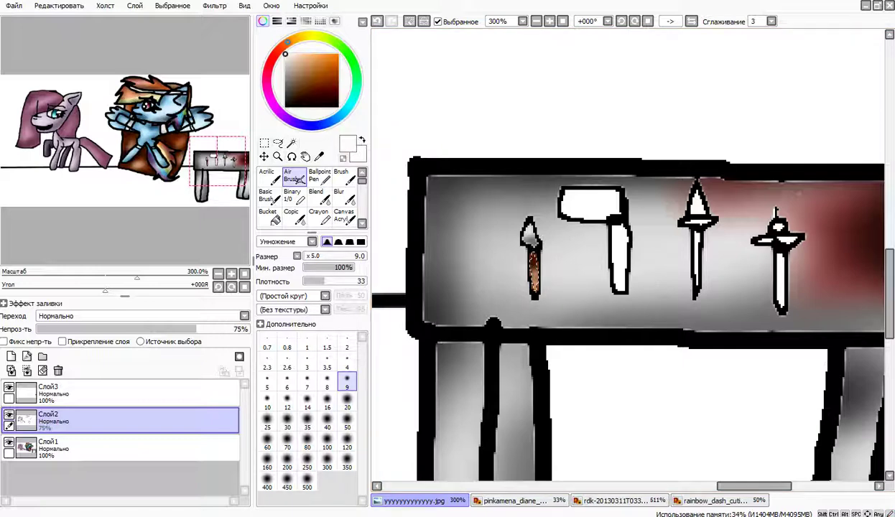
key(ctrl+z)
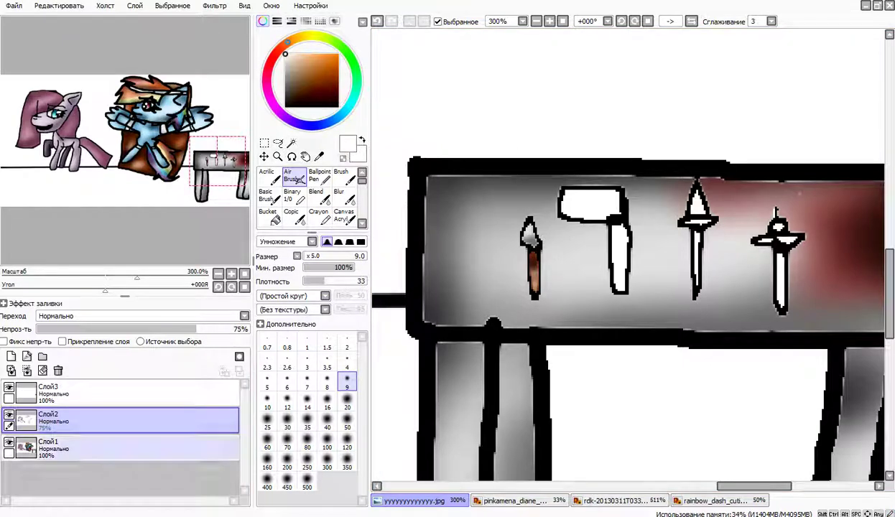
Select the cleaver's rectangular blade and fill it medium grey on layer Слой1 using the Binary tool
click(72, 446)
click(291, 143)
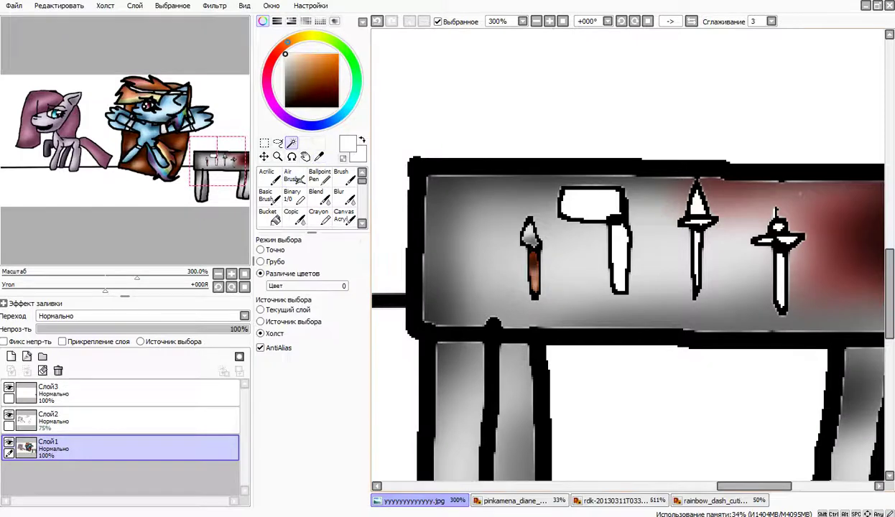
click(591, 202)
click(293, 195)
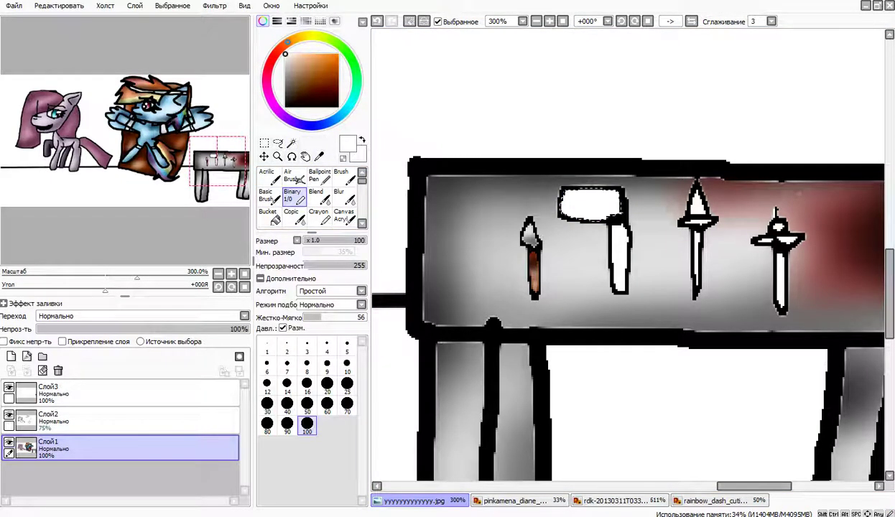
click(285, 77)
drag(497, 186, 702, 217)
Airbrush dark grey shading and soft white highlights onto the cleaver's blade on layer Слой2
click(284, 95)
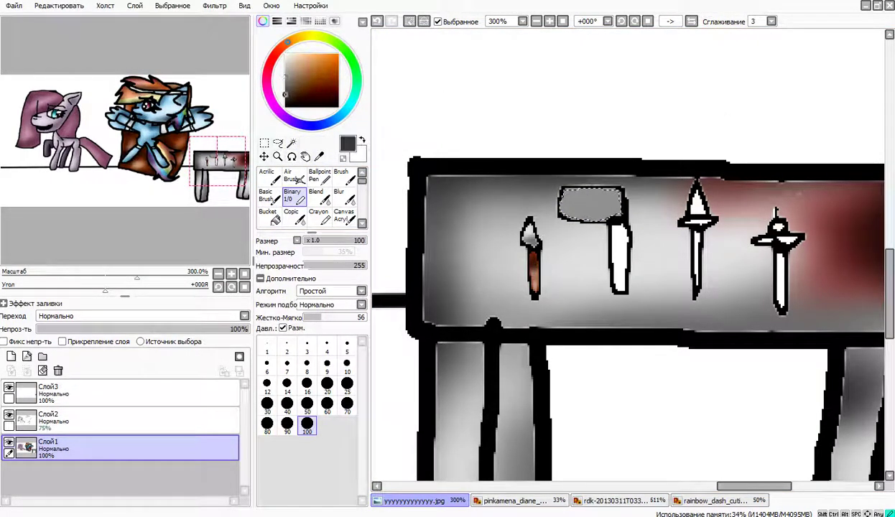
click(293, 176)
click(72, 418)
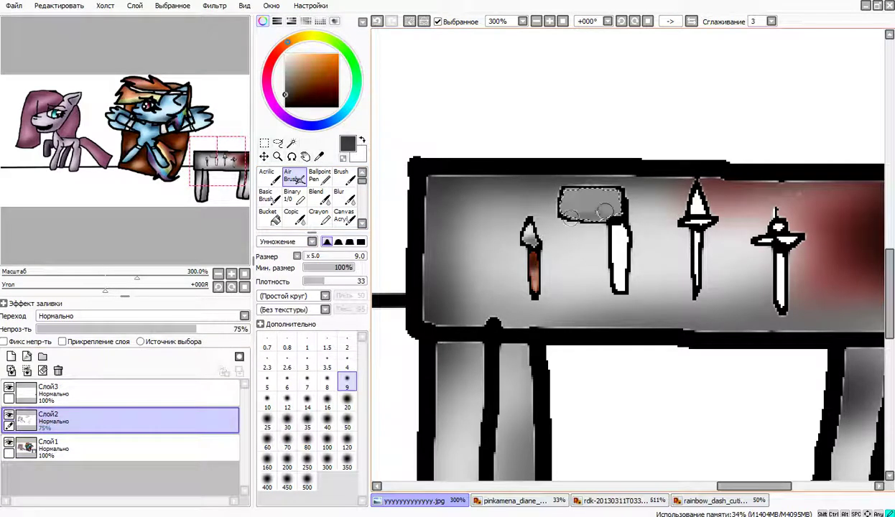
drag(617, 200, 575, 196)
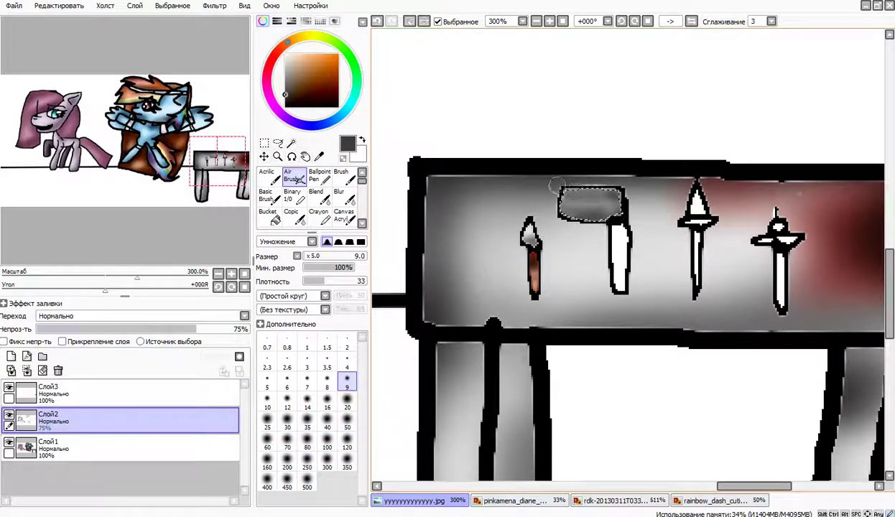
drag(321, 66, 279, 54)
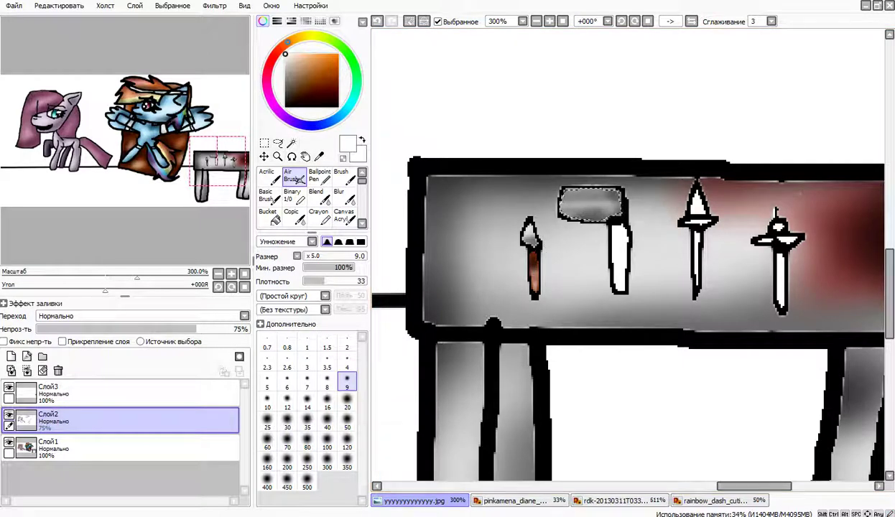
Airbrush a dark red stain onto the cleaver's blade at size 20 on layer Слой3, deepening it with near-black red and black
click(108, 392)
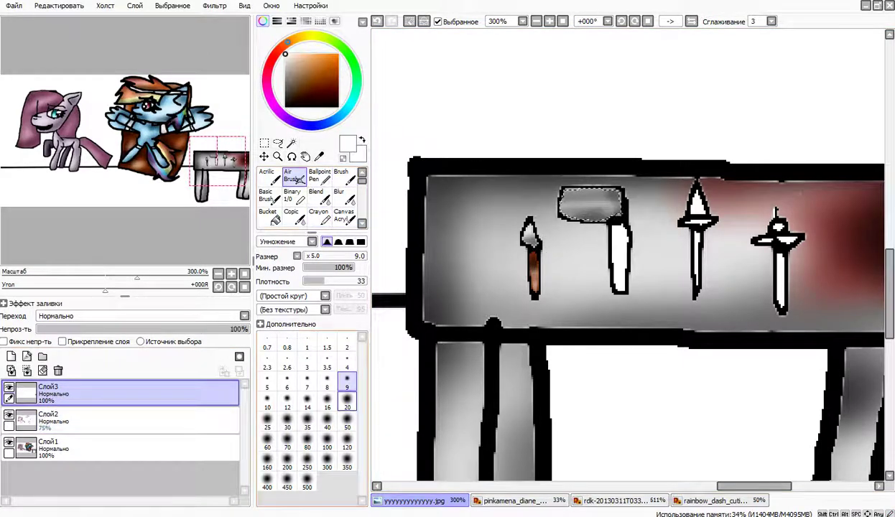
click(347, 403)
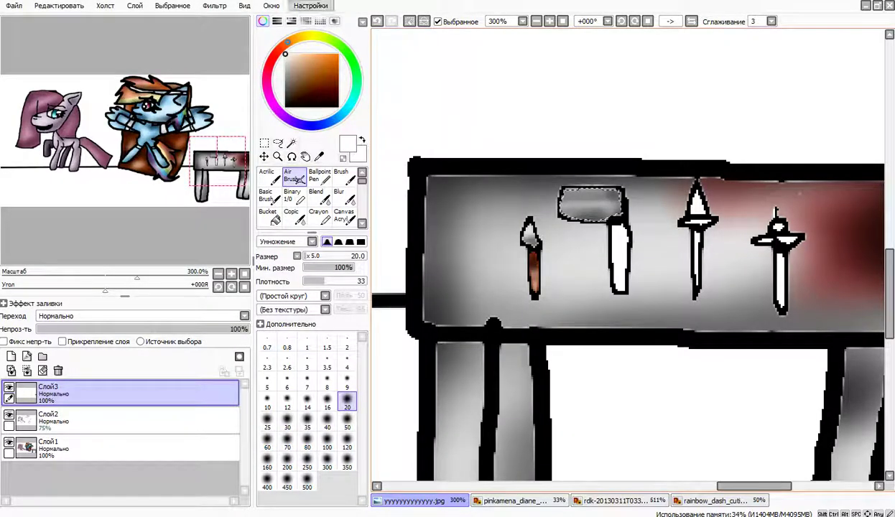
click(274, 56)
click(338, 78)
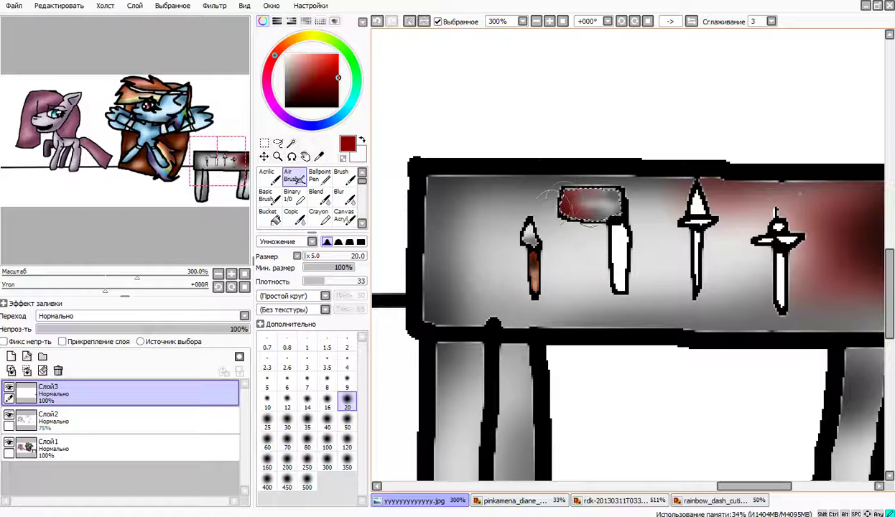
drag(567, 203, 616, 205)
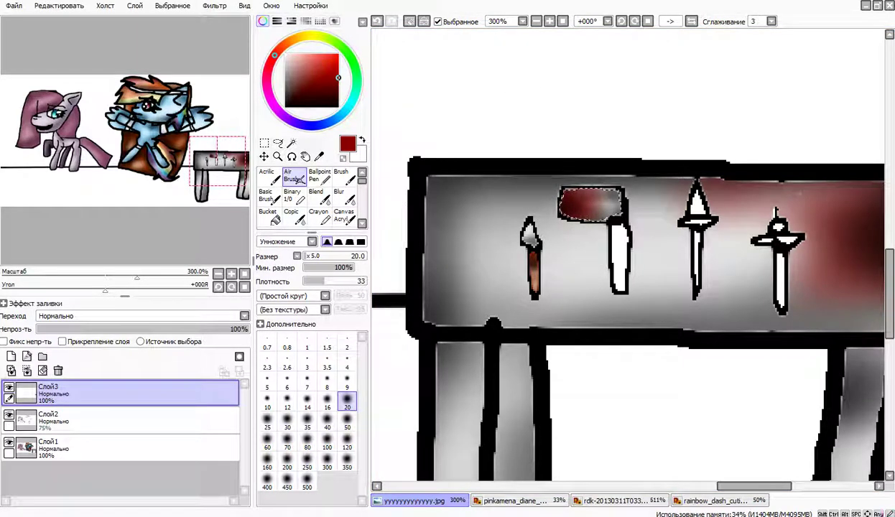
click(339, 97)
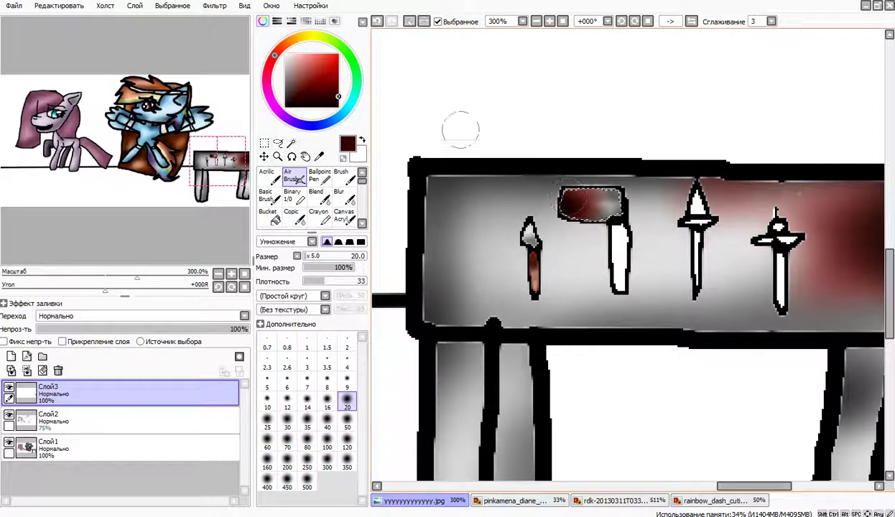
click(338, 106)
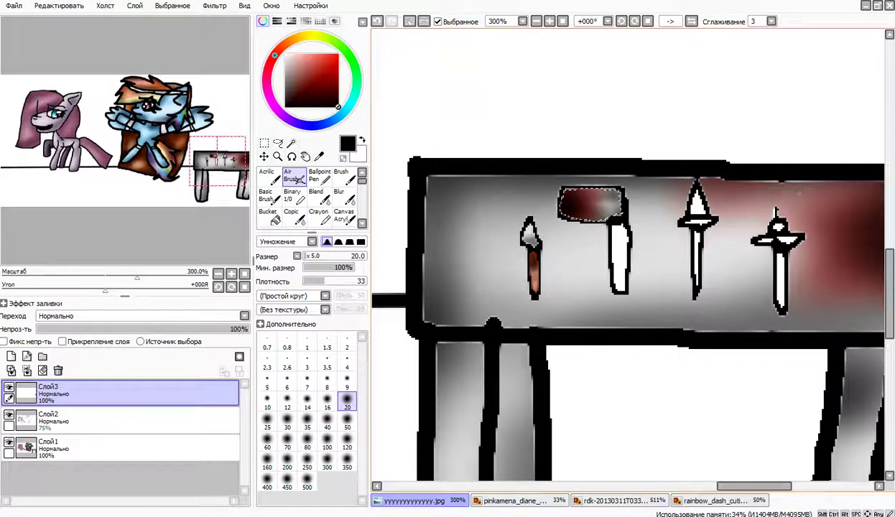
Airbrush a white highlight over the stained cleaver blade at size 9, and clear the selection
click(285, 54)
click(347, 382)
mouse_move(586, 198)
mouse_down()
mouse_move(603, 210)
mouse_move(600, 193)
mouse_up()
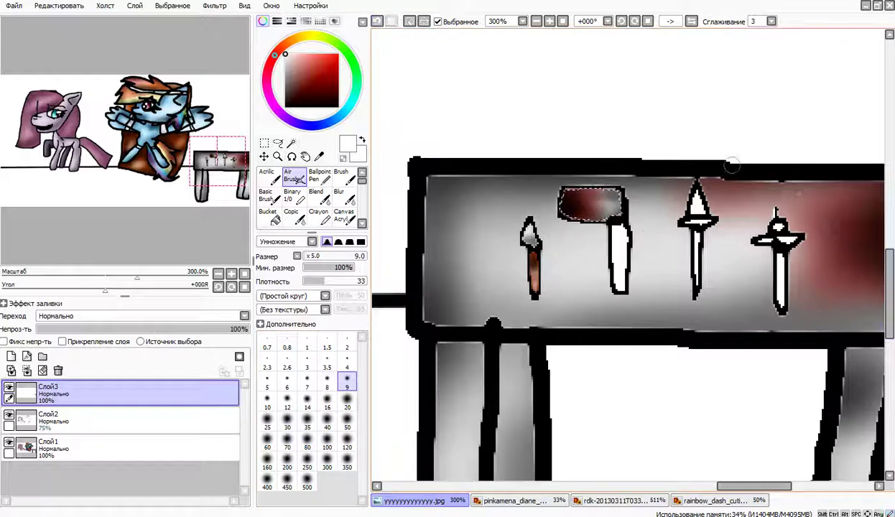
key(ctrl+d)
Select the cleaver's handle and fill it brown on layer Слой3 using the Binary tool at size 100
drag(755, 486, 771, 487)
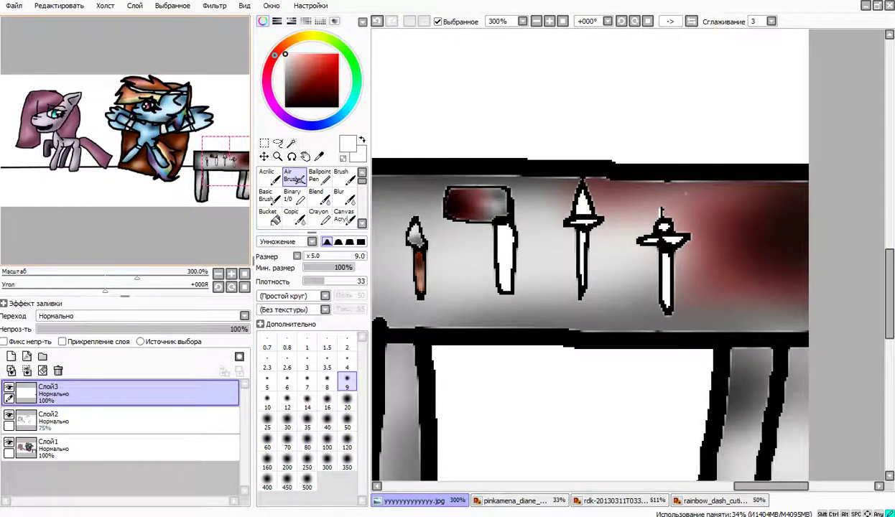
click(291, 143)
click(506, 257)
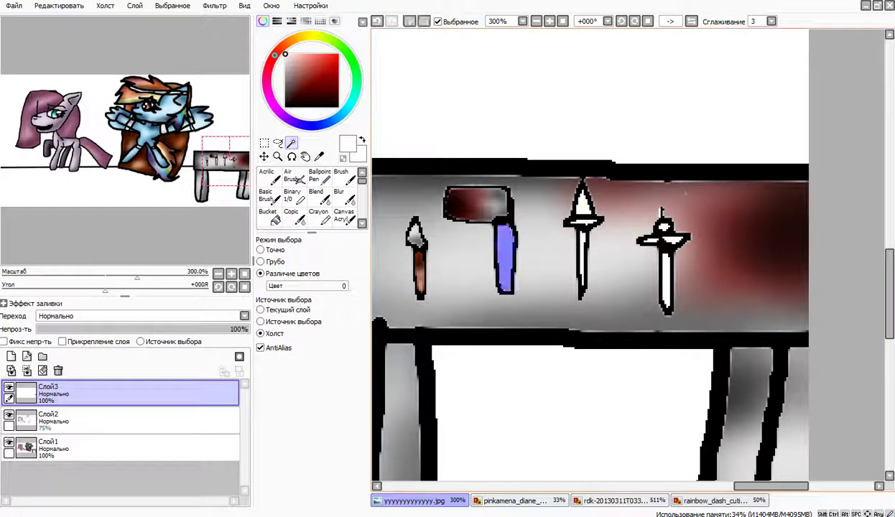
click(294, 196)
click(293, 39)
drag(310, 82, 339, 84)
drag(550, 227, 471, 253)
click(339, 97)
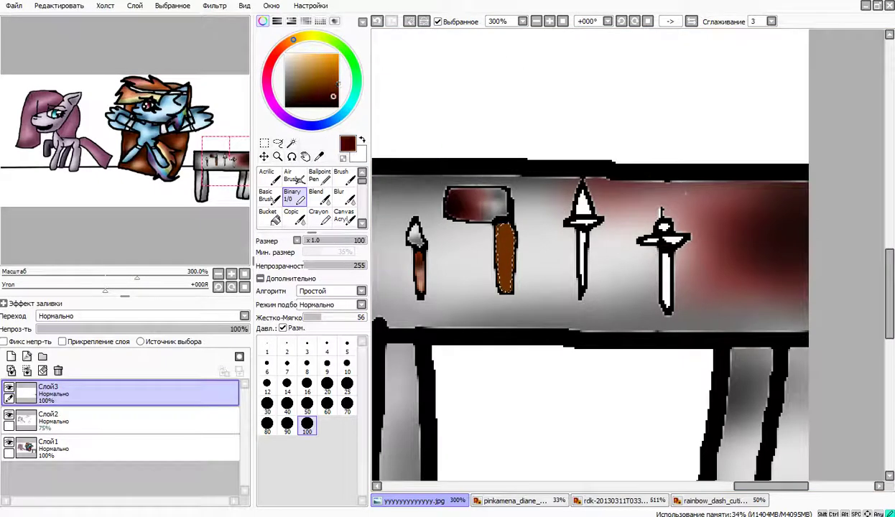
click(291, 176)
click(64, 421)
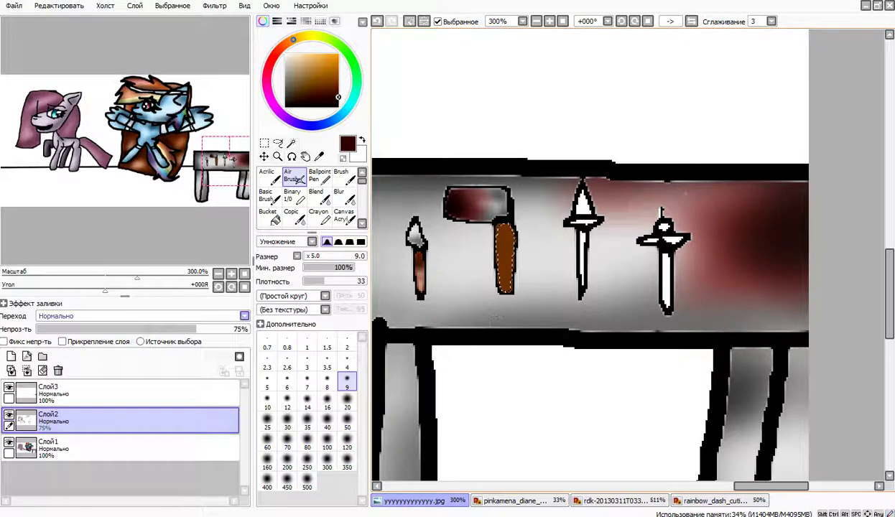
Remove the cleaver handle's fill from layer Слой3 and refill the handle with its sampled brown on layer Слой1 using Binary at size 100
right_click(503, 245)
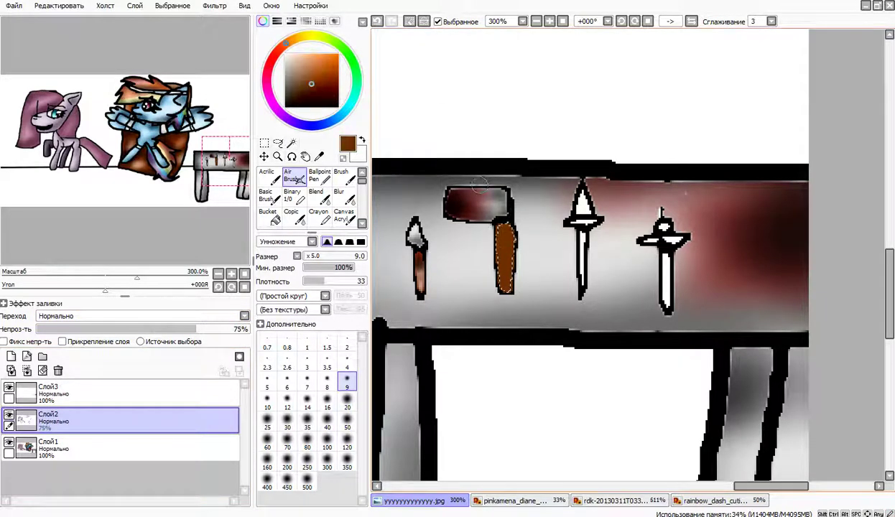
click(72, 394)
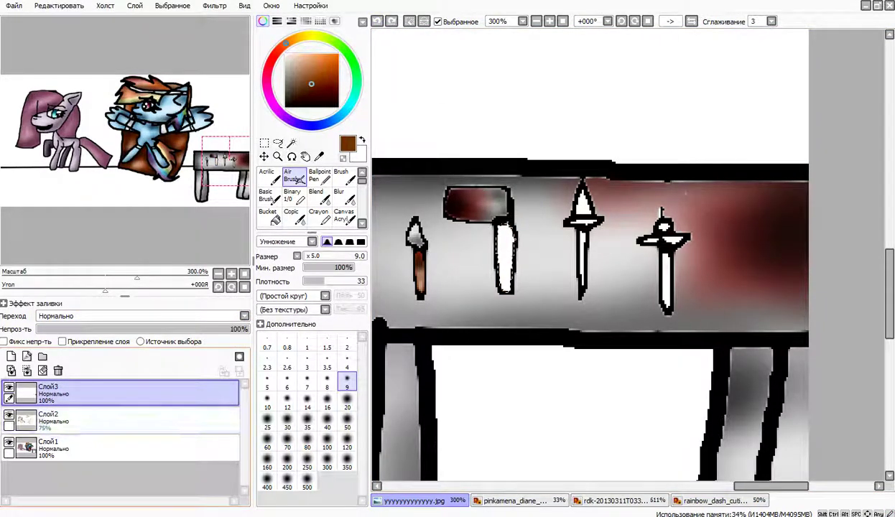
click(43, 447)
click(292, 196)
drag(505, 223, 509, 320)
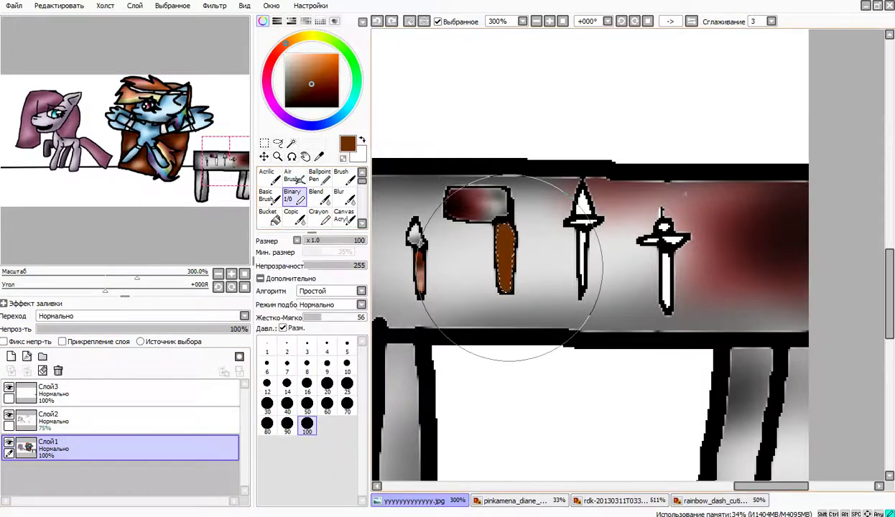
Airbrush dark brown shading and a white highlight onto the cleaver's handle on layer Слой2 at size 9, and clear the selection
click(312, 97)
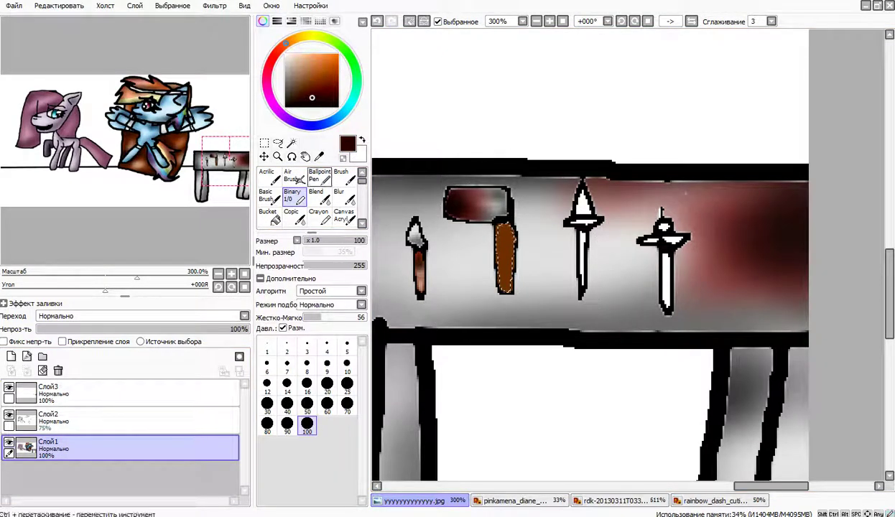
click(293, 175)
click(72, 420)
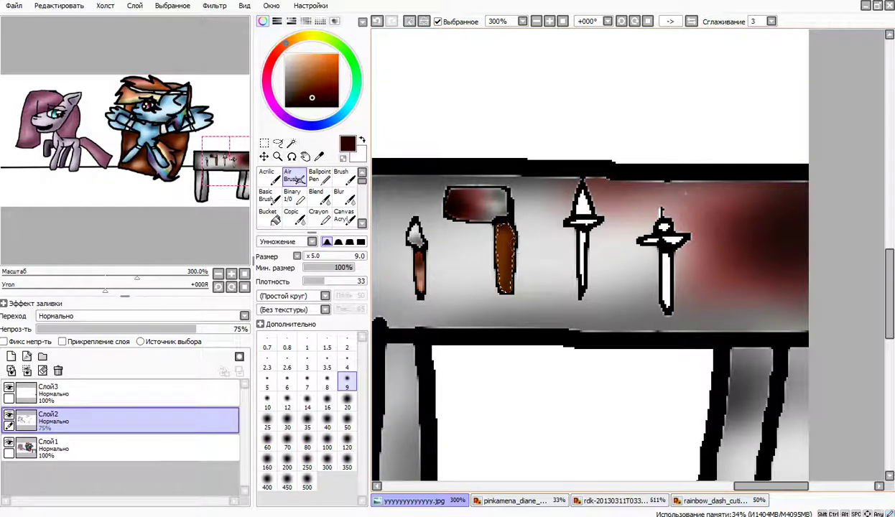
click(285, 54)
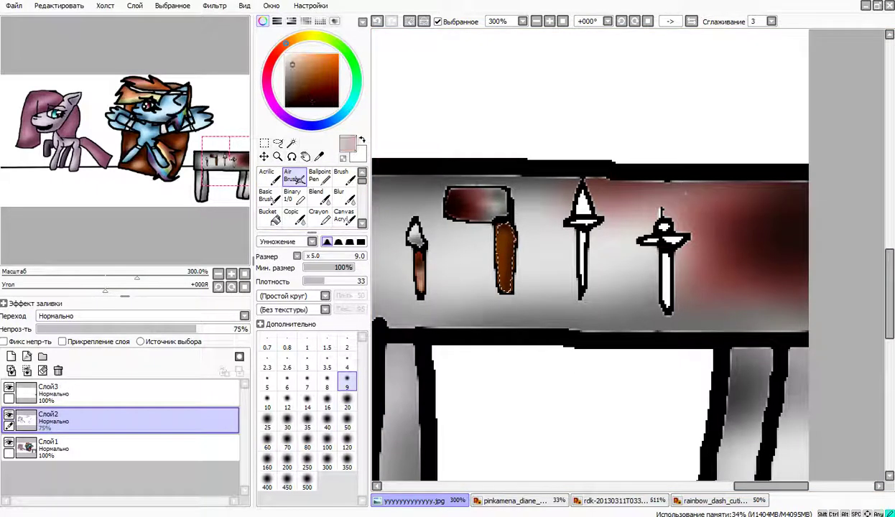
mouse_move(484, 271)
mouse_down()
mouse_move(484, 252)
mouse_move(490, 280)
mouse_move(416, 283)
mouse_up()
key(ctrl+d)
Select the pointed blade of the dagger beside the cleaver and fill it light grey on layer Слой2 using Binary at size 100
click(291, 143)
click(508, 210)
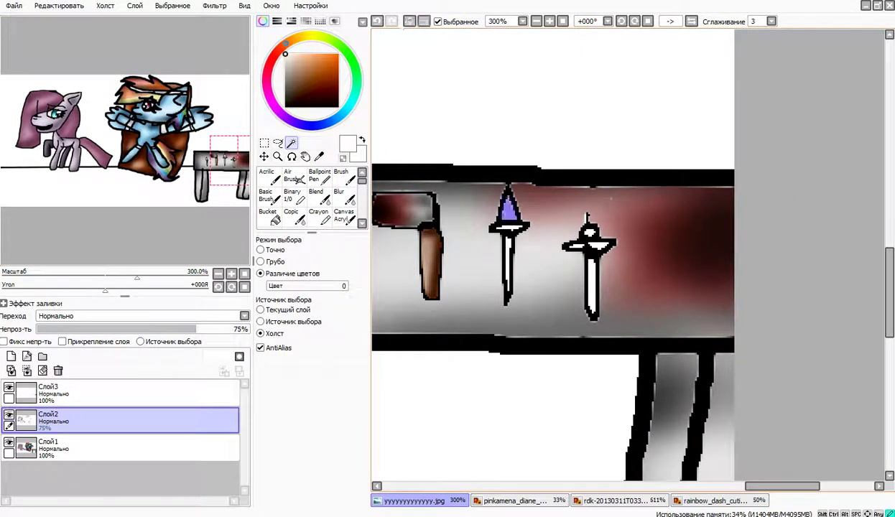
click(292, 195)
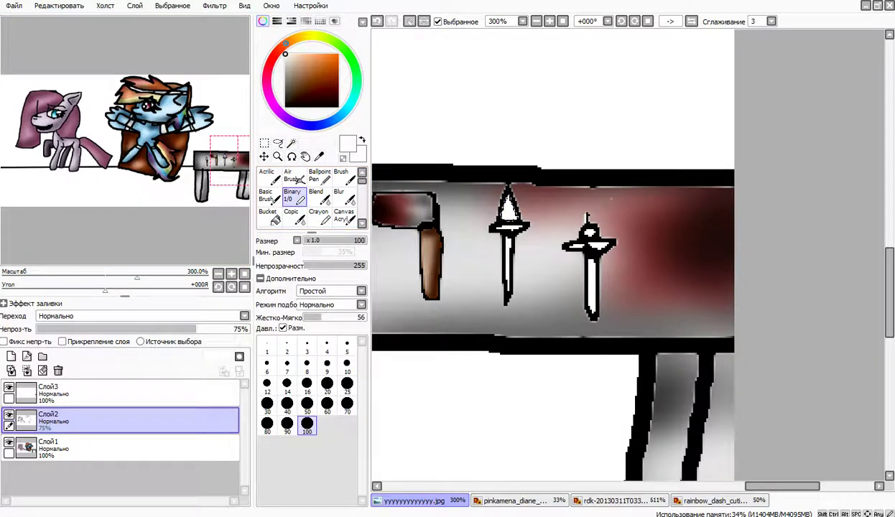
click(302, 36)
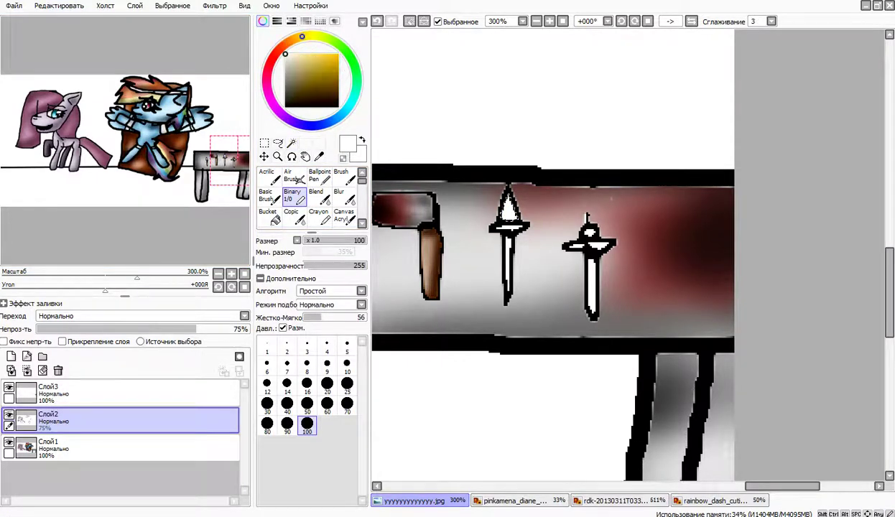
click(285, 60)
drag(545, 144, 507, 140)
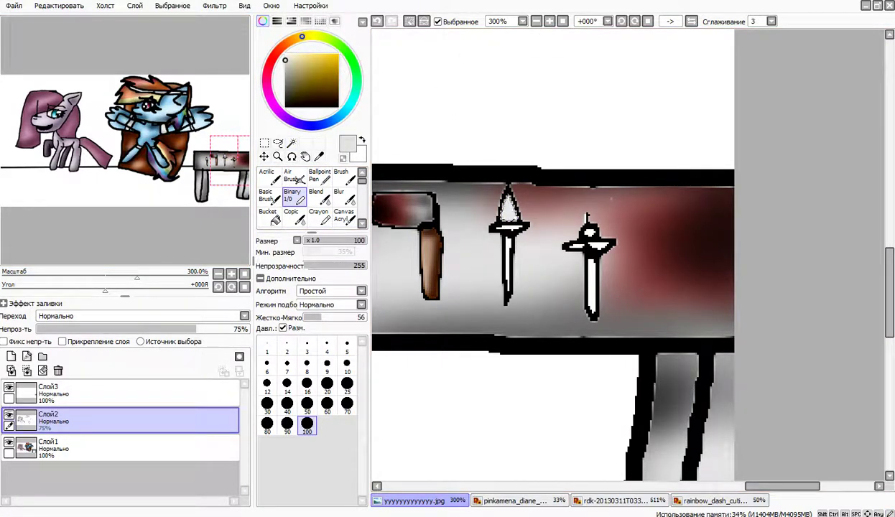
Airbrush grey shading and a white highlight onto the dagger's pointed blade on layer Слой2 at size 9
click(284, 78)
click(293, 176)
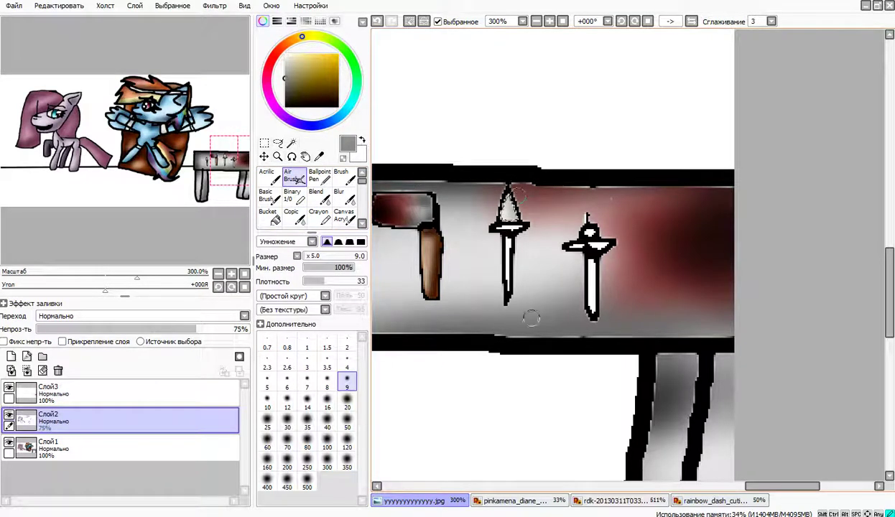
key(x)
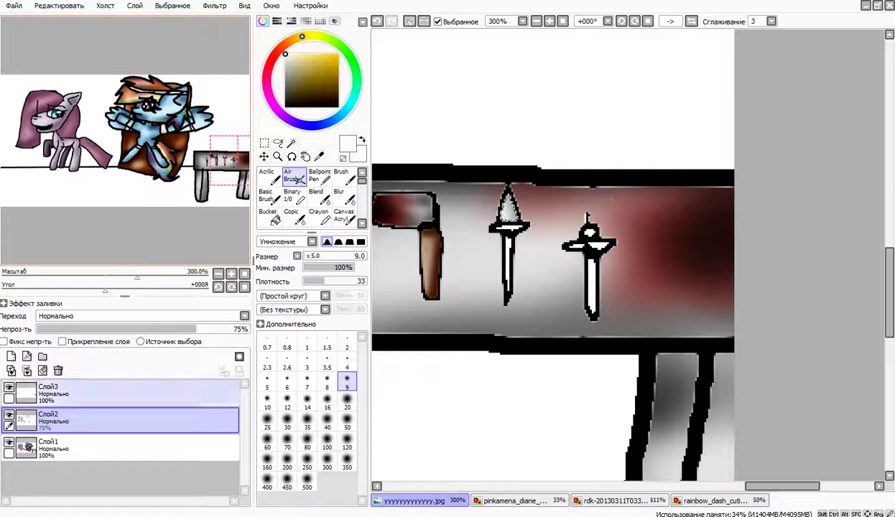
Airbrush a dark red stain onto the dagger's blade on layer Слой3, deepen it with near-black red and black, and clear the selection
click(129, 394)
click(273, 56)
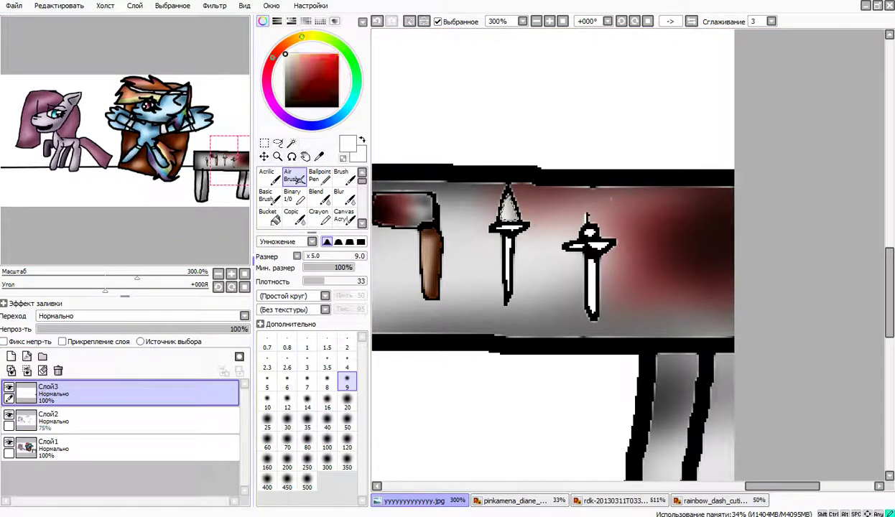
click(339, 83)
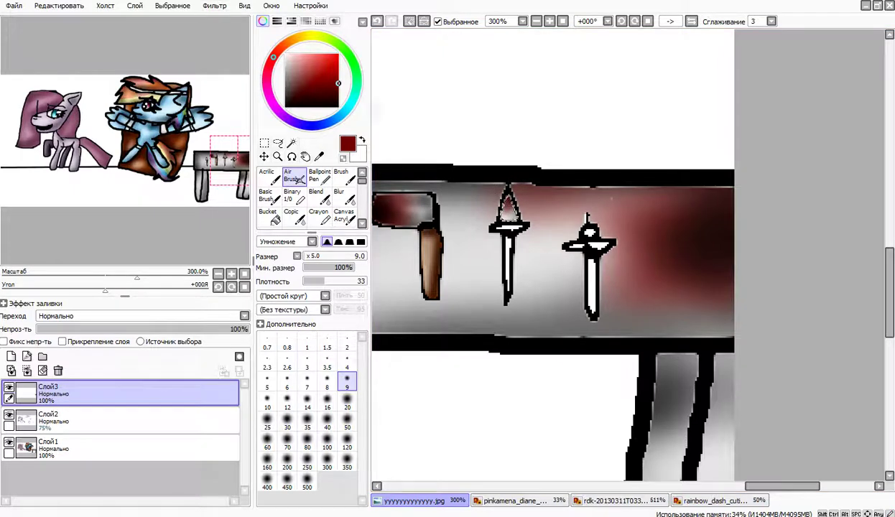
click(339, 96)
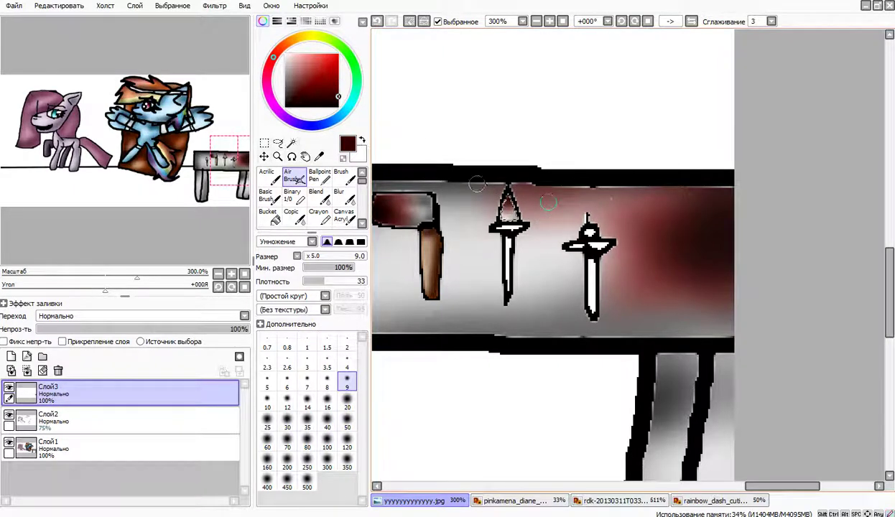
click(338, 106)
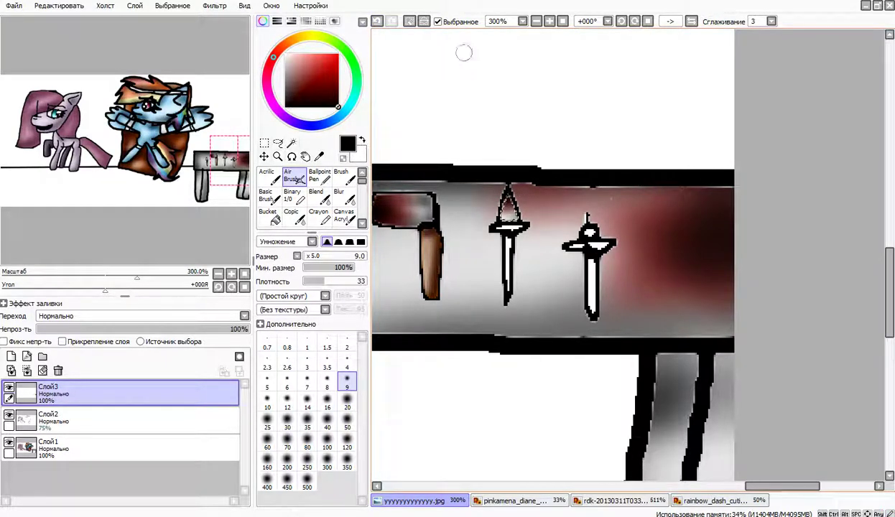
key(ctrl+d)
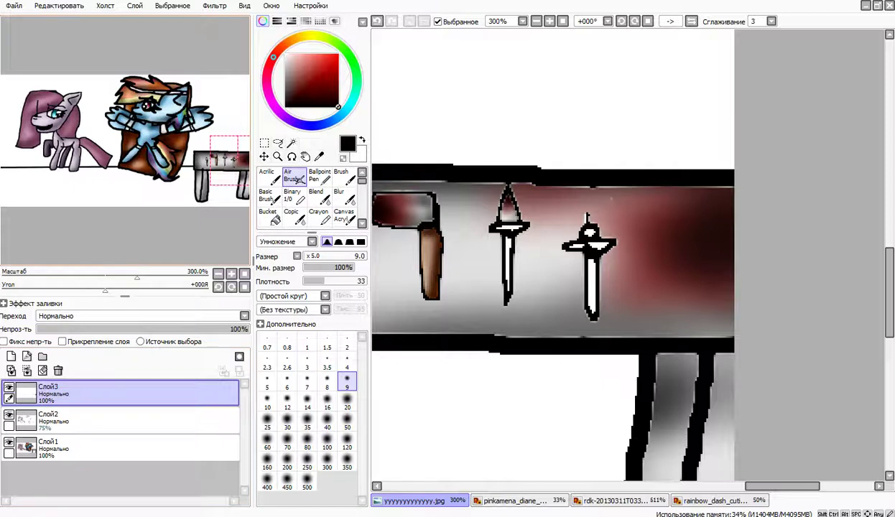
Select the dagger's handle and guard and fill them dark reddish brown on layer Слой3 using Binary at size 100
click(292, 143)
click(508, 259)
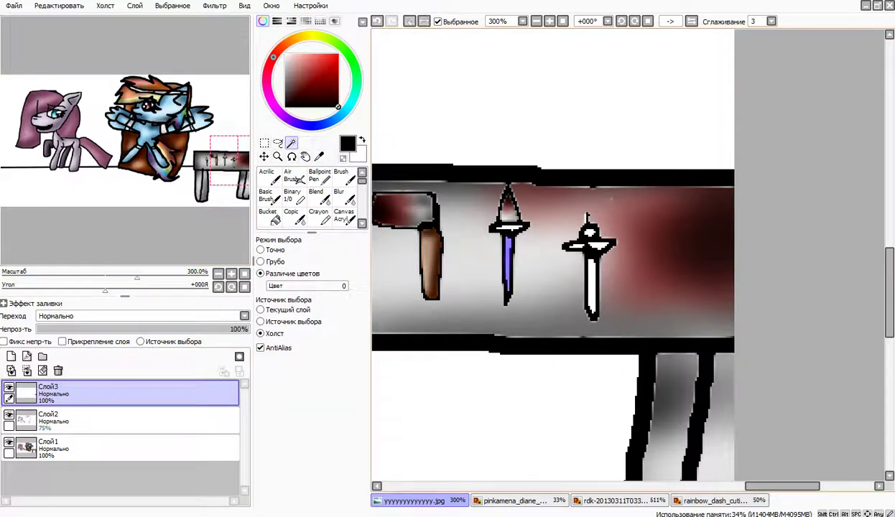
click(292, 196)
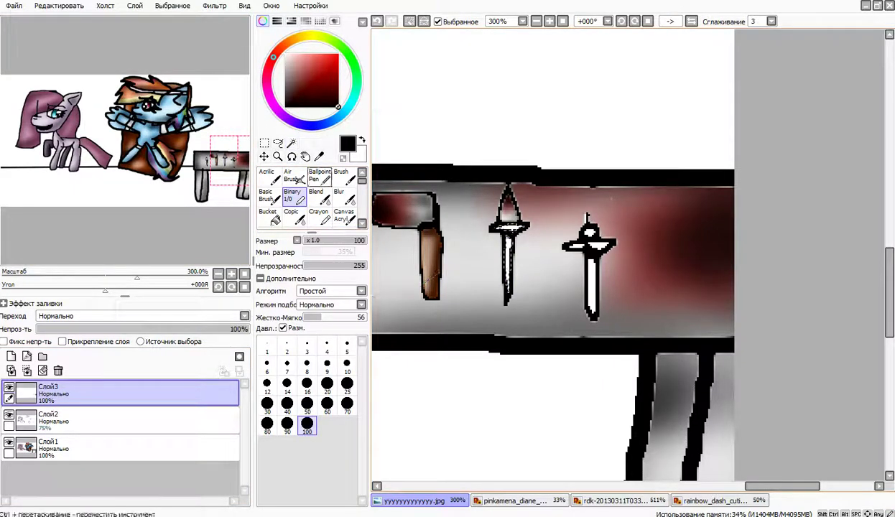
click(289, 41)
click(338, 90)
drag(477, 143, 574, 219)
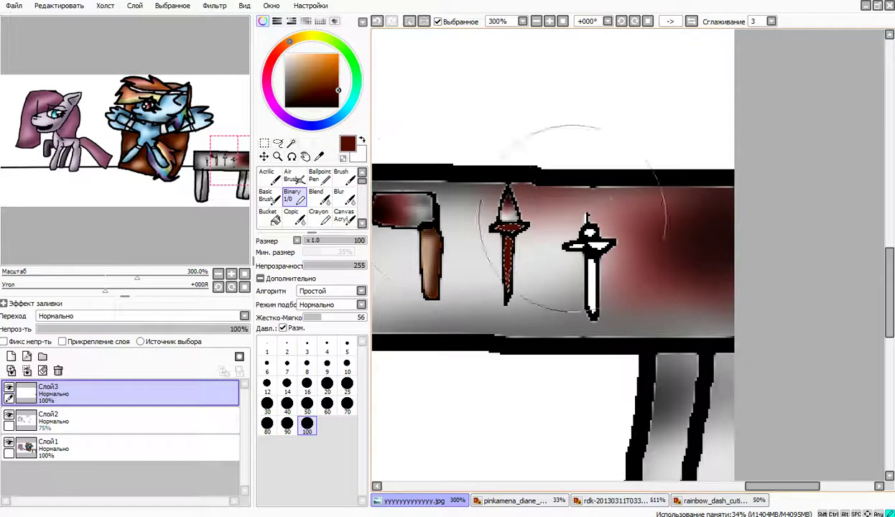
Try to airbrush black shading and a white highlight onto the dagger's handle and guard on layer Слой2 at size 9
click(338, 107)
click(294, 177)
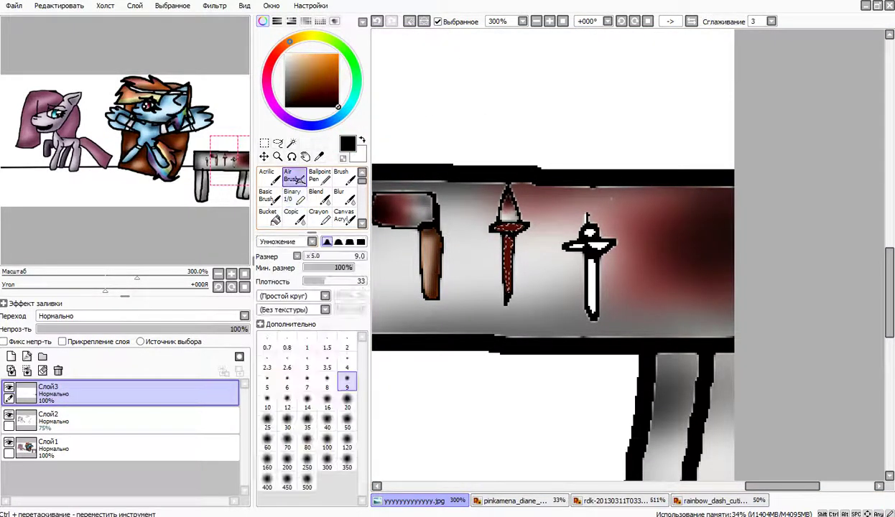
click(137, 421)
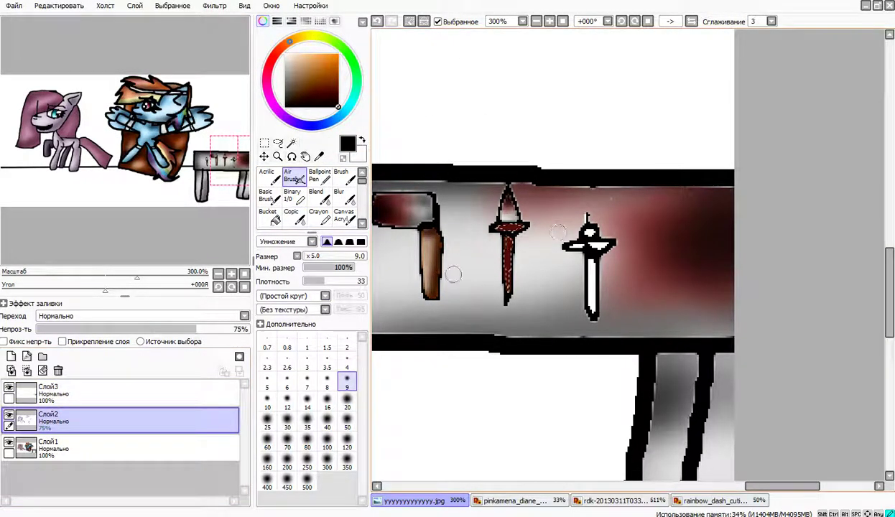
key(x)
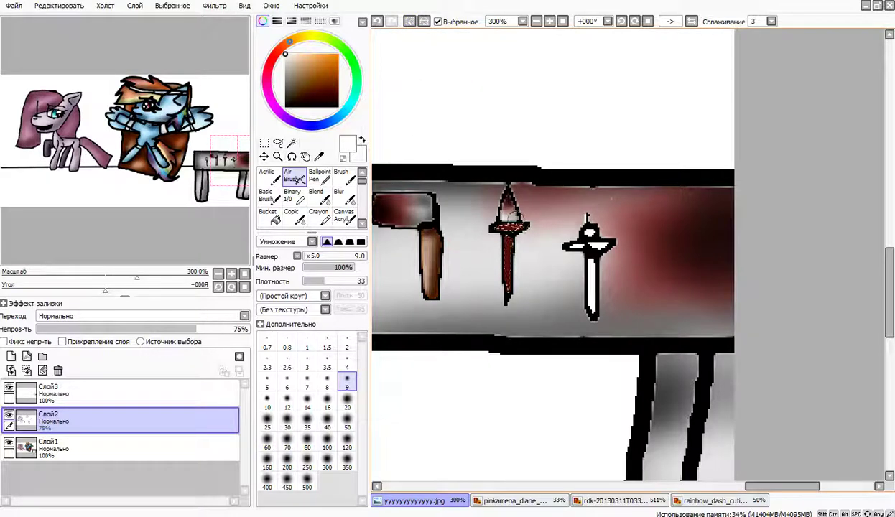
right_click(508, 228)
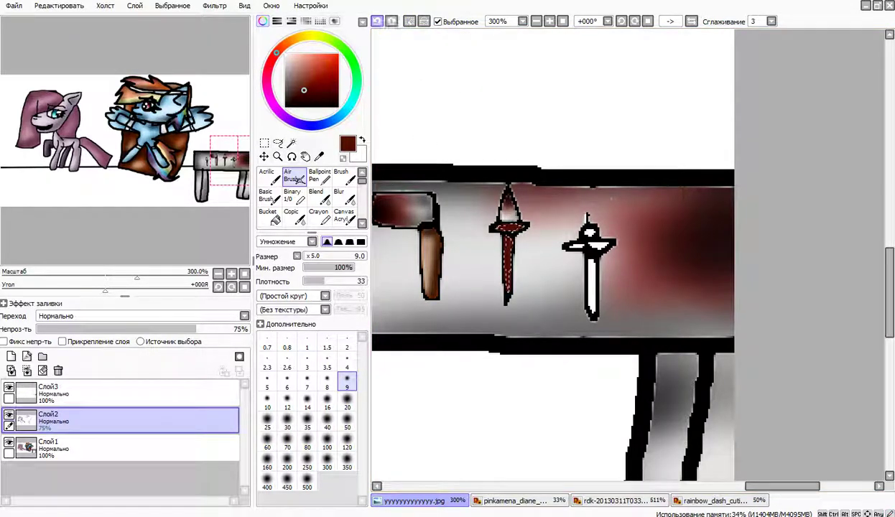
click(378, 21)
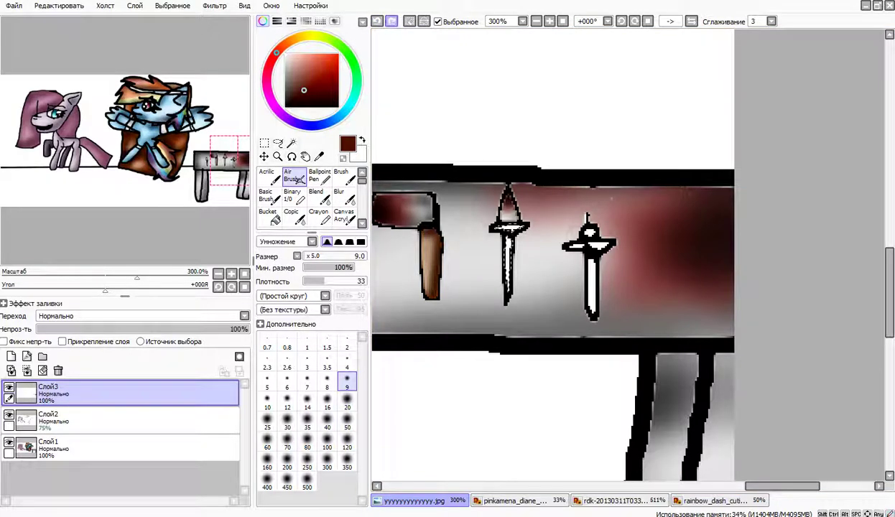
click(71, 445)
click(291, 213)
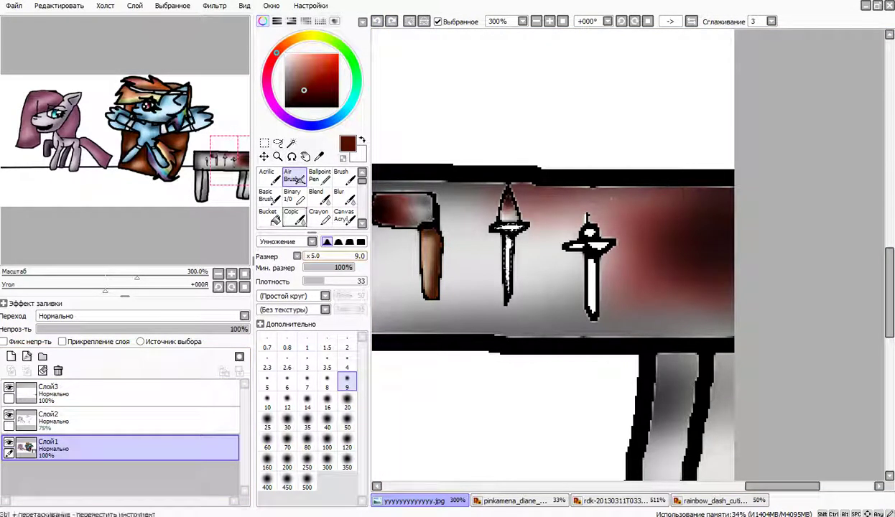
click(292, 196)
key(ctrl+y)
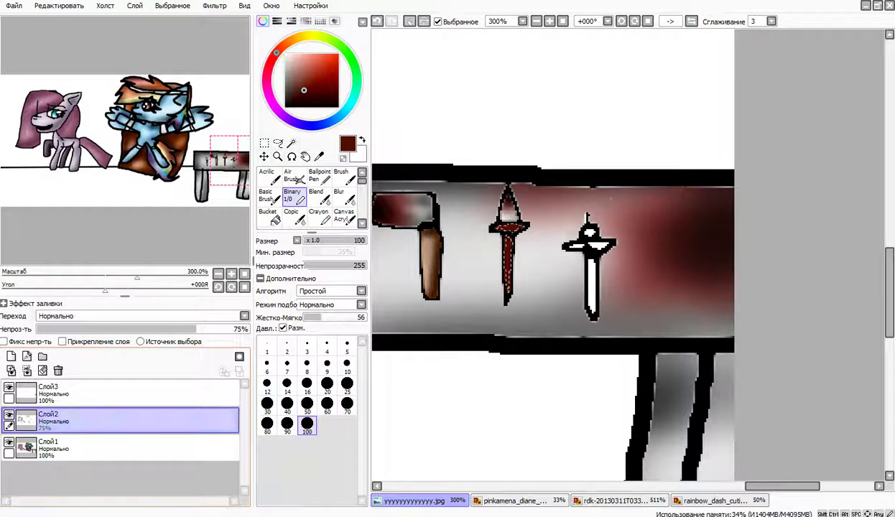
Airbrush near-black brown shading and soft white highlights onto the dagger's handle and guard on layer Слой2, and clear the selection
click(296, 177)
click(304, 103)
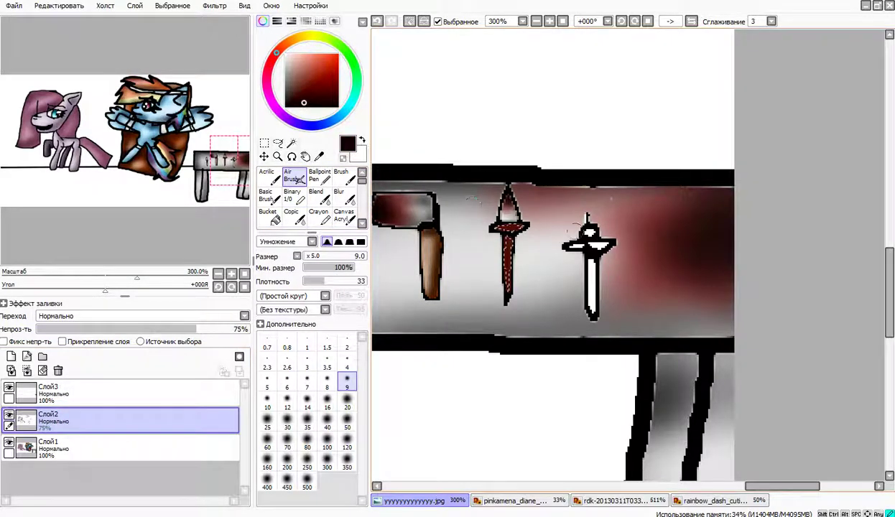
key(x)
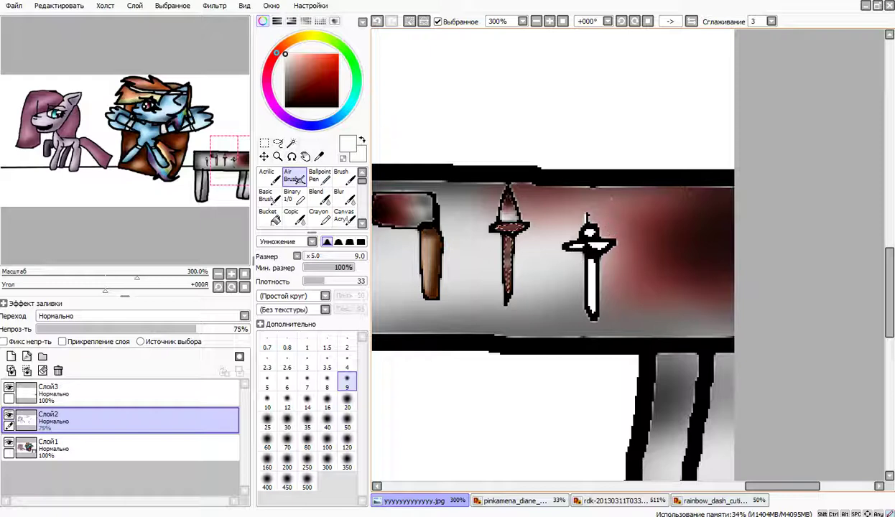
click(409, 21)
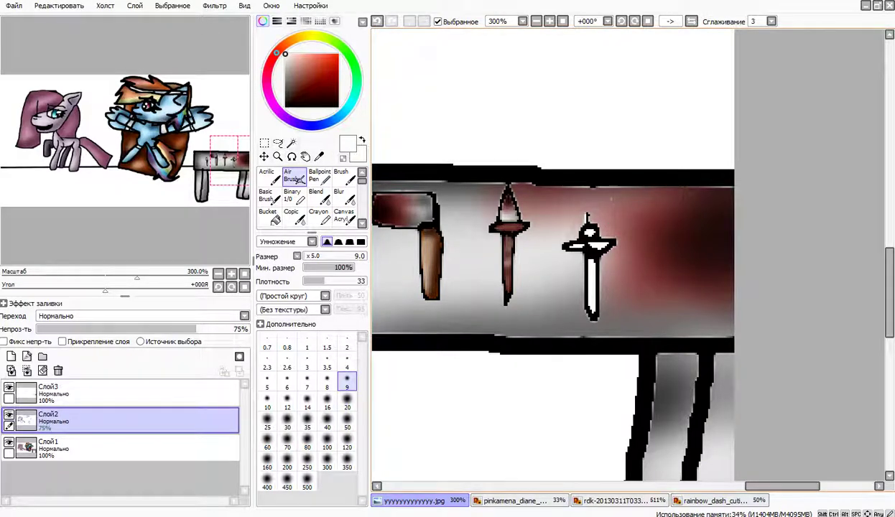
Select the long blade of the rightmost dagger and fill it light grey on layer Слой2 using Binary at size 100
key(w)
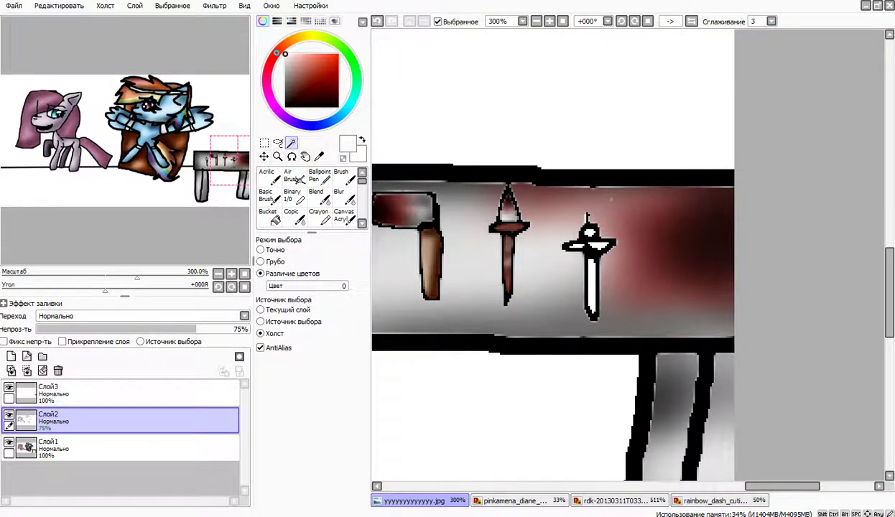
click(592, 254)
click(410, 22)
click(549, 22)
click(550, 21)
click(568, 317)
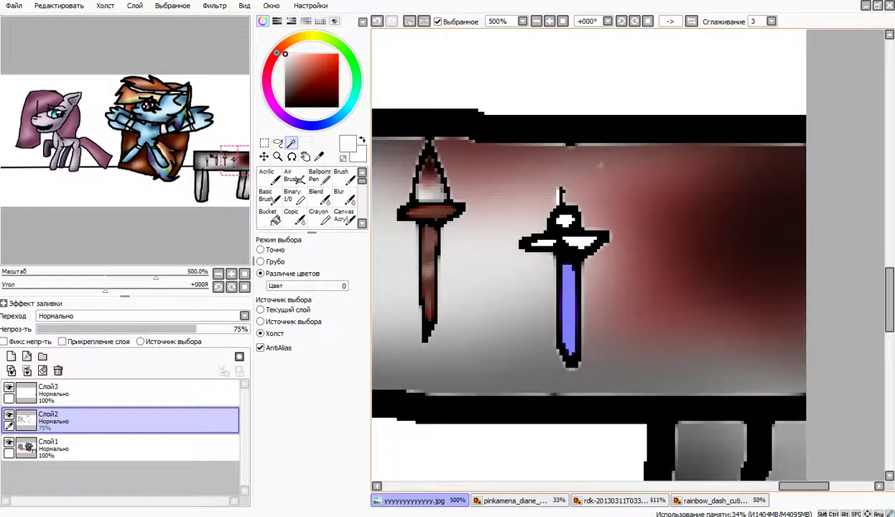
click(291, 215)
click(292, 196)
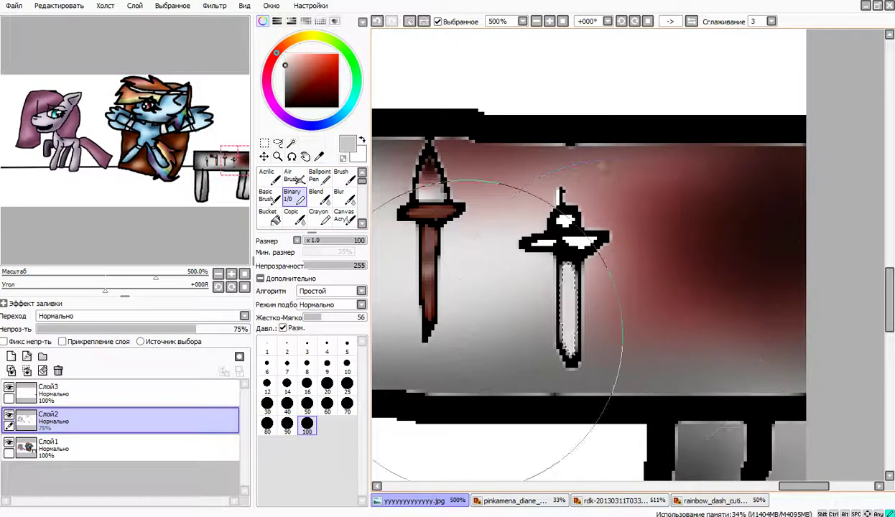
Airbrush grey shading and white highlights onto the rightmost dagger's blade on layer Слой2 at size 9, and clear the selection
click(285, 85)
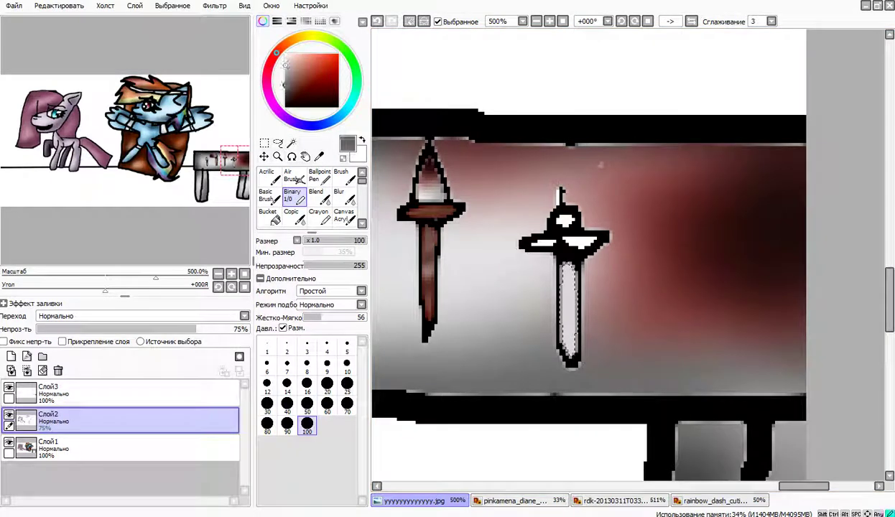
click(293, 179)
mouse_move(553, 259)
mouse_down()
mouse_move(589, 306)
mouse_move(584, 335)
mouse_up()
drag(302, 81, 286, 54)
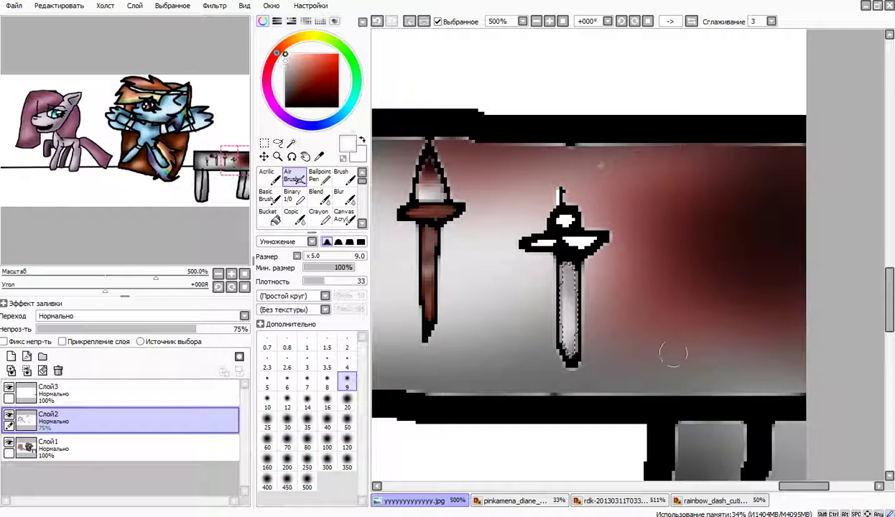
click(409, 22)
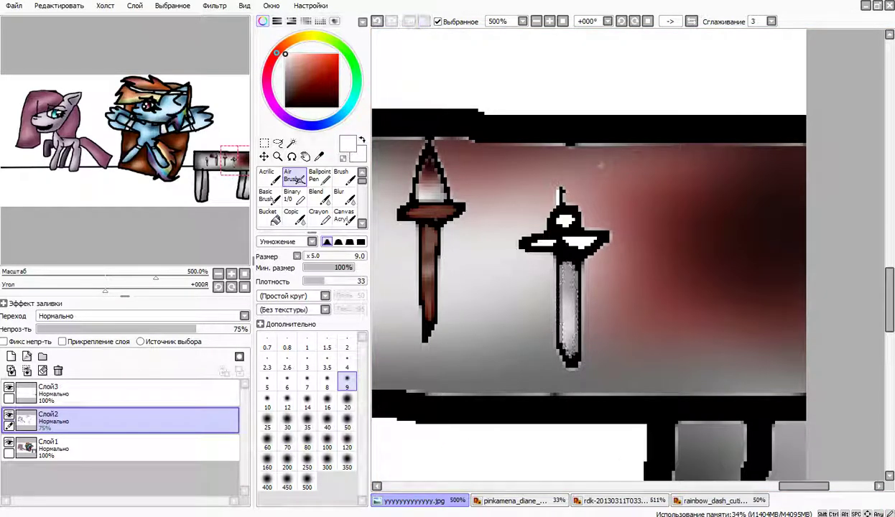
Select both halves of the rightmost dagger's guard and fill them grey on layer Слой2 using Binary at size 100
click(293, 144)
click(581, 242)
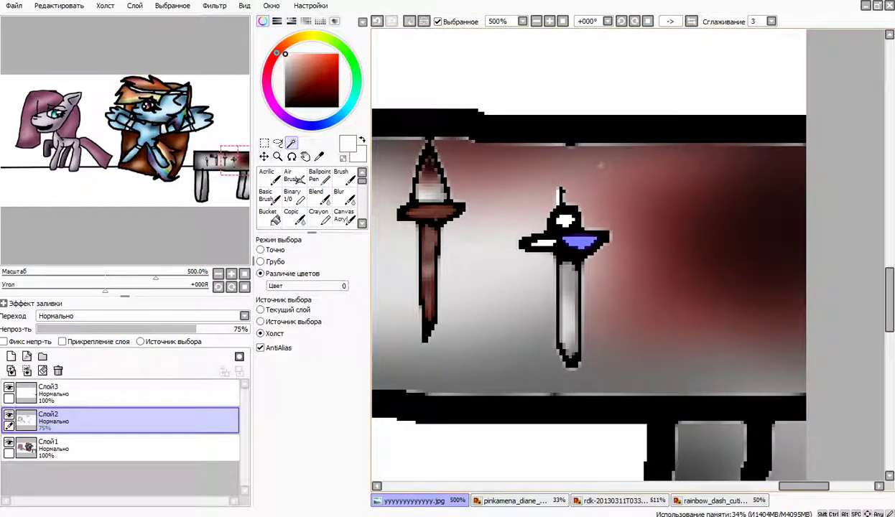
click(544, 243)
click(294, 197)
click(286, 82)
click(663, 207)
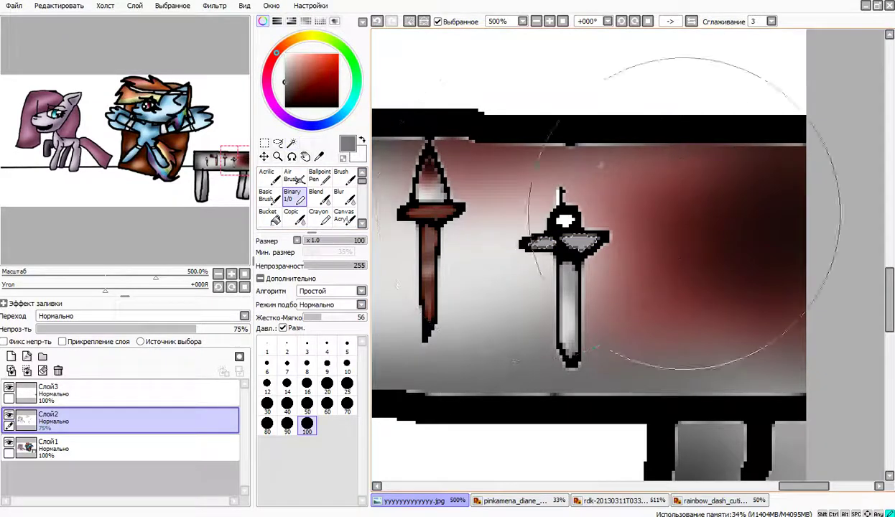
Try to shade the dagger's guard with dark grey on layer Слой2 using Blur at size 9
click(285, 68)
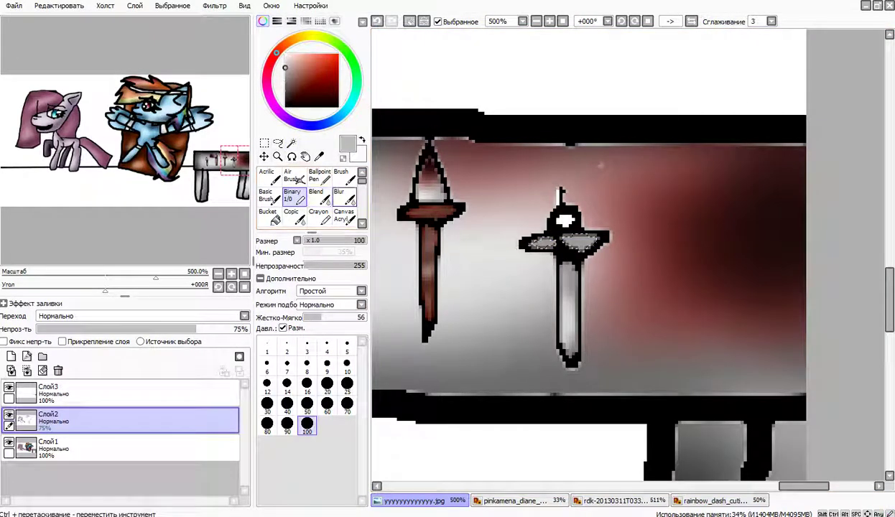
click(344, 197)
click(286, 101)
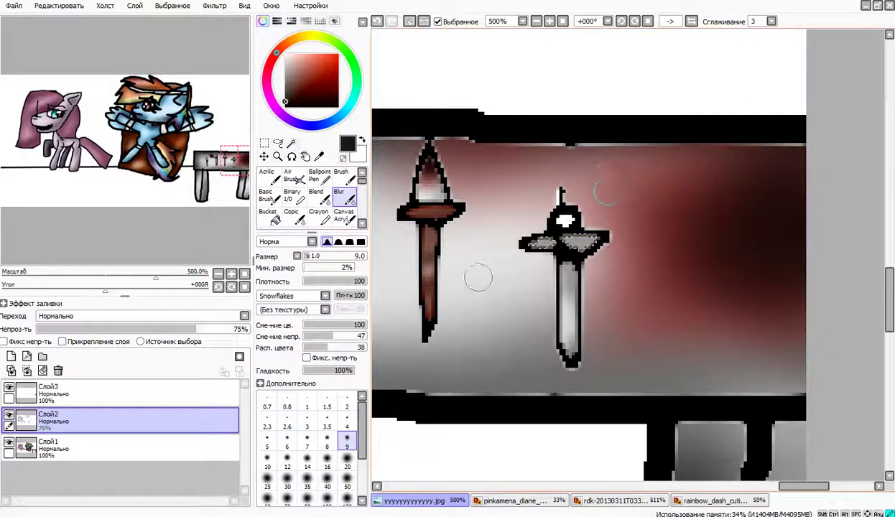
click(285, 94)
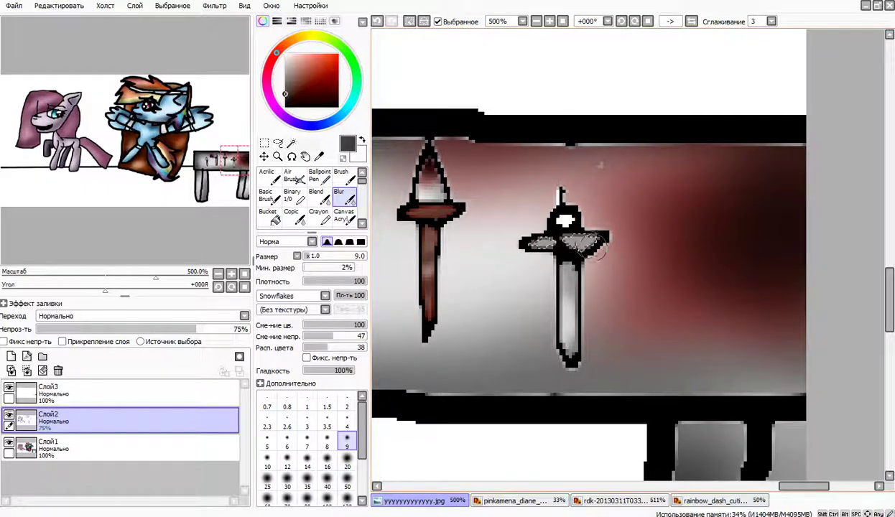
Fill the selected guard with medium grey on layer Слой1 using Binary at size 100
click(285, 75)
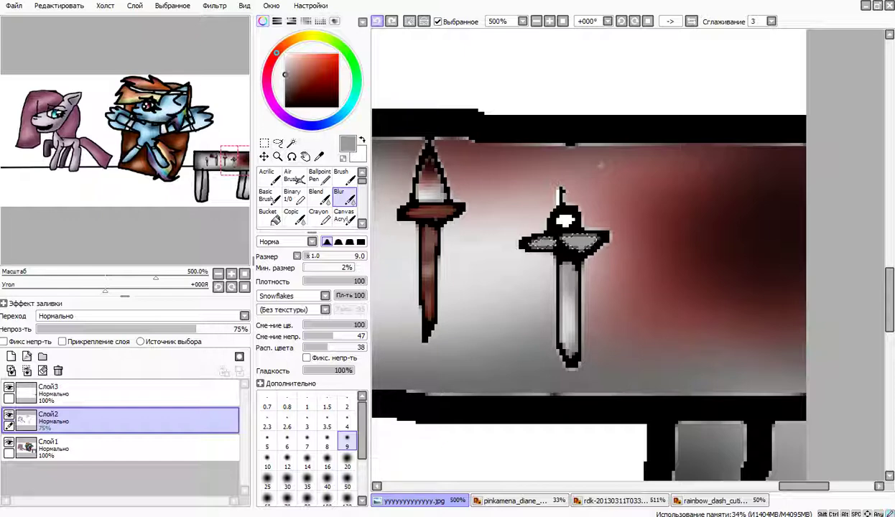
click(292, 195)
click(108, 447)
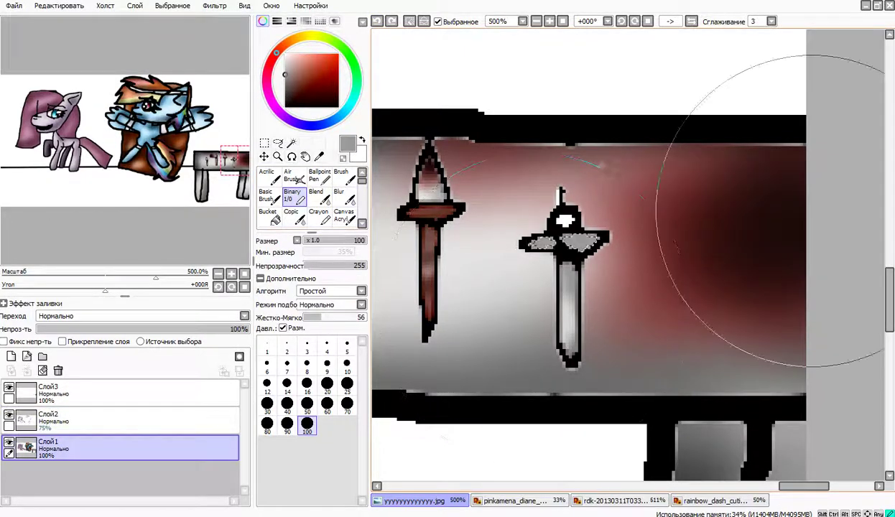
Airbrush dark grey shading and white highlights onto the guard at size 9, finishing on layer Слой2, and clear the selection
click(294, 177)
click(286, 93)
drag(569, 238, 591, 241)
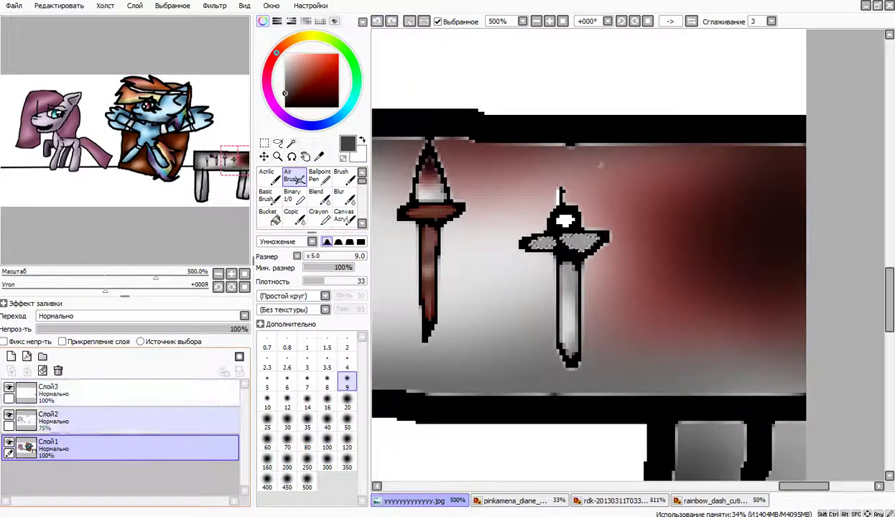
click(108, 420)
drag(352, 65, 277, 51)
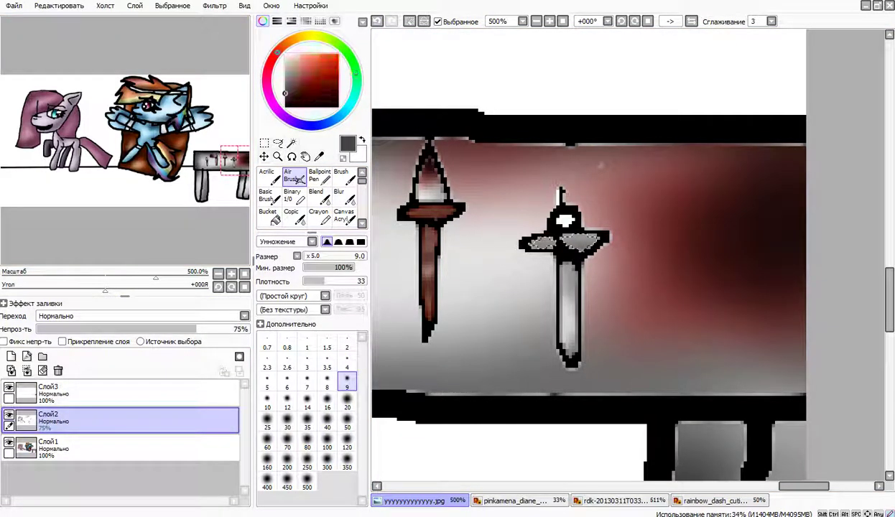
click(285, 54)
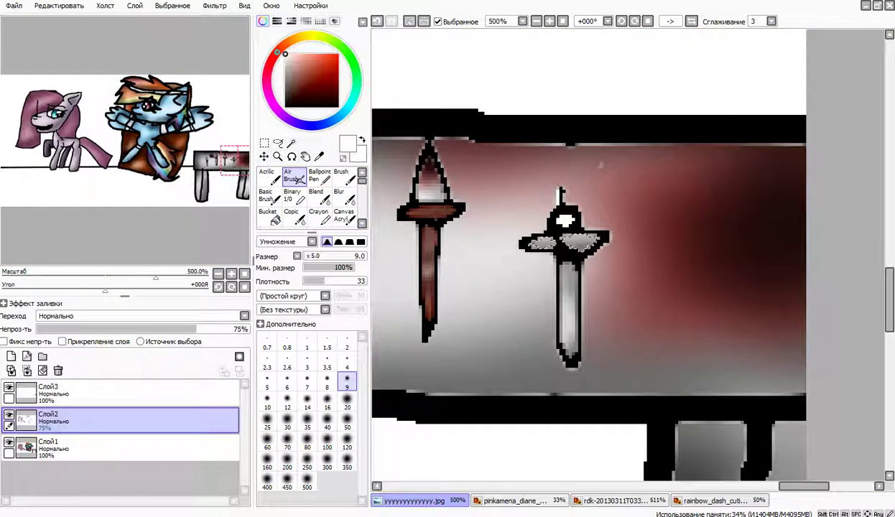
key(w)
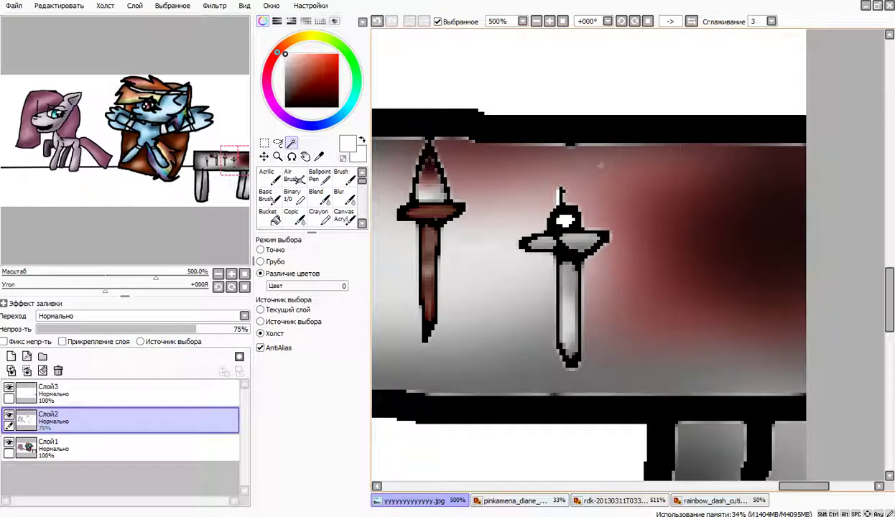
Select the round pommel above the guard and fill it golden yellow on layer Слой2 using Binary at size 100
click(566, 221)
click(295, 196)
click(301, 37)
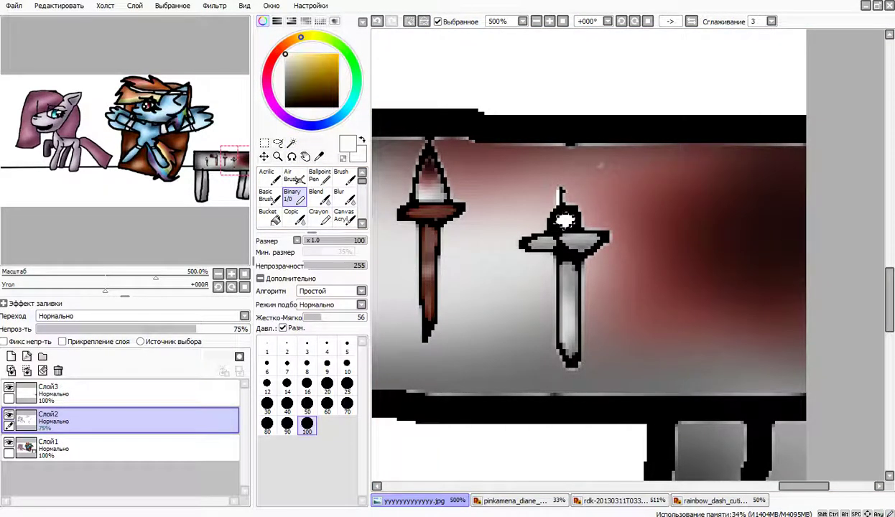
Airbrush dark brown shading and a white highlight onto the golden pommel on layer Слой2 at size 9
click(295, 177)
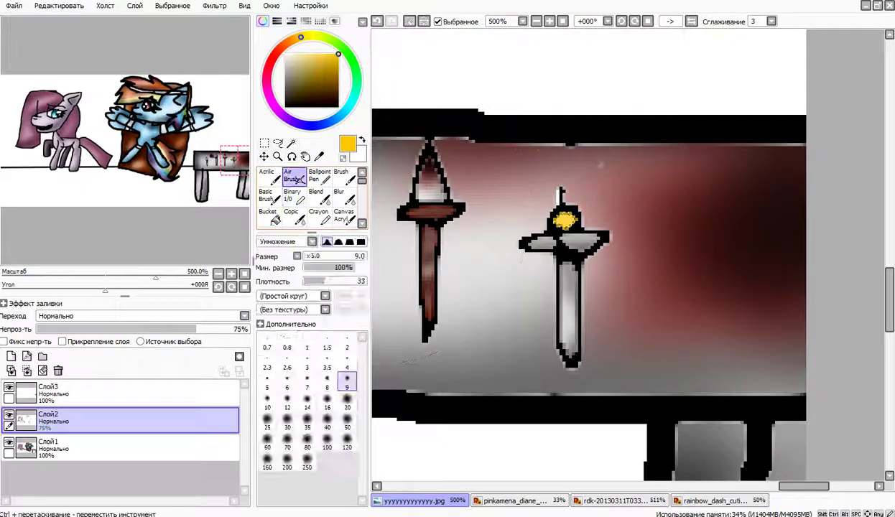
drag(339, 70, 340, 90)
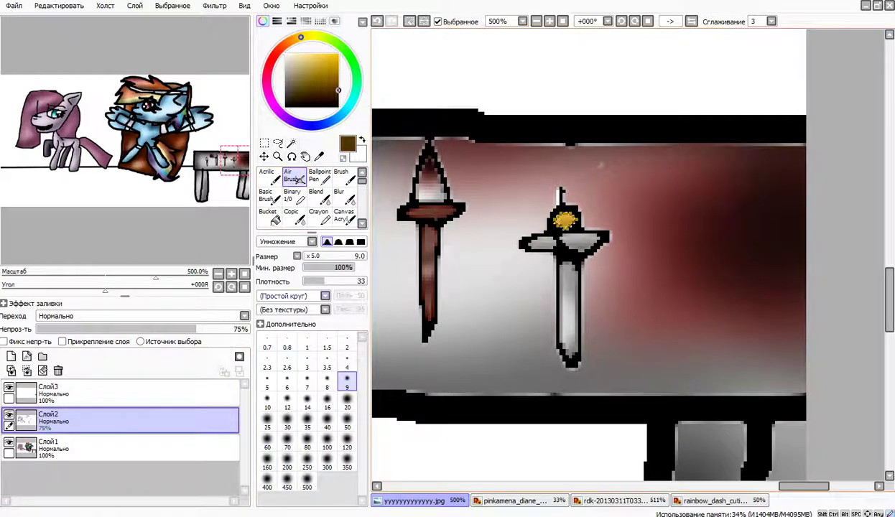
key(x)
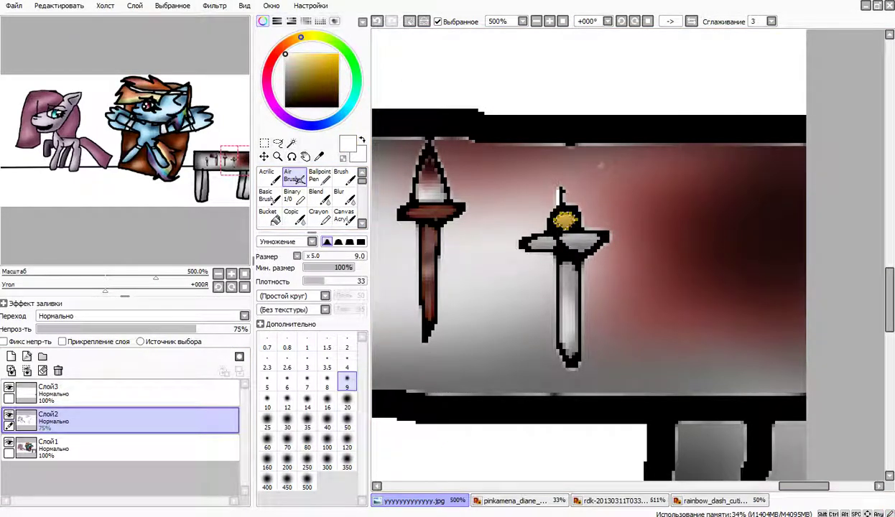
Airbrush dark red and near-black shading over the pommel on layer Слой3 at size 9
click(274, 55)
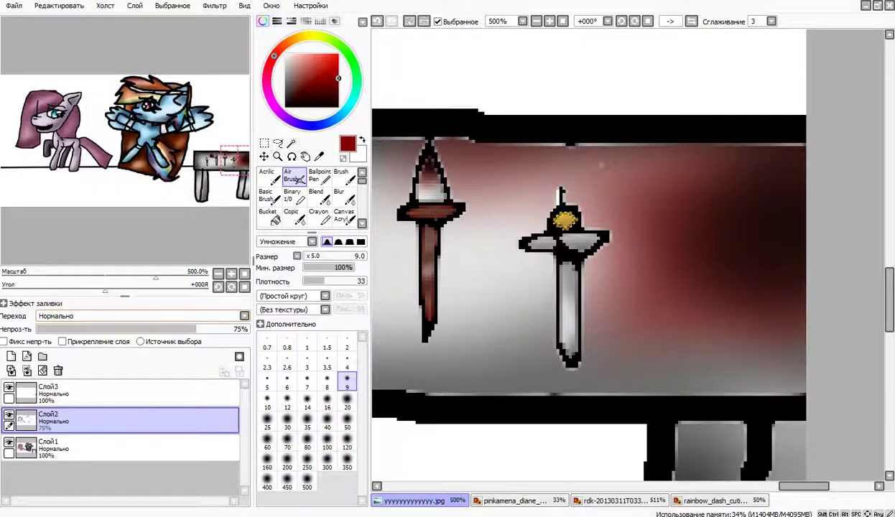
click(136, 393)
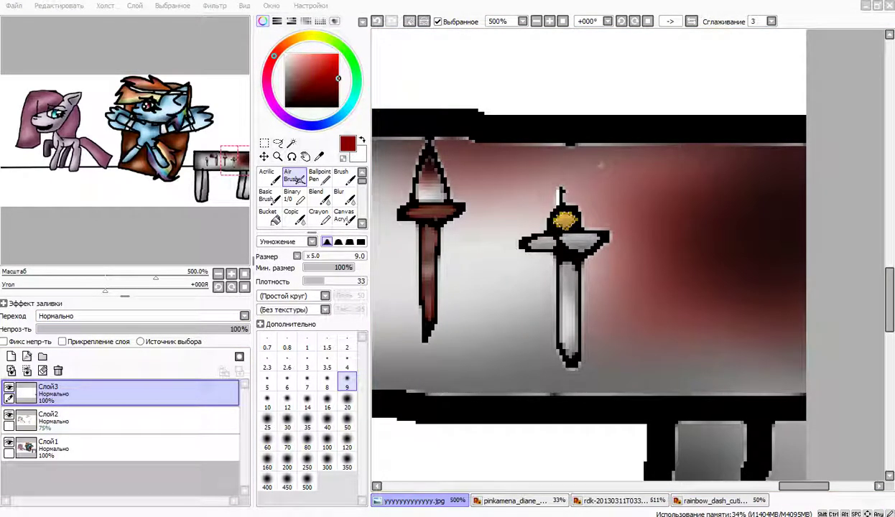
click(578, 200)
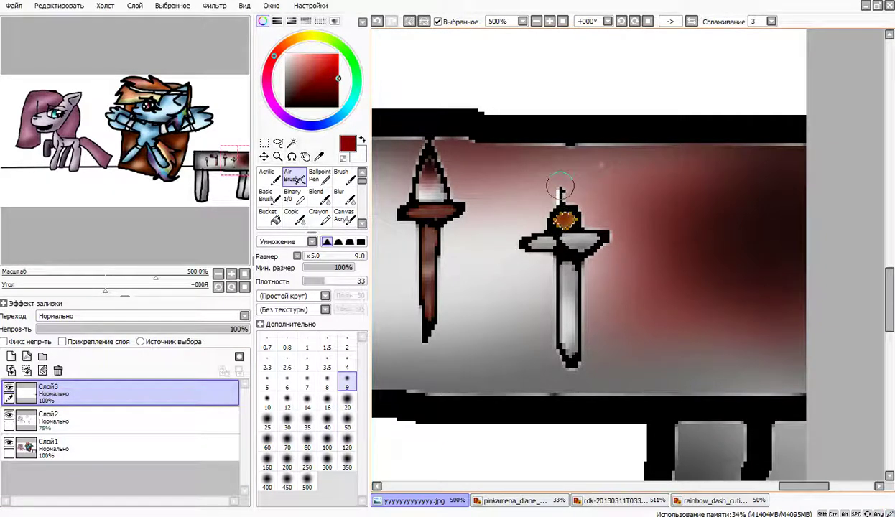
alt+click(436, 128)
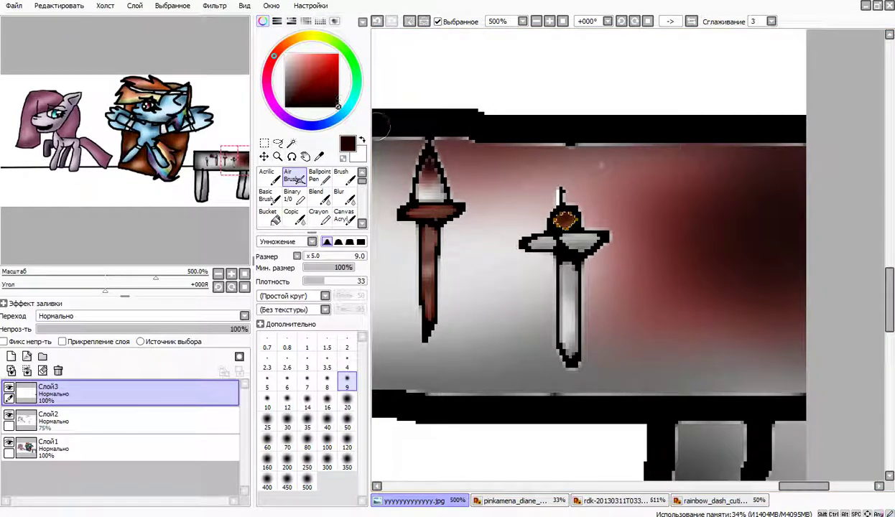
alt+click(379, 128)
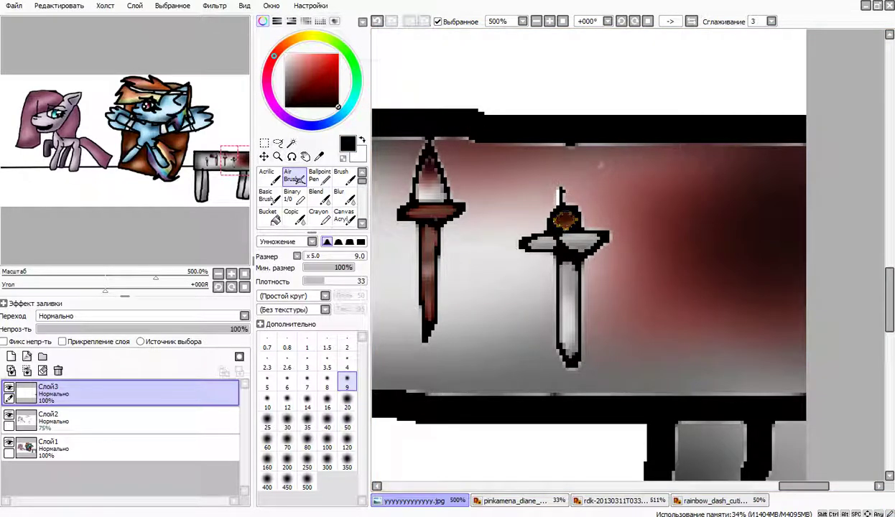
Select the white floor area below the horizon line, including the part between the table's legs
click(537, 22)
click(537, 22)
click(537, 22)
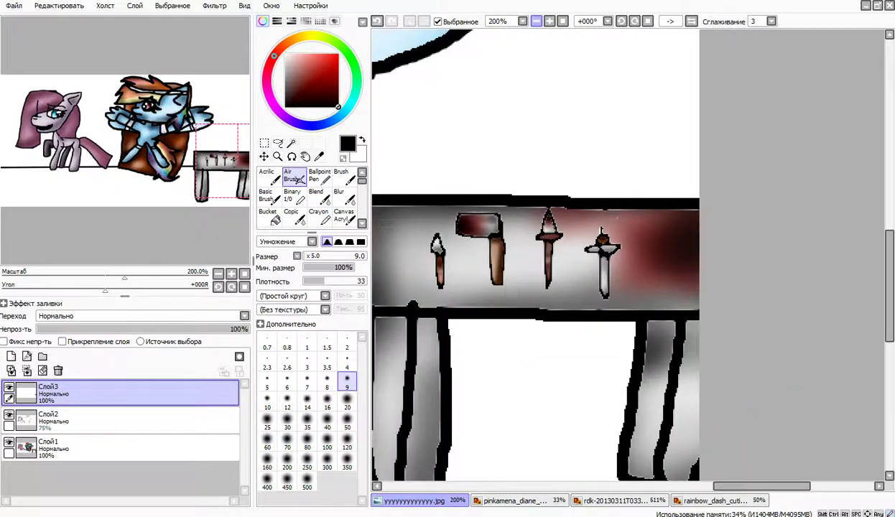
click(537, 22)
click(537, 22)
click(537, 21)
click(537, 22)
mouse_move(496, 165)
mouse_down()
mouse_move(630, 188)
mouse_move(667, 180)
mouse_up()
click(291, 143)
click(620, 311)
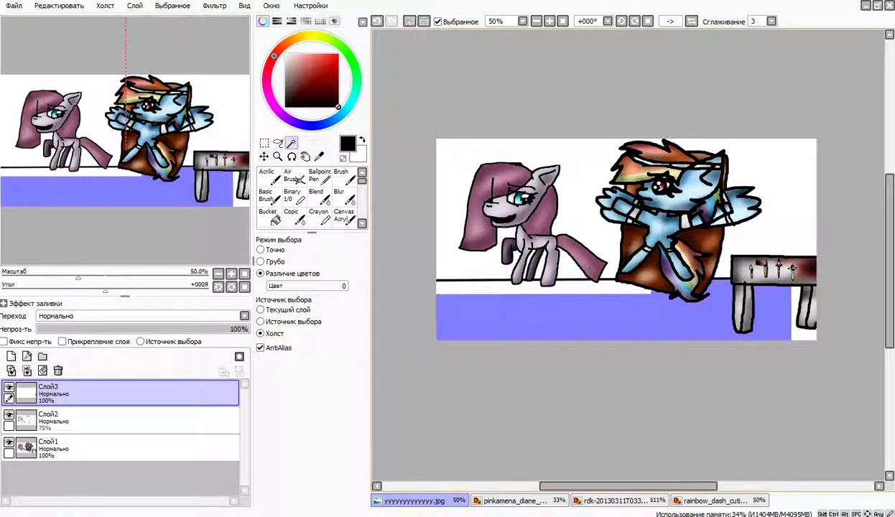
click(776, 308)
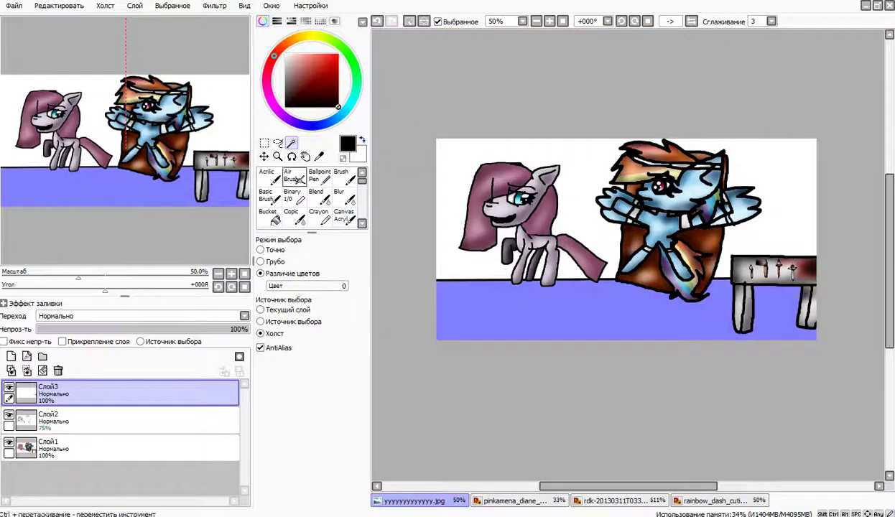
Try to fill the selected floor with dark grey on layer Слой3 using Binary at size 100
click(292, 196)
key(ctrl+z)
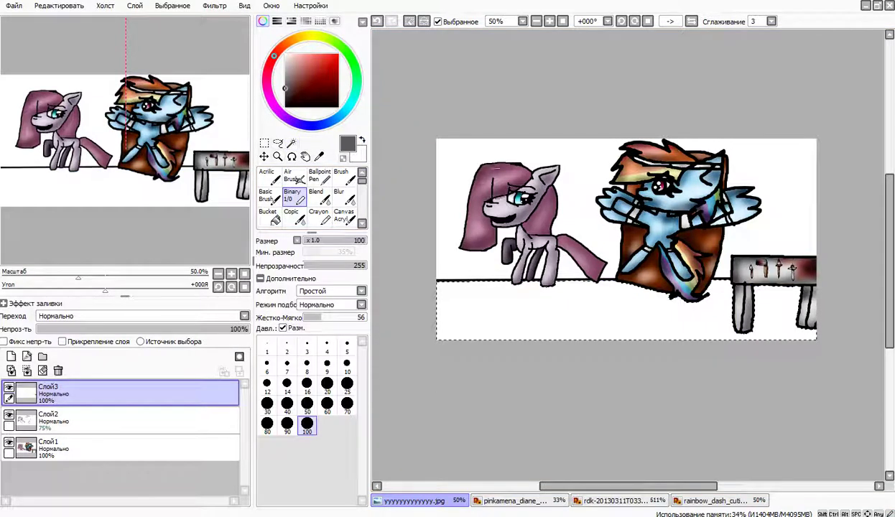
mouse_move(449, 271)
mouse_down()
mouse_move(880, 311)
mouse_move(442, 287)
mouse_up()
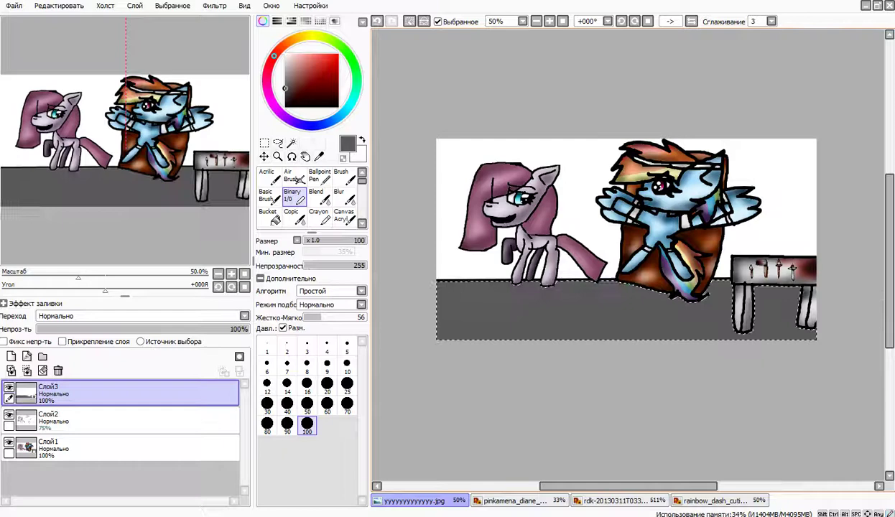
click(376, 21)
Fill the selected floor with dark grey on layer Слой1 using Binary at size 100, and hide the selection outline
click(108, 449)
mouse_move(440, 347)
mouse_down()
mouse_move(698, 312)
mouse_move(584, 325)
mouse_move(431, 280)
mouse_move(776, 281)
mouse_move(790, 327)
mouse_up()
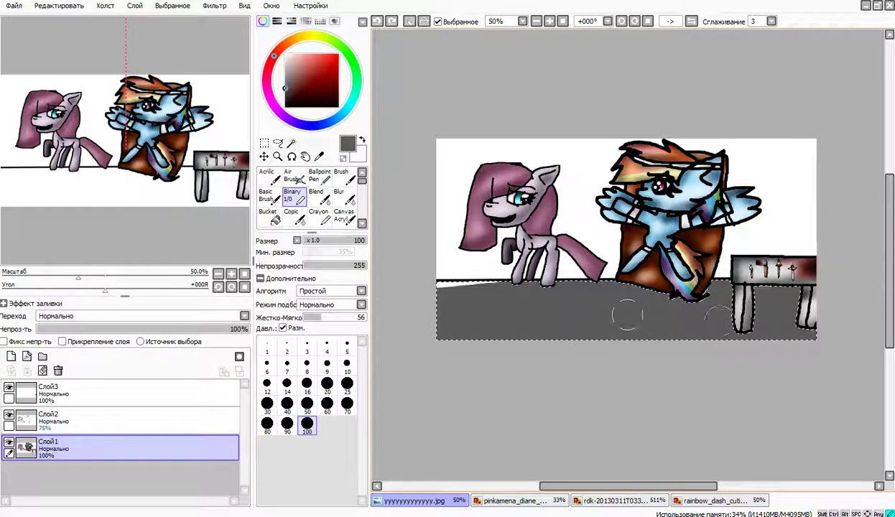
drag(627, 315, 408, 280)
click(438, 22)
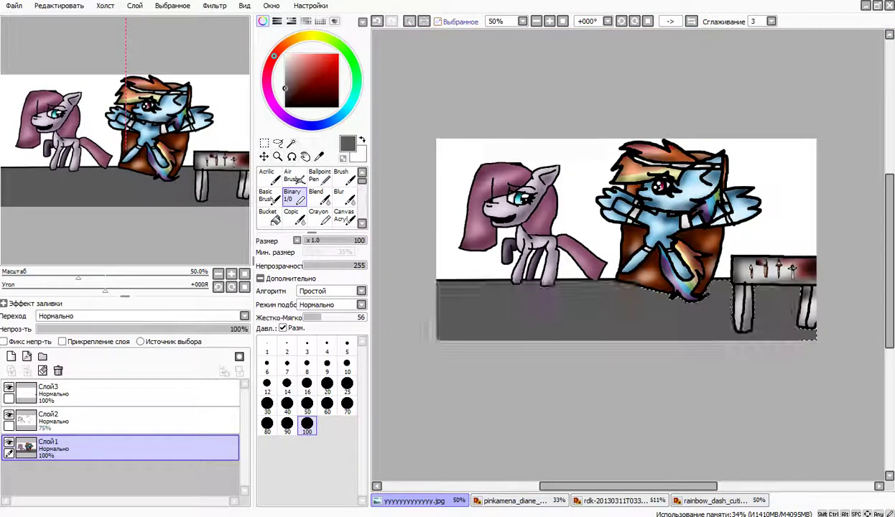
Try to airbrush black shading along the floor's upper edge on layer Слой2 at size 120
click(108, 421)
click(298, 179)
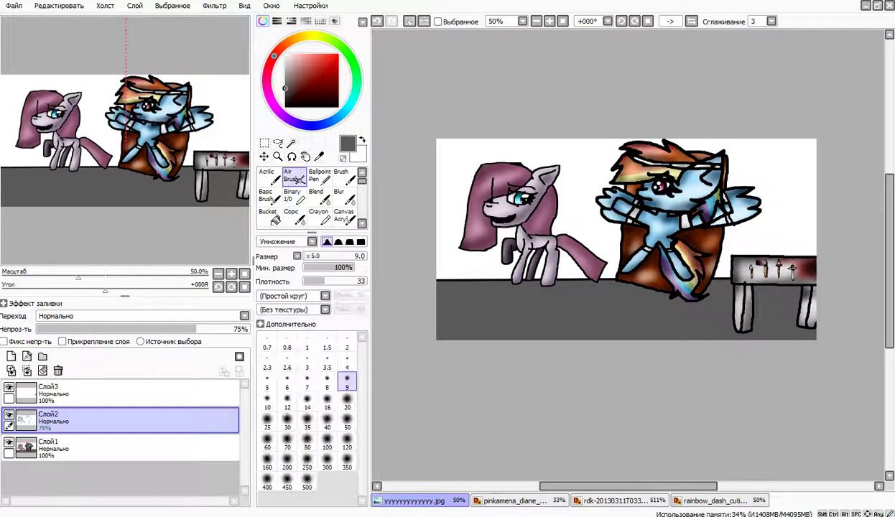
click(347, 442)
mouse_move(432, 284)
mouse_down()
mouse_move(743, 289)
mouse_move(438, 290)
mouse_up()
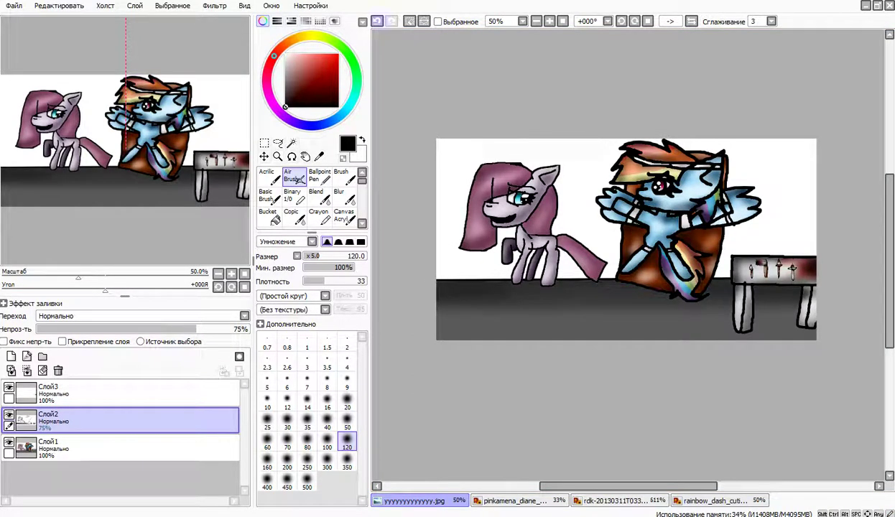
key(ctrl+z)
Airbrush soft black shading along the floor's upper and lower edges on layer Слой2 at size 350
click(347, 467)
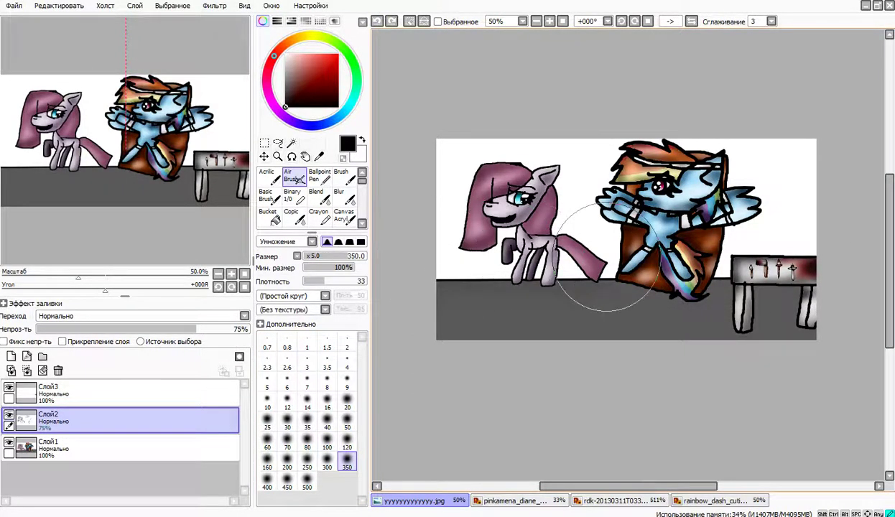
mouse_move(402, 240)
mouse_down()
mouse_move(803, 261)
mouse_move(750, 205)
mouse_up()
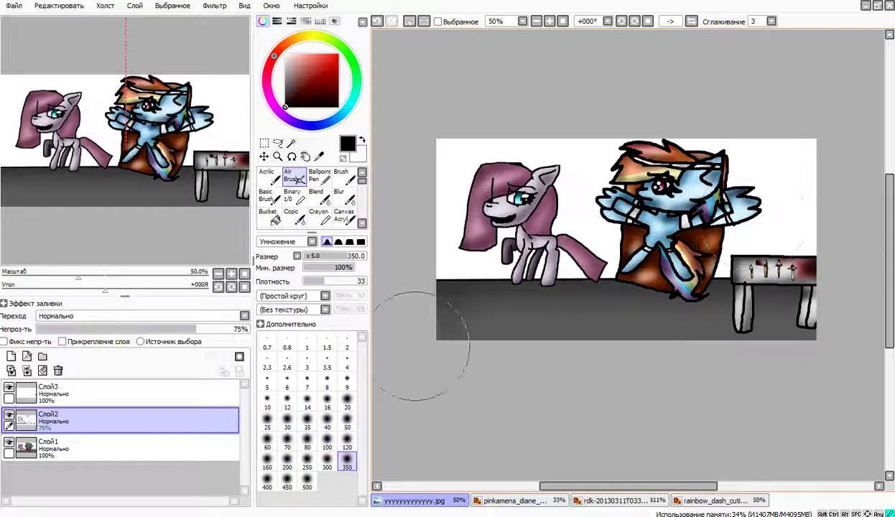
mouse_move(416, 340)
mouse_down()
mouse_move(415, 269)
mouse_move(409, 336)
mouse_move(468, 363)
mouse_move(686, 365)
mouse_move(449, 389)
mouse_move(325, 382)
mouse_move(781, 359)
mouse_move(728, 327)
mouse_up()
key(x)
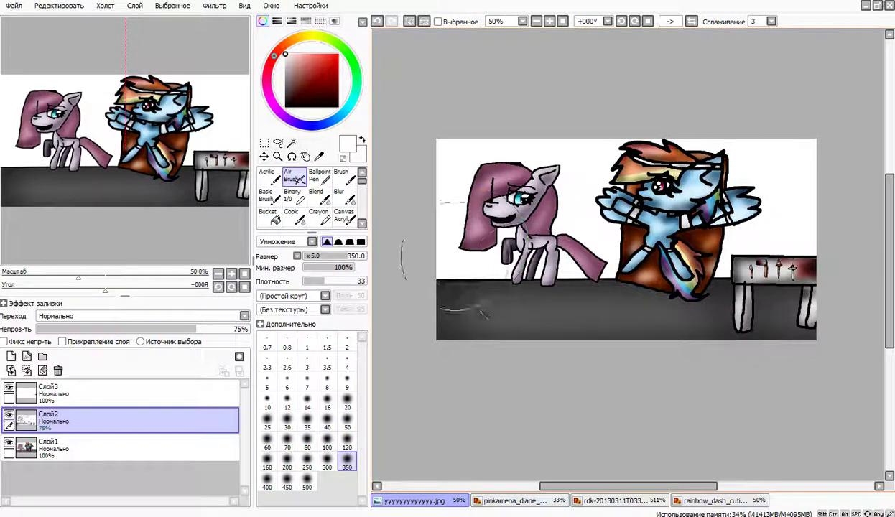
Airbrush a soft white highlight across the middle of the floor on layer Слой2 at size 350
mouse_move(409, 259)
mouse_down()
mouse_move(750, 311)
mouse_move(878, 341)
mouse_up()
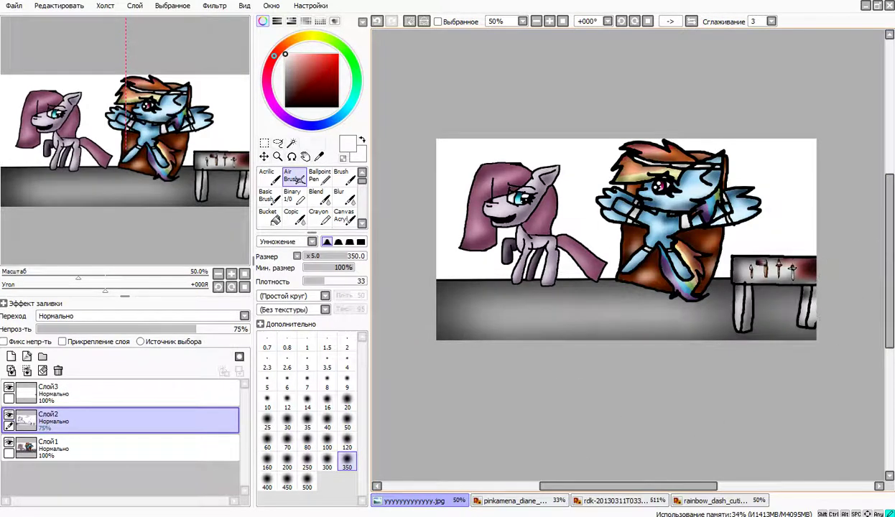
Airbrush dark red blood staining over the floor on layer Слой3 at size 350, using the table's blood colour, and deepen it with black
click(129, 394)
right_click(810, 270)
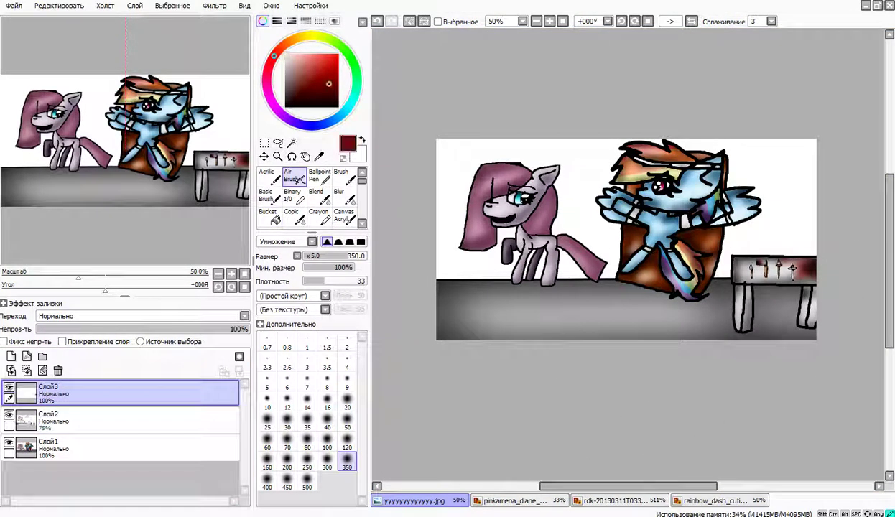
mouse_move(575, 337)
mouse_down()
mouse_move(476, 340)
mouse_move(659, 330)
mouse_move(535, 260)
mouse_up()
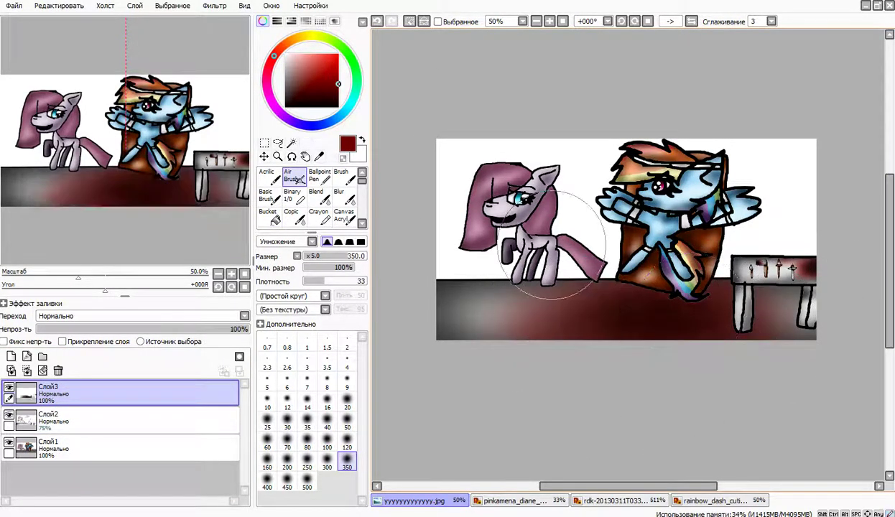
mouse_move(612, 322)
mouse_down()
mouse_move(739, 299)
mouse_move(598, 317)
mouse_move(598, 298)
mouse_up()
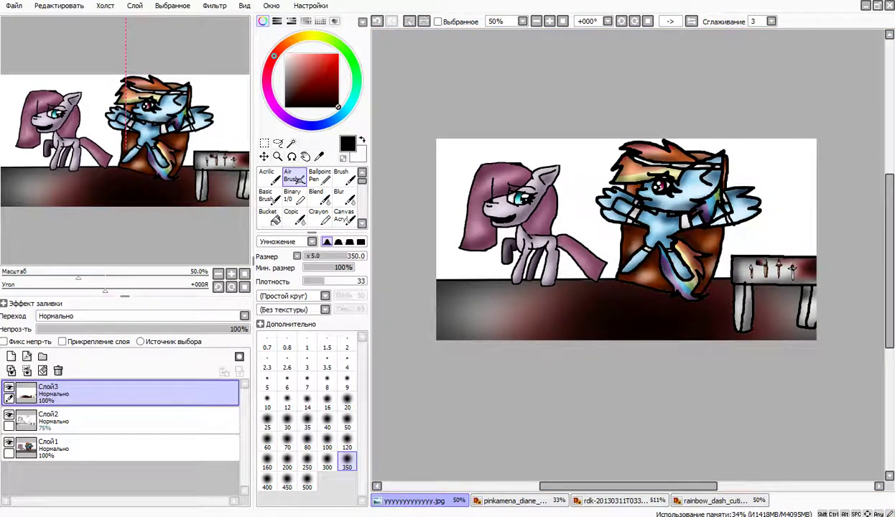
drag(489, 289, 476, 288)
mouse_move(868, 376)
mouse_down()
mouse_move(794, 318)
mouse_move(636, 325)
mouse_up()
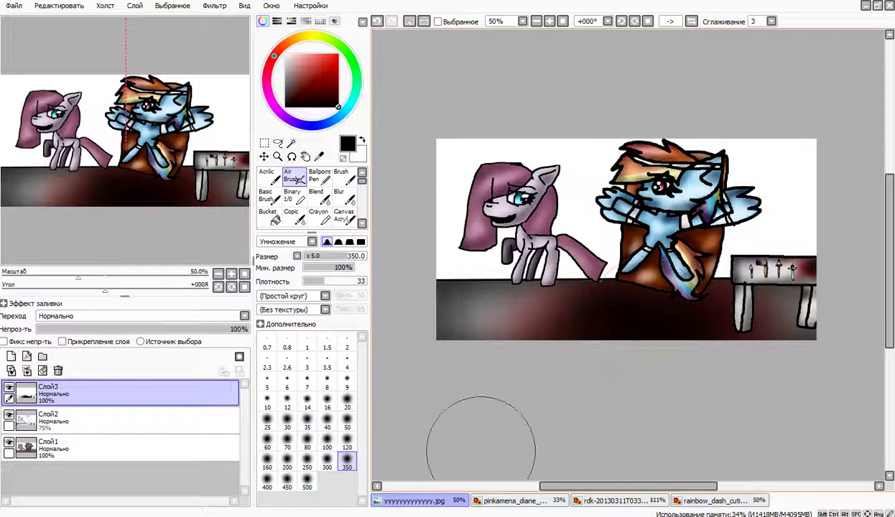
Select all white wall areas around the two ponies and the table with the Magic Wand, using the canvas as source
click(291, 143)
click(449, 216)
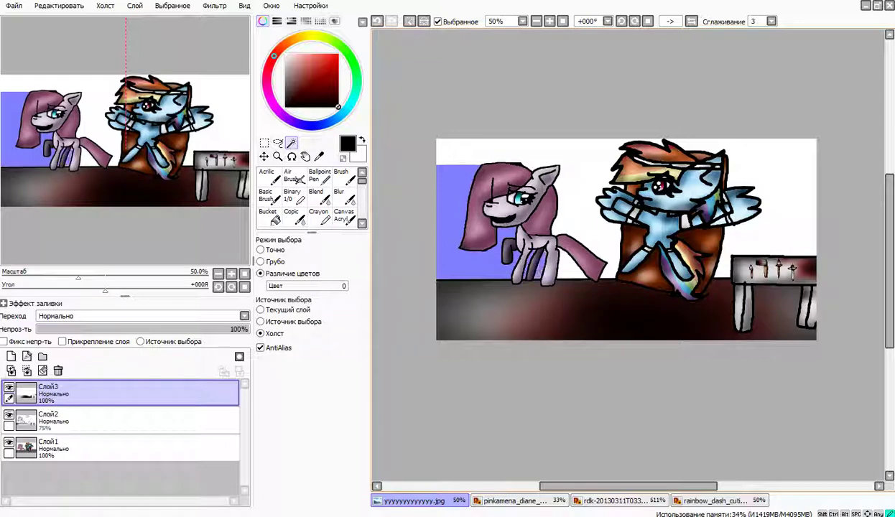
click(567, 267)
click(583, 216)
click(532, 151)
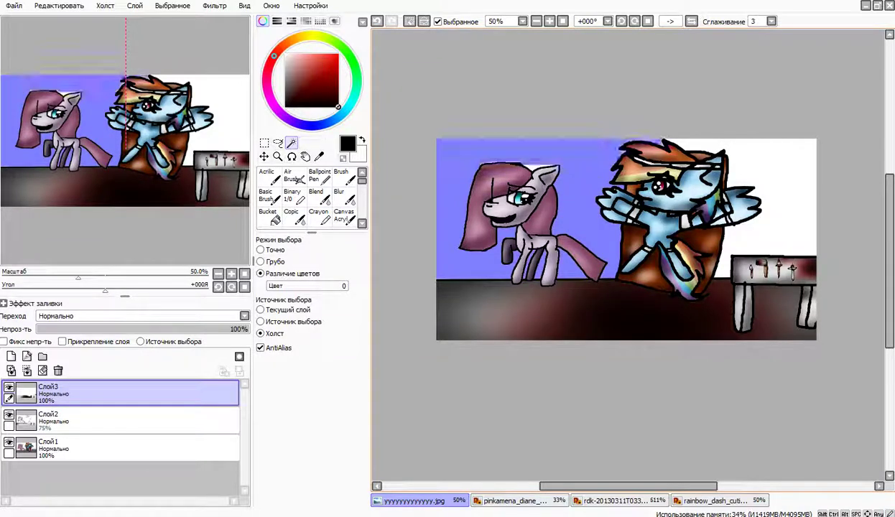
click(754, 169)
click(800, 194)
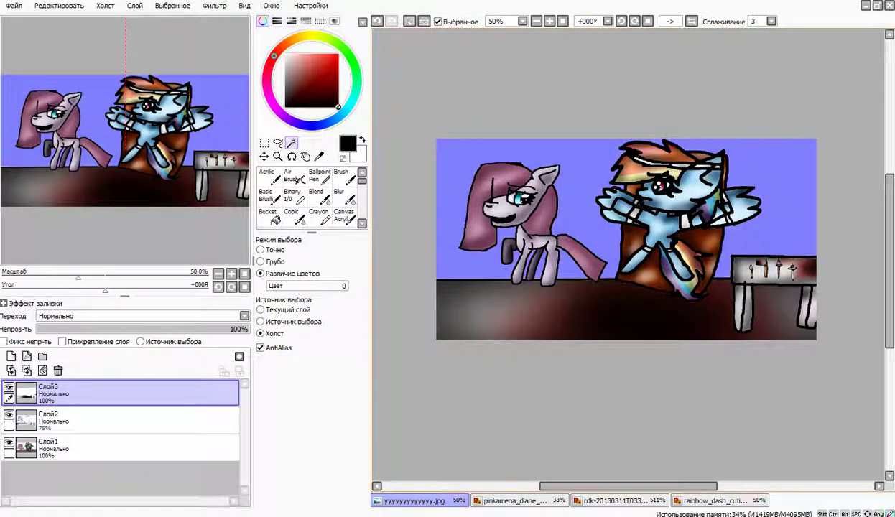
Fill the selected wall with light grey on layer Слой1 using Binary at size 100, and clear the selection
click(291, 196)
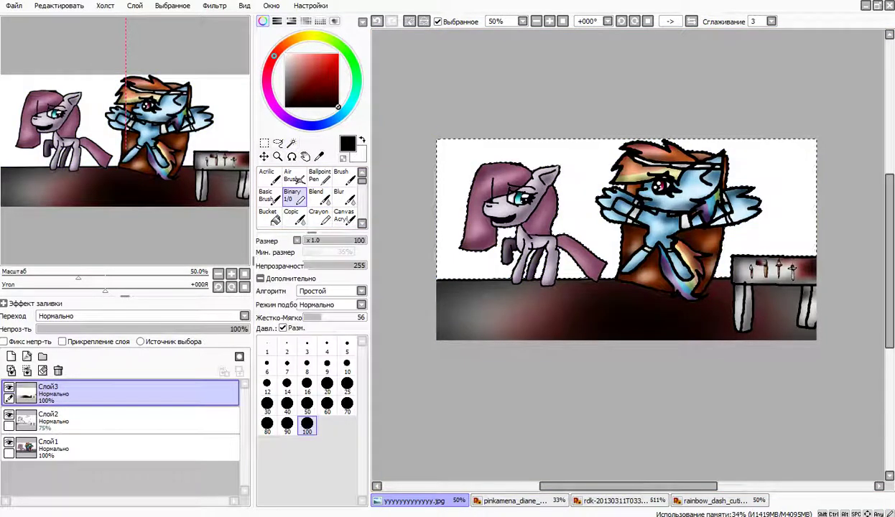
click(136, 448)
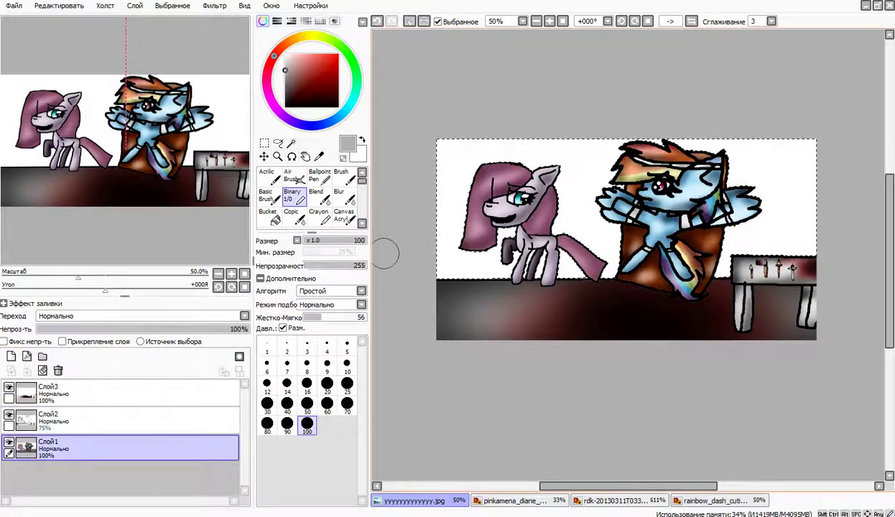
mouse_move(453, 230)
mouse_down()
mouse_move(476, 370)
mouse_move(559, 362)
mouse_move(468, 250)
mouse_move(859, 225)
mouse_move(755, 173)
mouse_move(429, 187)
mouse_move(517, 149)
mouse_up()
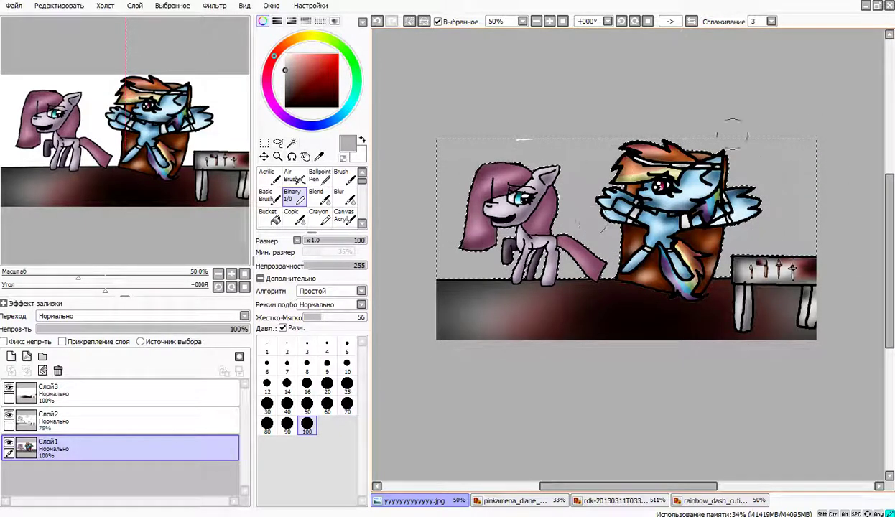
key(ctrl+d)
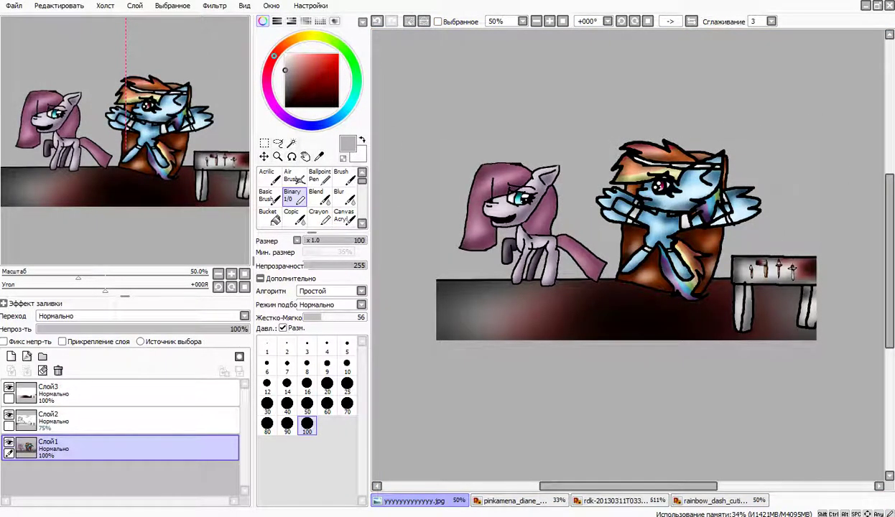
Airbrush dark grey shading along the wall's edges and a white highlight over its middle on layer Слой2 at size 350
click(107, 420)
click(293, 176)
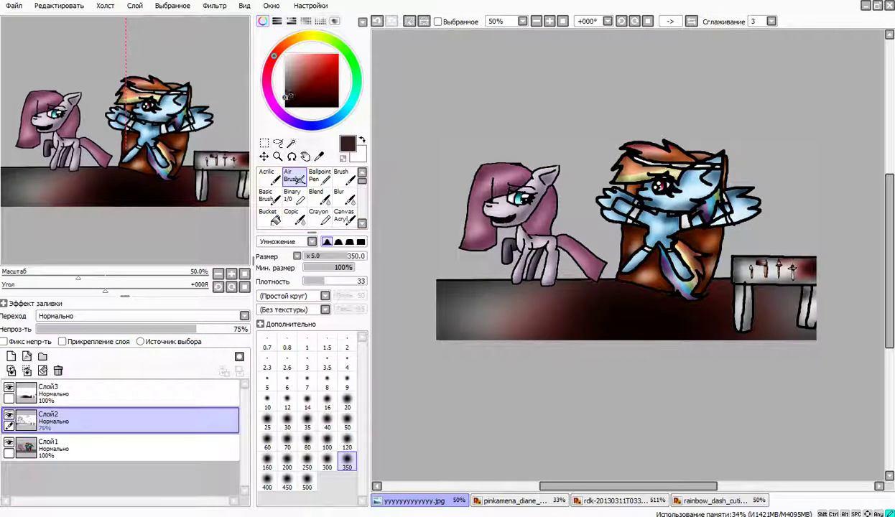
mouse_move(410, 100)
mouse_down()
mouse_move(421, 183)
mouse_move(809, 116)
mouse_up()
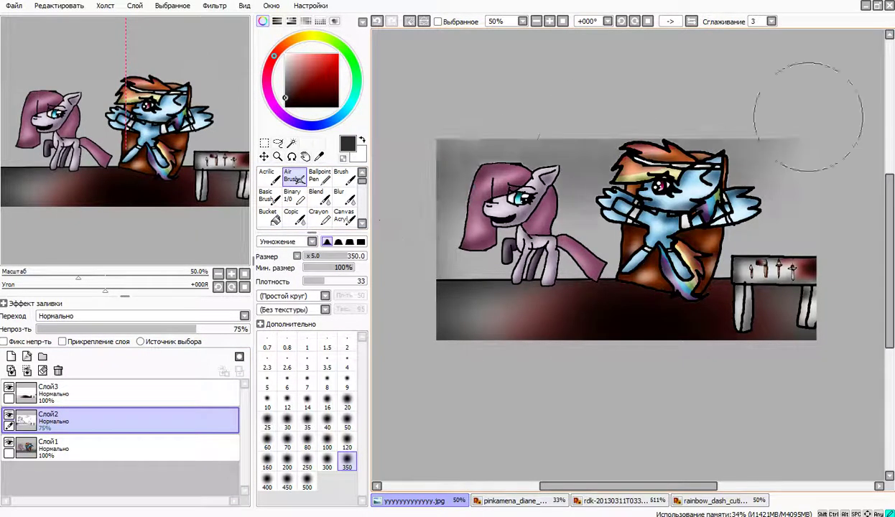
key(ctrl+z)
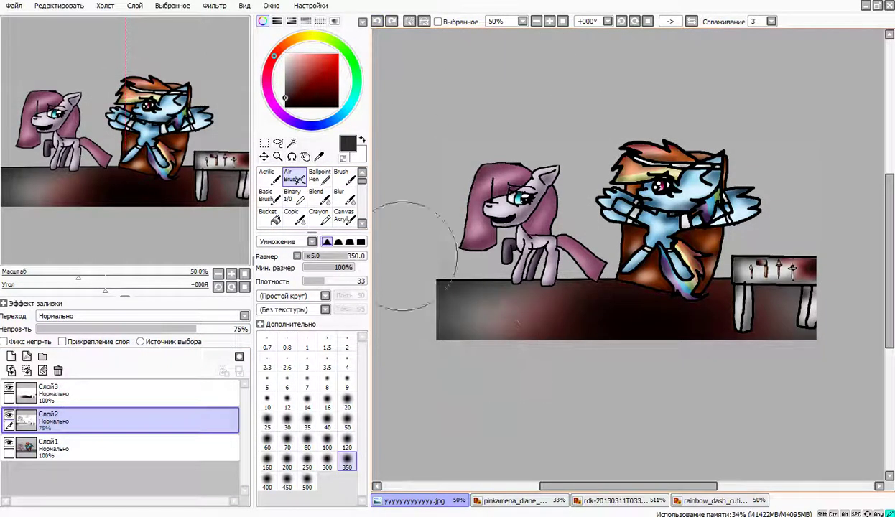
mouse_move(566, 64)
mouse_down()
mouse_move(447, 120)
mouse_move(795, 88)
mouse_move(825, 102)
mouse_move(746, 148)
mouse_move(614, 82)
mouse_move(838, 91)
mouse_move(825, 303)
mouse_move(855, 421)
mouse_move(872, 295)
mouse_move(503, 284)
mouse_move(489, 181)
mouse_move(478, 287)
mouse_move(392, 235)
mouse_move(428, 52)
mouse_move(517, 314)
mouse_move(804, 134)
mouse_up()
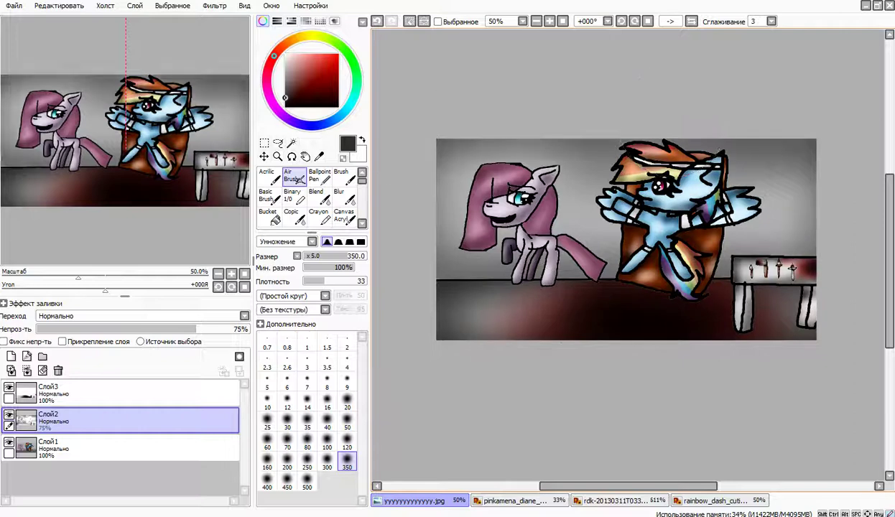
mouse_move(417, 261)
mouse_down()
mouse_move(883, 184)
mouse_move(645, 305)
mouse_up()
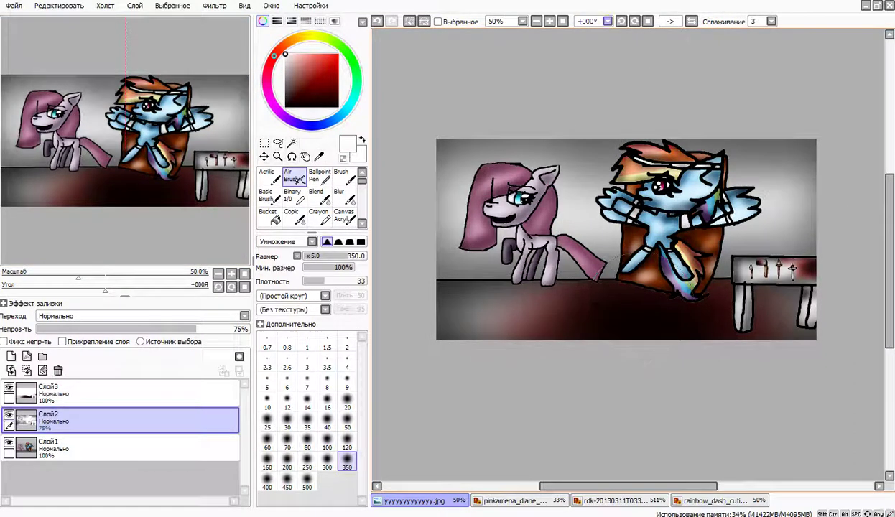
Airbrush a dark red blood stain on the wall between the two ponies on layer Слой3 at size 120
click(144, 394)
click(338, 81)
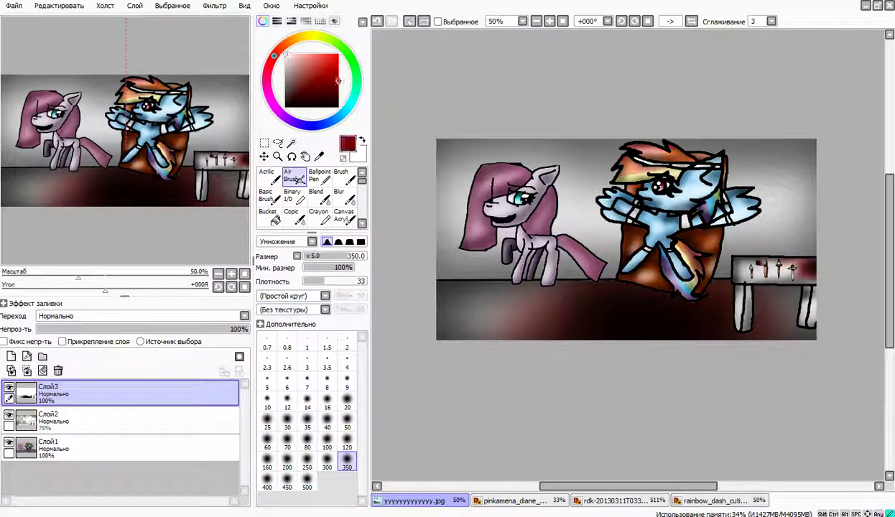
click(550, 21)
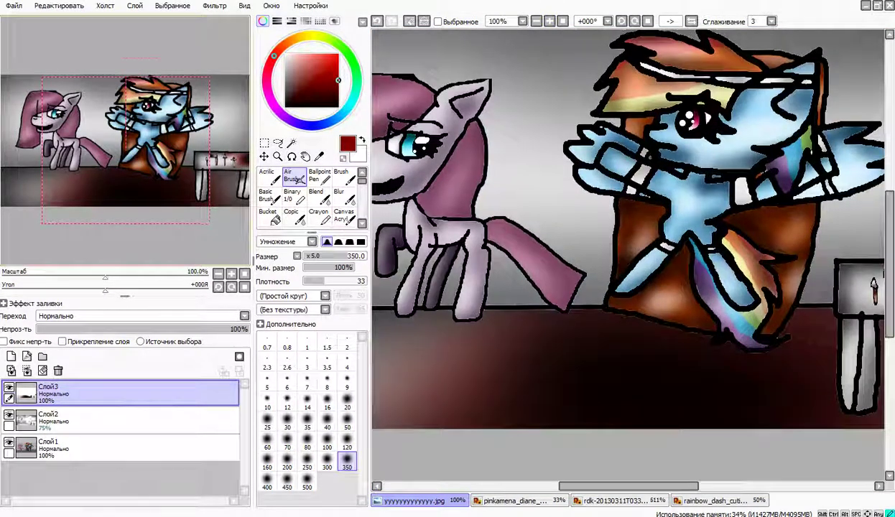
drag(629, 215, 669, 276)
click(347, 428)
mouse_move(567, 108)
mouse_down()
mouse_move(579, 119)
mouse_move(556, 133)
mouse_move(579, 123)
mouse_move(566, 199)
mouse_move(574, 141)
mouse_move(593, 137)
mouse_up()
click(347, 446)
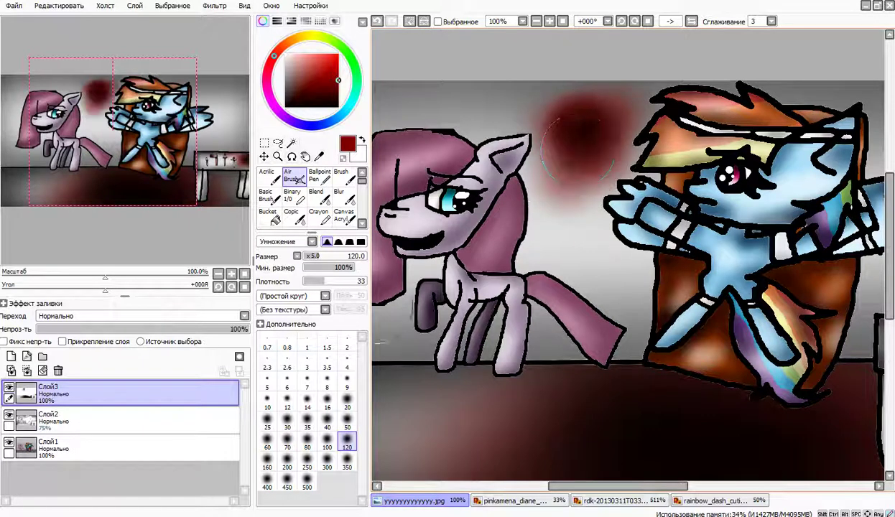
Airbrush red drips running down from the wall stain at size 20, and add darker red streaks and spots
click(347, 407)
mouse_move(572, 176)
mouse_down()
mouse_move(569, 356)
mouse_move(586, 199)
mouse_up()
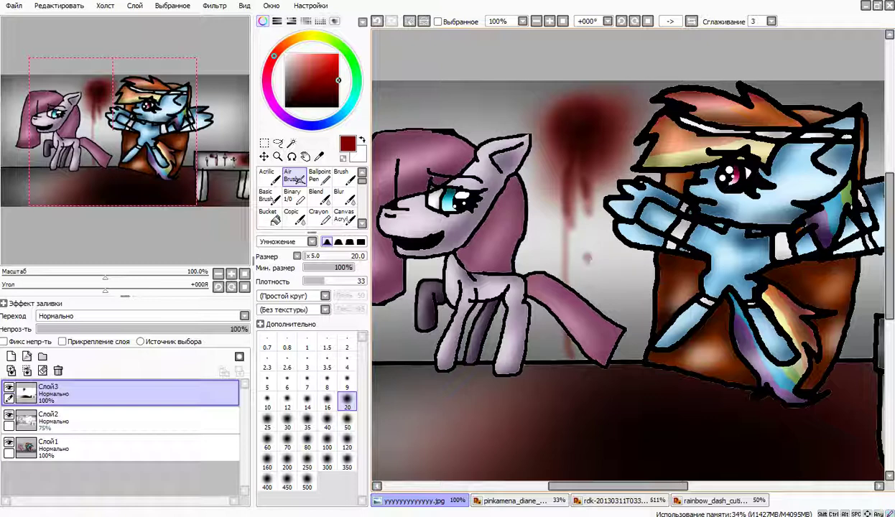
click(338, 96)
mouse_move(546, 121)
mouse_down()
mouse_move(583, 130)
mouse_move(595, 150)
mouse_up()
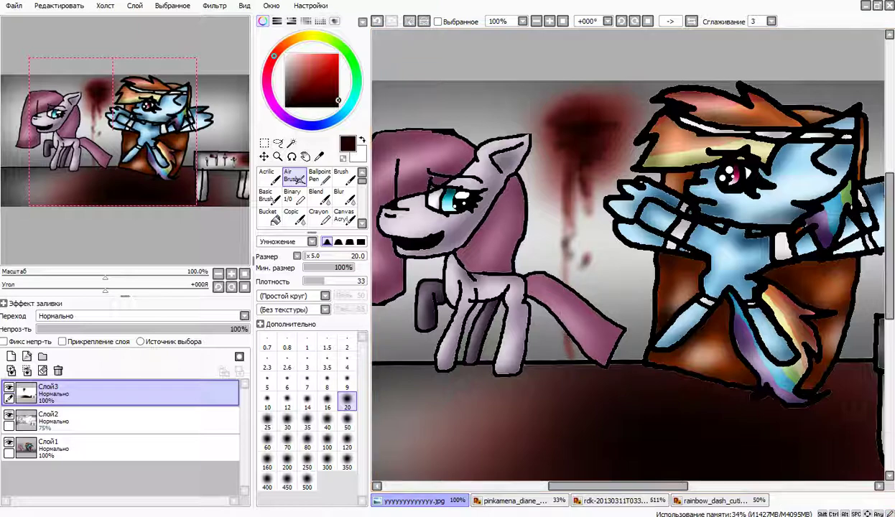
Airbrush dark red blood stains at size 120 in the wall's upper left corner and on the wall above the table
scroll(628, 255, down, 2)
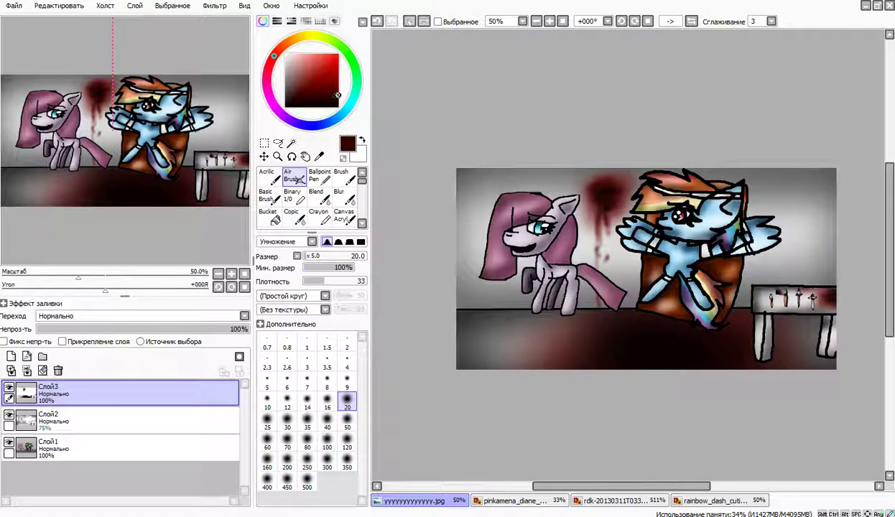
click(347, 441)
drag(466, 174, 455, 252)
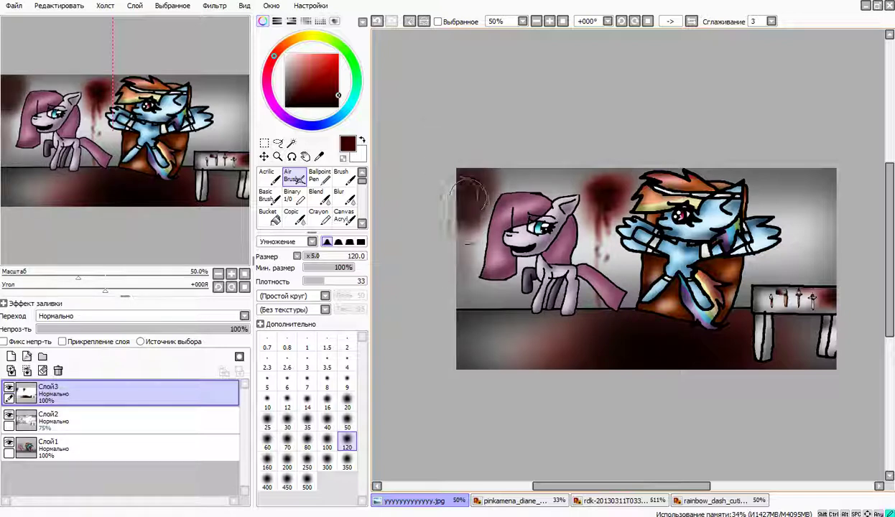
drag(455, 193, 455, 223)
mouse_move(470, 188)
mouse_down()
mouse_move(461, 185)
mouse_move(472, 180)
mouse_up()
click(137, 128)
mouse_move(778, 140)
mouse_down()
mouse_move(726, 228)
mouse_move(784, 199)
mouse_move(741, 200)
mouse_move(781, 201)
mouse_move(759, 207)
mouse_move(765, 264)
mouse_move(780, 229)
mouse_move(773, 241)
mouse_move(765, 284)
mouse_up()
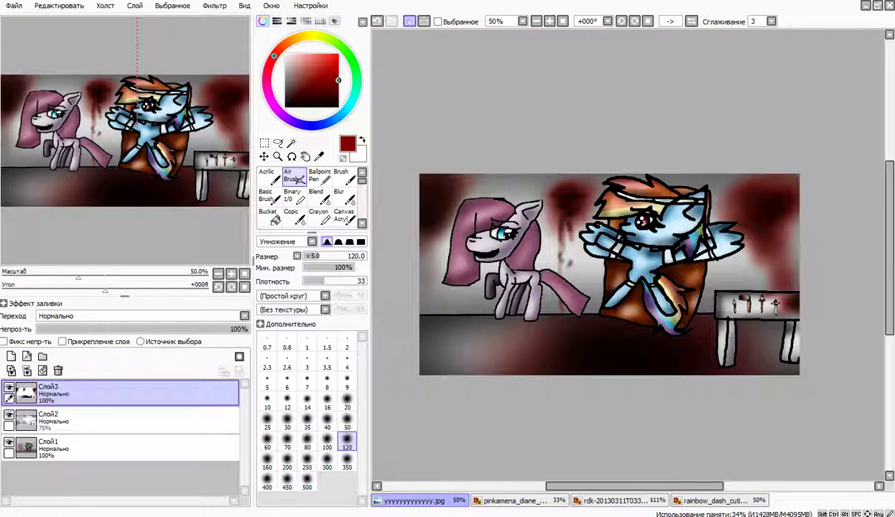
Merge layers Слой3 and Слой2 down into Слой1
click(410, 21)
click(27, 371)
click(27, 370)
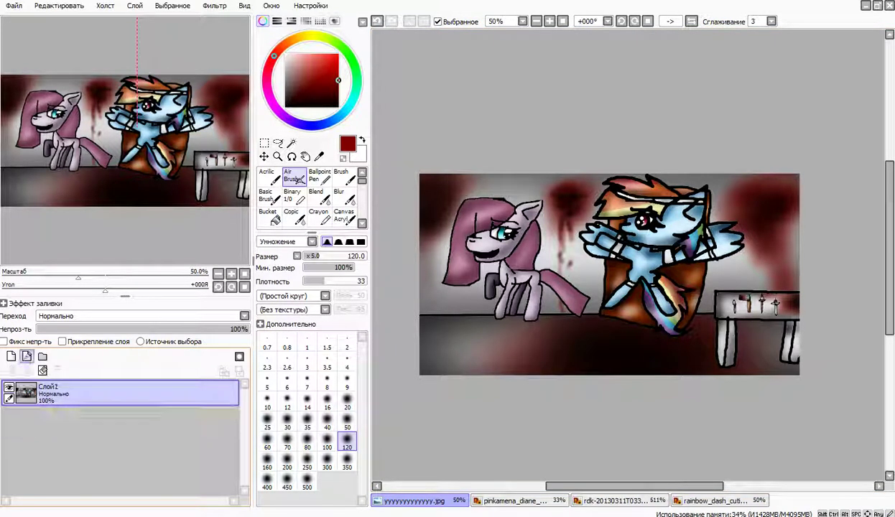
Adjust the merged drawing to brightness +20, contrast +7 and colour depth +12
click(214, 5)
click(250, 20)
drag(195, 124, 215, 124)
drag(195, 143, 207, 162)
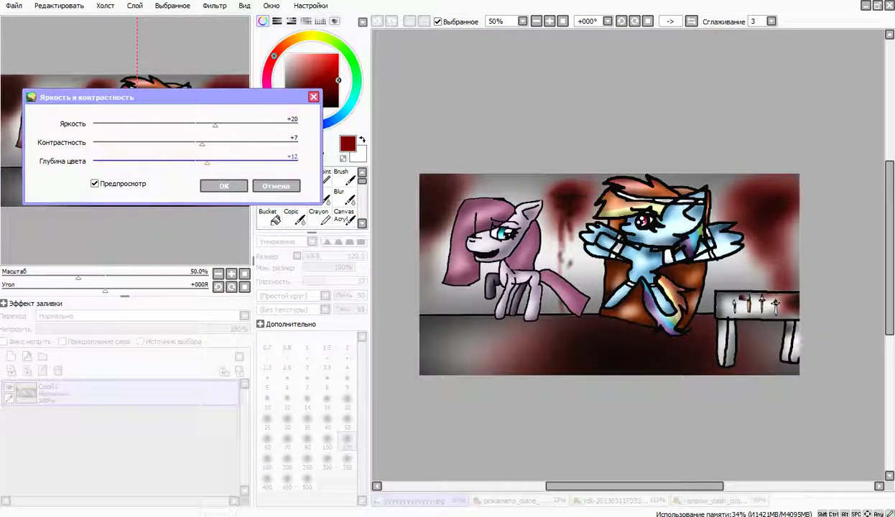
click(224, 186)
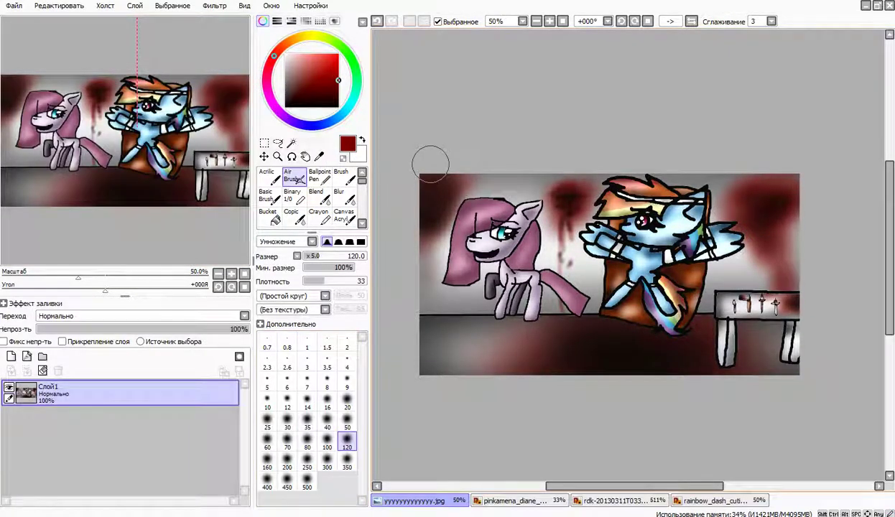
Save the drawing as a JPEG at quality 100, previewing the compressed image at 25%
click(12, 5)
click(29, 76)
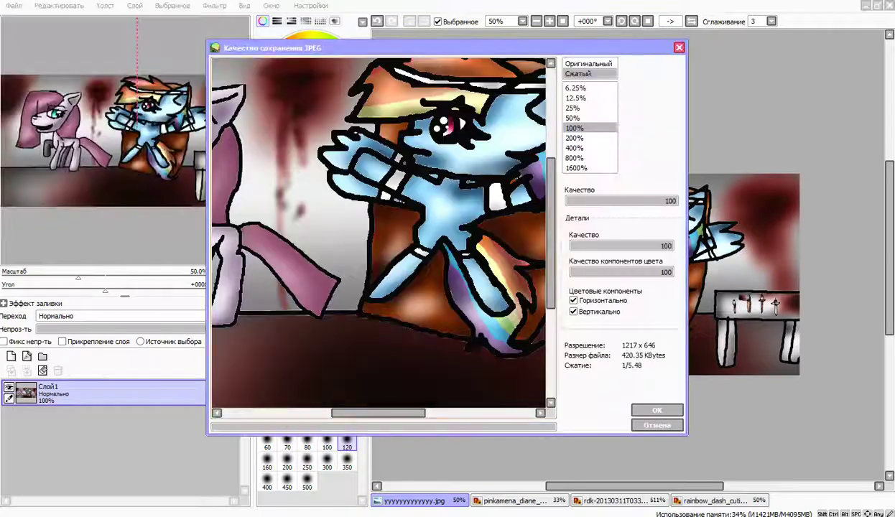
click(577, 98)
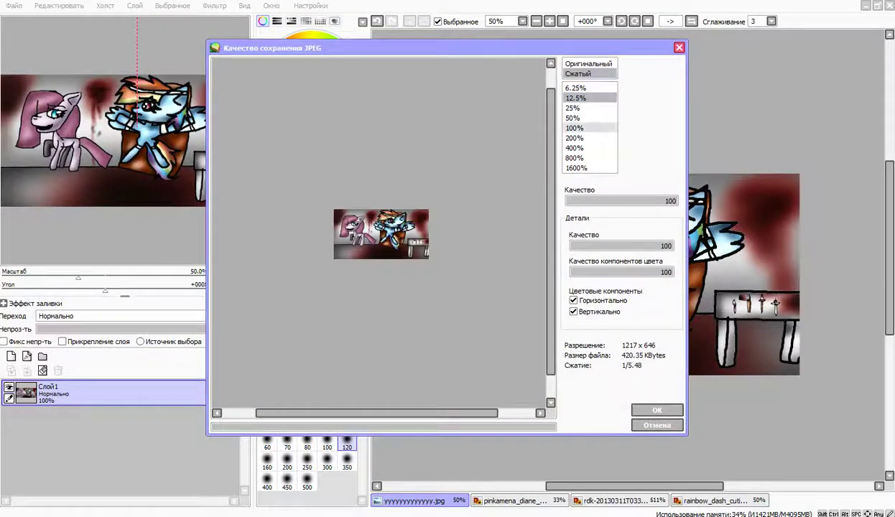
click(577, 108)
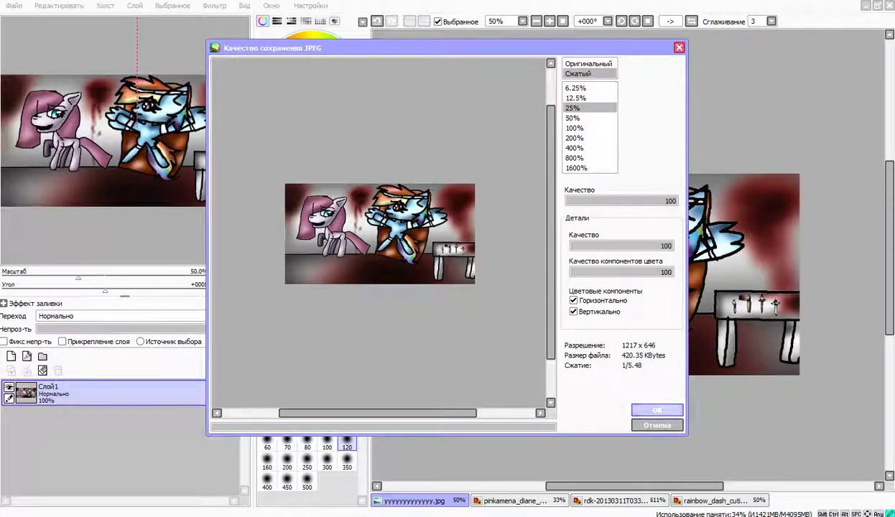
click(656, 410)
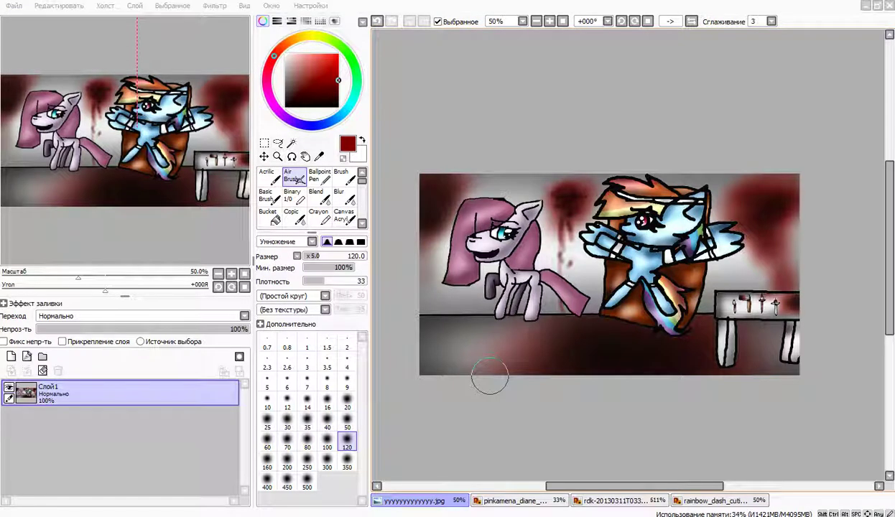
Switch to Paint and paste in the saved two-pony JPEG from the "Мои Творчества)))" folder in the Video library
key(alt+Tab)
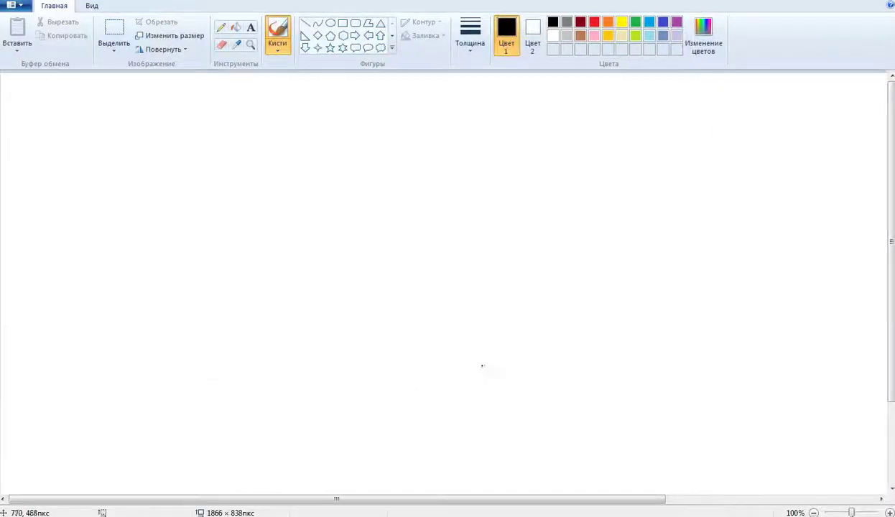
click(17, 49)
click(41, 77)
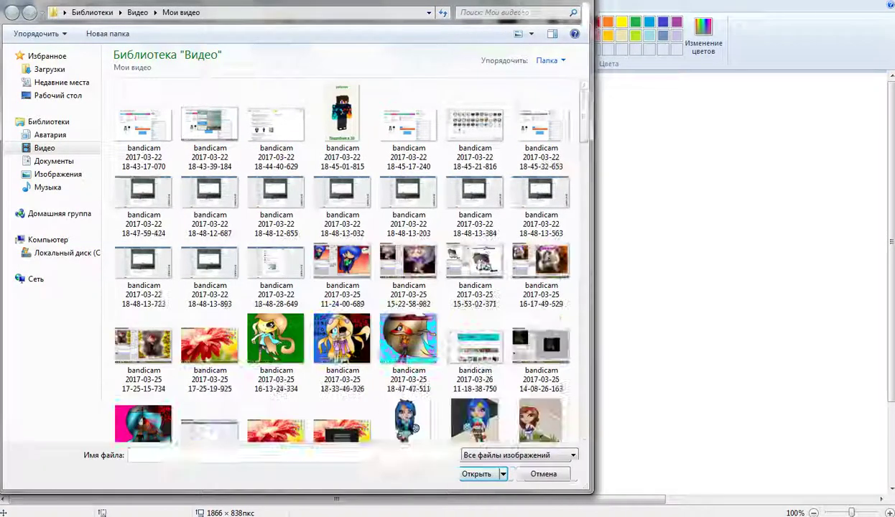
click(45, 148)
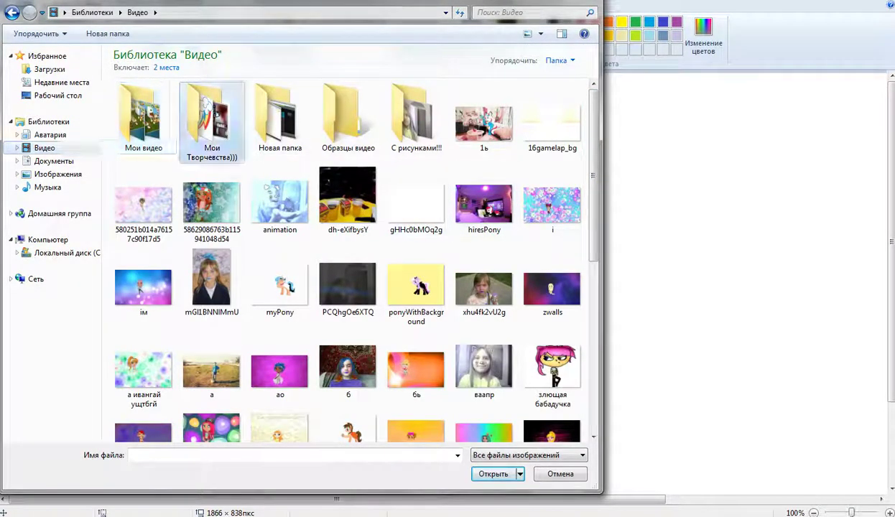
double_click(211, 118)
scroll(212, 119, down, 2)
scroll(340, 252, down, 1)
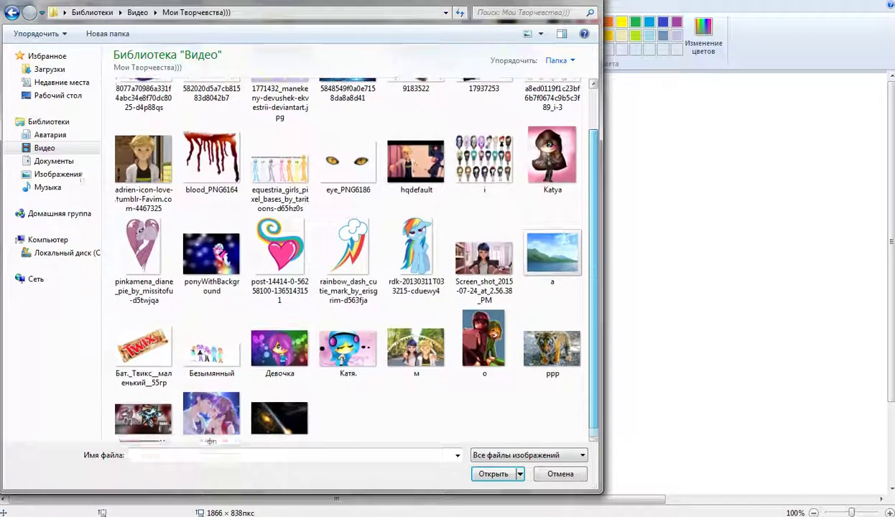
scroll(348, 259, up, 3)
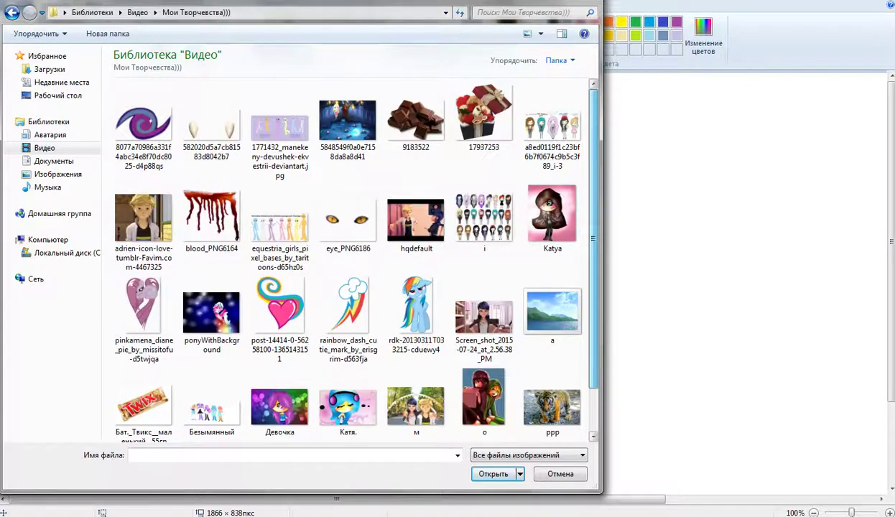
drag(594, 236, 593, 279)
double_click(142, 409)
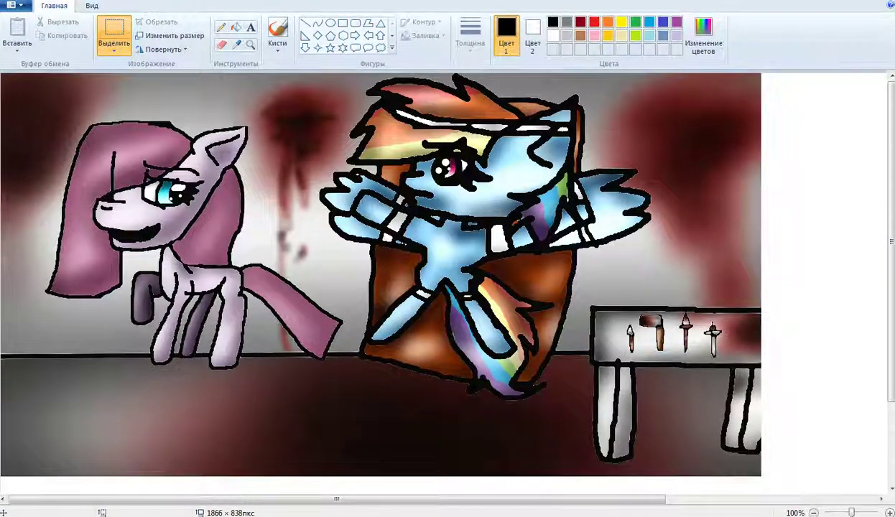
Shrink the canvas to 1212 × 646 px so it fits the pasted drawing without the white margins
click(814, 513)
drag(585, 336, 380, 275)
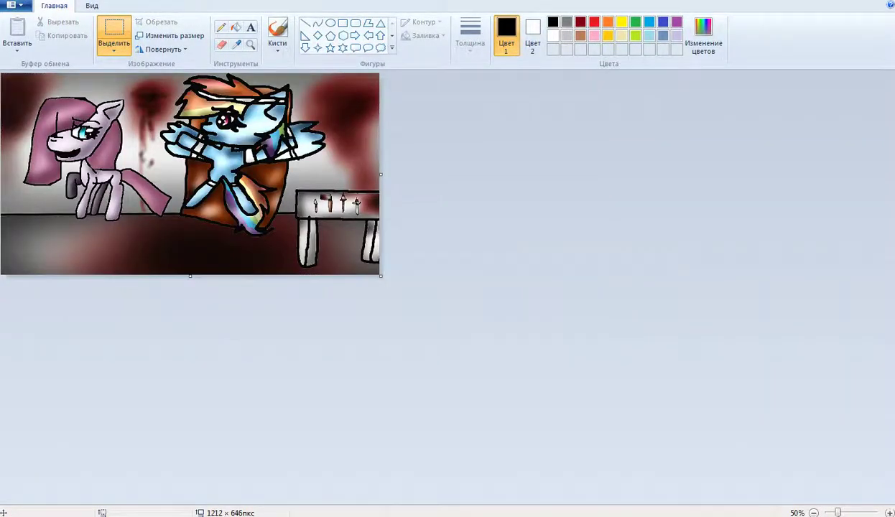
key(ctrl+Page_Up)
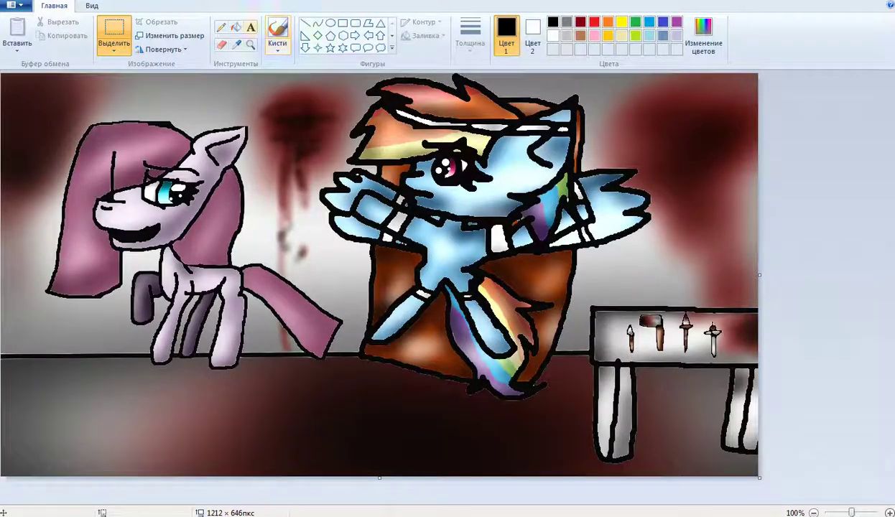
Add the large white Tahoma caption "Die,for everything!Ha-ha!" on a transparent background across the floor below the ponies
click(251, 27)
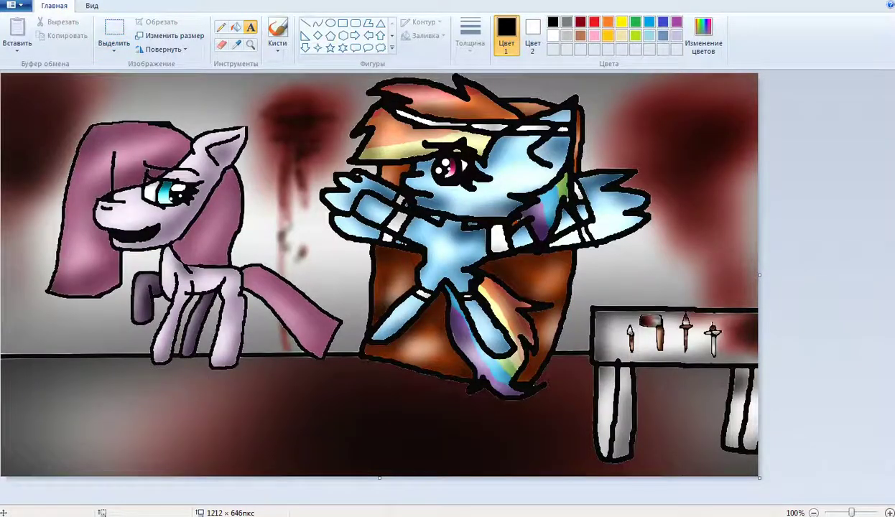
click(595, 35)
mouse_move(530, 452)
mouse_down()
mouse_move(17, 366)
mouse_move(737, 468)
mouse_up()
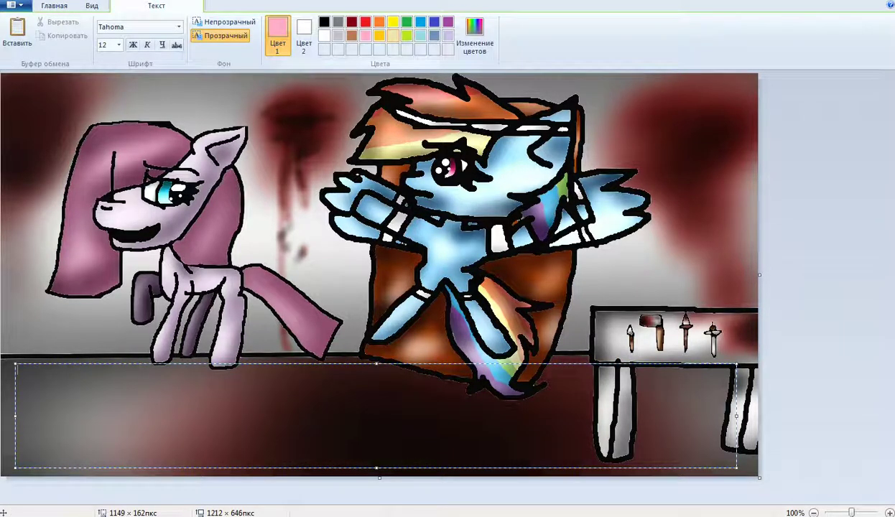
click(324, 36)
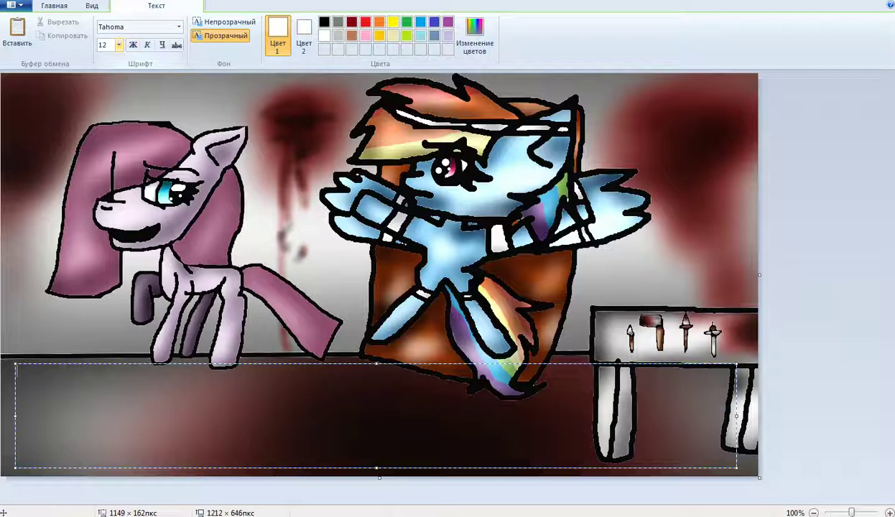
click(119, 44)
click(105, 218)
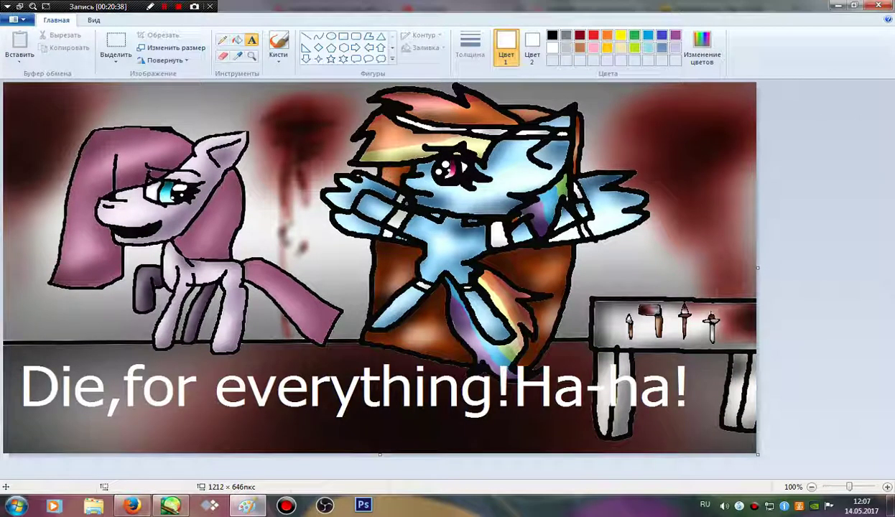
Save the captioned picture as a PNG named "lfkc" in the "Мои Творчества)))" folder
click(18, 20)
click(72, 115)
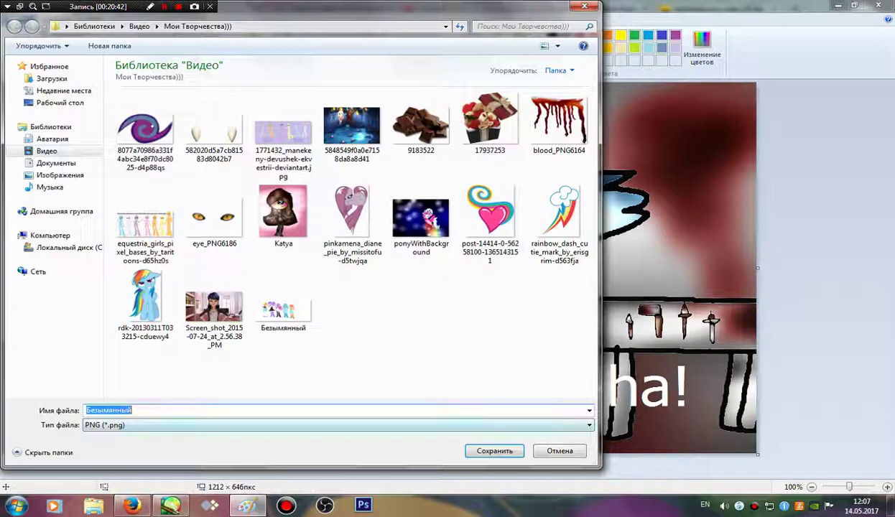
text(lfkc)
key(Return)
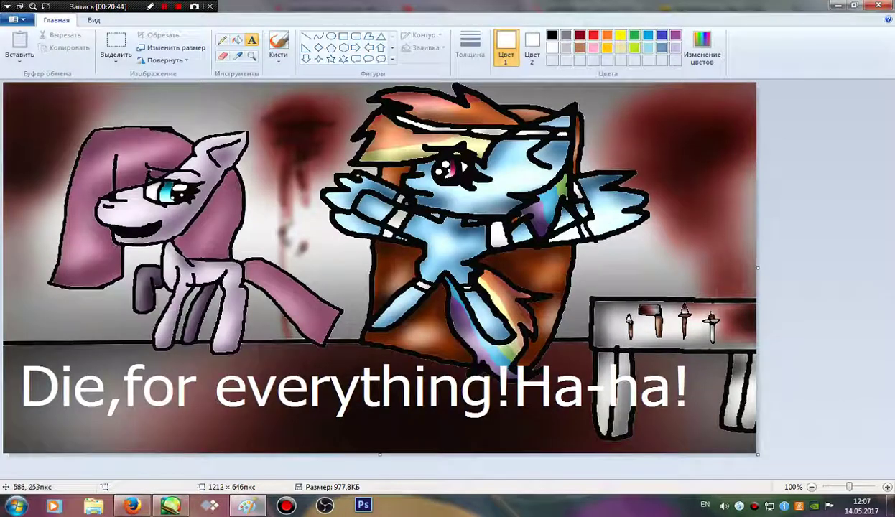